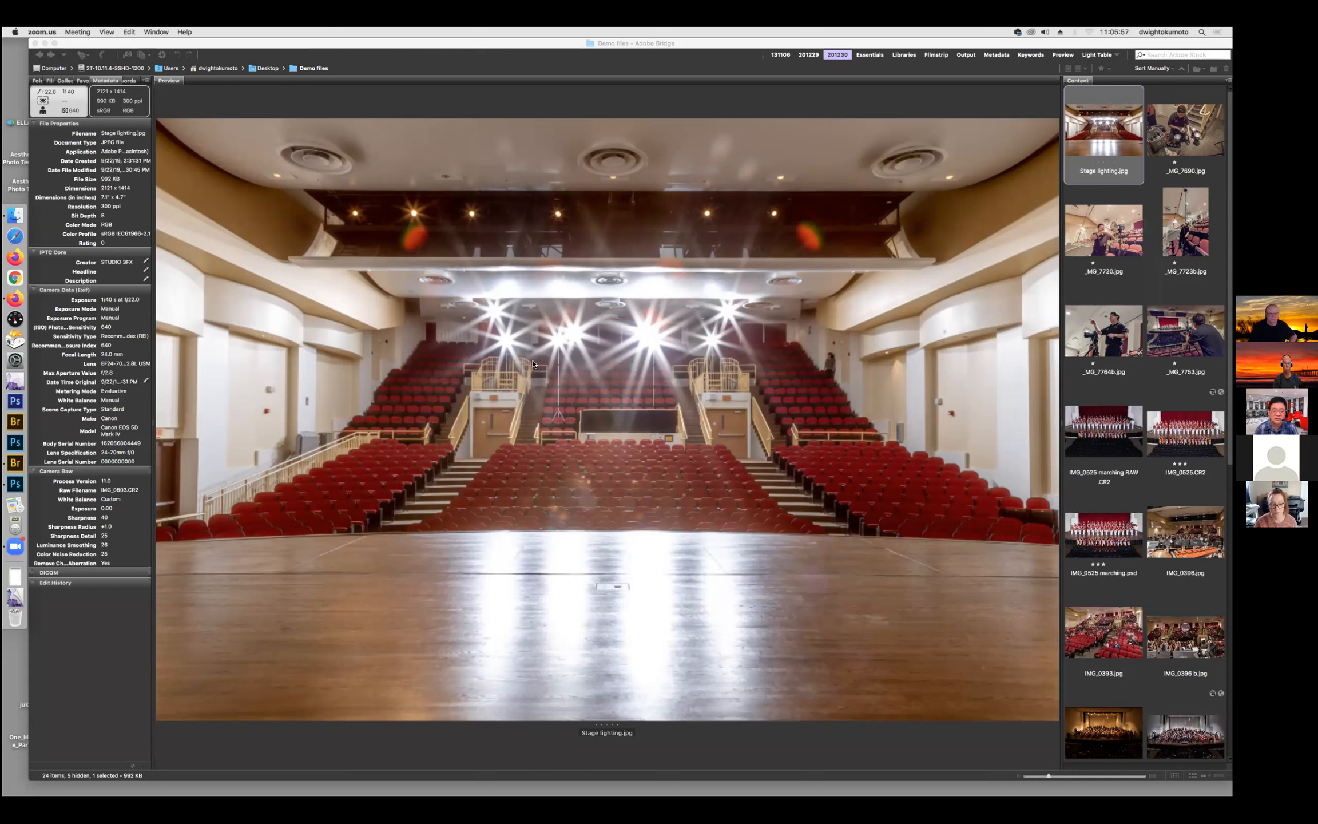
Review the previews of Stage lighting.jpg, _MG_7690.jpg, _MG_7720.jpg, IMG_0451 2.CR2 and IMG_0525 marching RAW.CR2 for the lighting situation.
click(1120, 426)
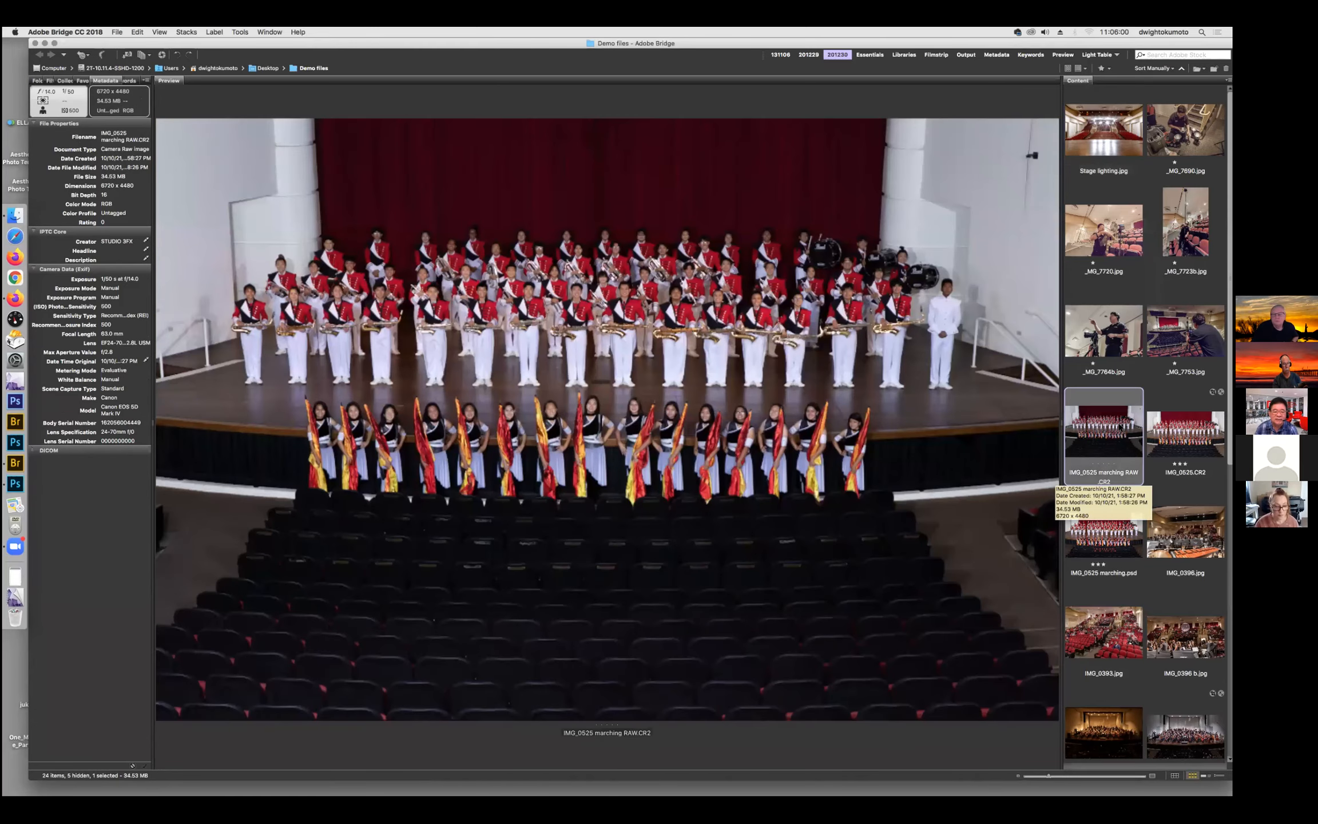
click(1093, 135)
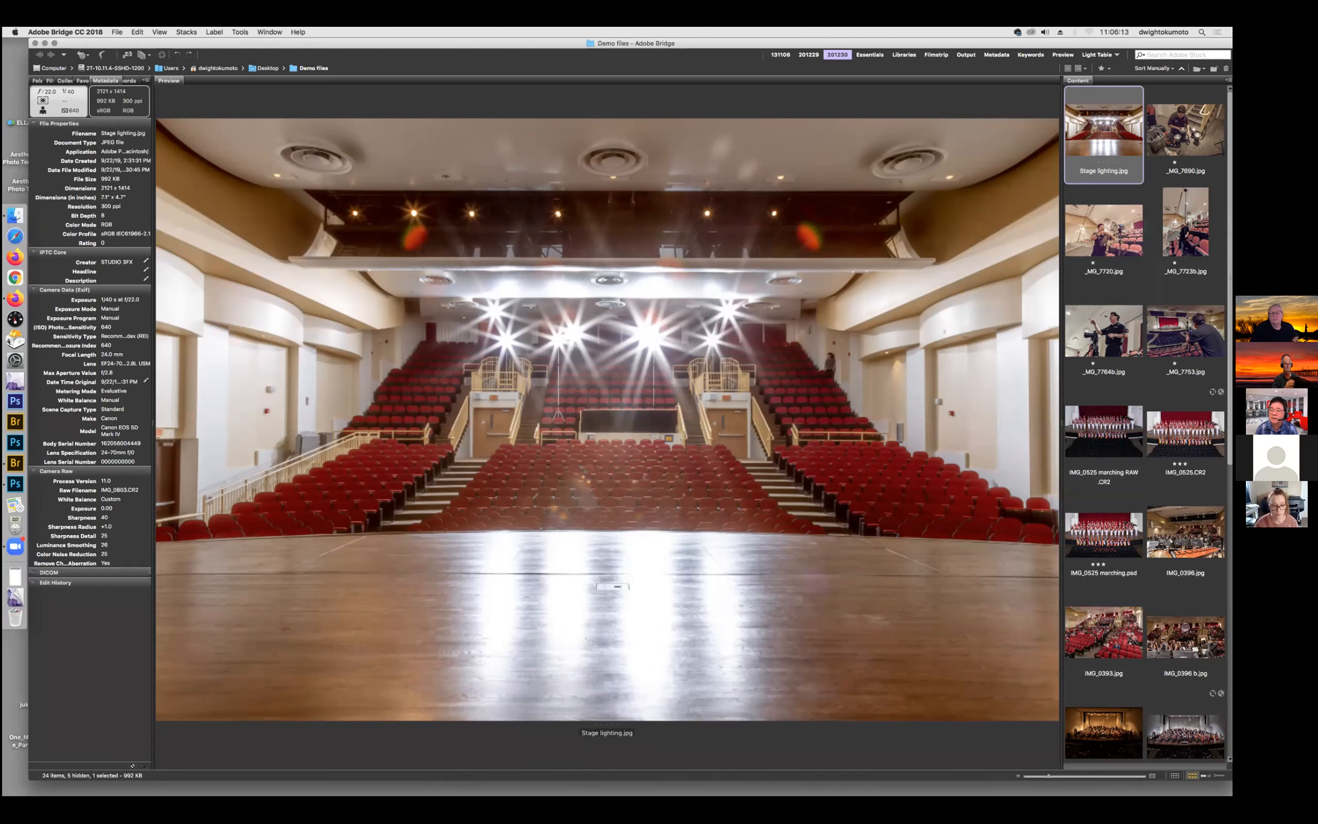
key(Right)
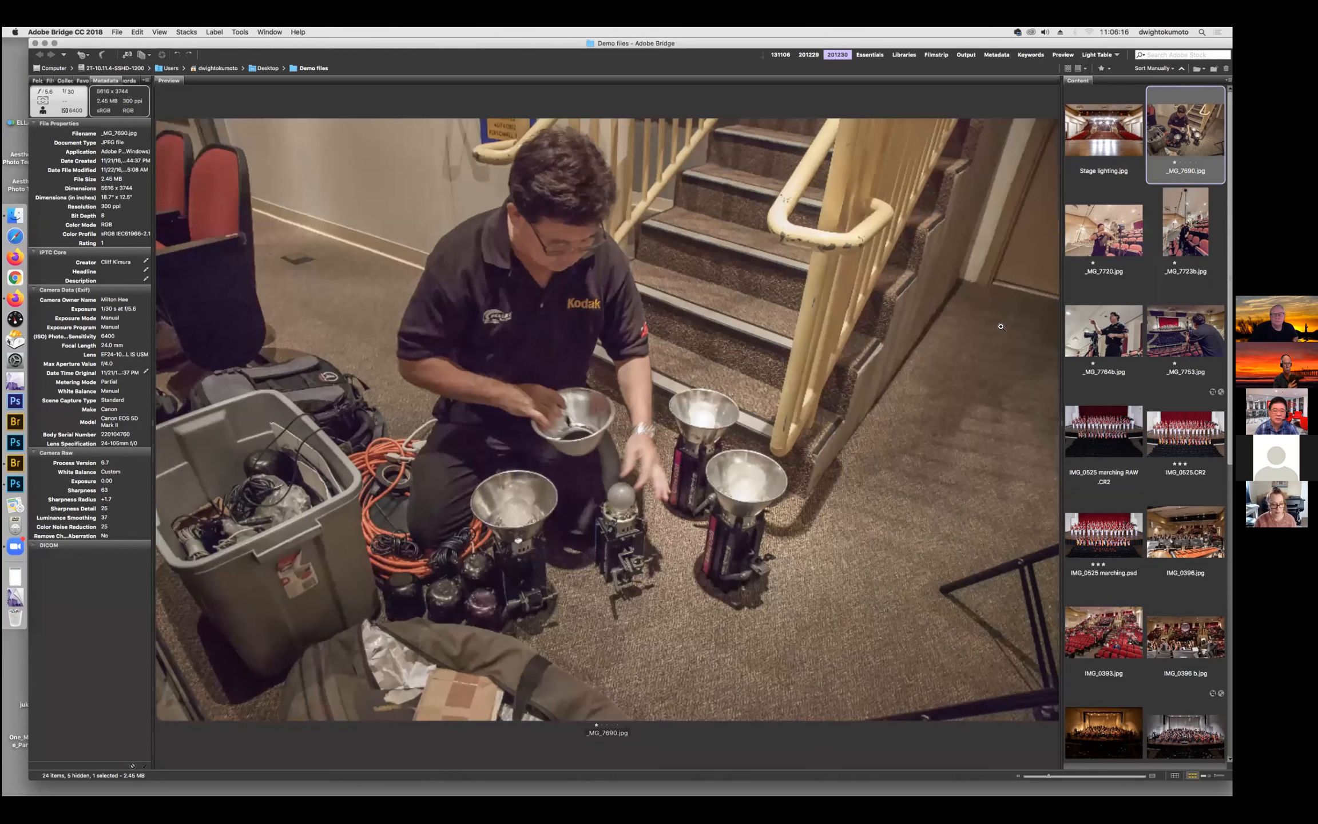
click(1107, 243)
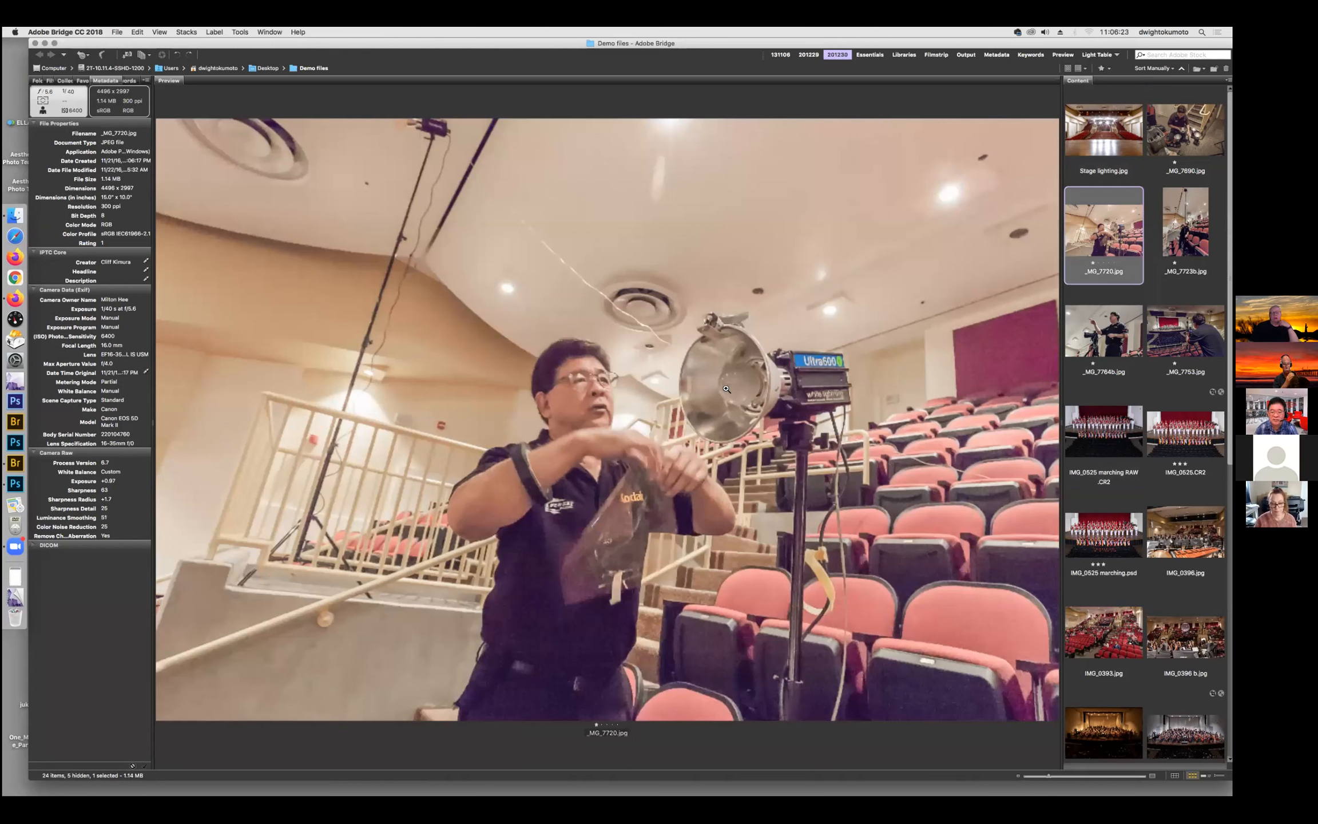
click(1122, 735)
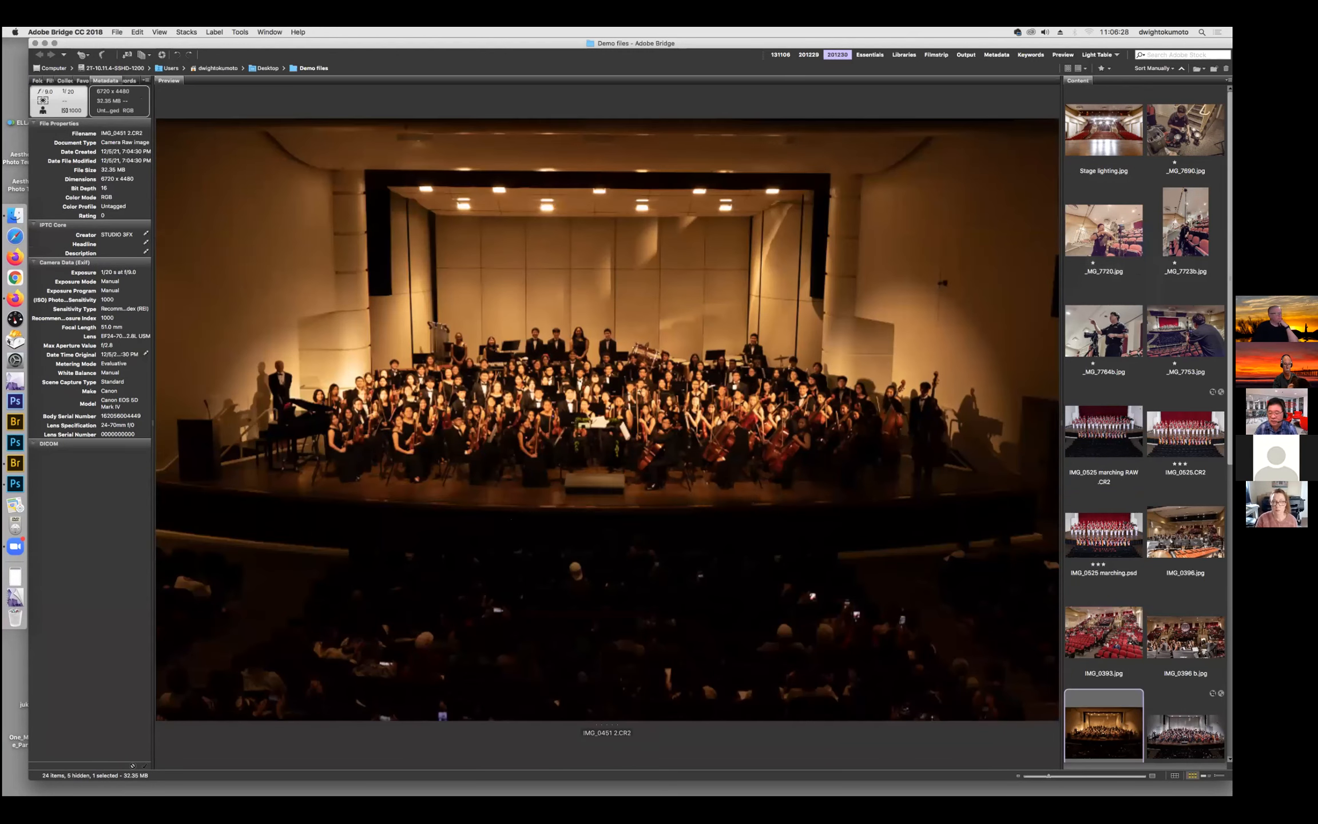
click(1107, 230)
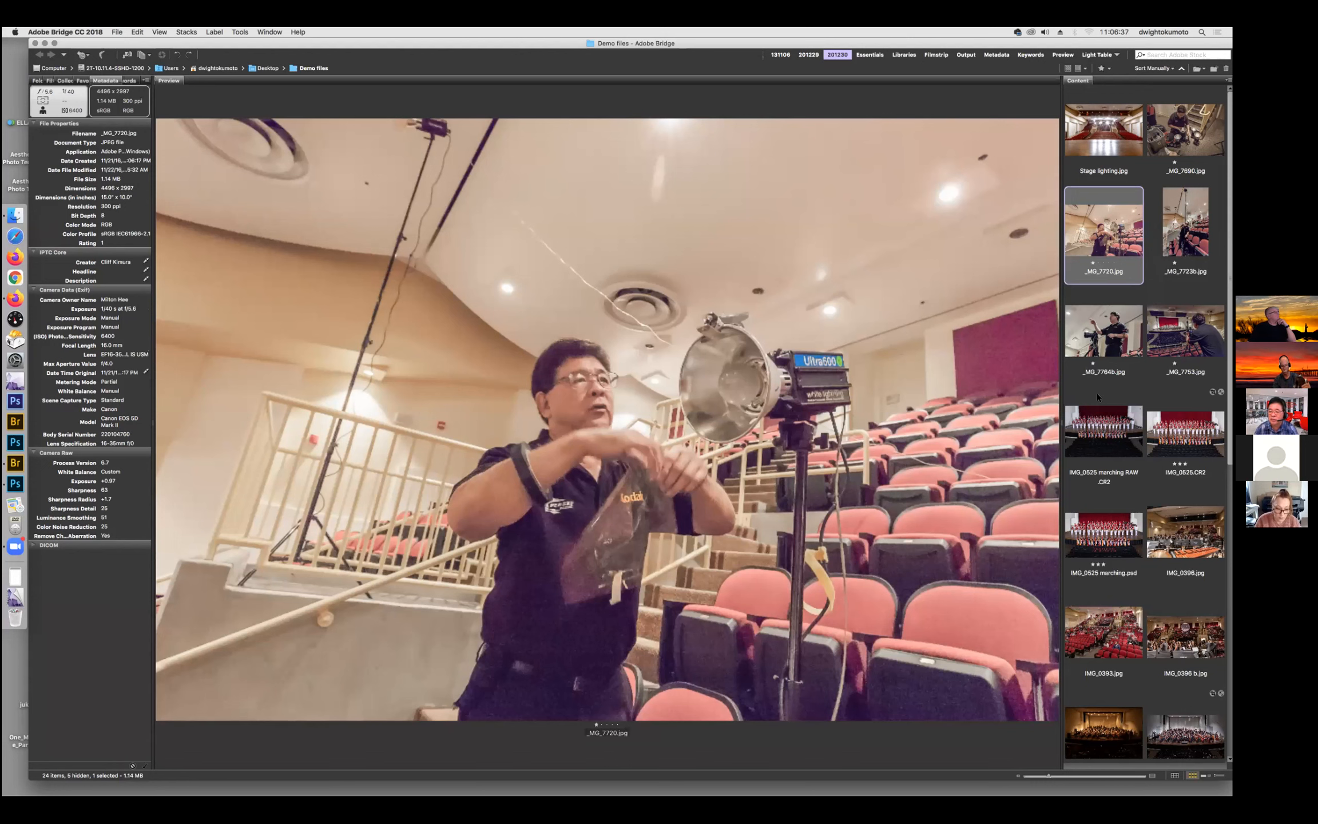
key(Down)
key(Down)
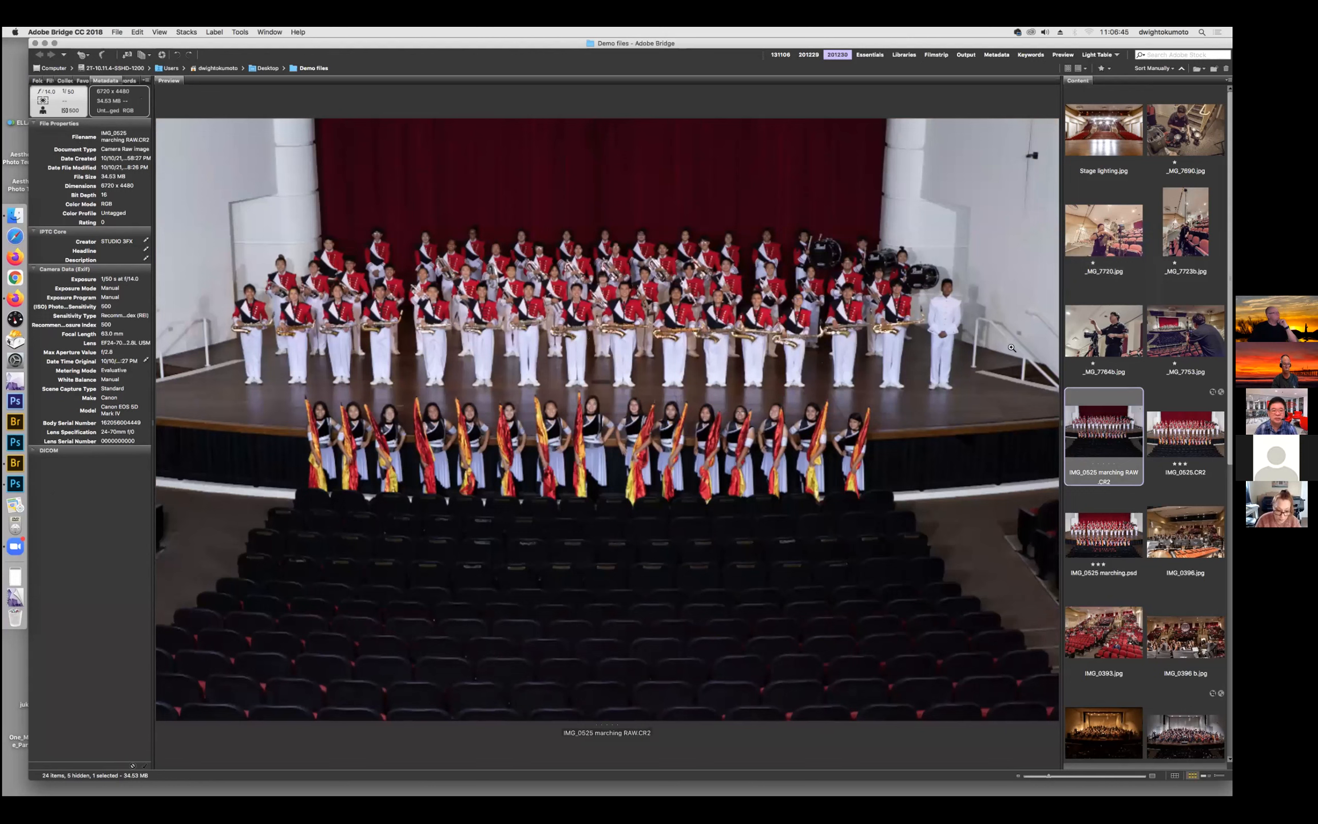
click(1113, 217)
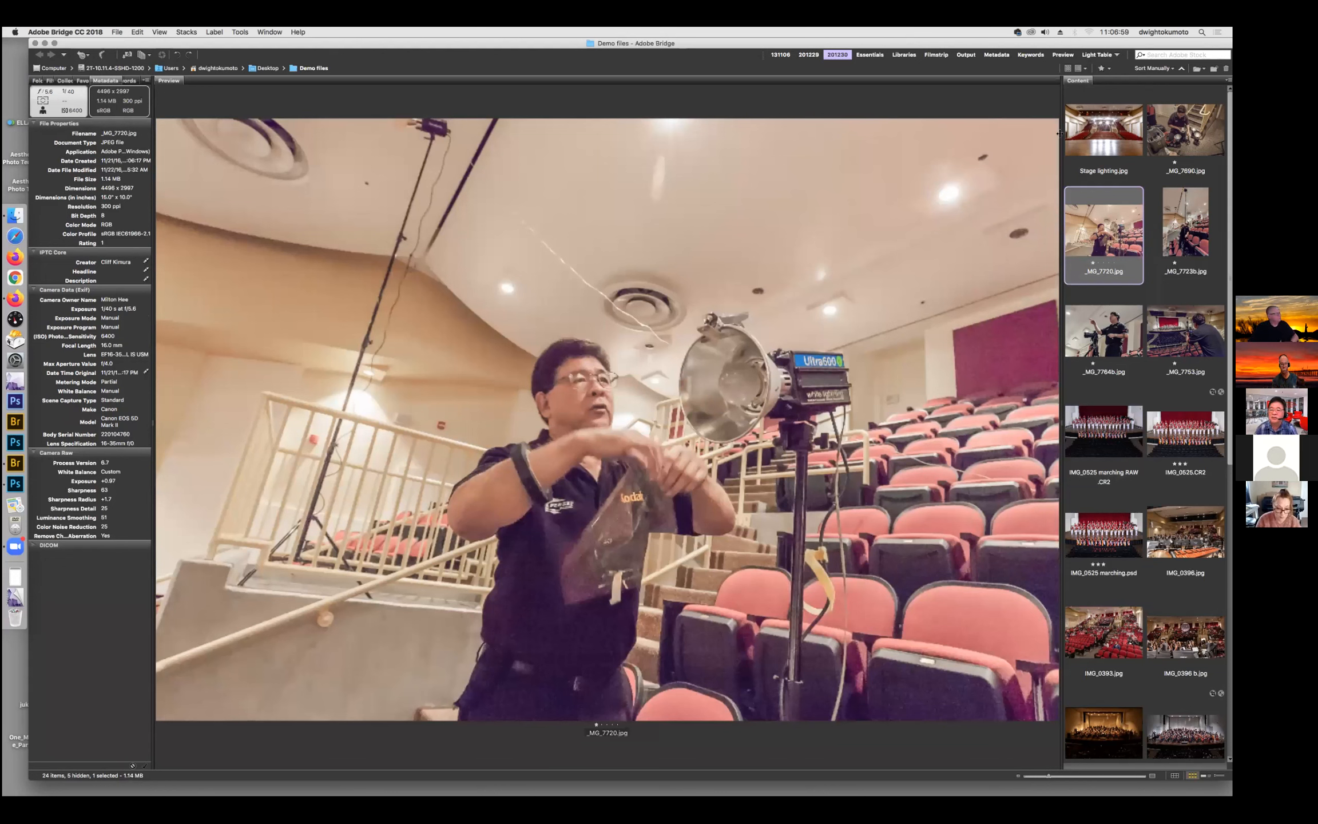
click(1111, 141)
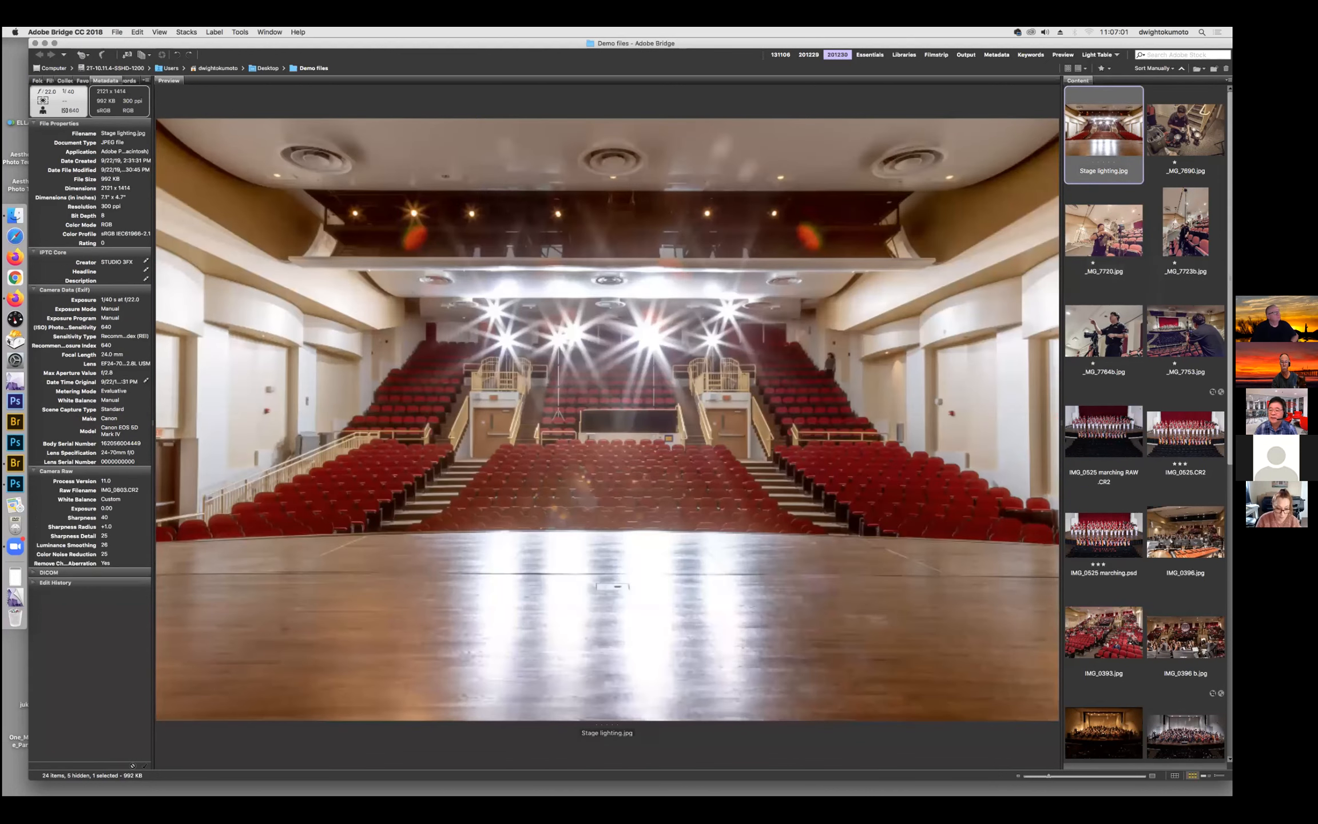
click(1079, 247)
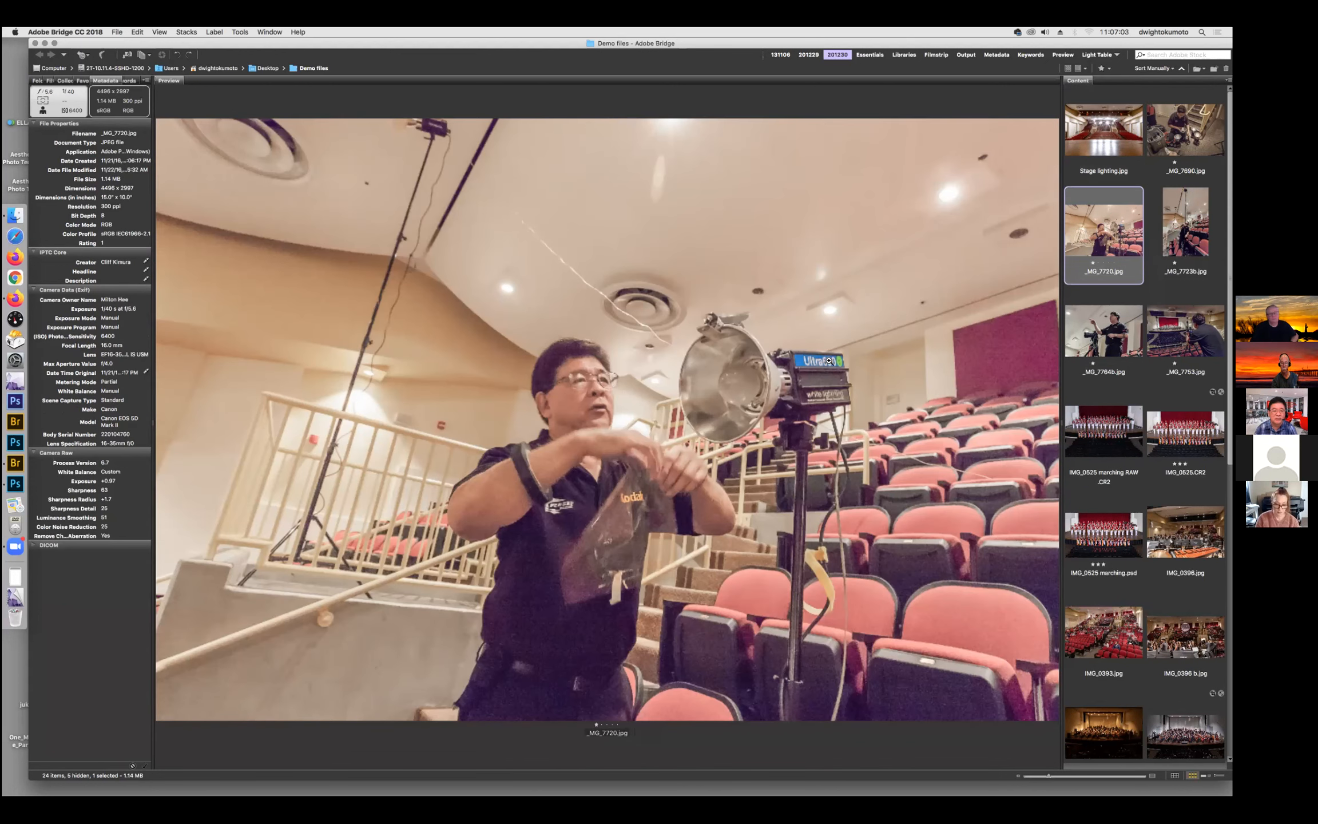
Preview the photo shoot setup shots _MG_7723b.jpg, _MG_7764b.jpg and _MG_7753.jpg one after another.
key(Right)
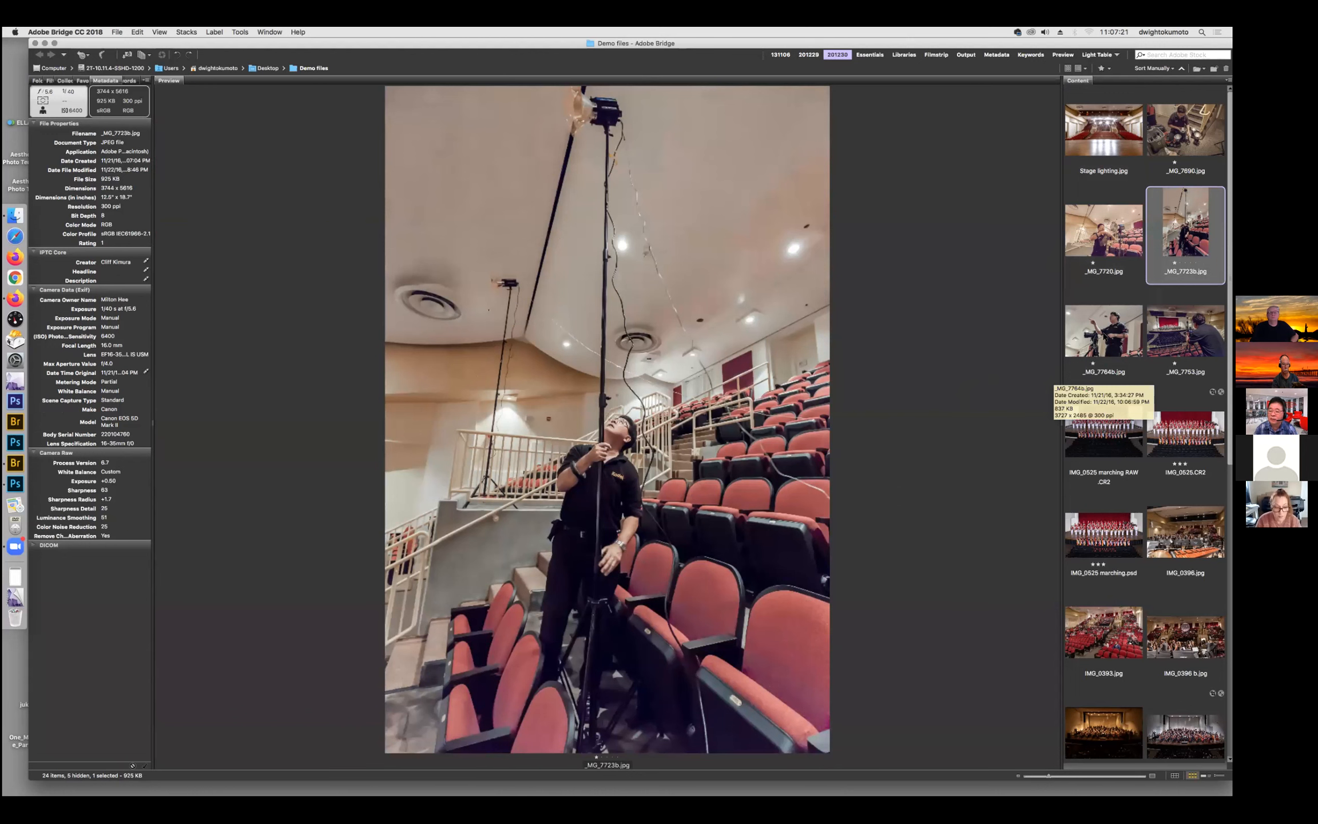
click(1103, 331)
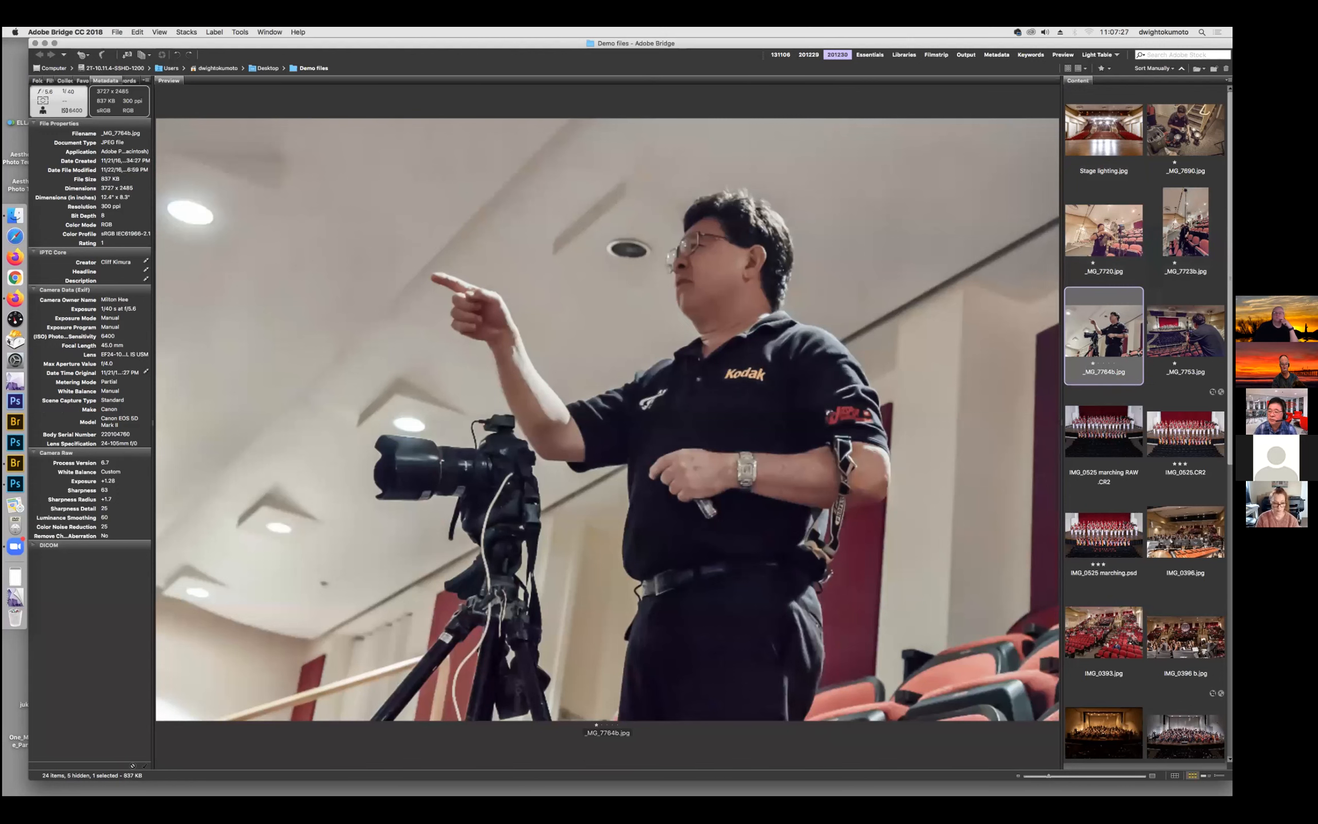
click(1181, 372)
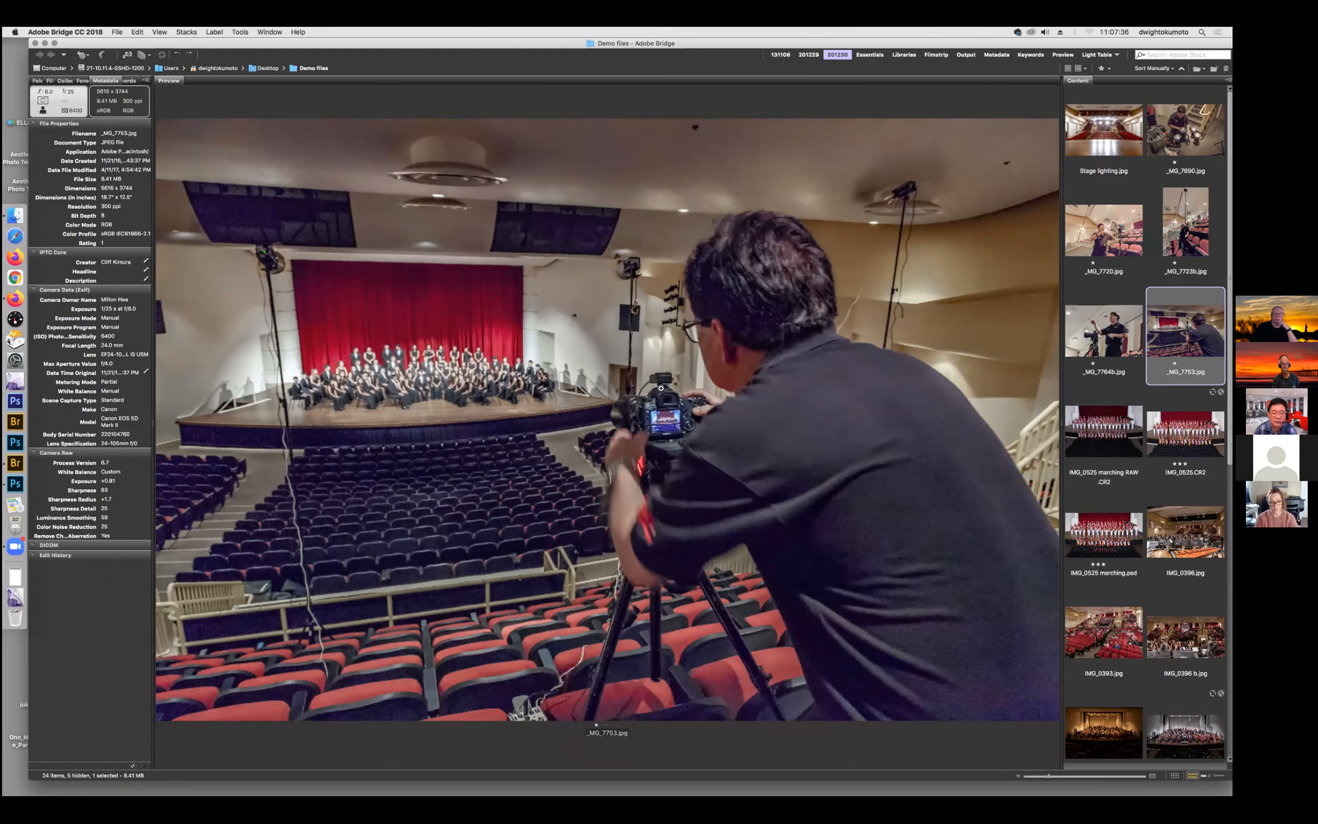
Examine _MG_7753.jpg full screen, enlarged around the camera and the seated performers, and return to the browser.
key(space)
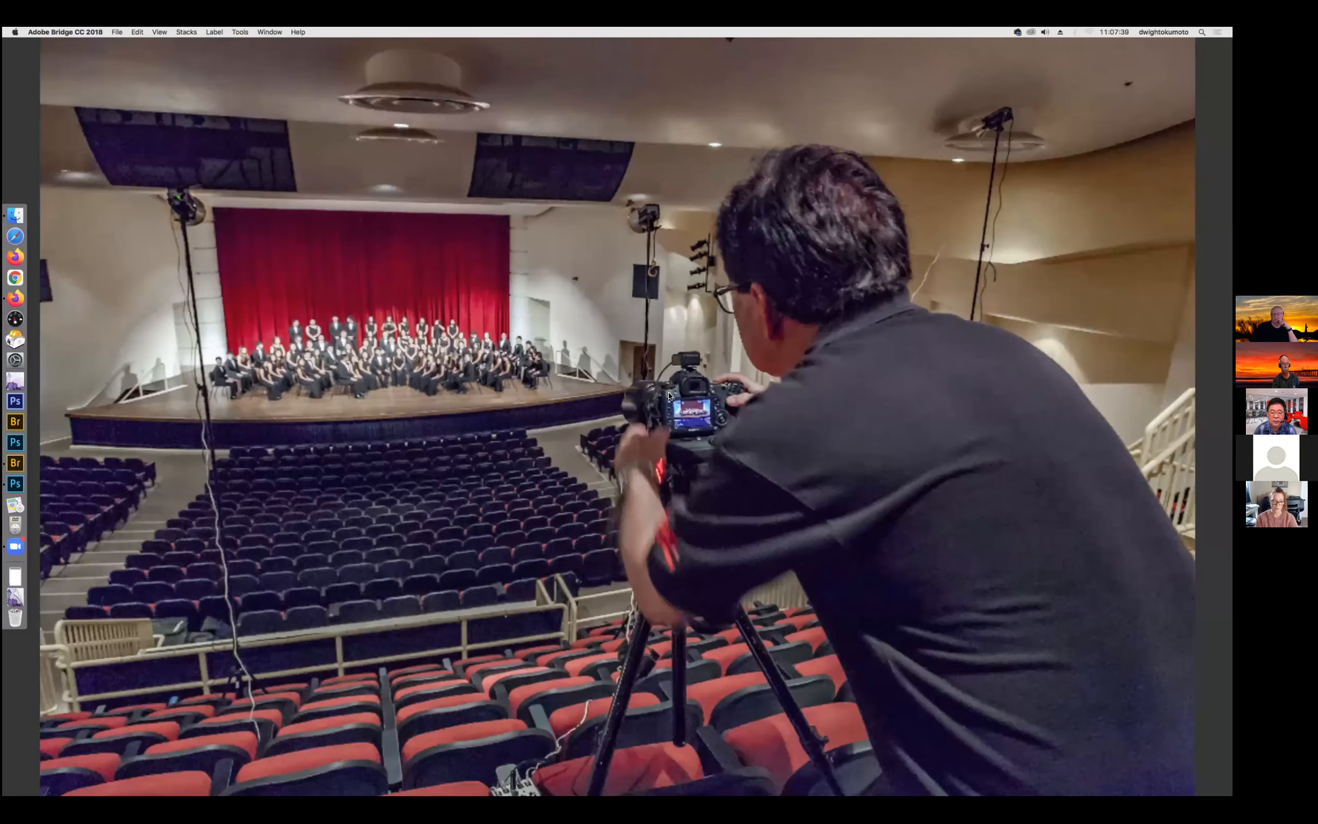
click(672, 401)
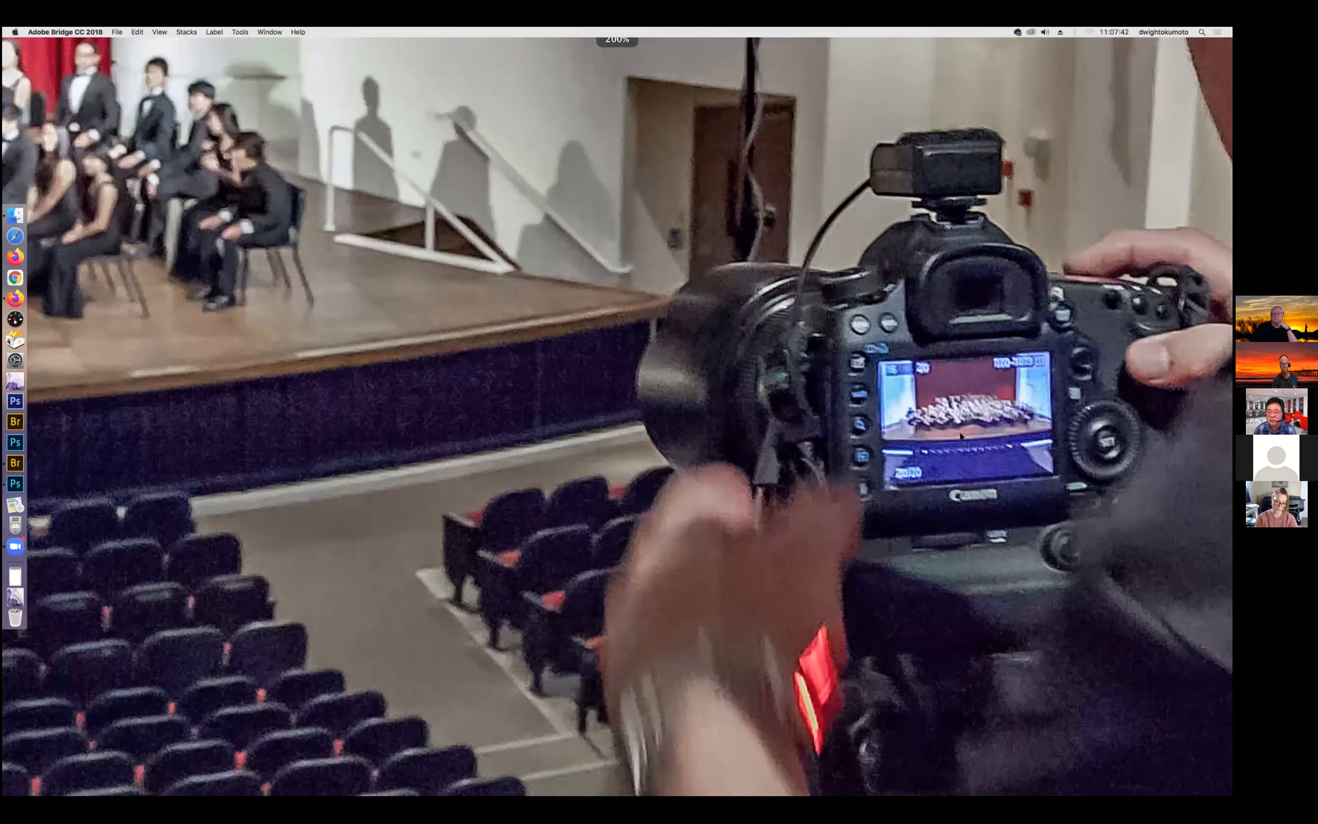
drag(648, 388, 783, 388)
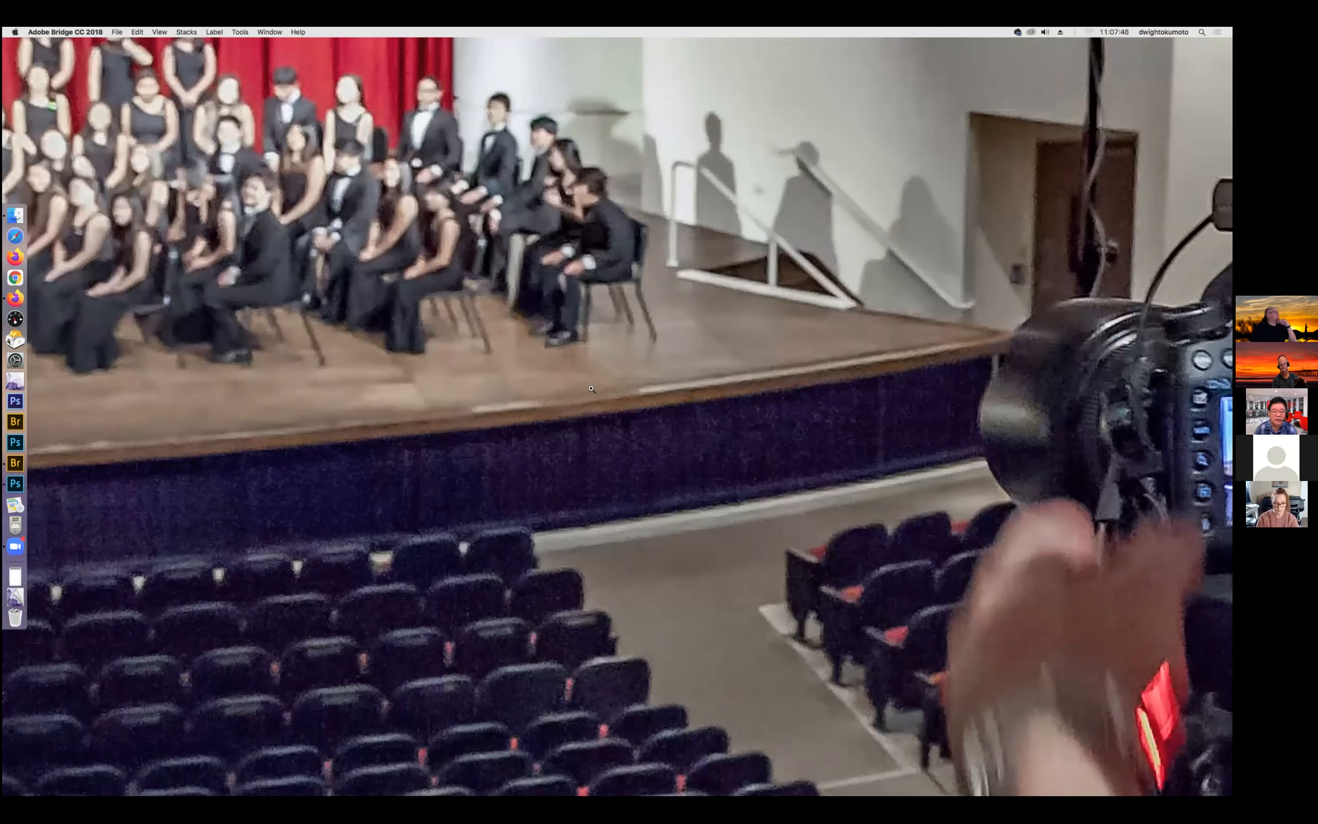
key(space)
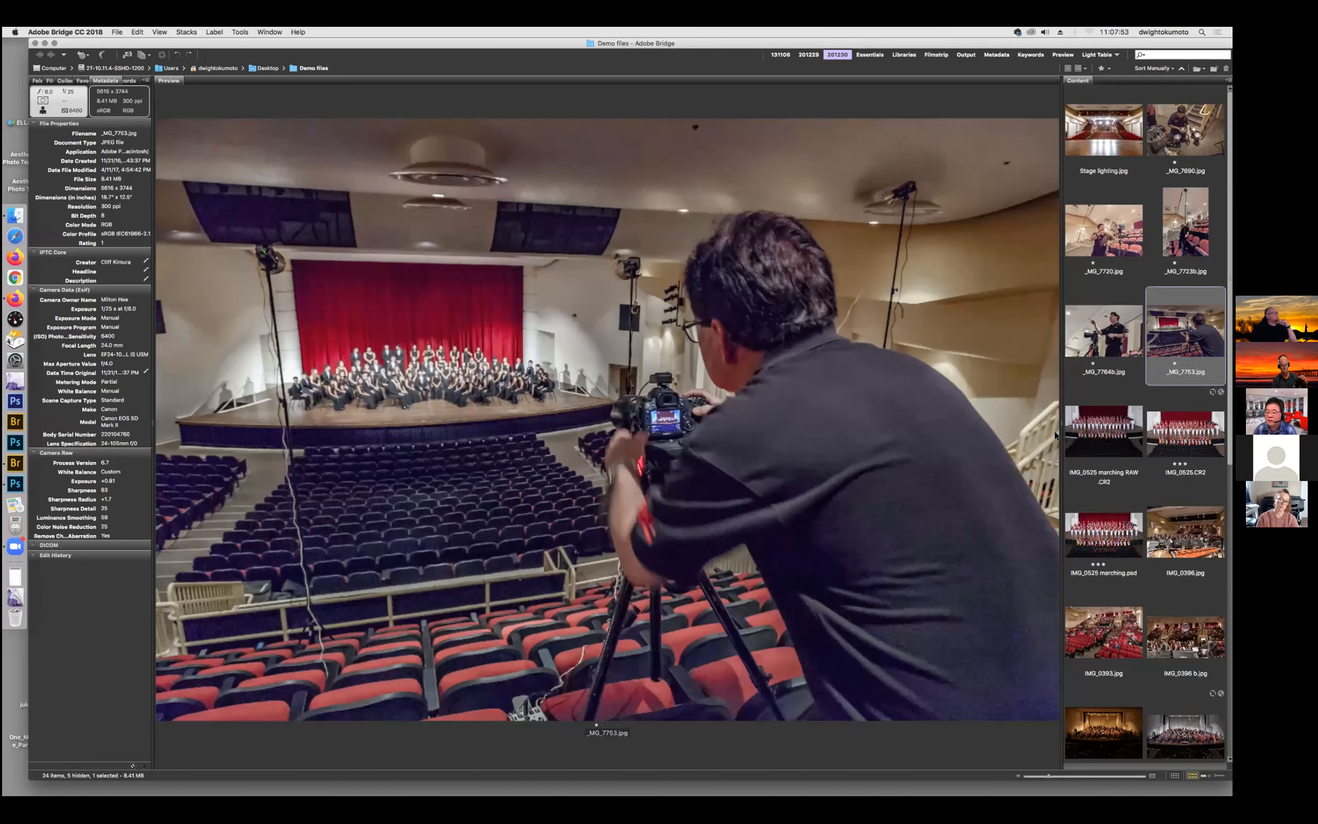
Compare the unedited IMG_0525 marching RAW.CR2 with the adjusted IMG_0525.CR2 in the preview.
key(Right)
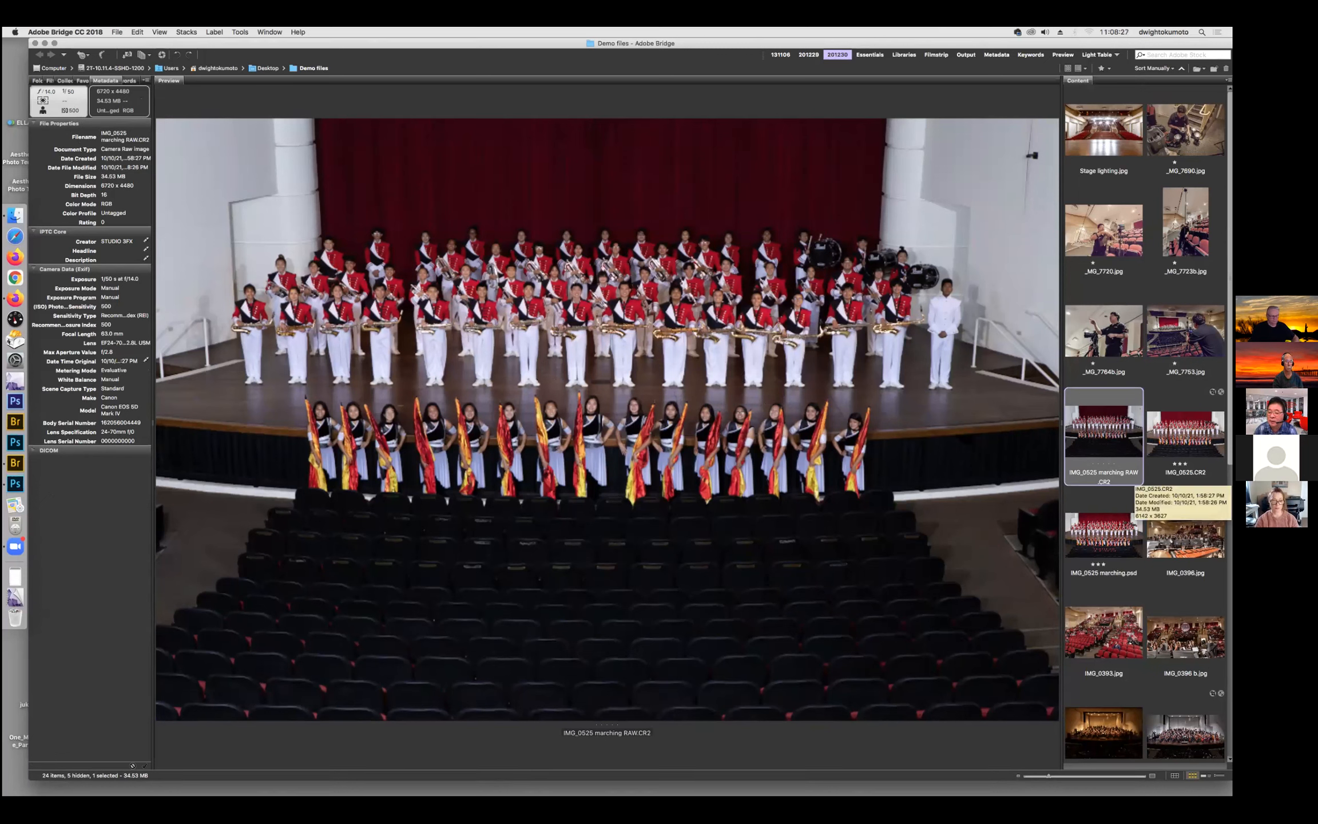
click(1184, 475)
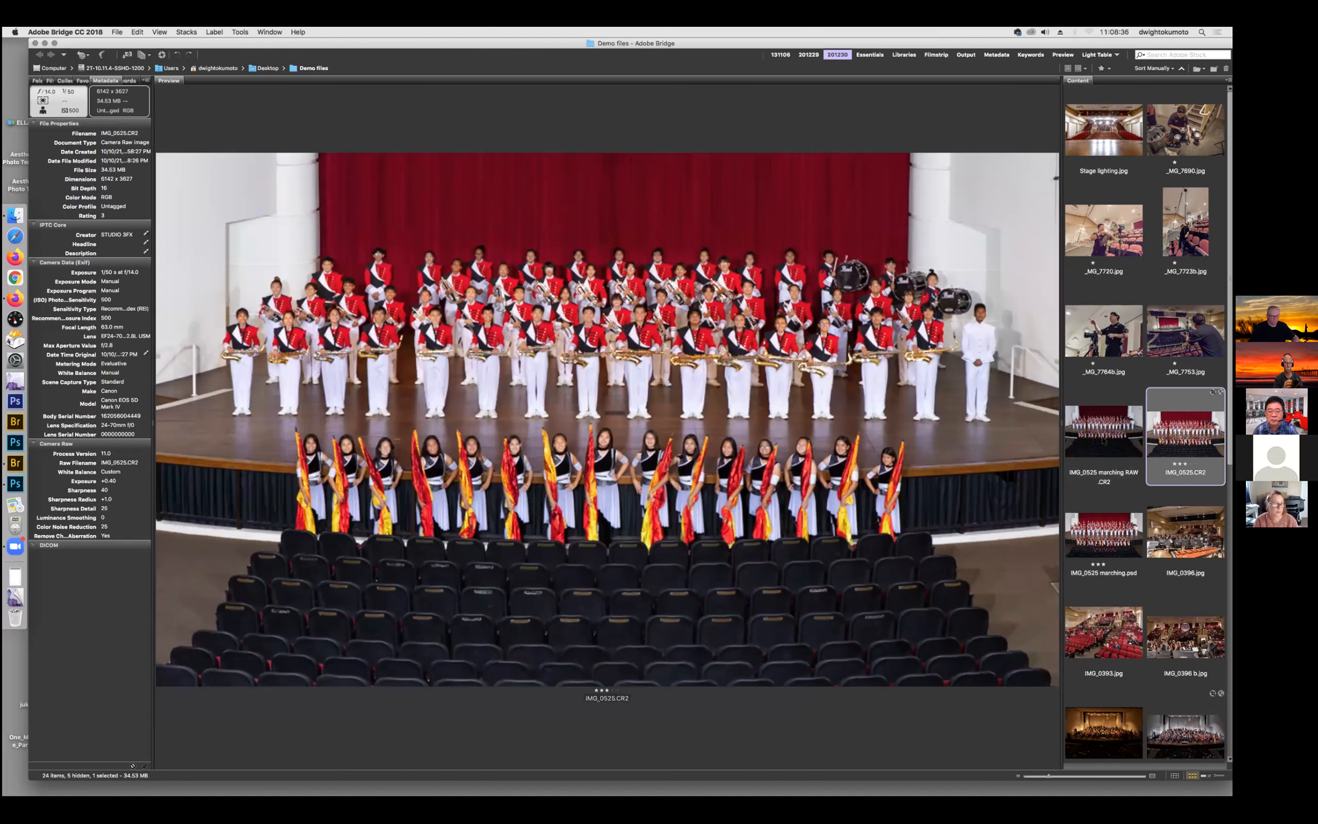
key(Left)
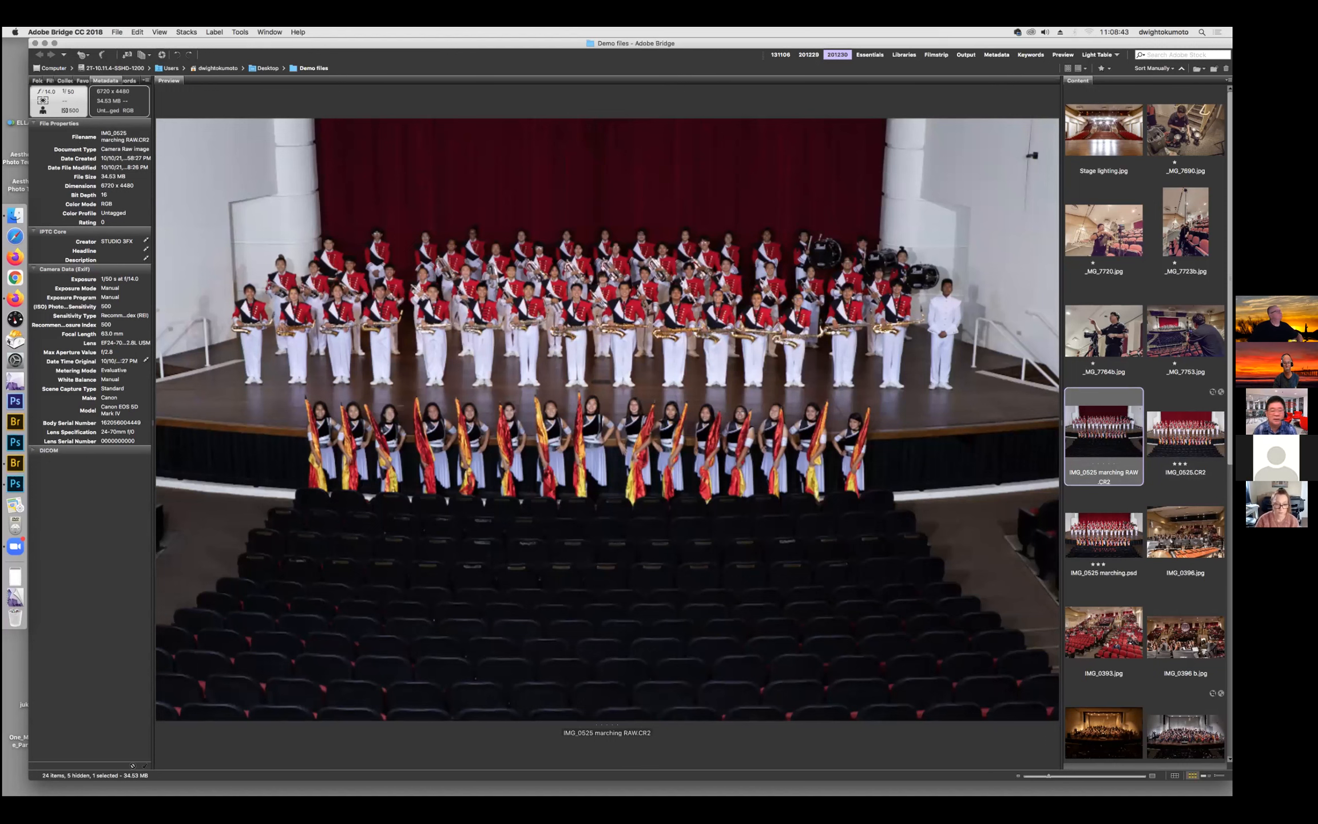
click(1173, 478)
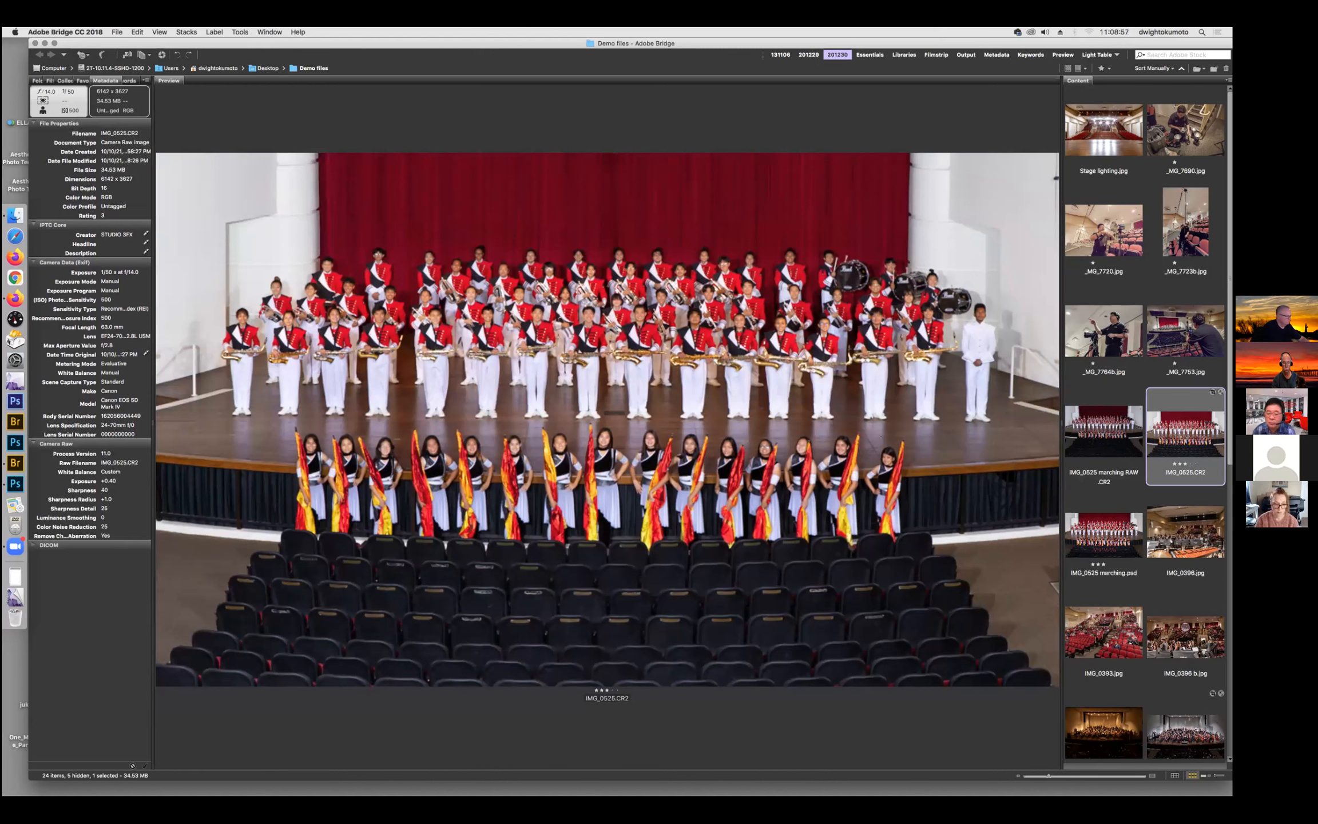
Bring up IMG_0525.CR2 in Photoshop's Camera Raw, then reposition and enlarge the window to show the photo bigger.
key(super+Tab)
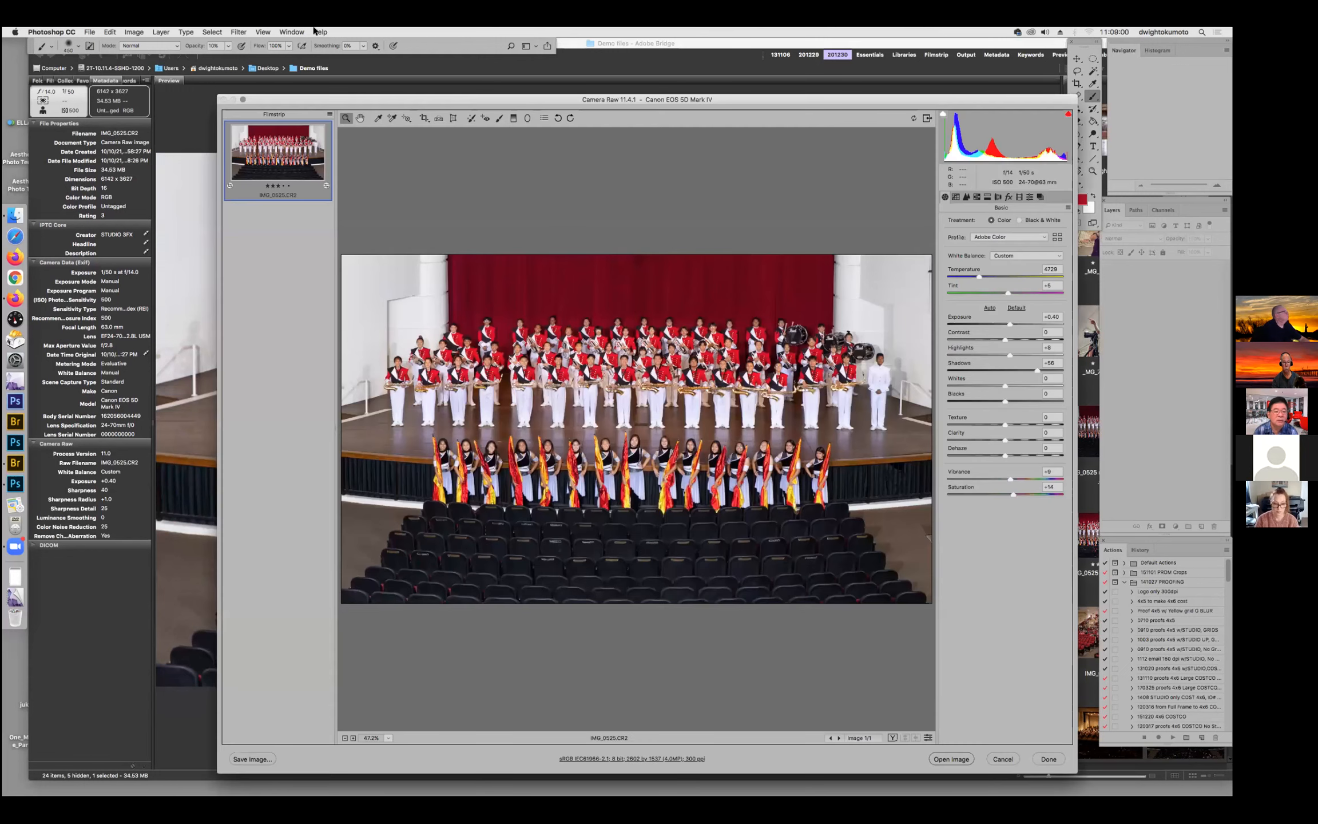
drag(675, 101, 475, 81)
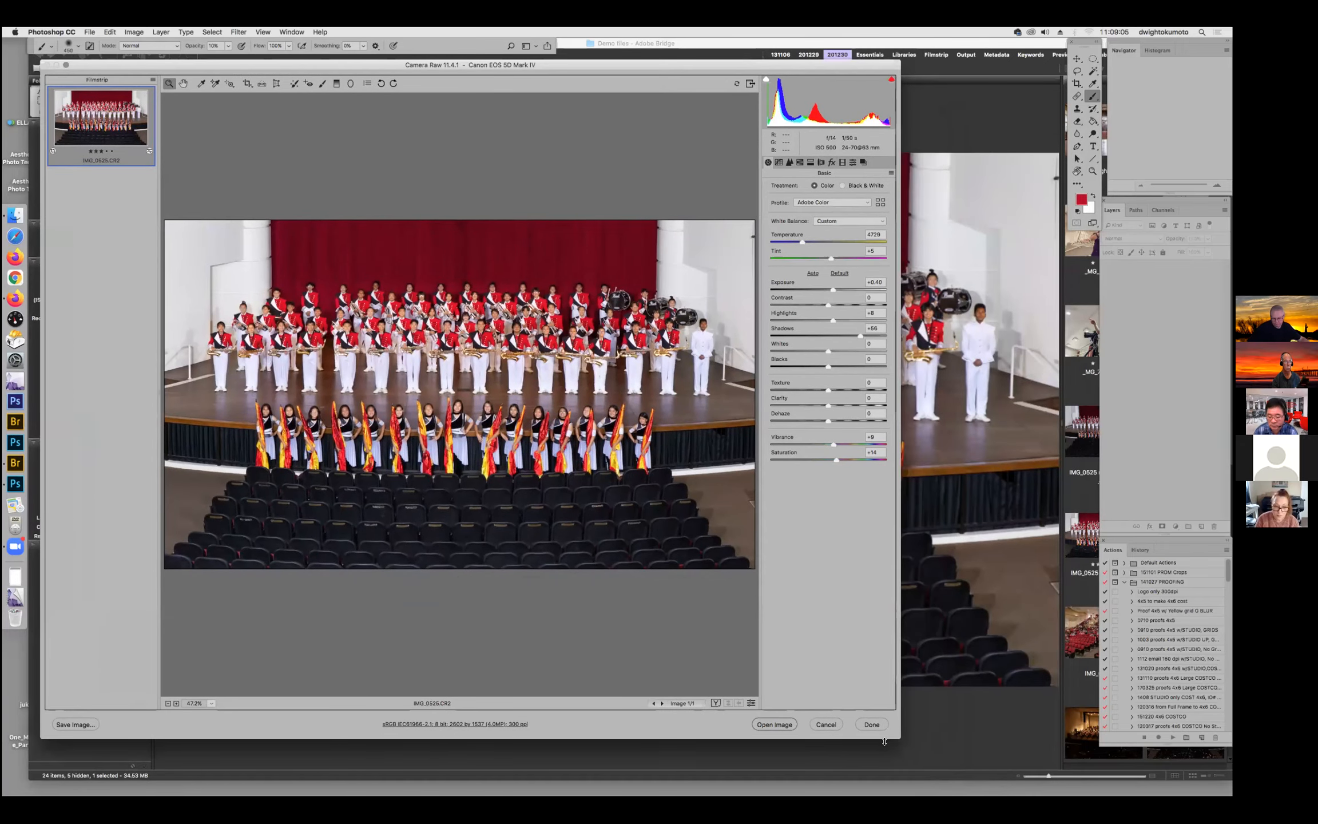
drag(901, 737, 1106, 784)
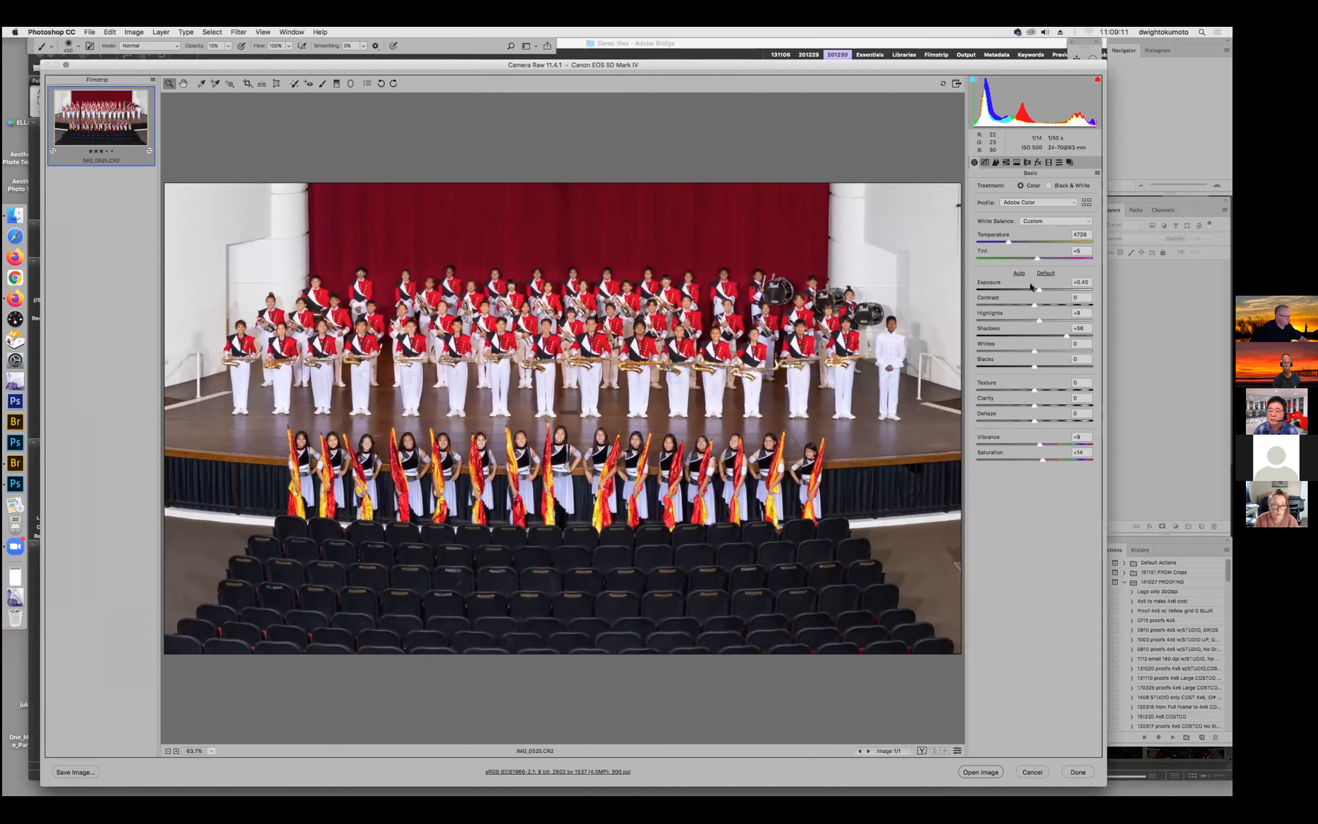
Raise the exposure of IMG_0525.CR2 to +0.55 and lower its shadows to +48.
drag(1039, 287, 1041, 287)
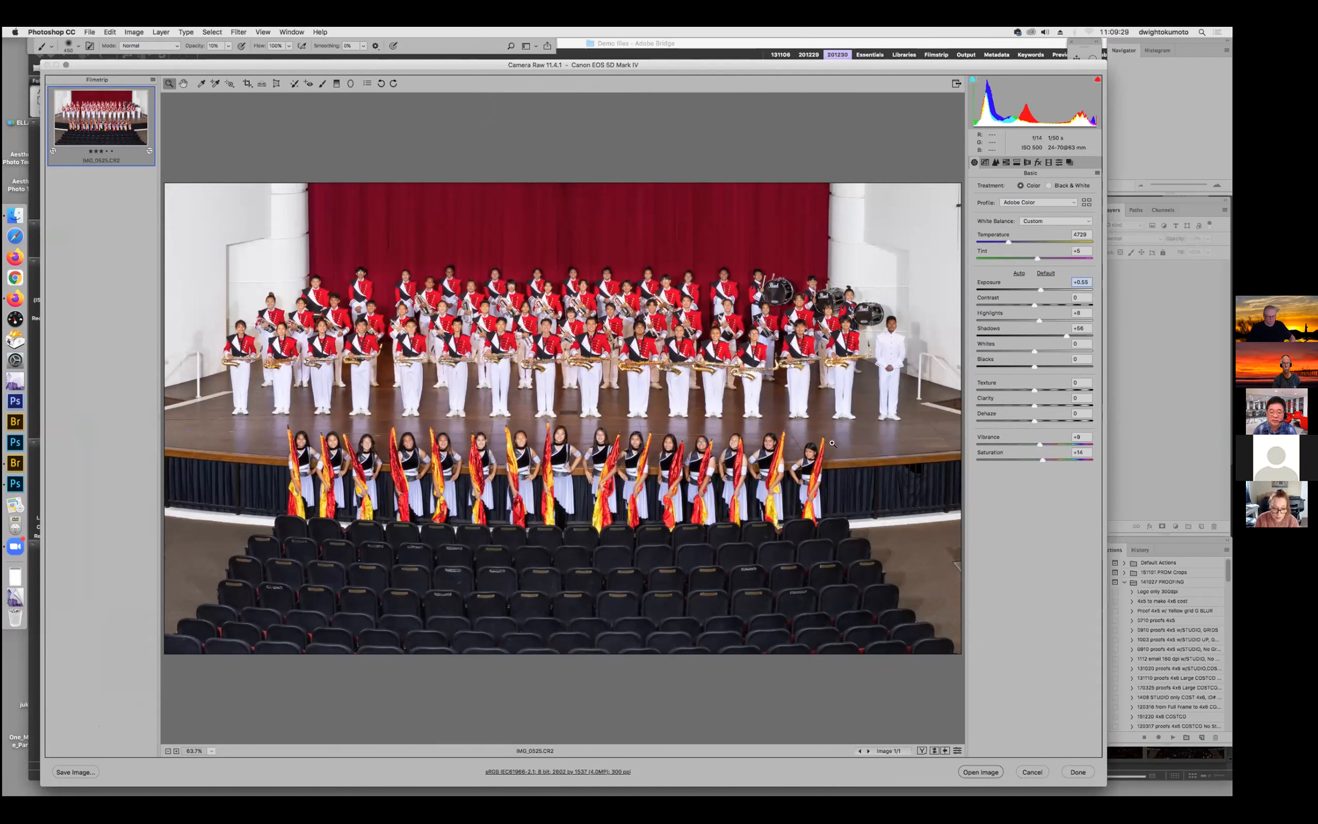
mouse_move(1066, 335)
mouse_down()
mouse_move(992, 330)
mouse_move(1062, 332)
mouse_up()
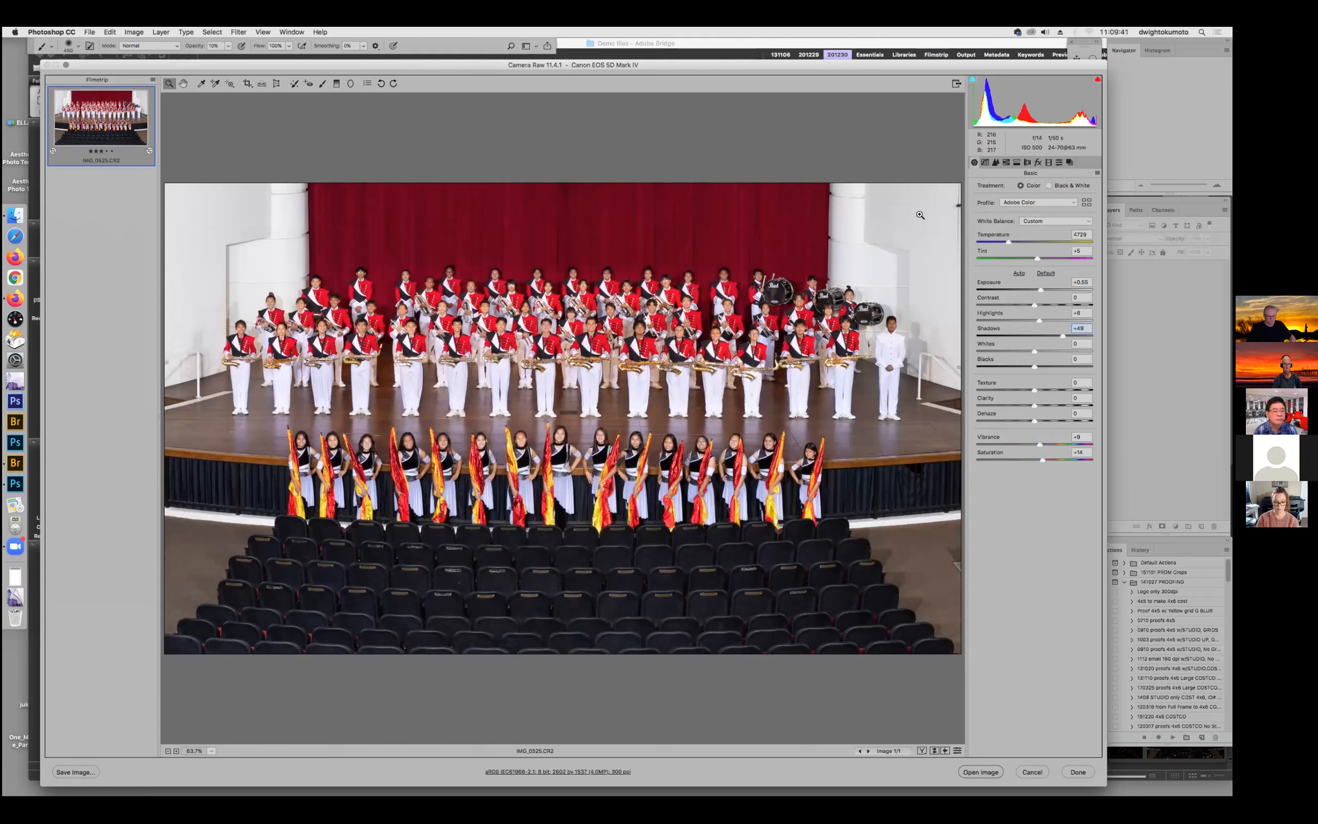
Compare the photo without and with lens profile corrections, leave them enabled, and return to the basic adjustments.
click(1028, 163)
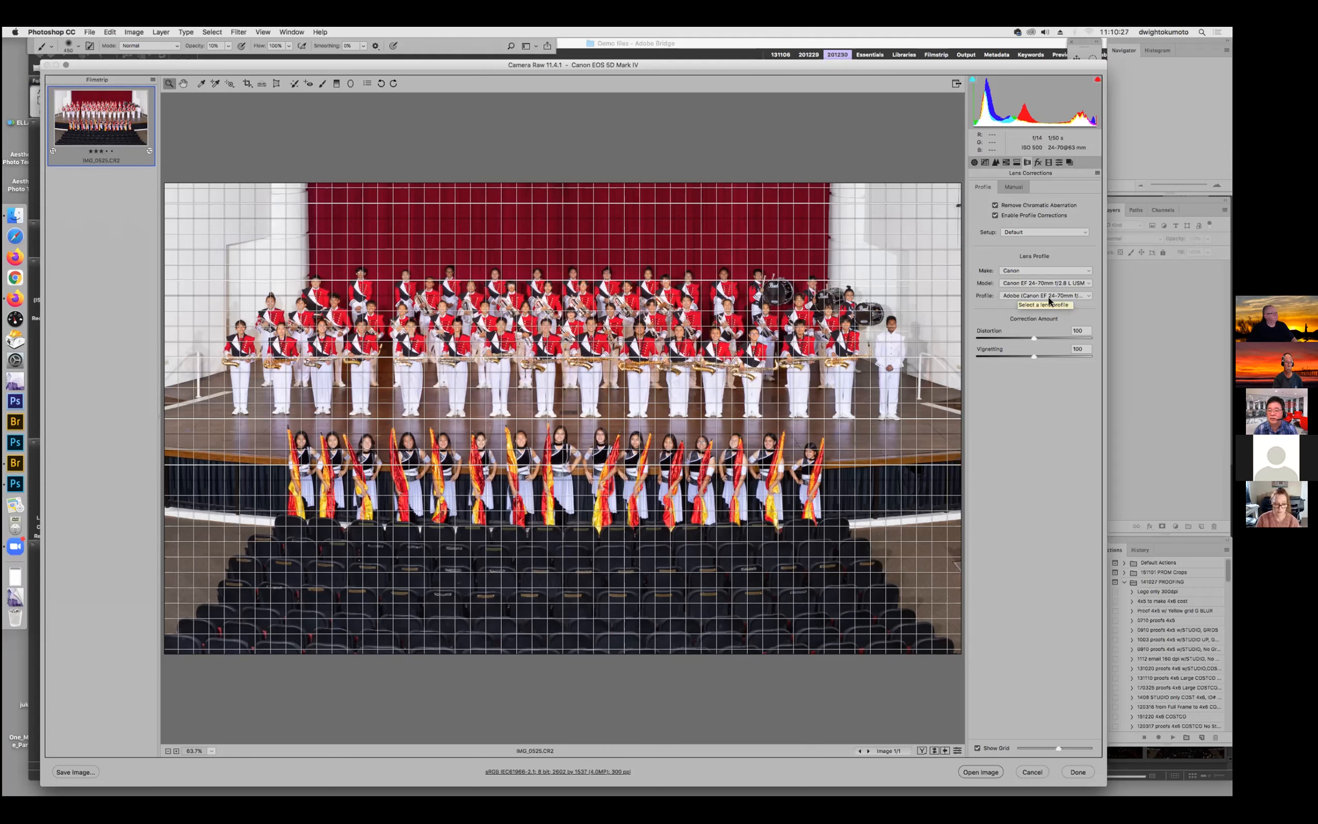
click(995, 215)
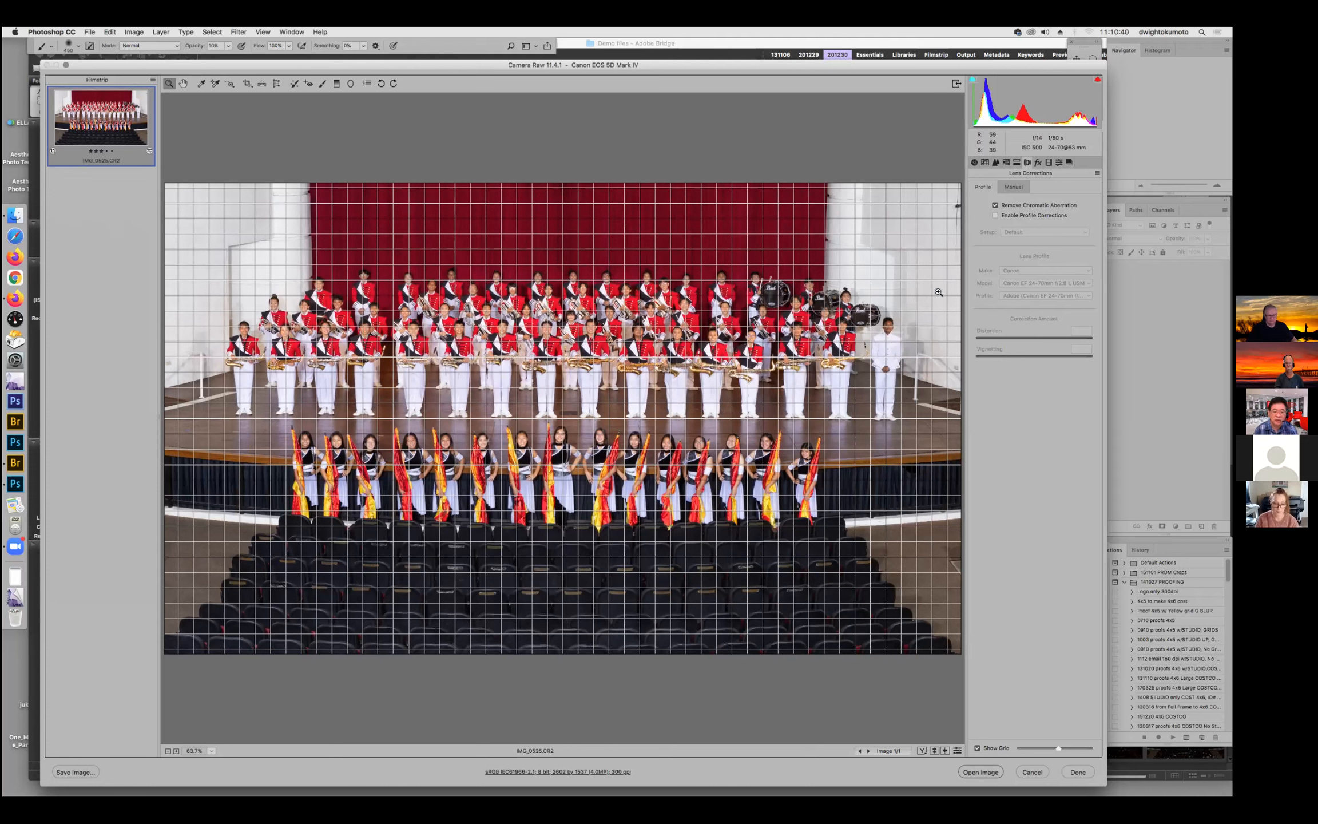
click(994, 215)
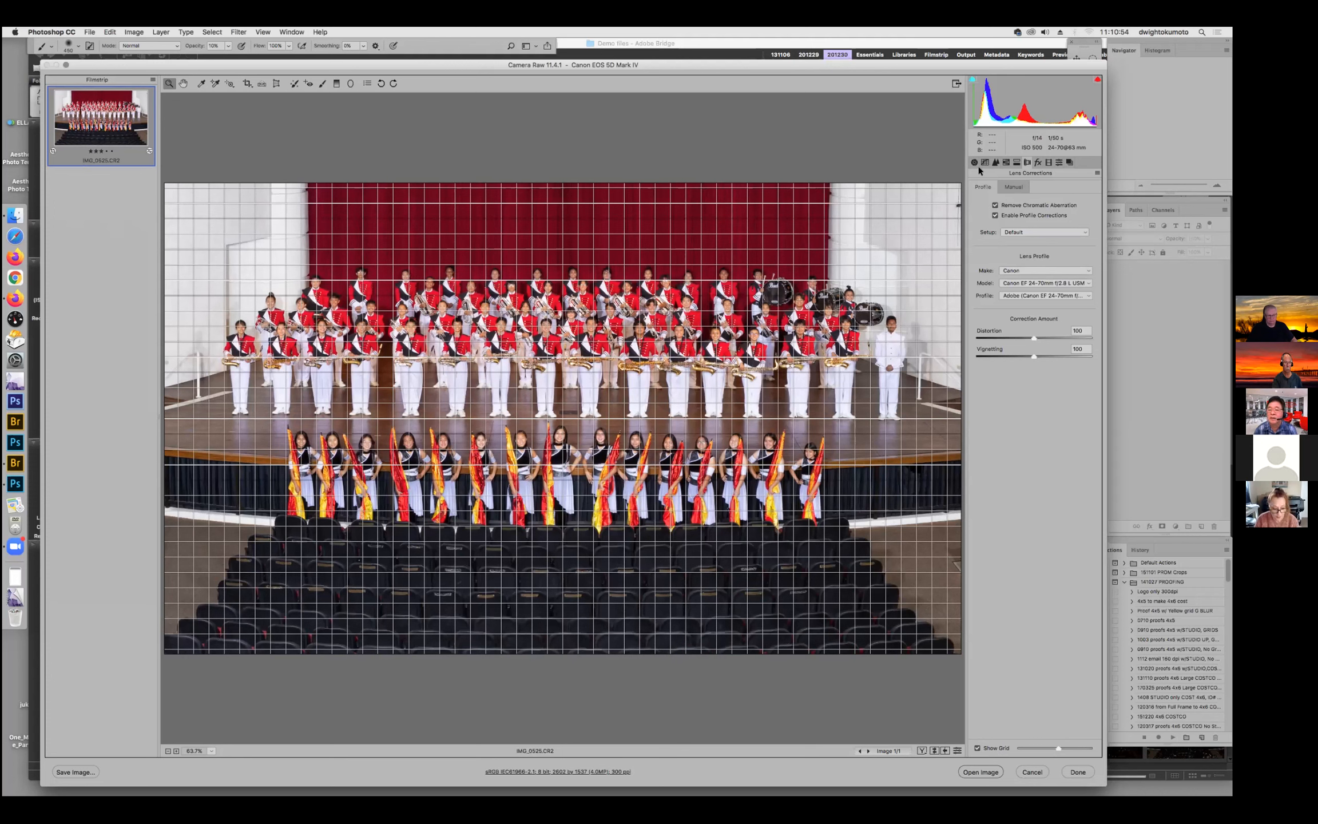
click(973, 162)
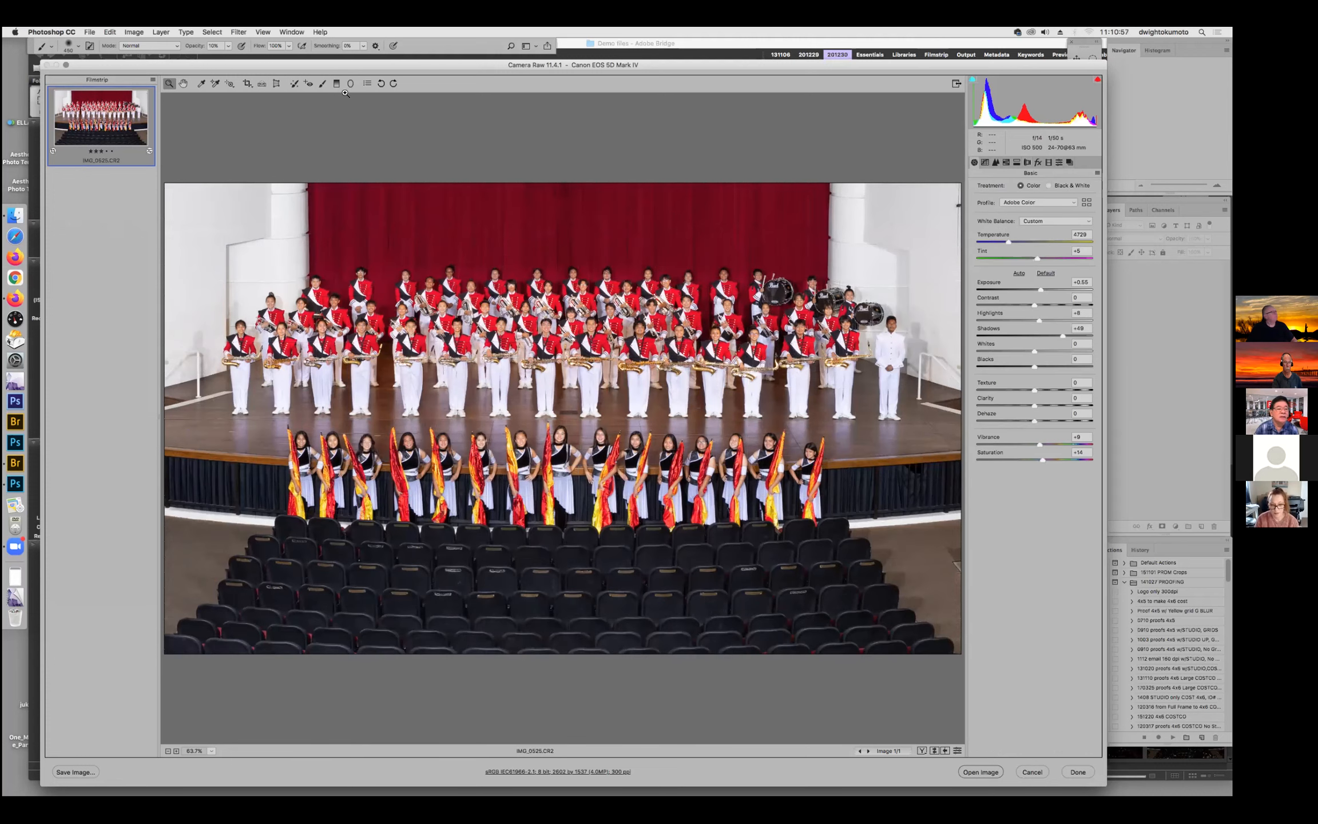
Review the Transform perspective settings against the grid and close Camera Raw without saving the adjustments.
click(277, 84)
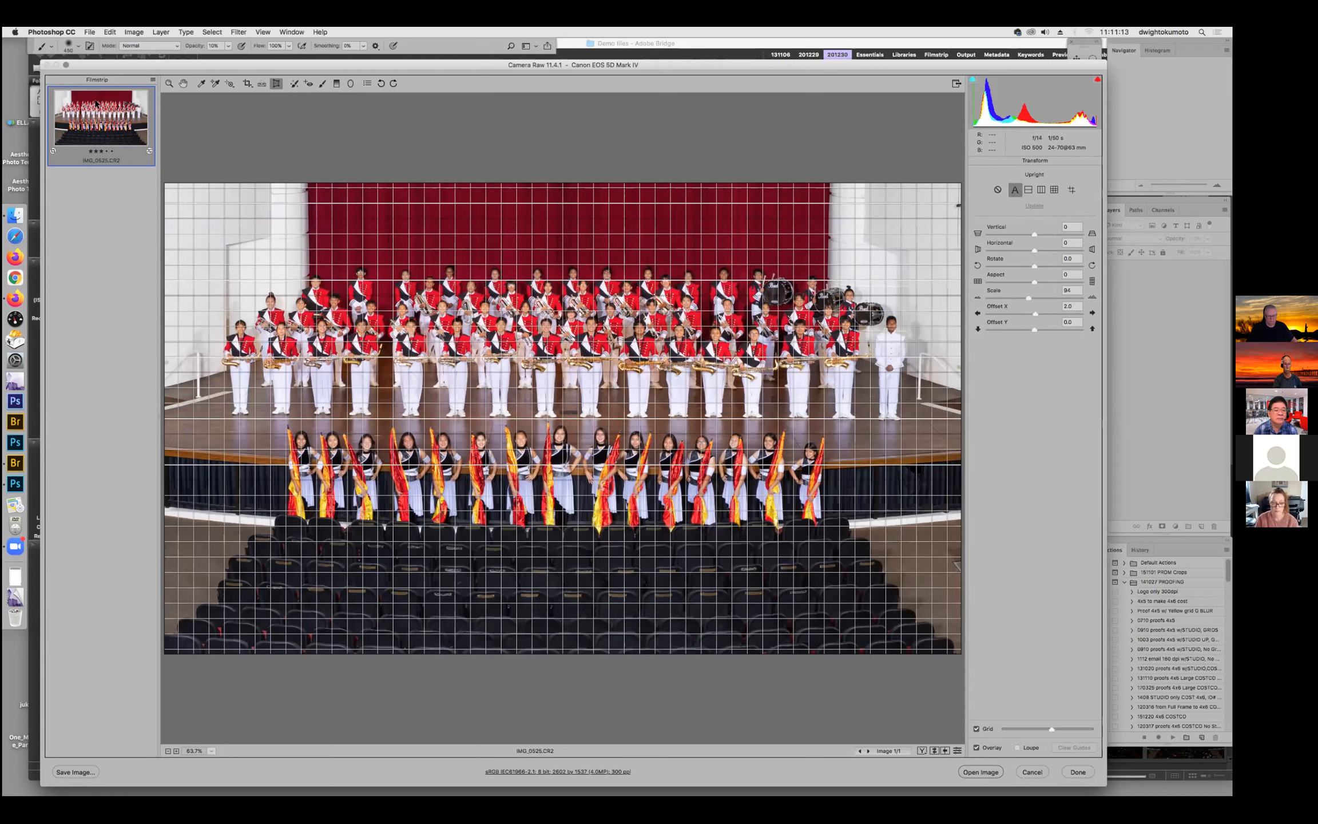
click(170, 83)
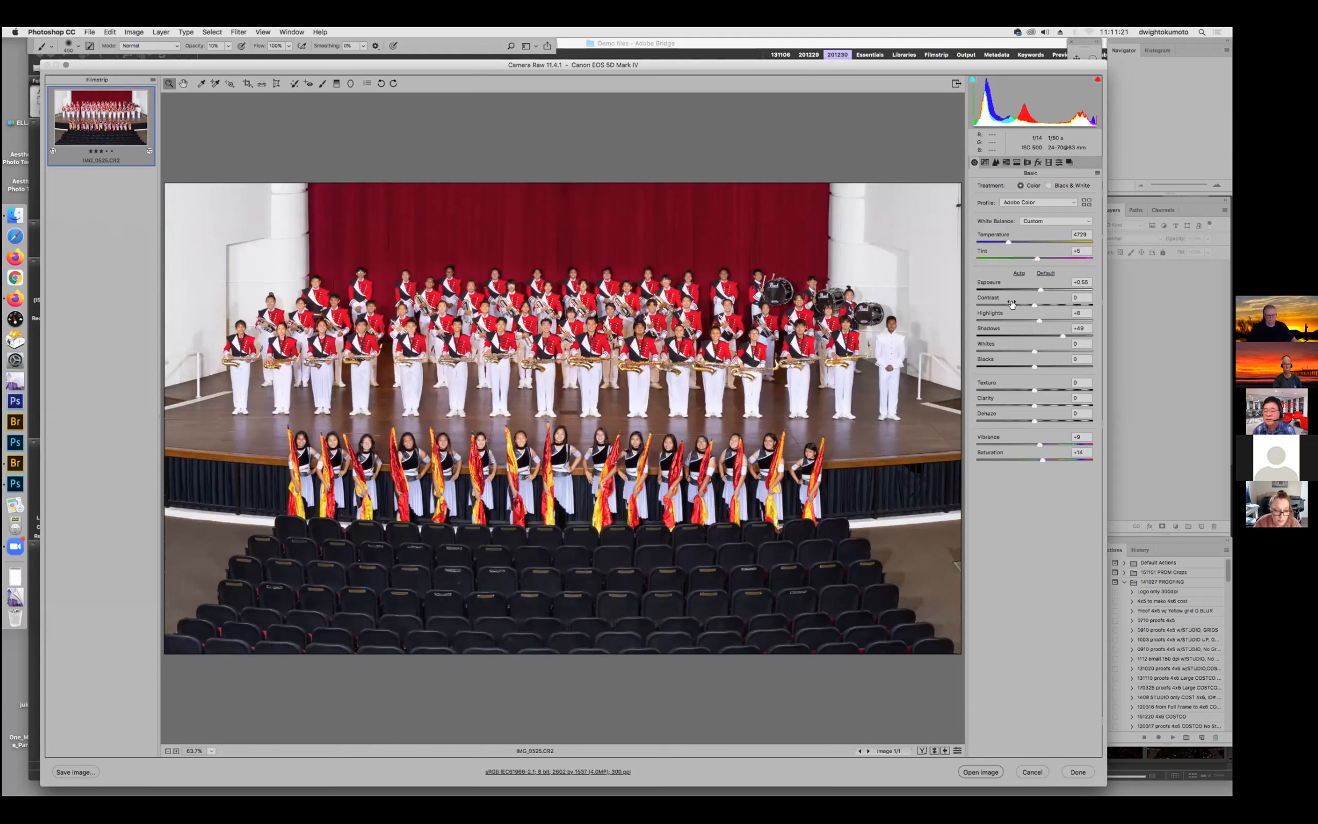
click(1029, 771)
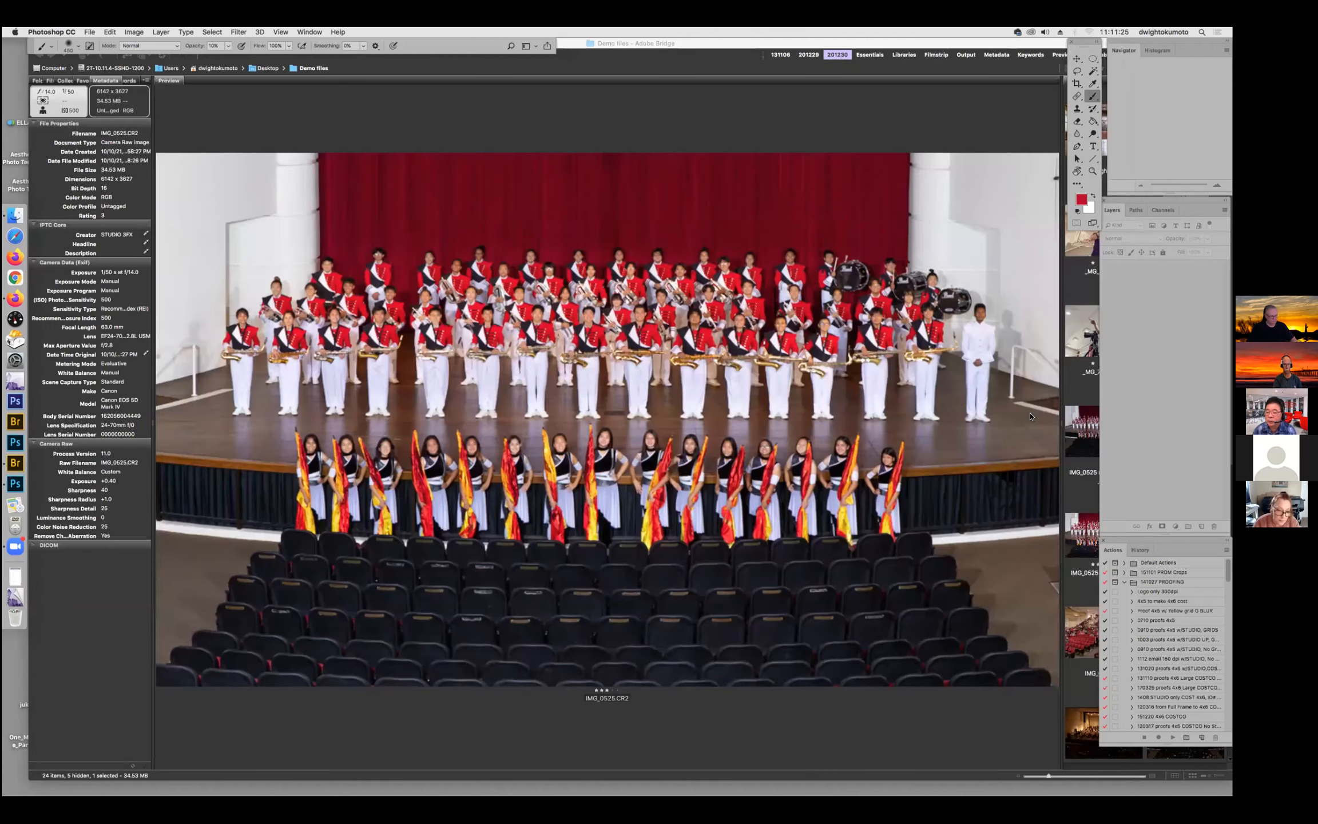
Open the unedited IMG_0525 marching RAW.CR2 in Camera Raw.
click(1111, 429)
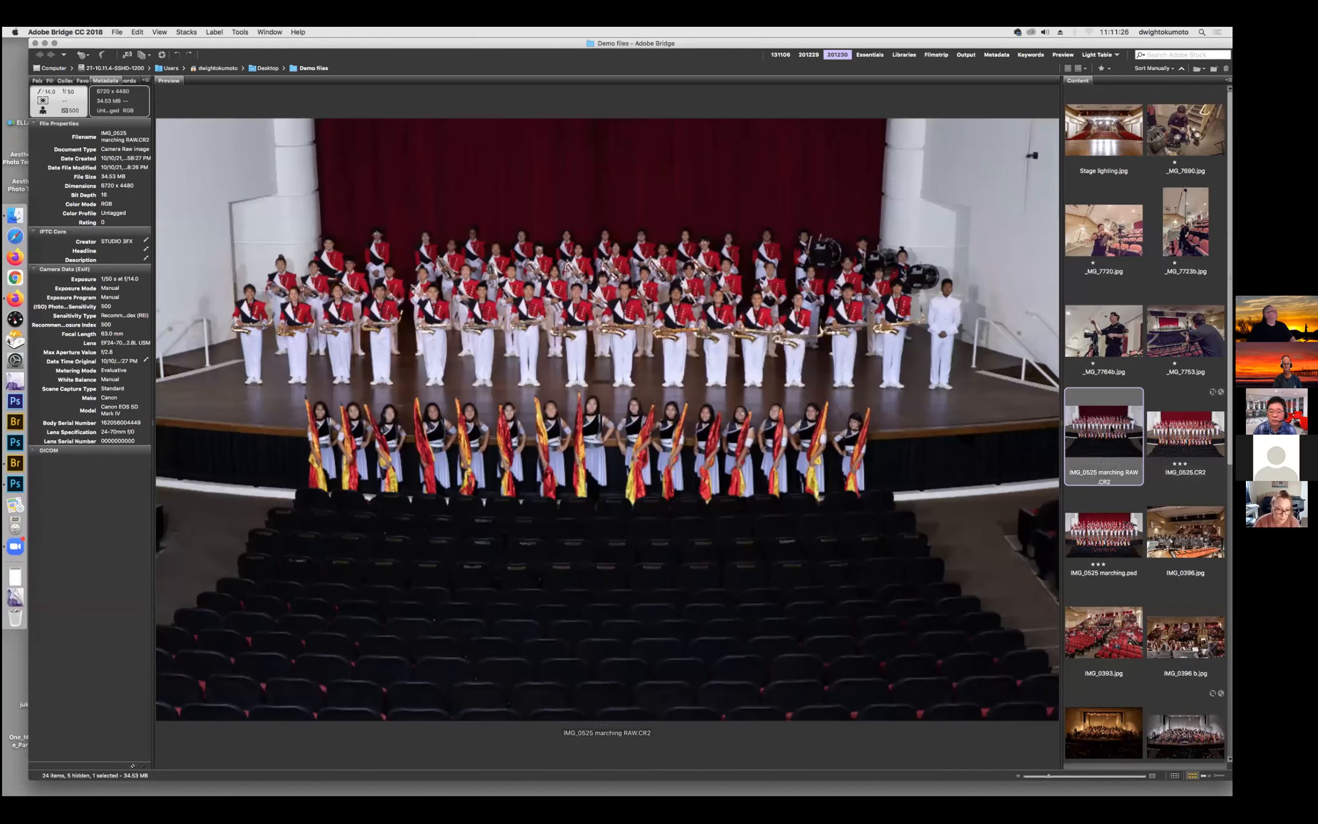
double_click(1111, 429)
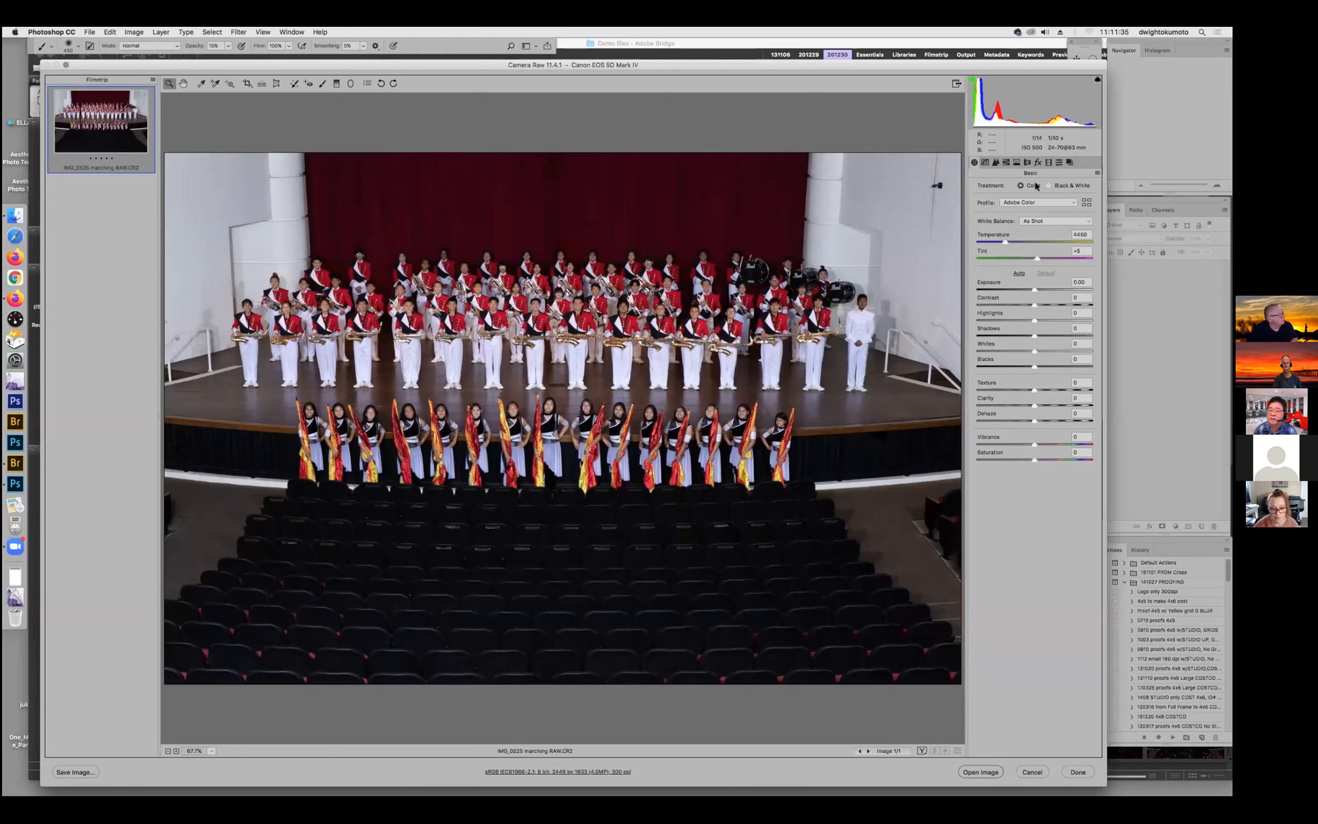
Enable chromatic aberration removal and lens profile corrections for the marching band photo, and return to the basic adjustments.
click(1027, 162)
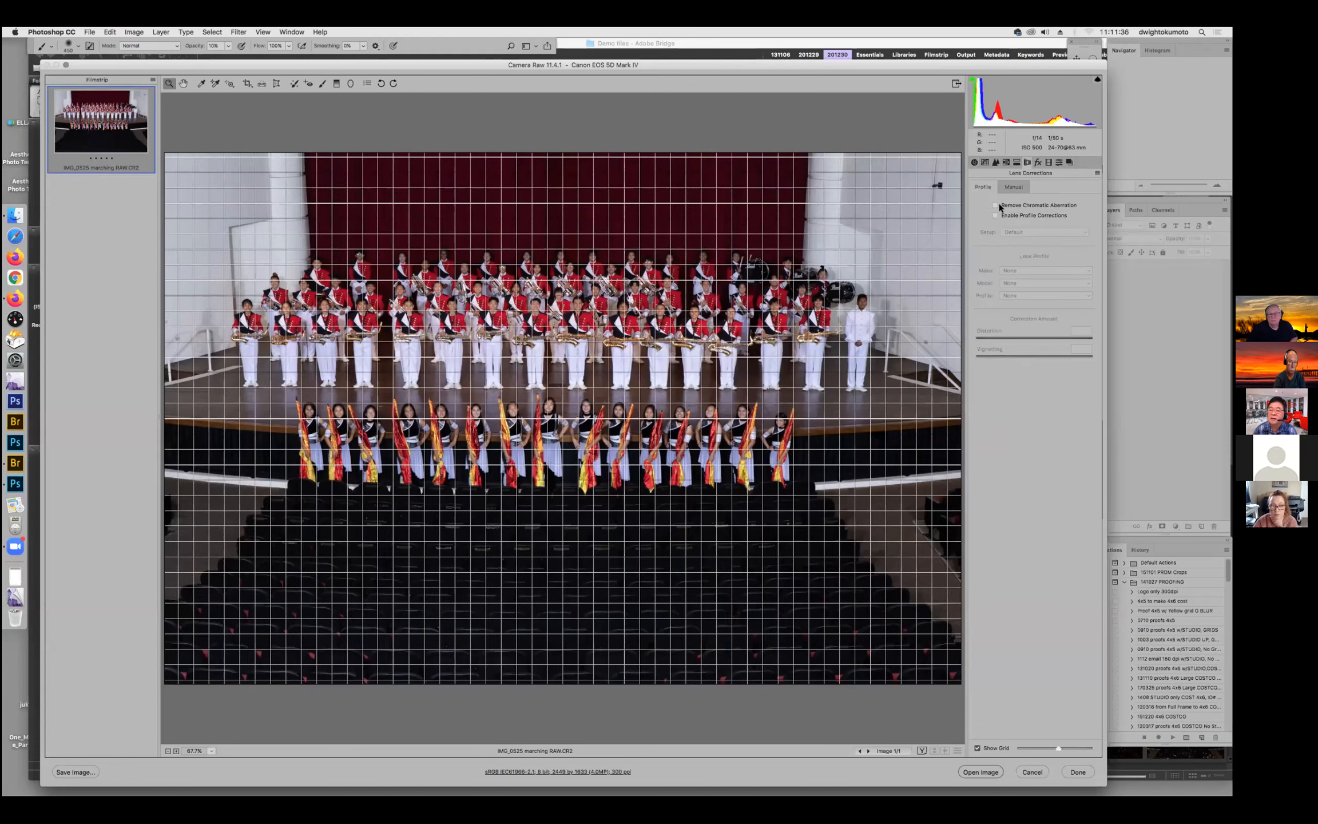
click(995, 205)
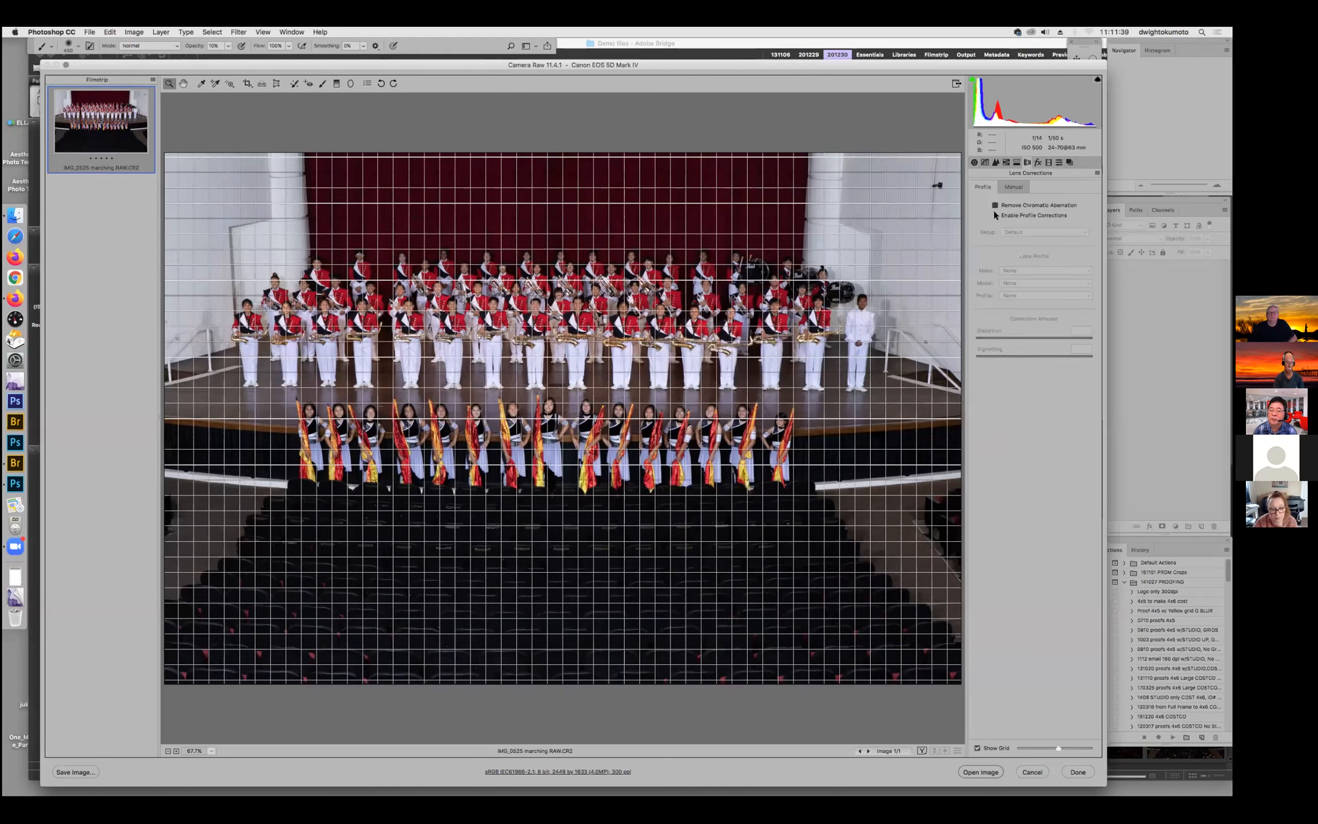
click(994, 215)
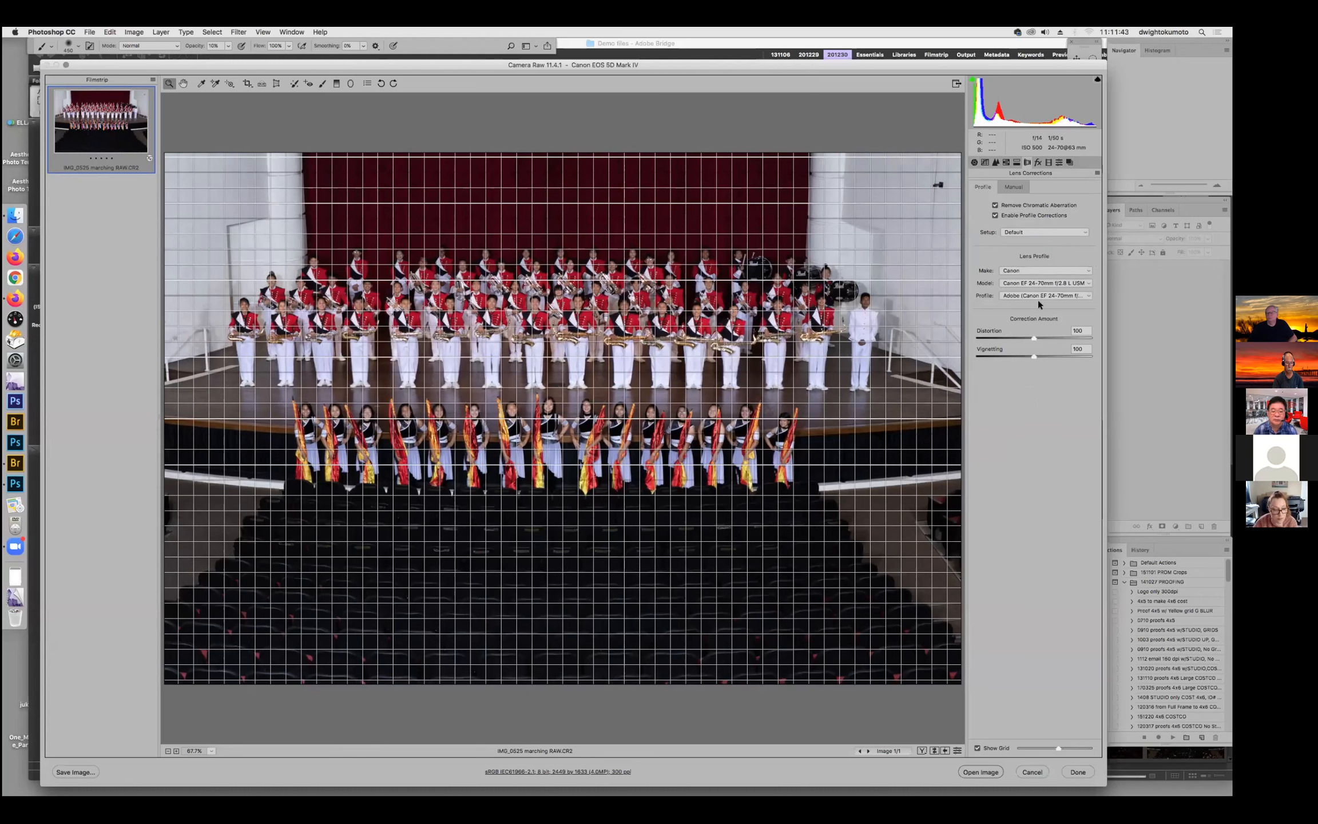
click(974, 162)
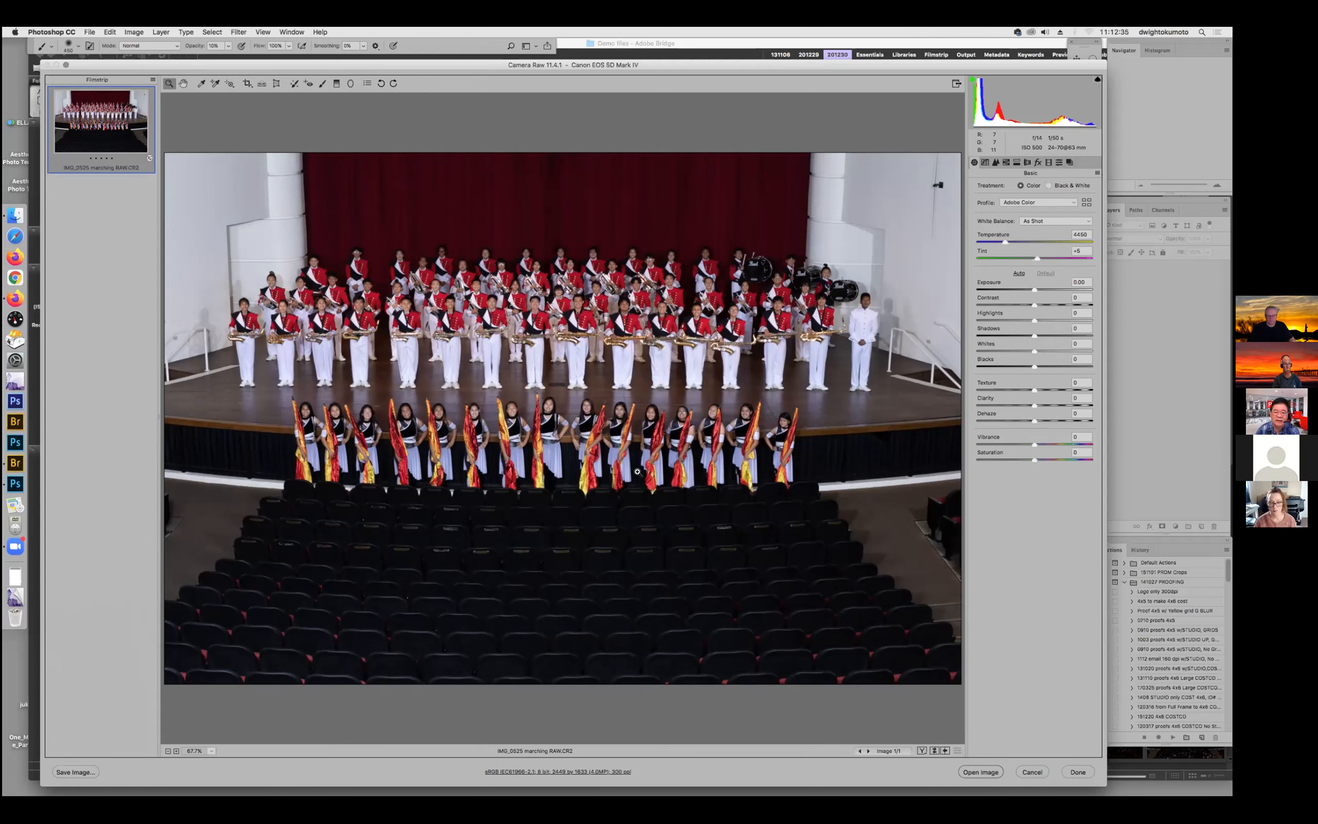
Examine the band, color guard and seats up close across the photo, and return to the full image.
click(583, 388)
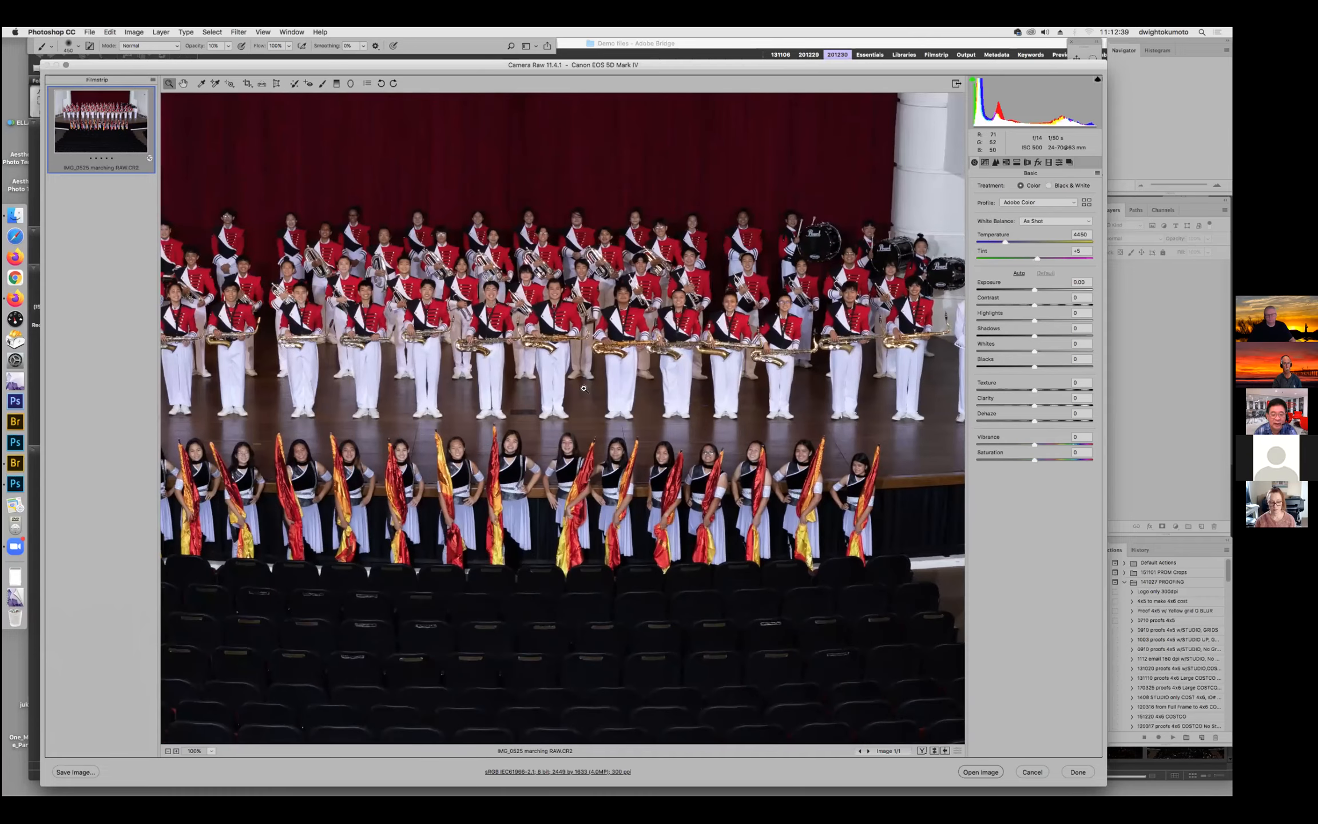
click(583, 389)
drag(592, 368, 575, 604)
drag(649, 495, 981, 489)
drag(589, 398, 449, 313)
drag(797, 739, 674, 645)
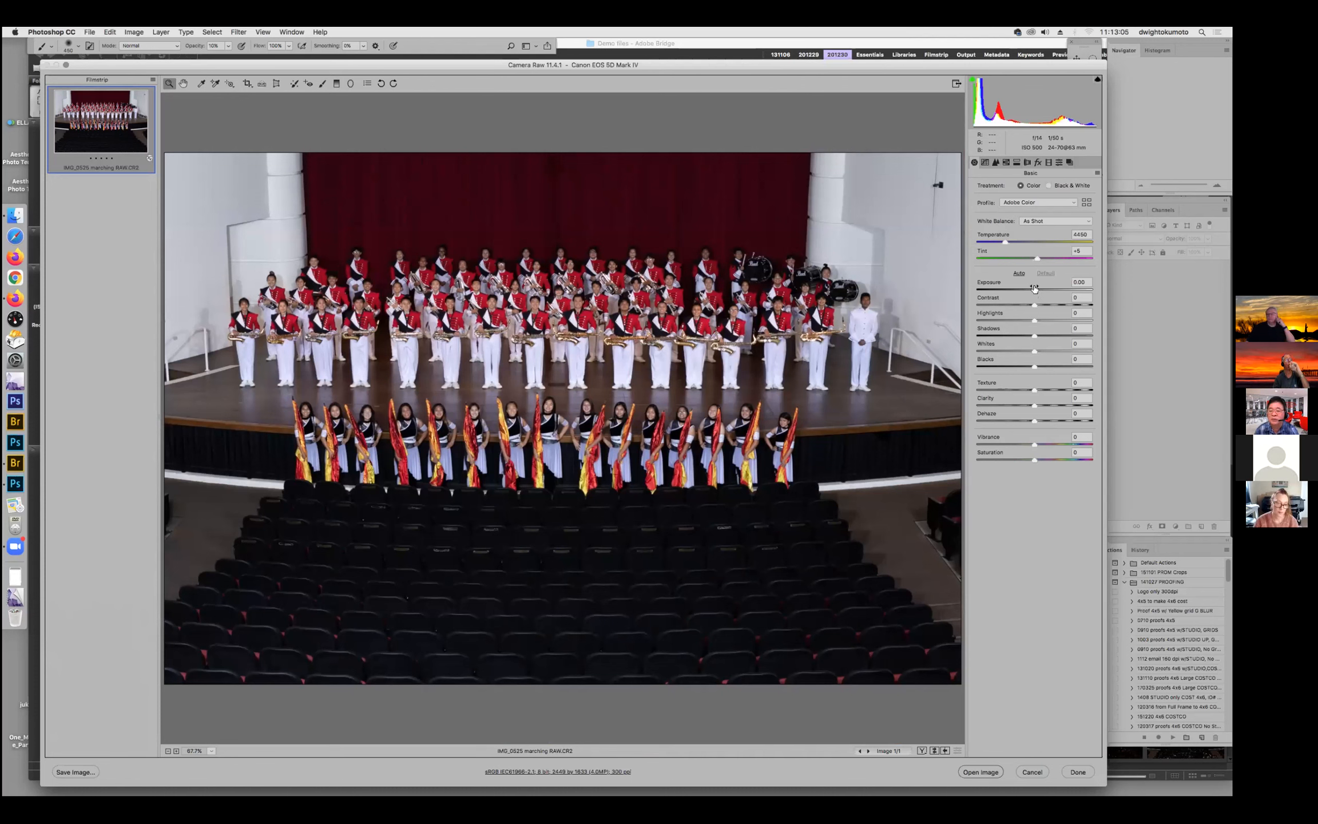
Set the photo's exposure to +0.75, highlights to -15 and shadows to +44, checking the color guard up close.
drag(1034, 289, 1040, 287)
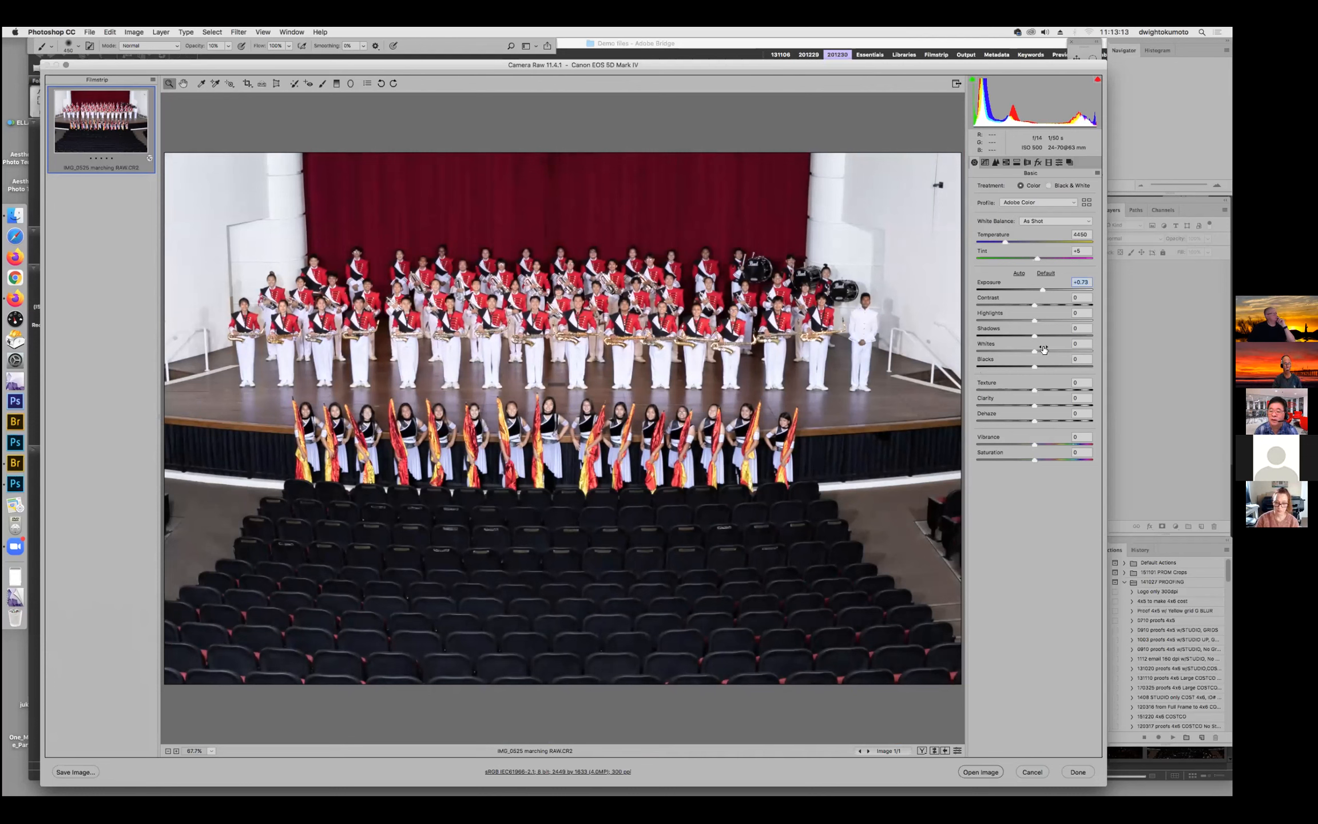
drag(1034, 322, 1026, 320)
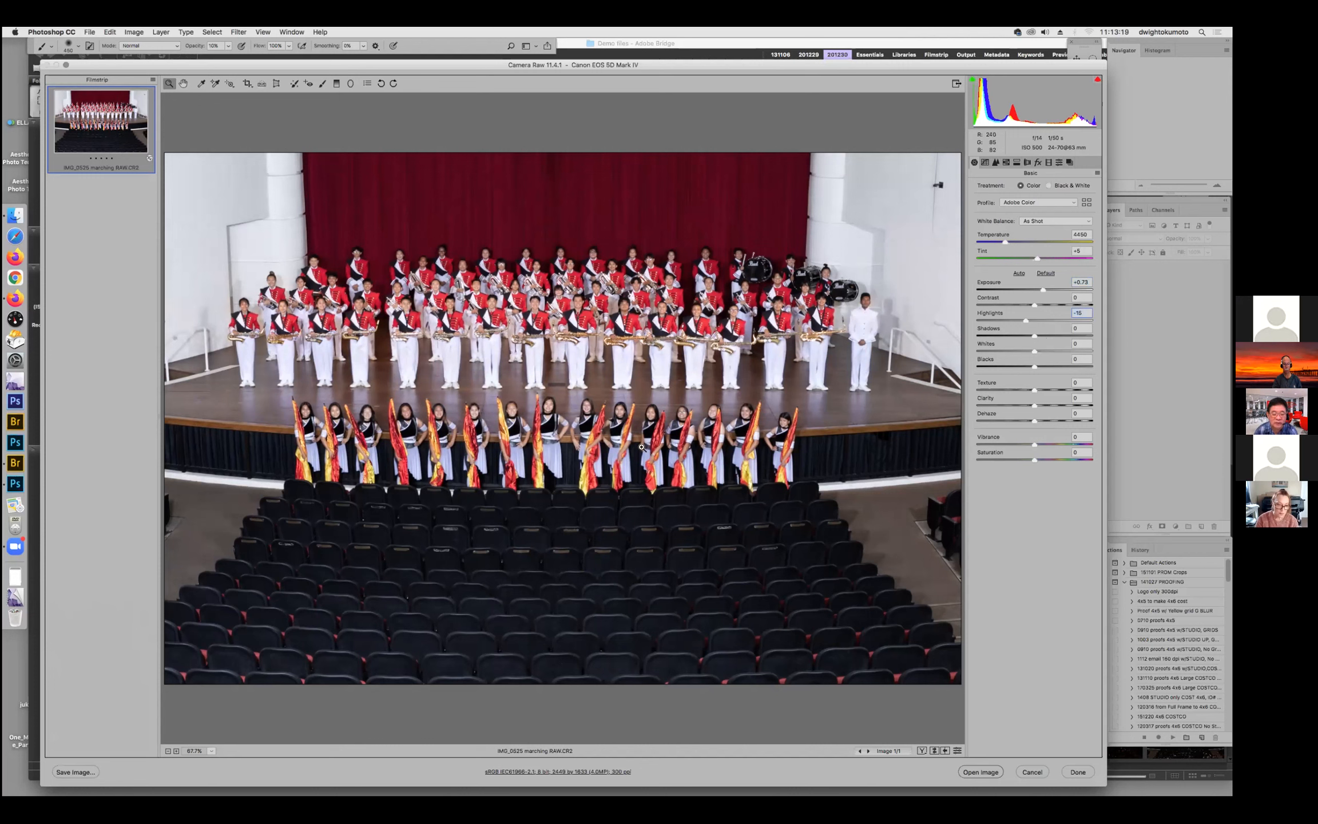
click(615, 431)
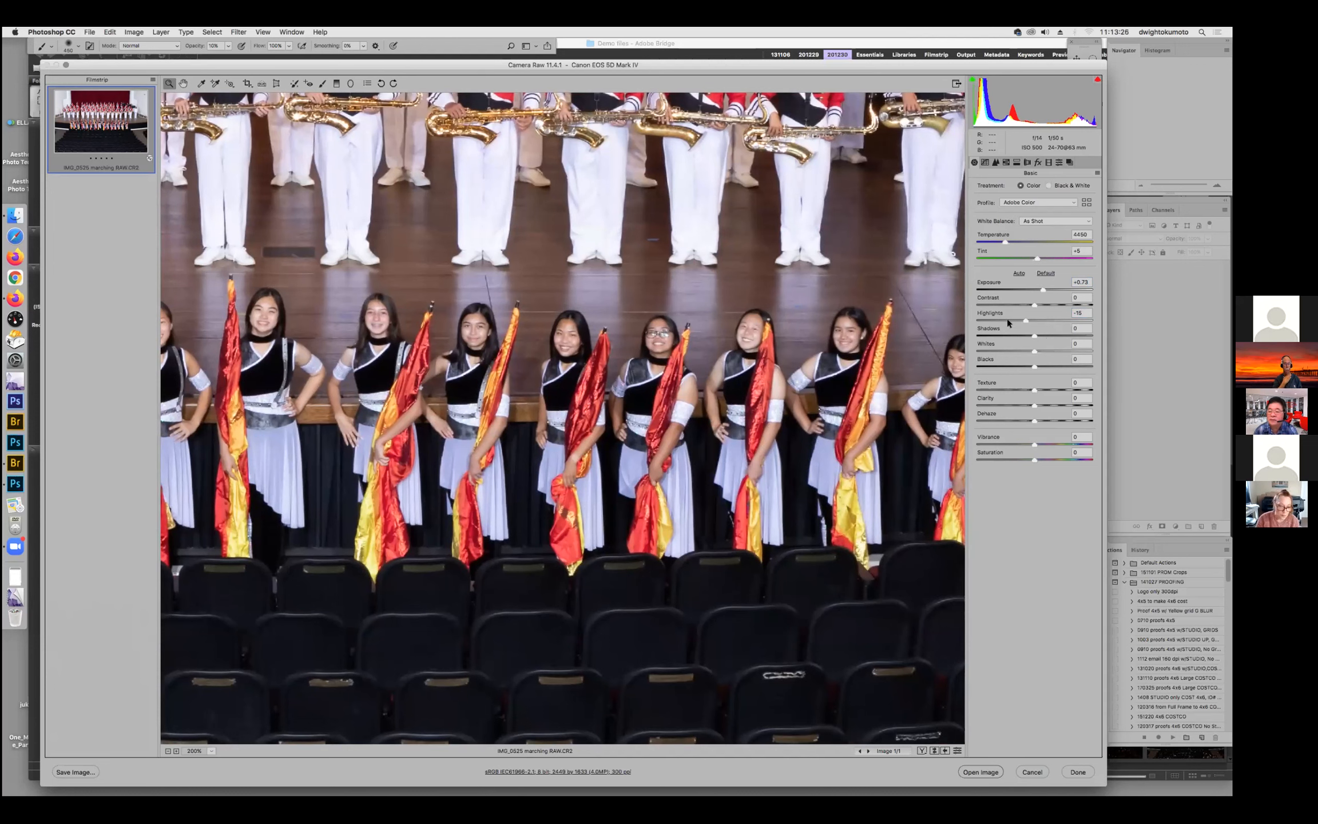
drag(1035, 334, 1059, 335)
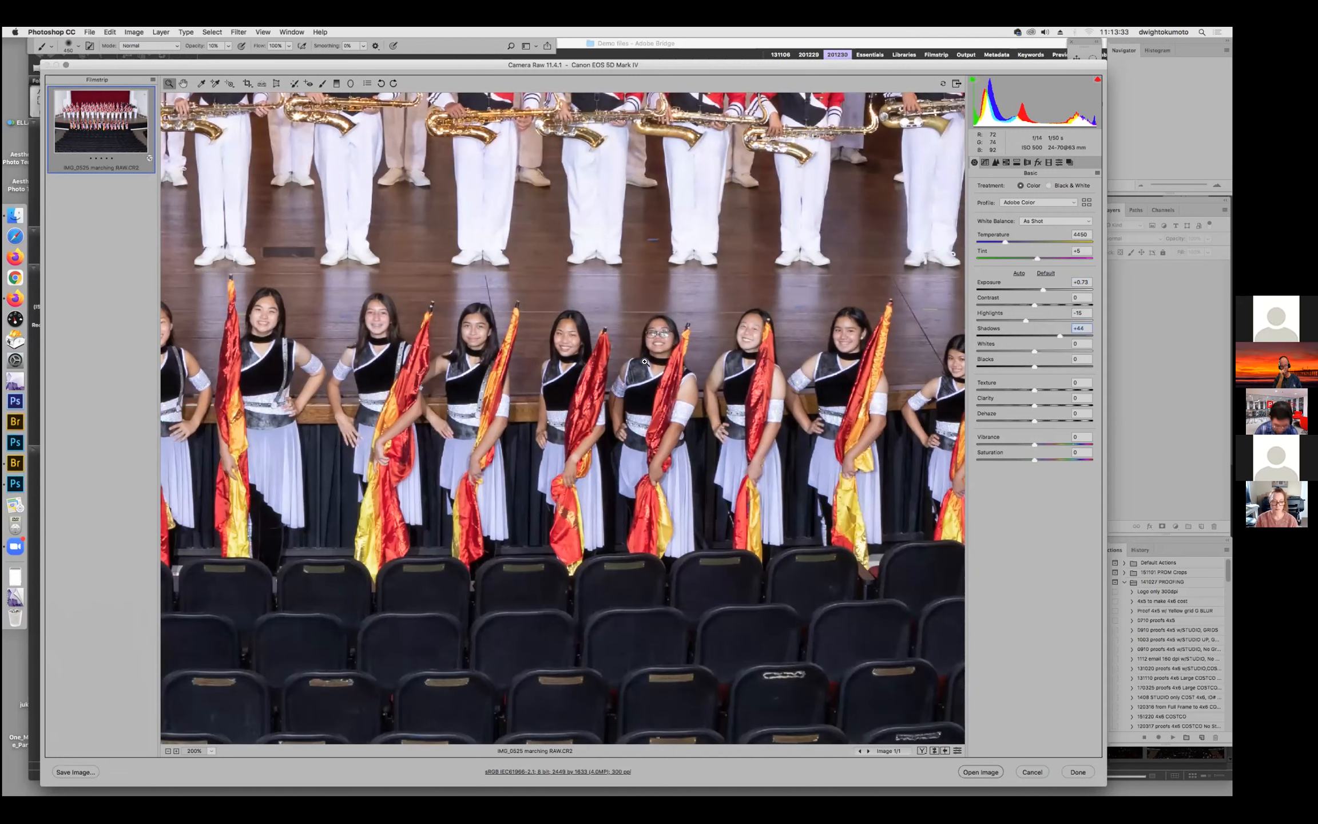
key(super+0)
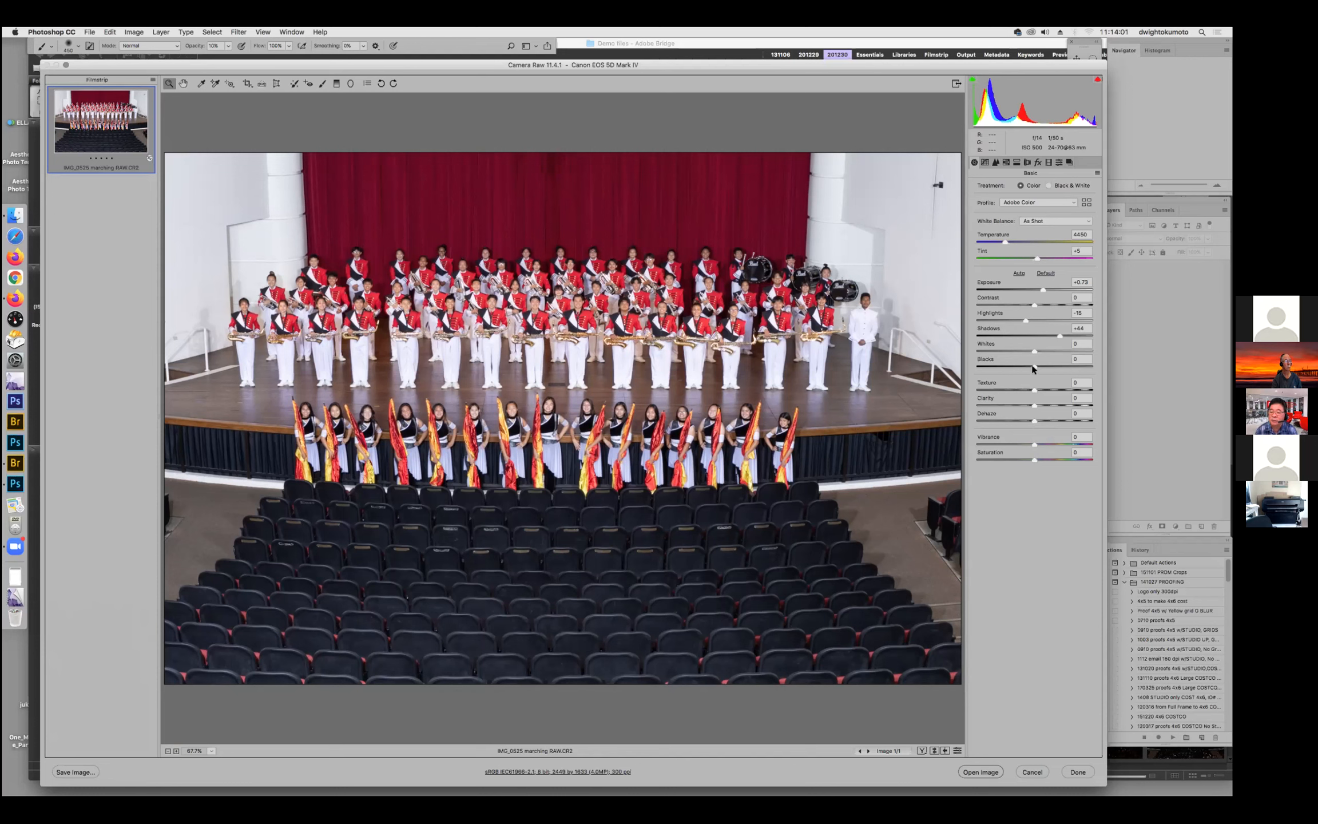
Raise the blacks to +33 and fine-tune the exposure to +0.75.
drag(1058, 364, 1053, 365)
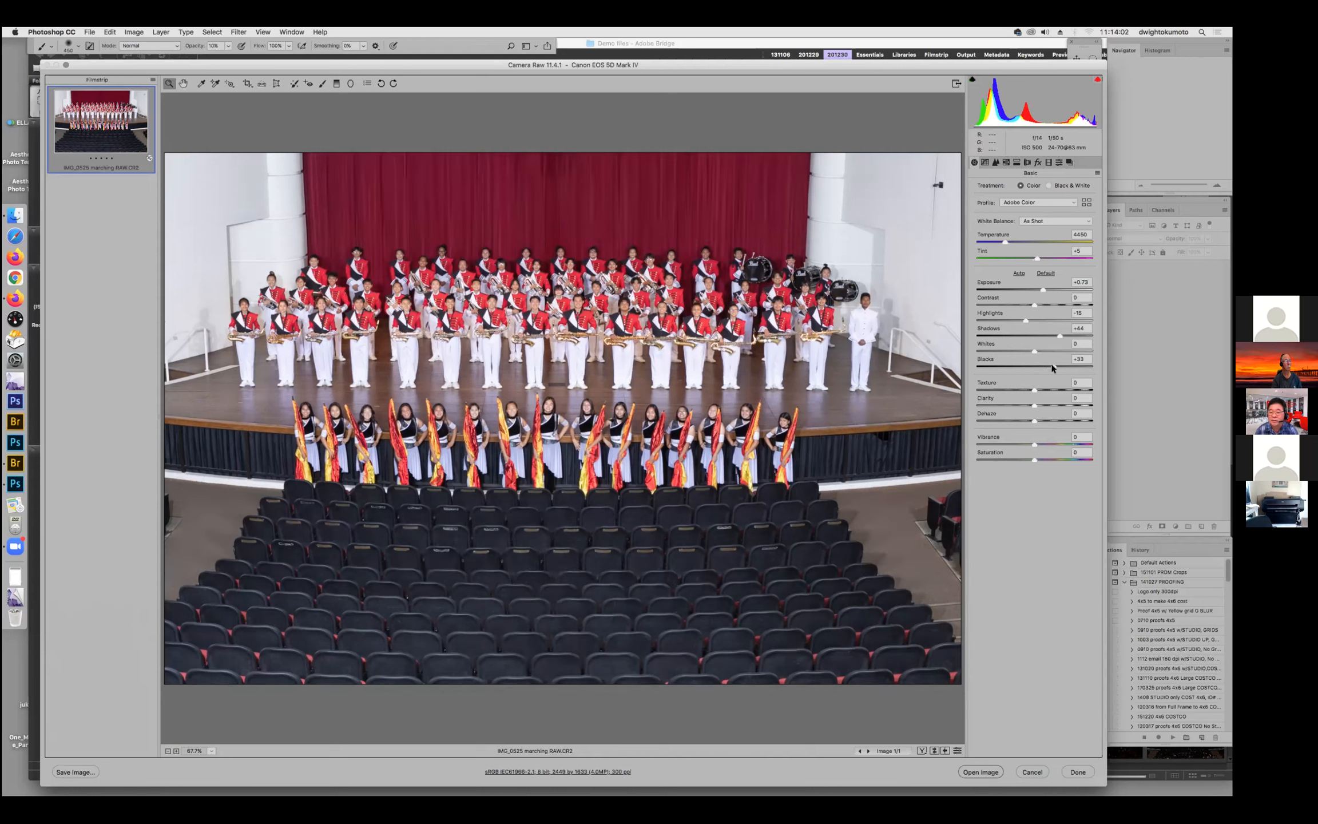
click(1042, 290)
click(1039, 290)
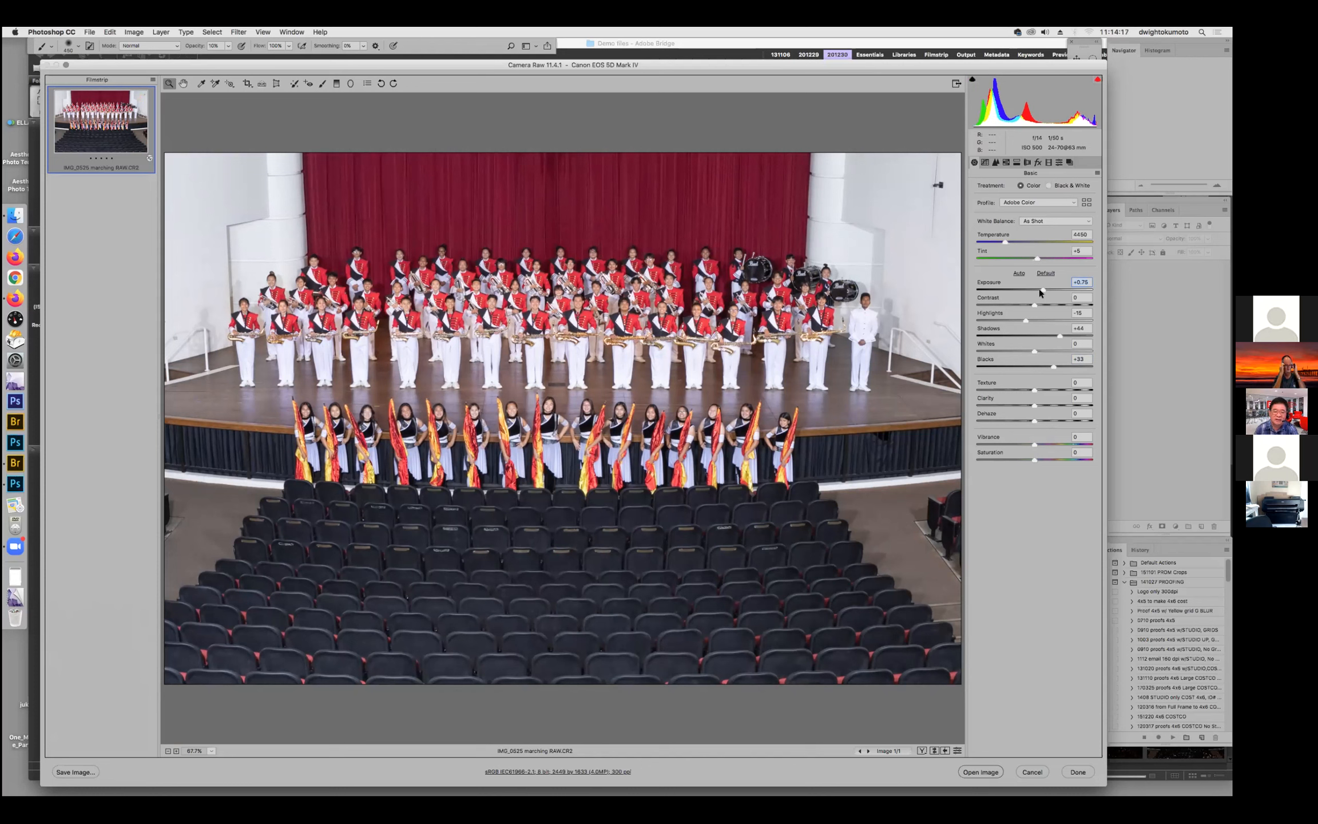
Shift the orange hue to -9 and nudge the blue hue slightly higher in the HSL adjustments.
click(1005, 163)
click(977, 184)
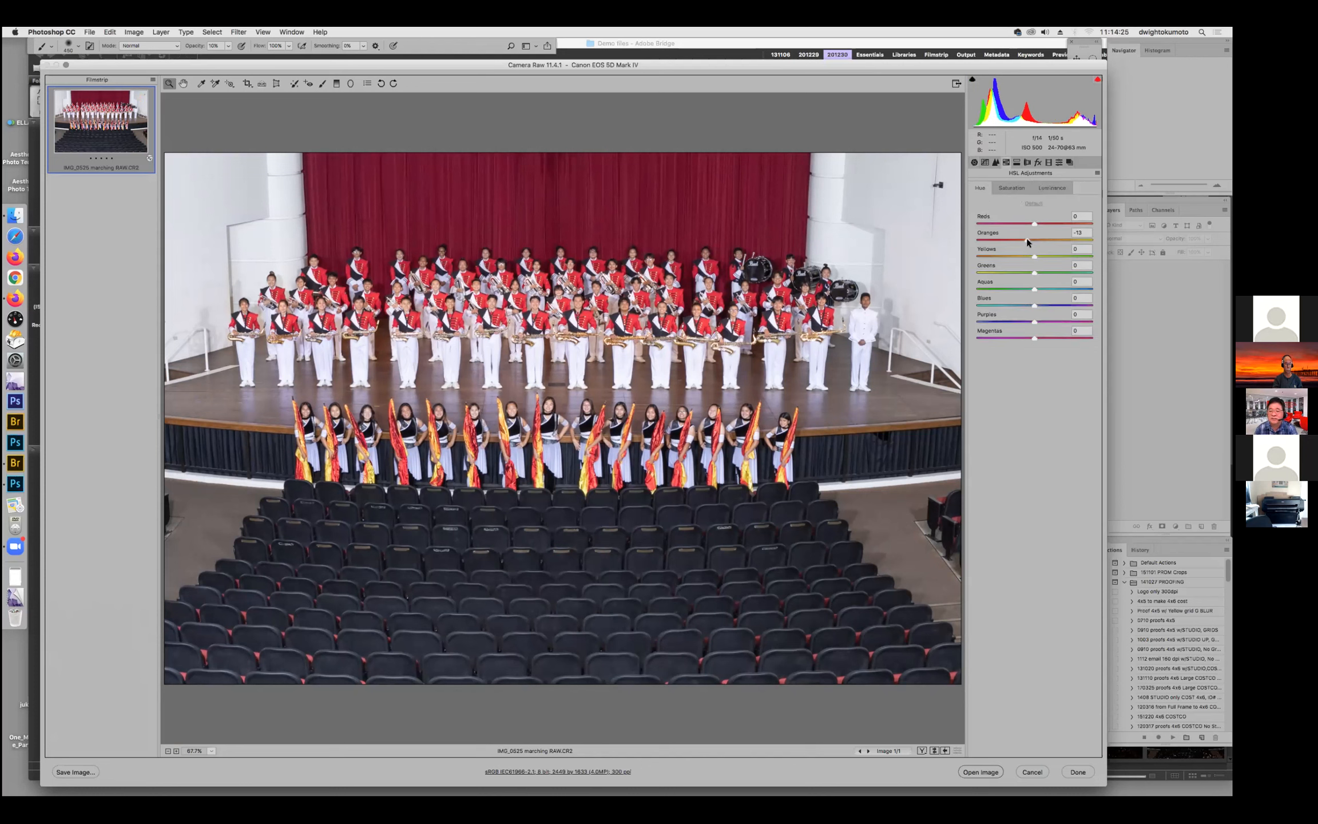
drag(1027, 240, 1005, 237)
drag(1029, 239, 1028, 234)
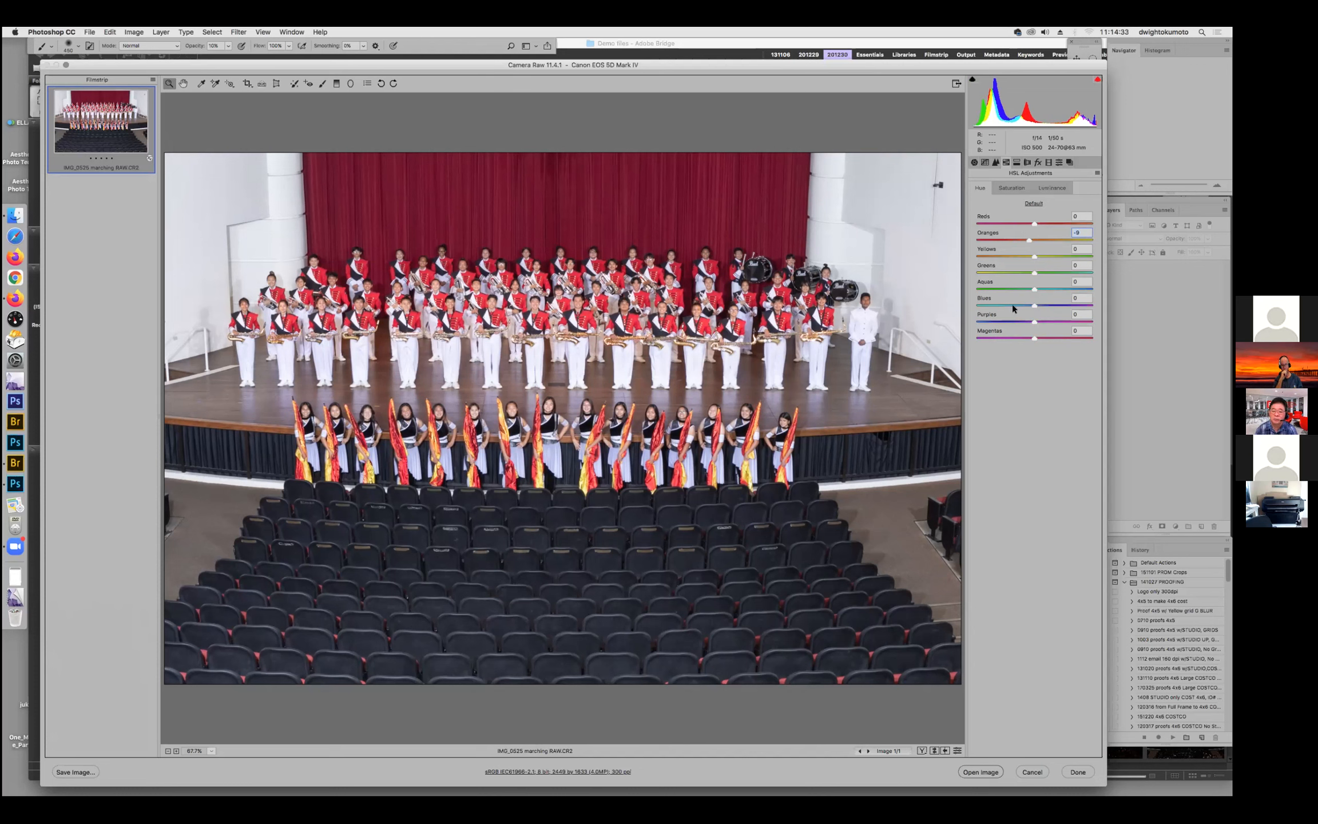
drag(1033, 303, 1036, 303)
Raise the orange luminance to +23 and return to the basic adjustments.
click(1051, 188)
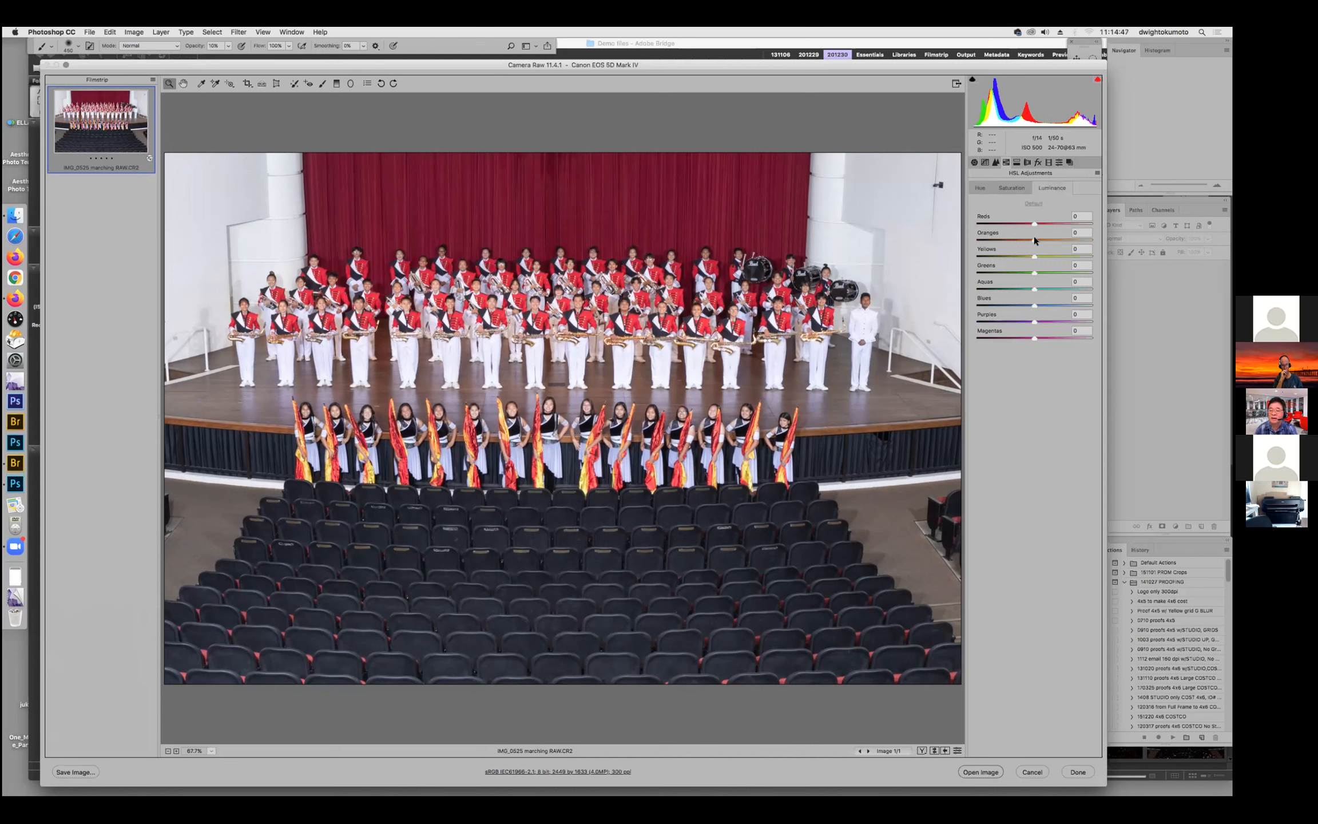
mouse_move(1033, 239)
mouse_down()
mouse_move(1053, 233)
mouse_move(1021, 235)
mouse_move(1046, 238)
mouse_up()
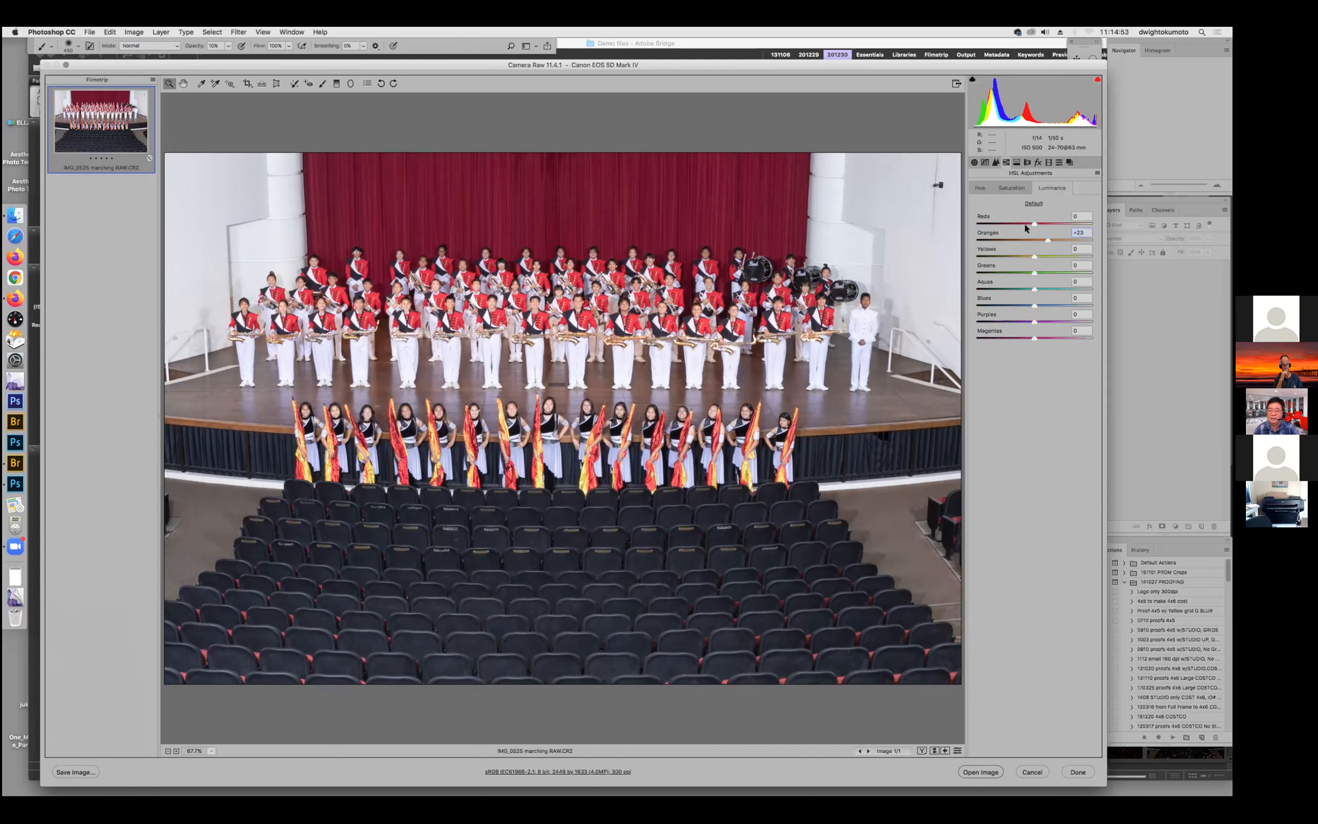
click(974, 163)
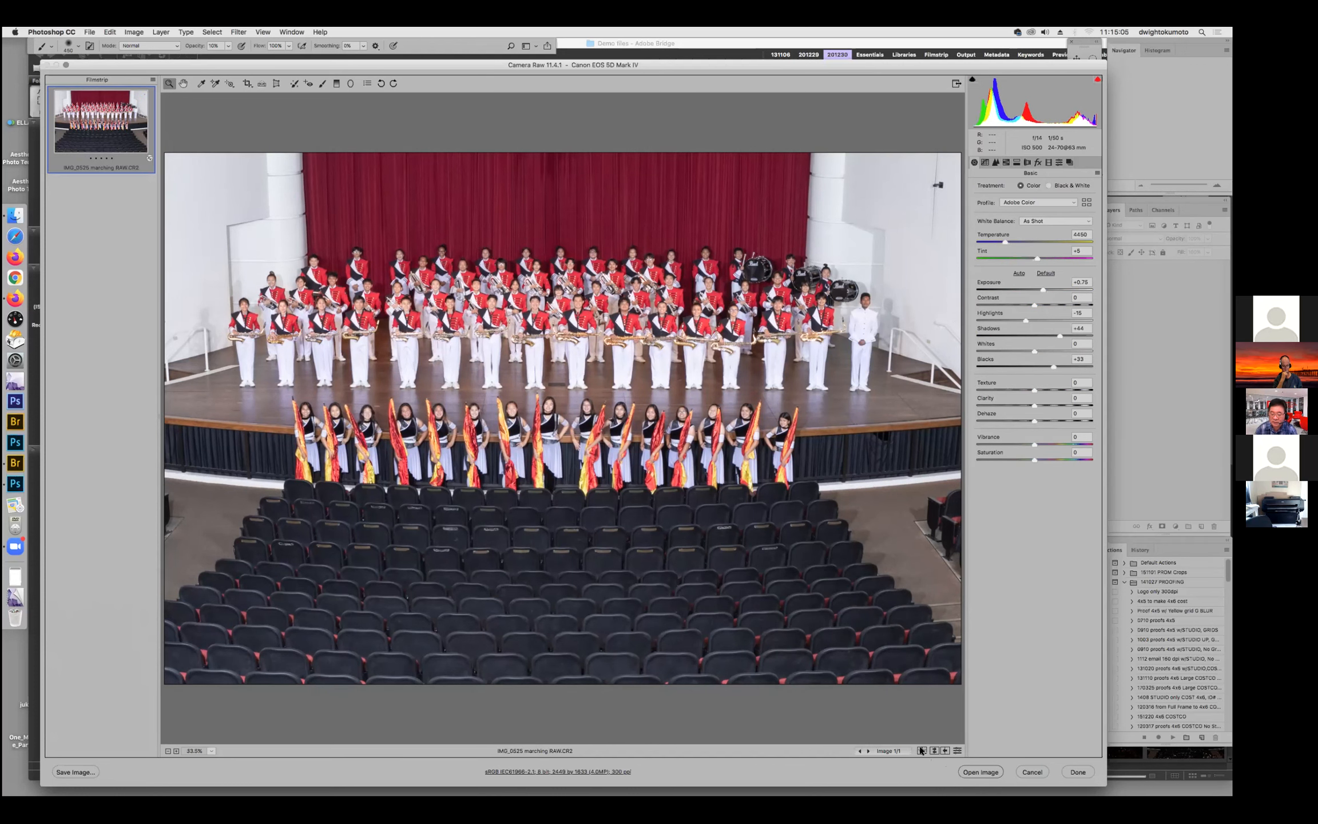
Compare the photo before and after the adjustments, side by side and split, and close Camera Raw without saving.
click(921, 749)
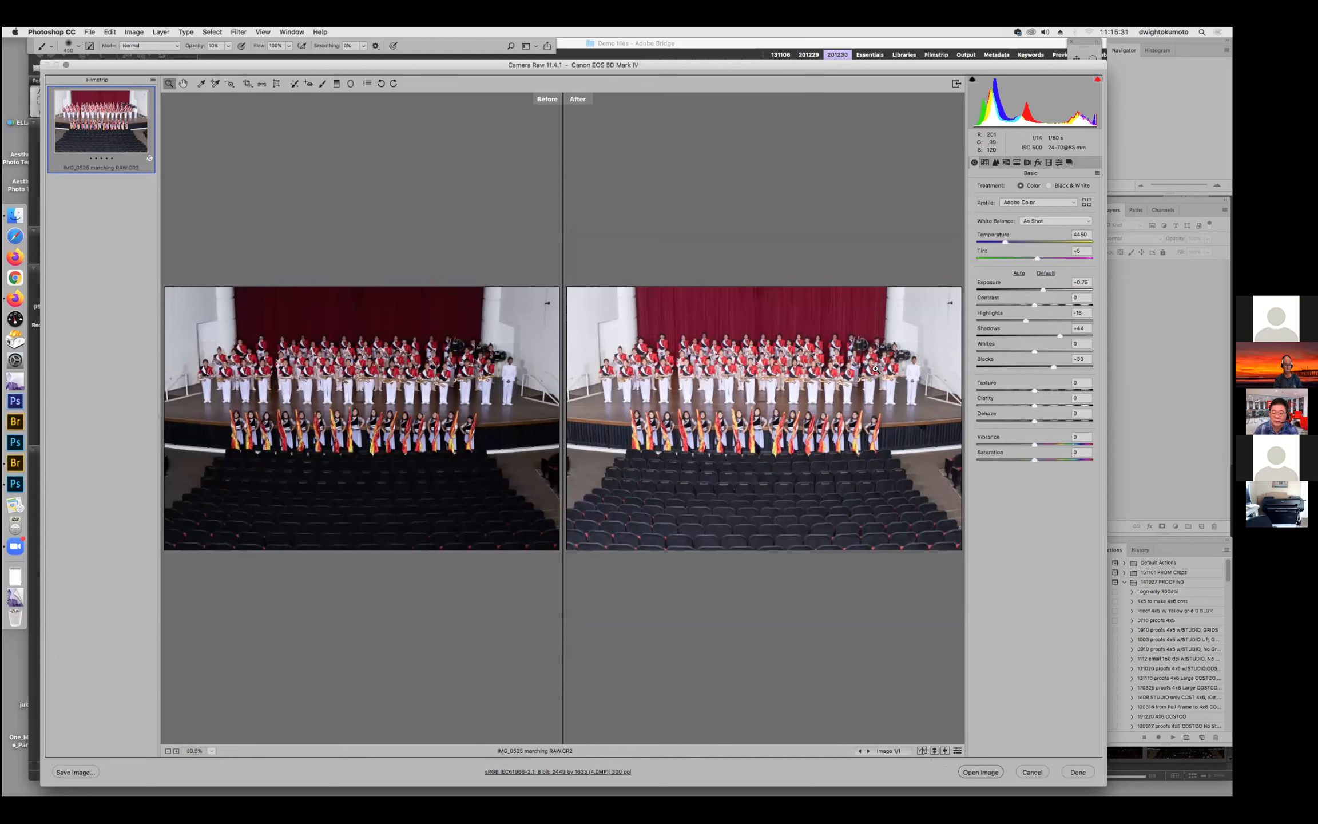
click(919, 751)
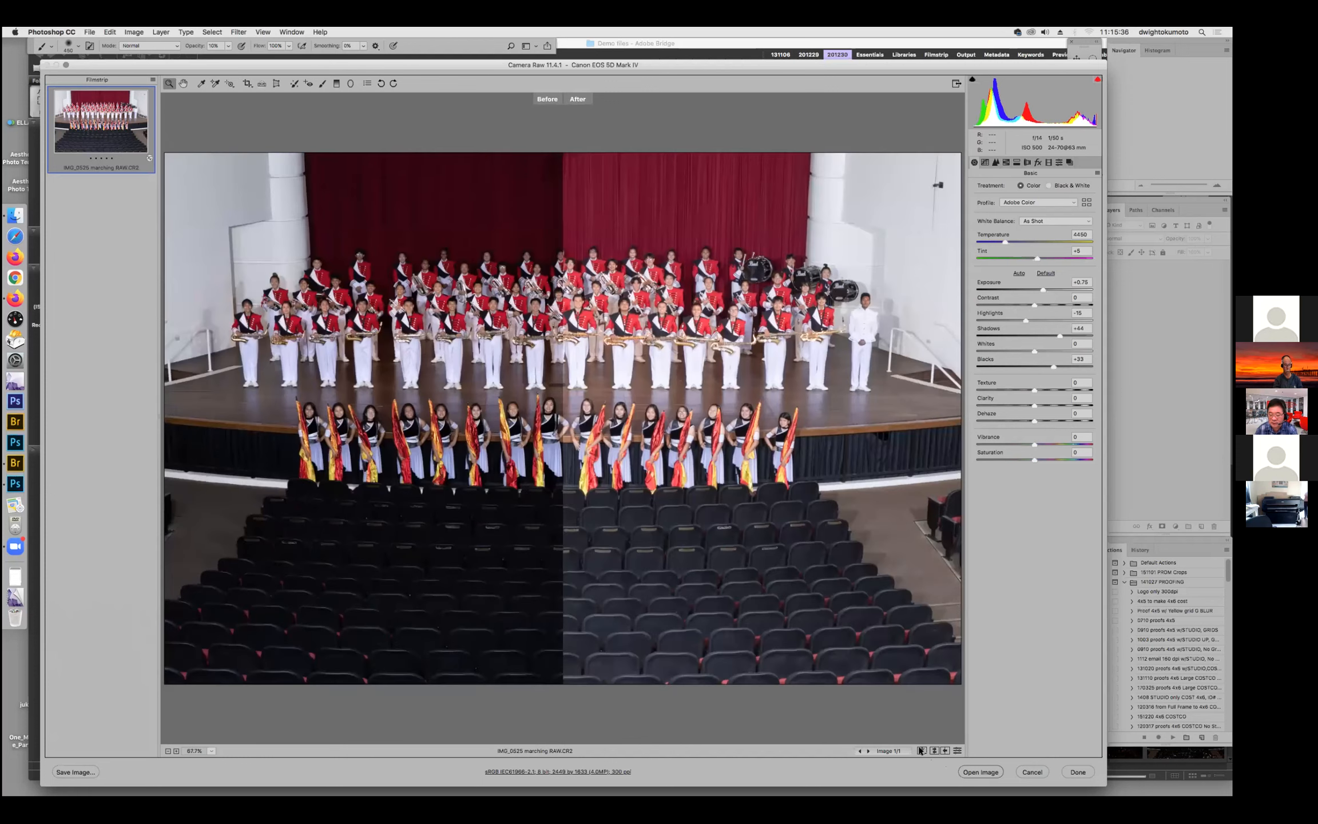
click(920, 750)
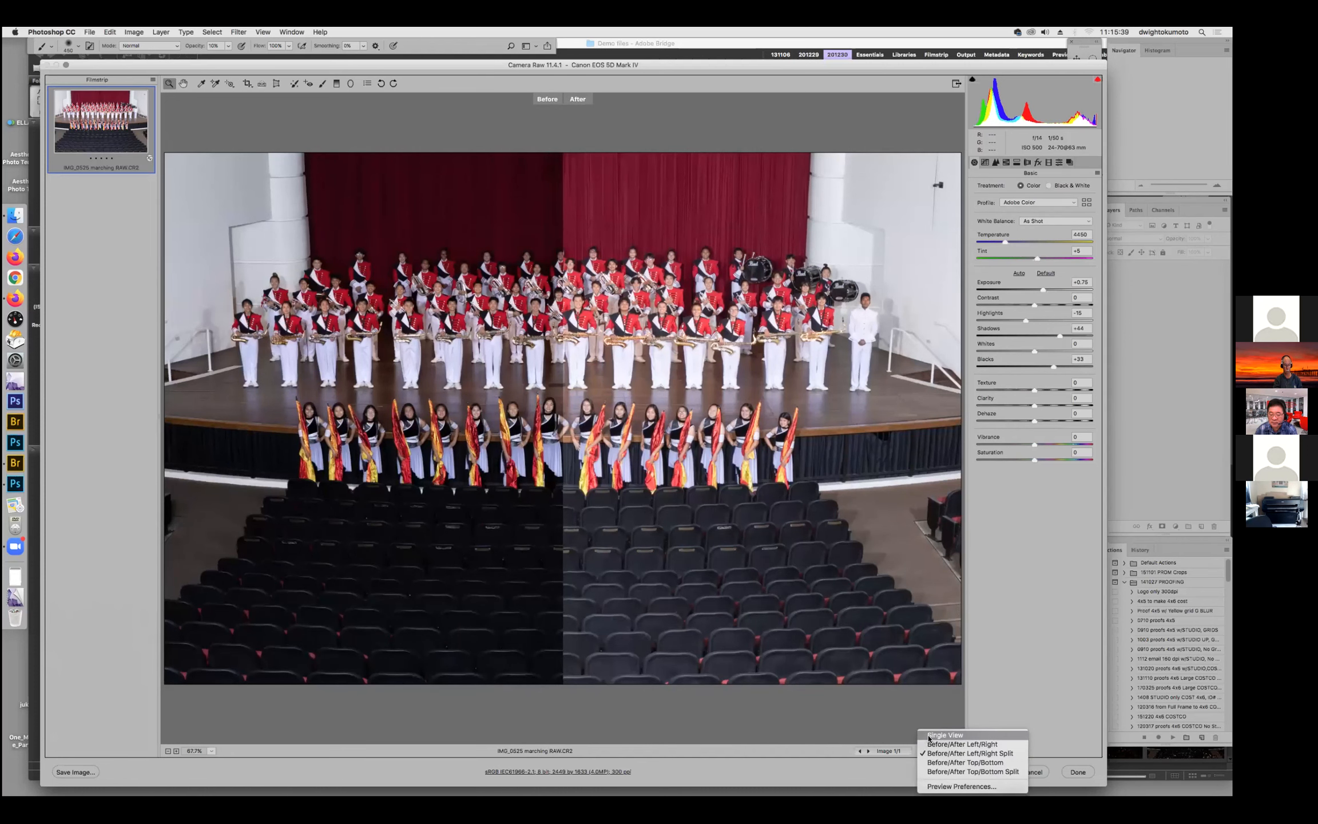
click(929, 736)
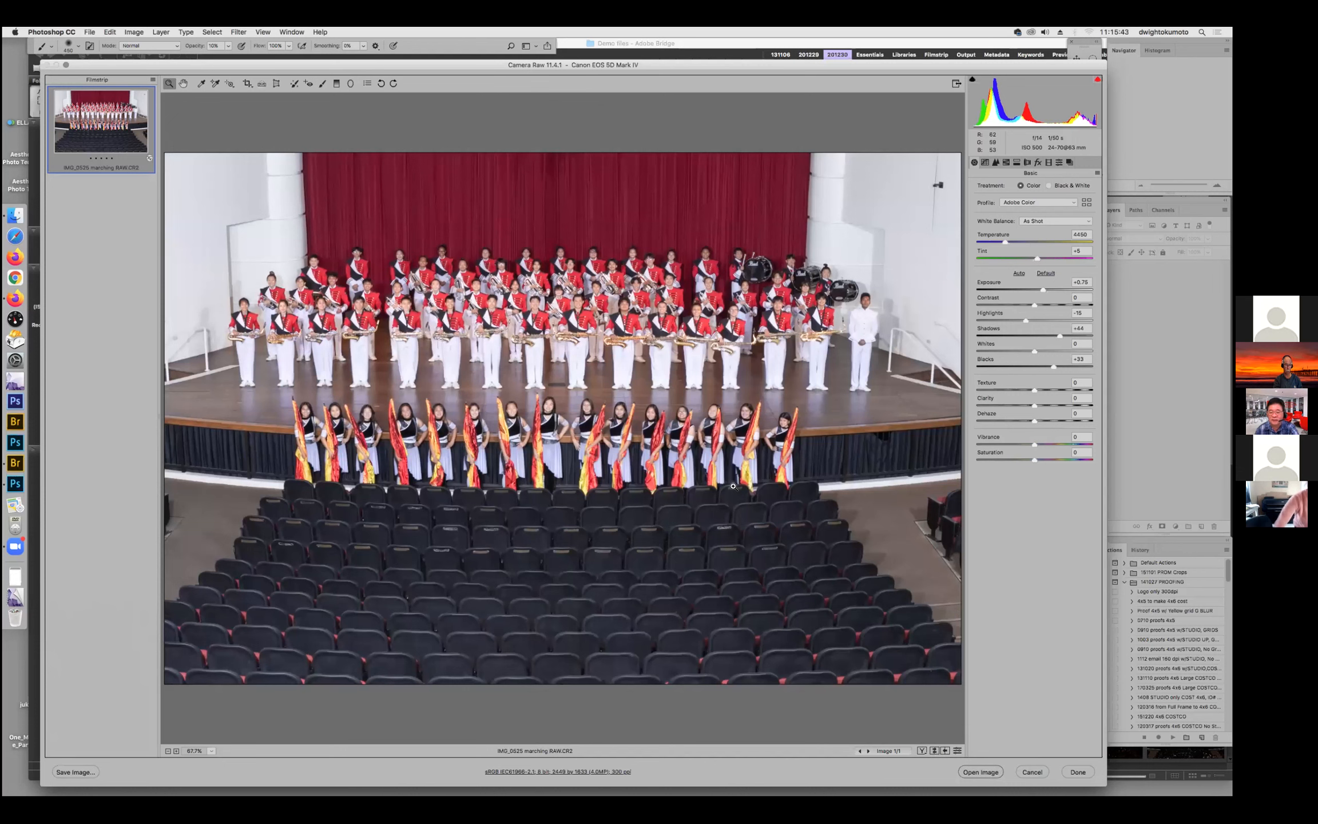
click(1032, 771)
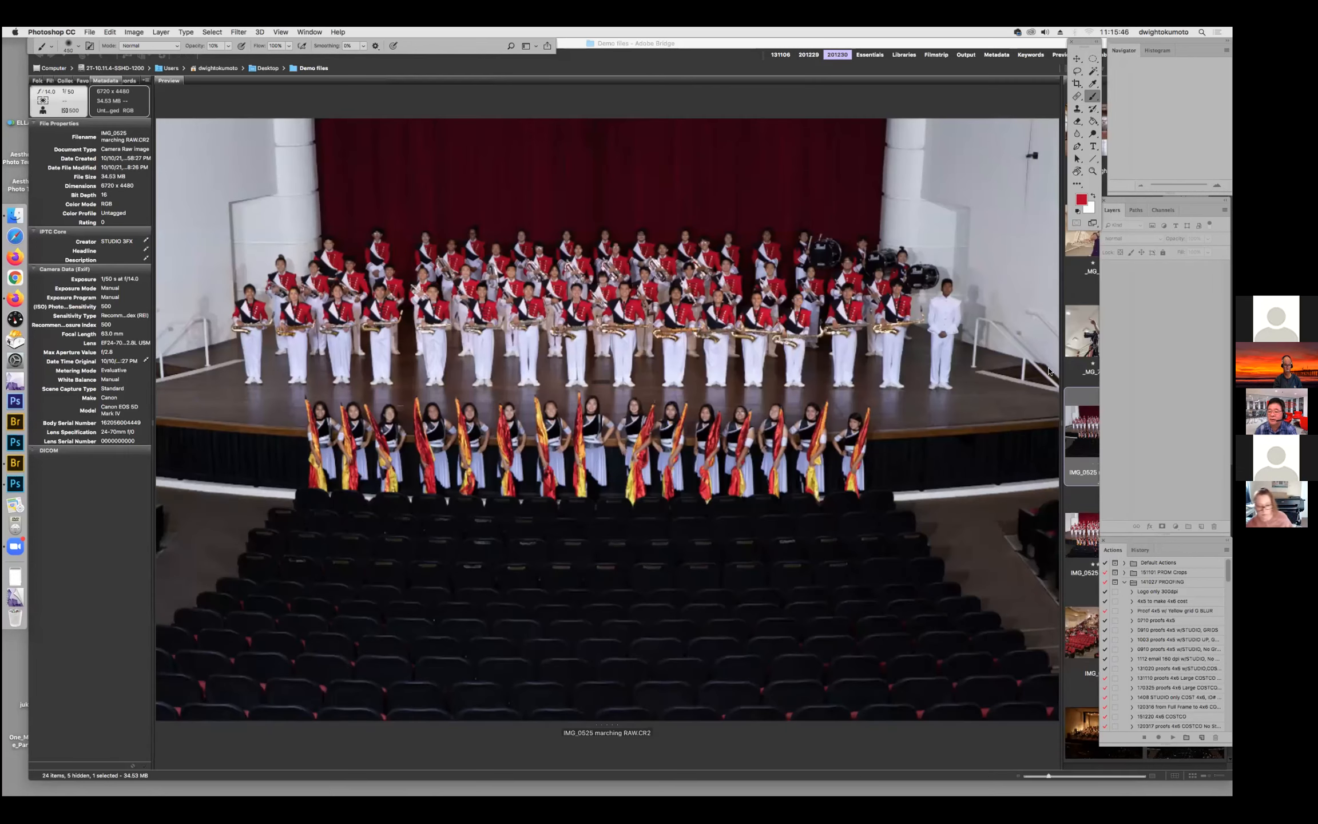
Preview IMG_0525.CR2 and IMG_0525 marching.psd in Bridge, and open the PSD in an enlarged Photoshop window.
click(1077, 430)
key(Right)
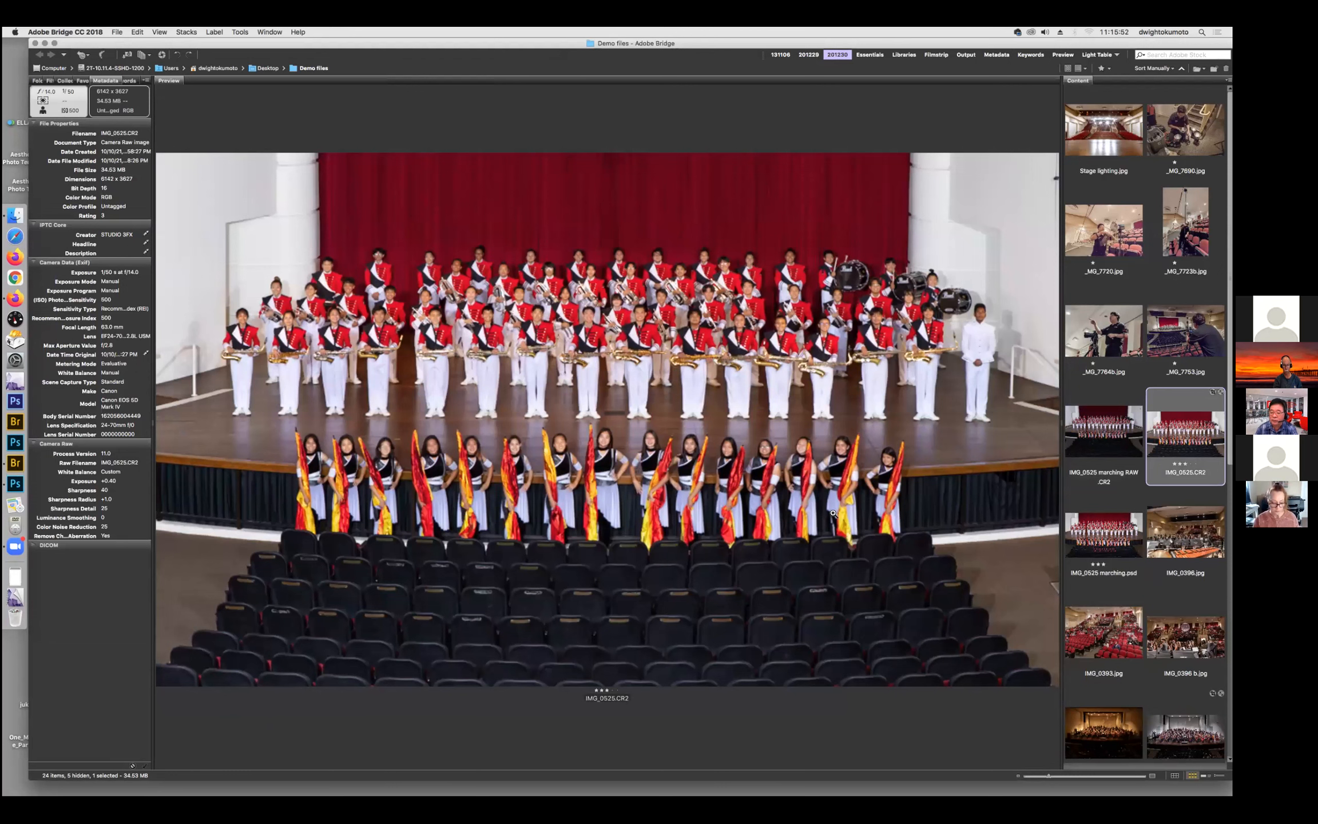
click(1111, 538)
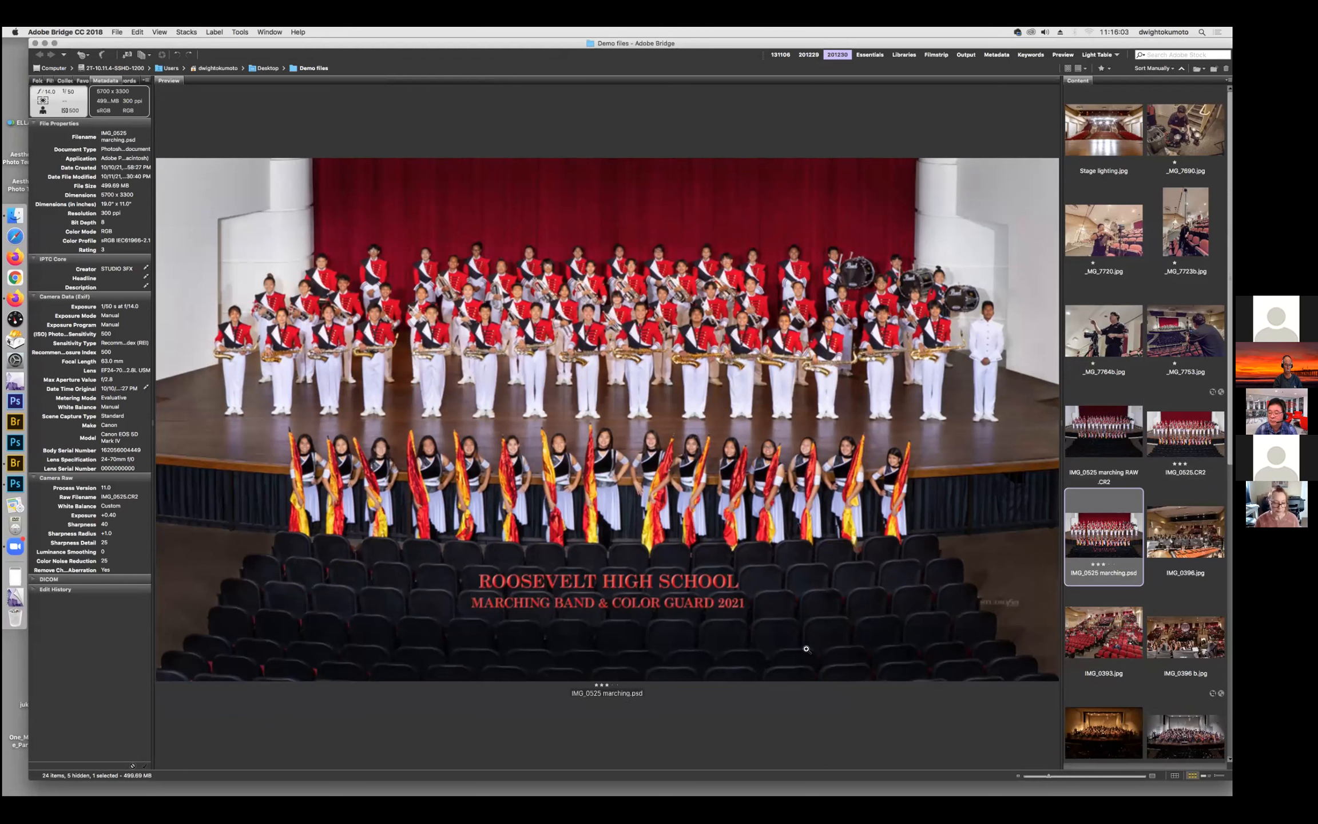
double_click(1107, 542)
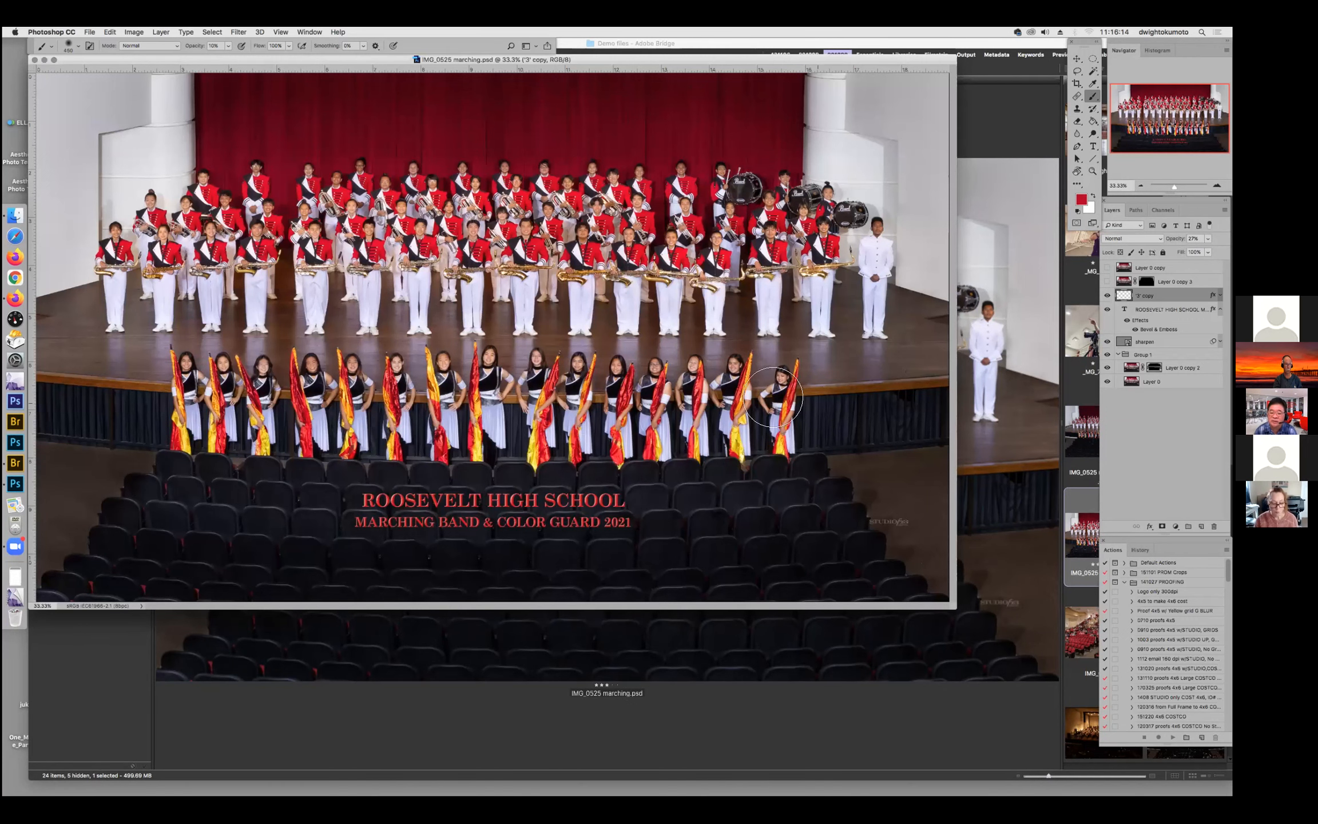
drag(954, 608, 1067, 717)
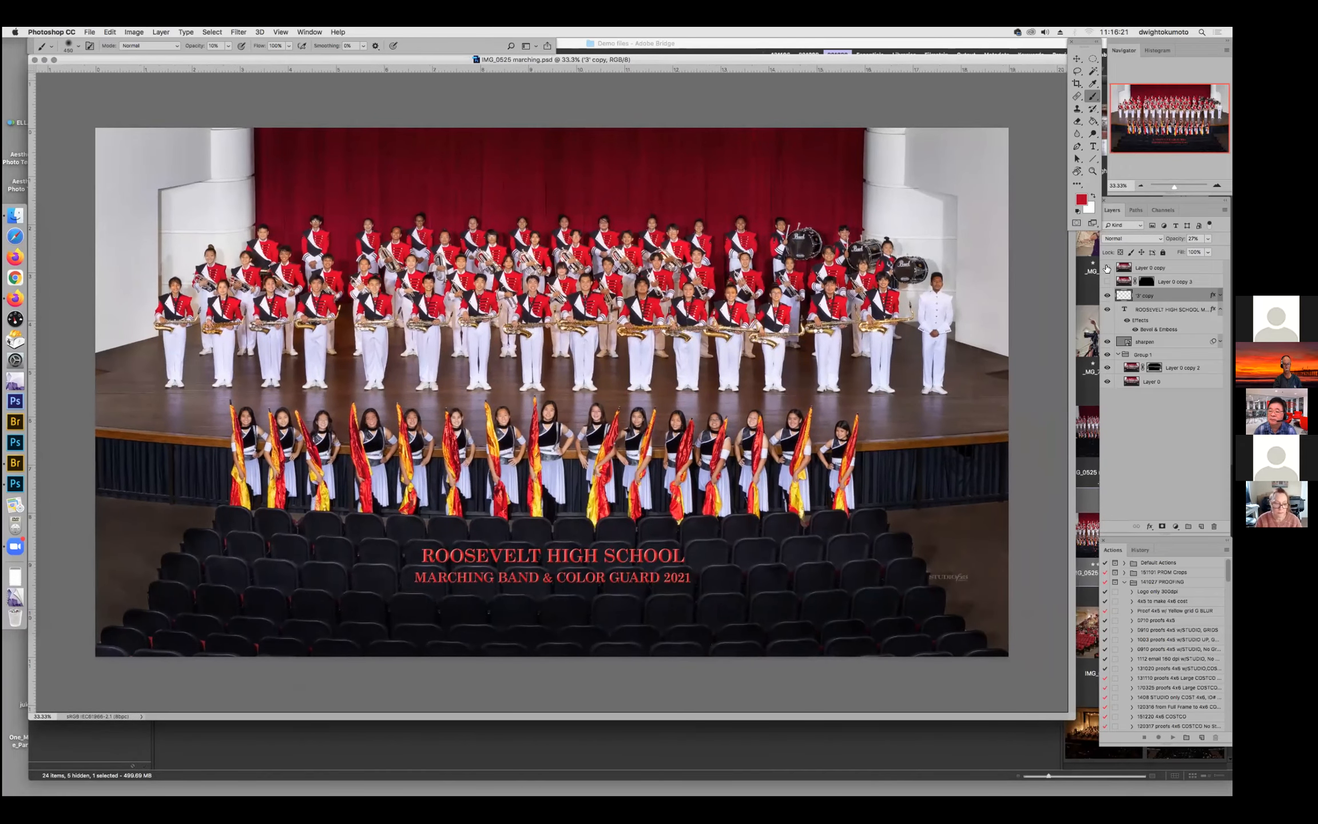
Compare the image with Layer 0 copy and Group 1's masked layer shown and hidden, and close the PSD without saving.
click(1107, 268)
click(1107, 268)
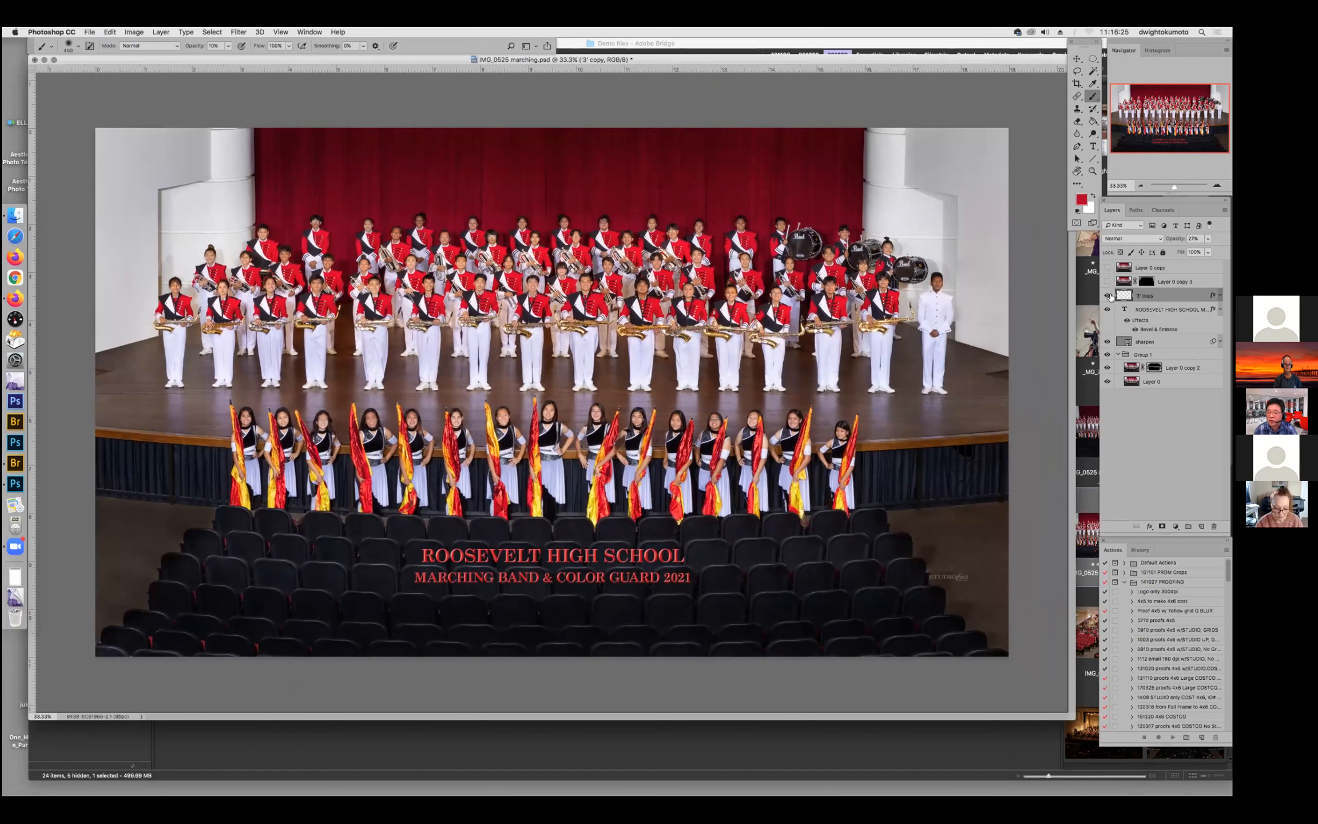
click(1106, 367)
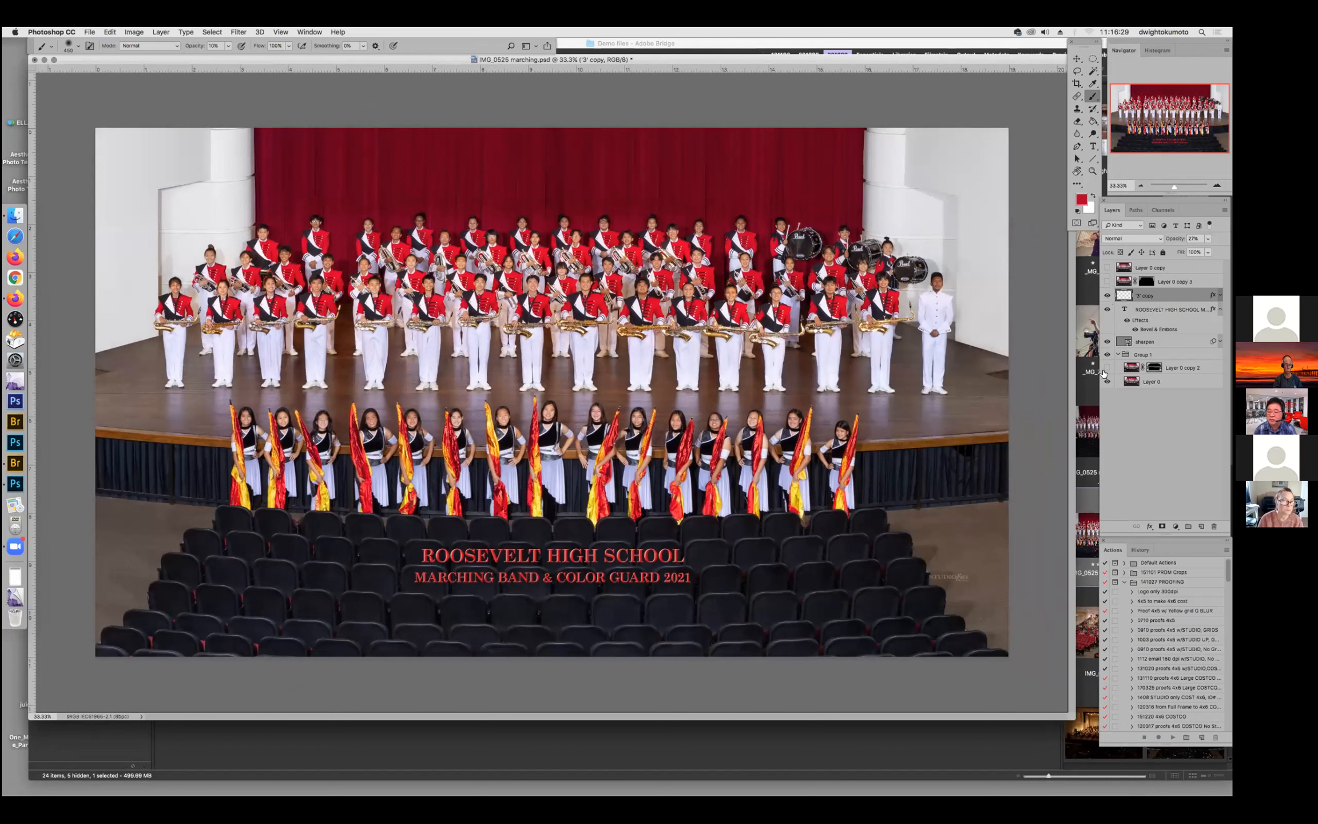
click(1107, 367)
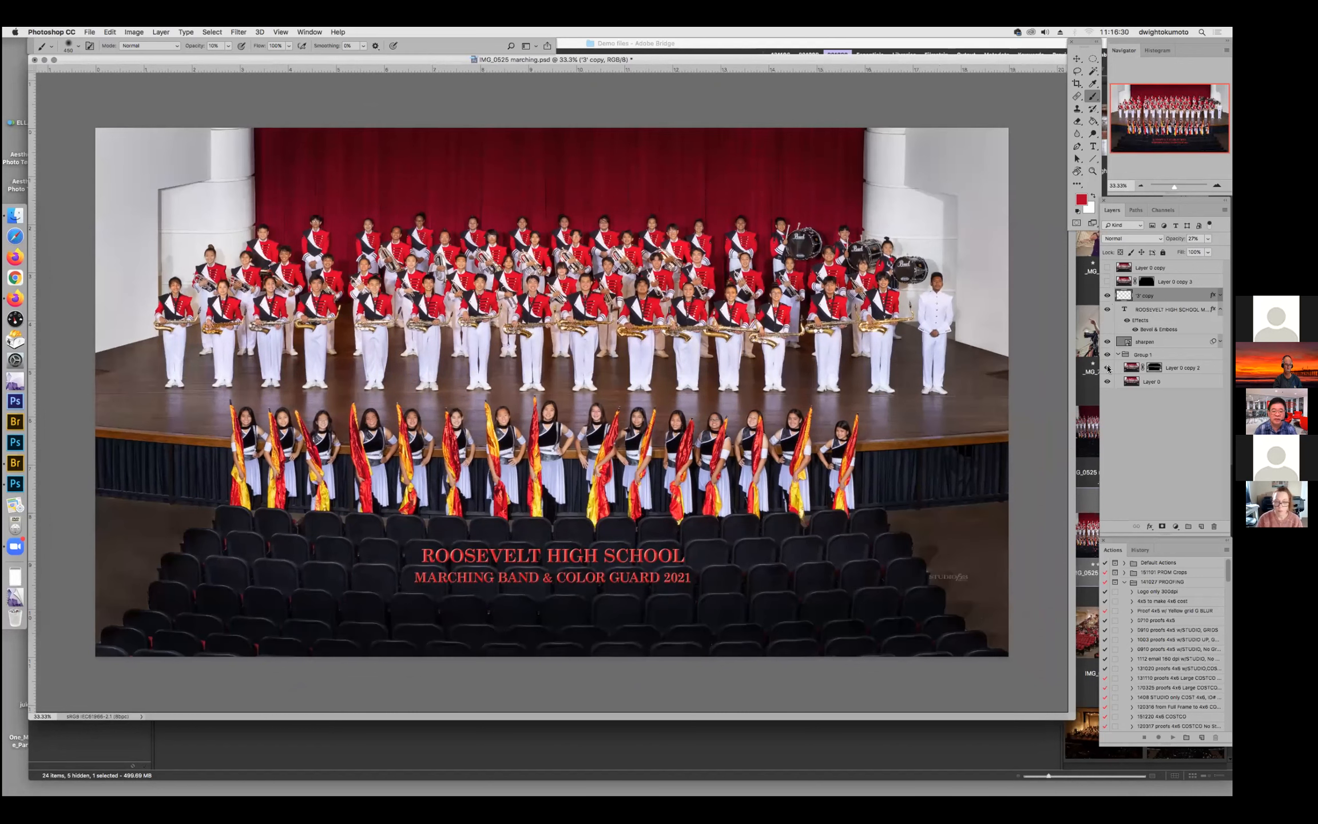
click(1107, 268)
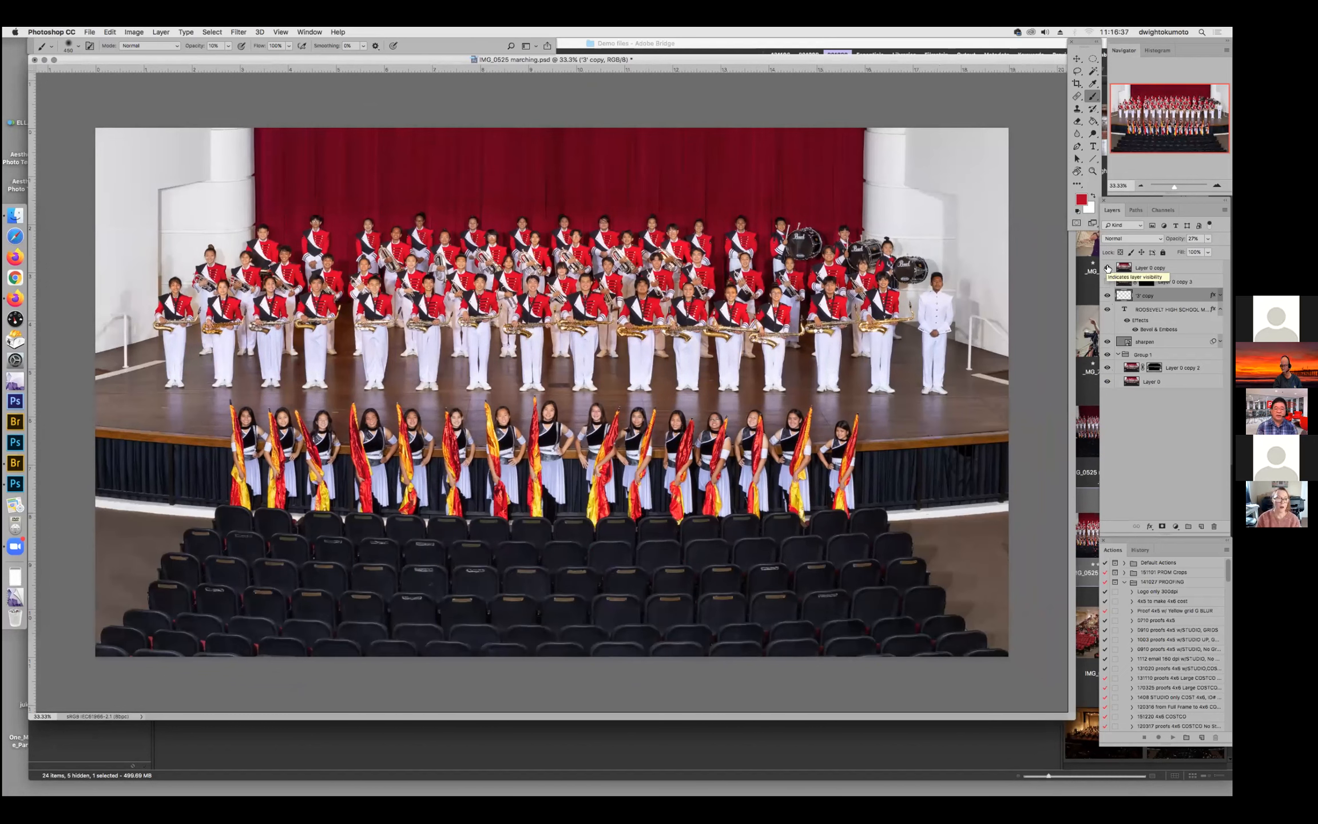
click(1107, 268)
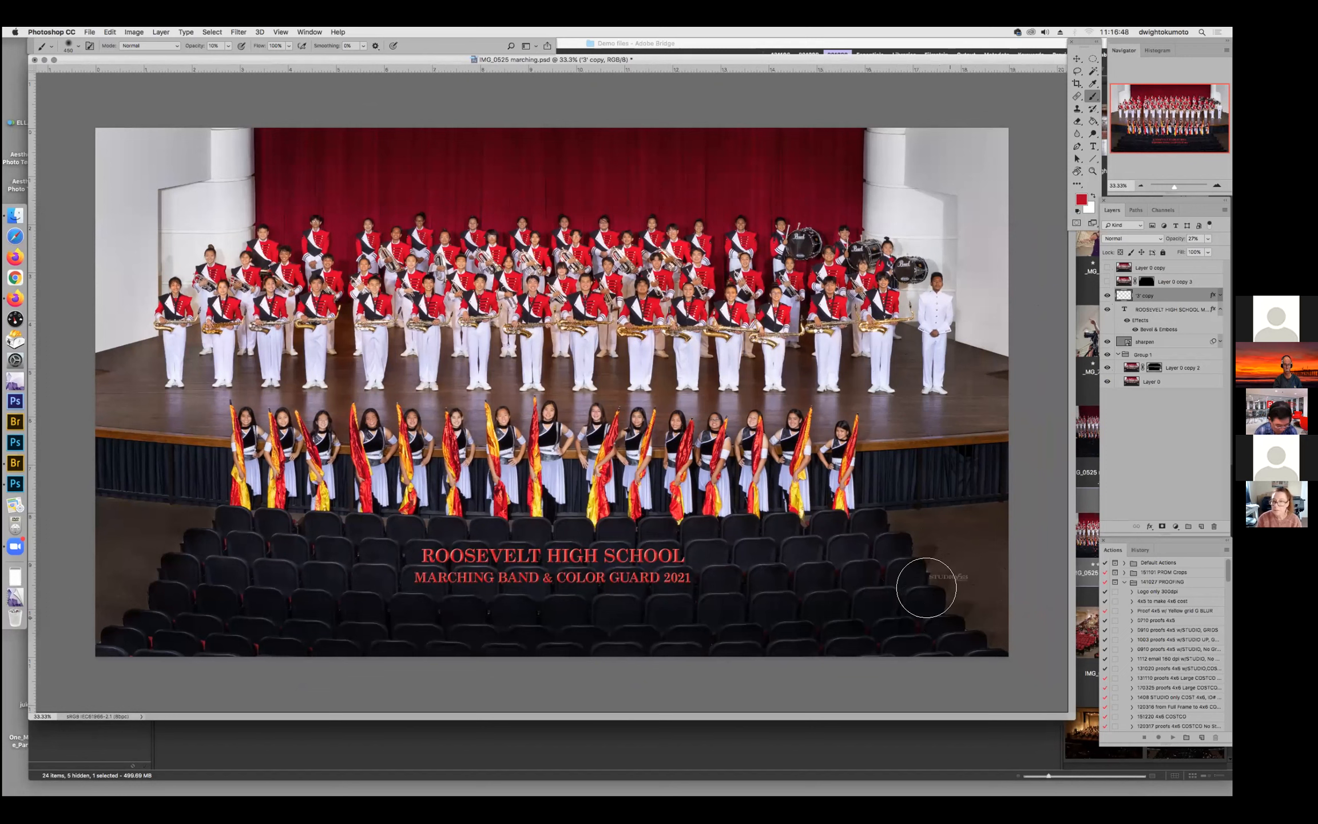
key(super+w)
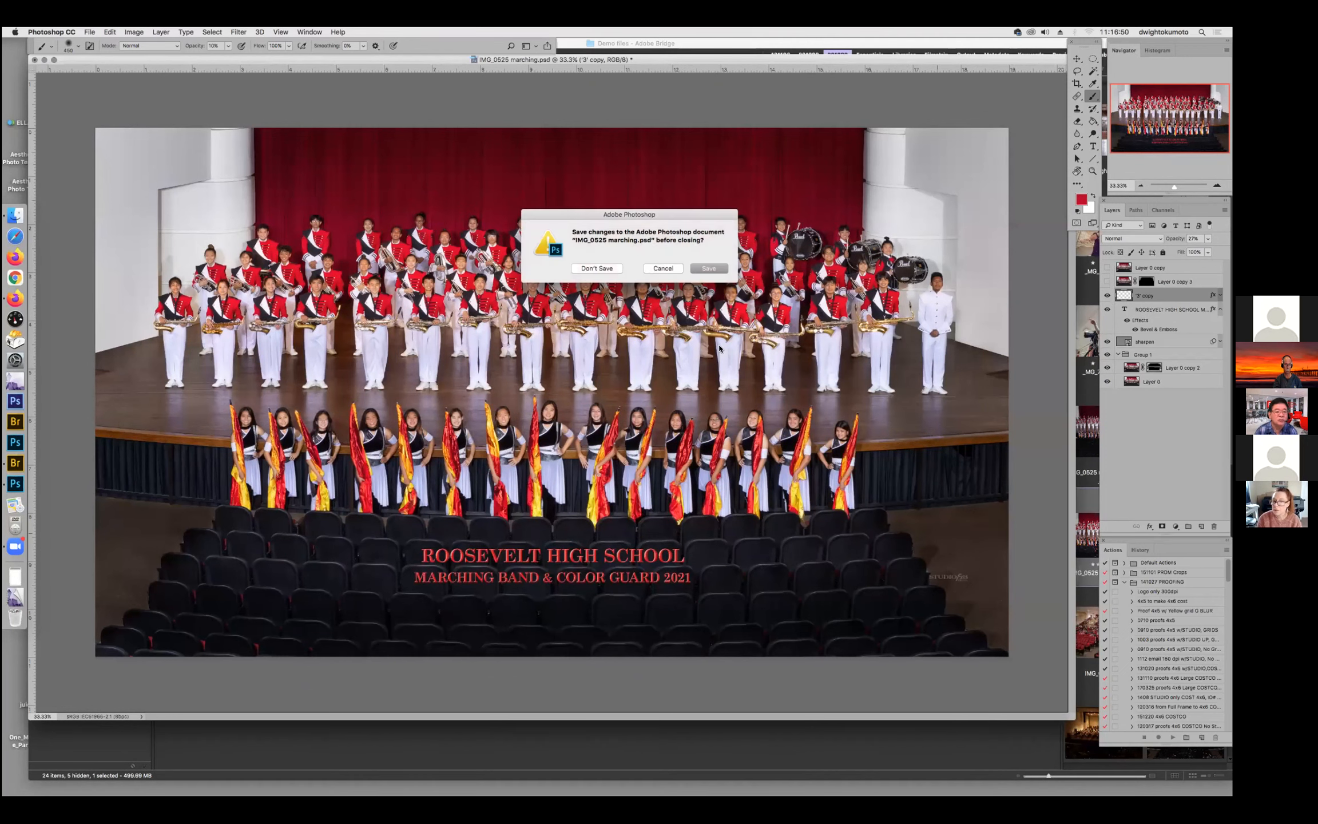
click(597, 268)
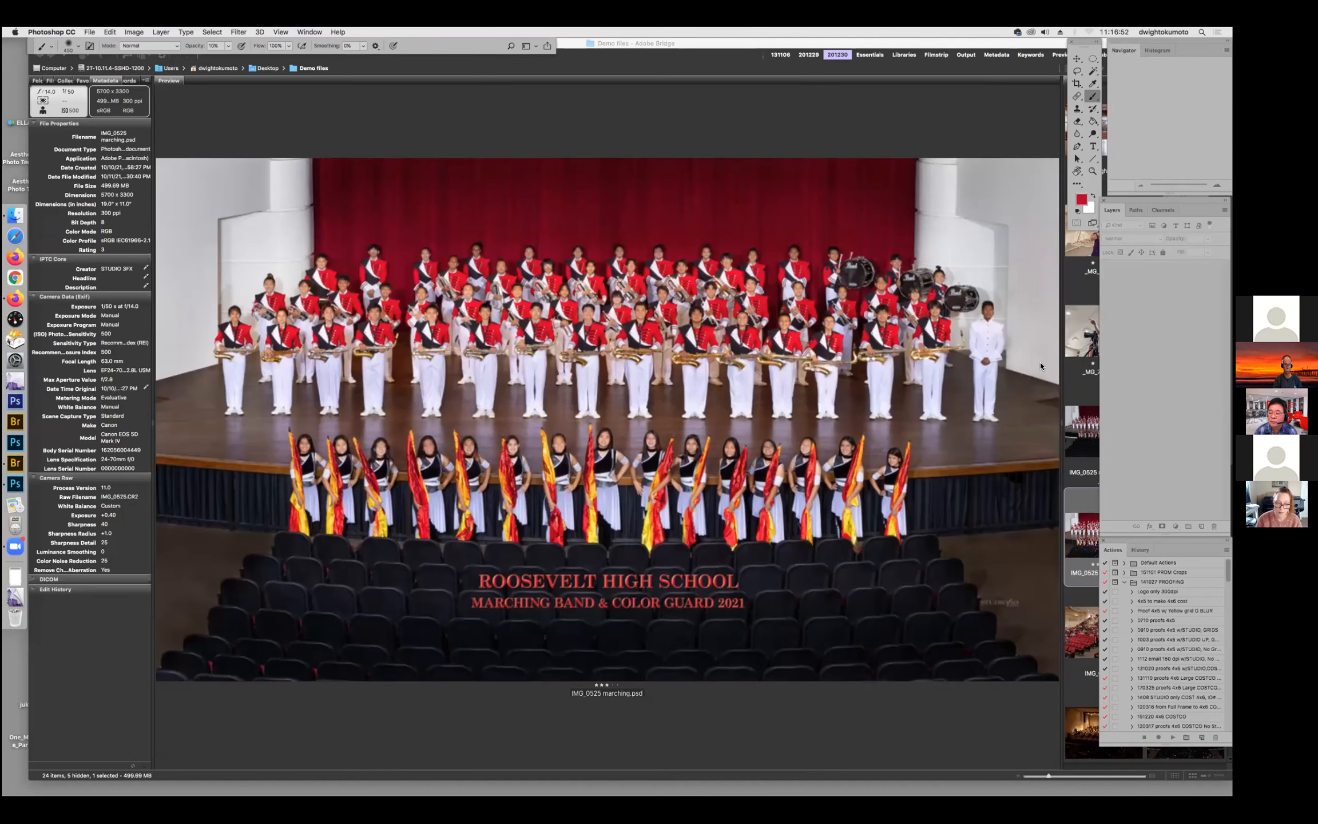
Switch back to Bridge and preview Stage lighting.jpg.
click(1065, 377)
key(Up)
key(Up)
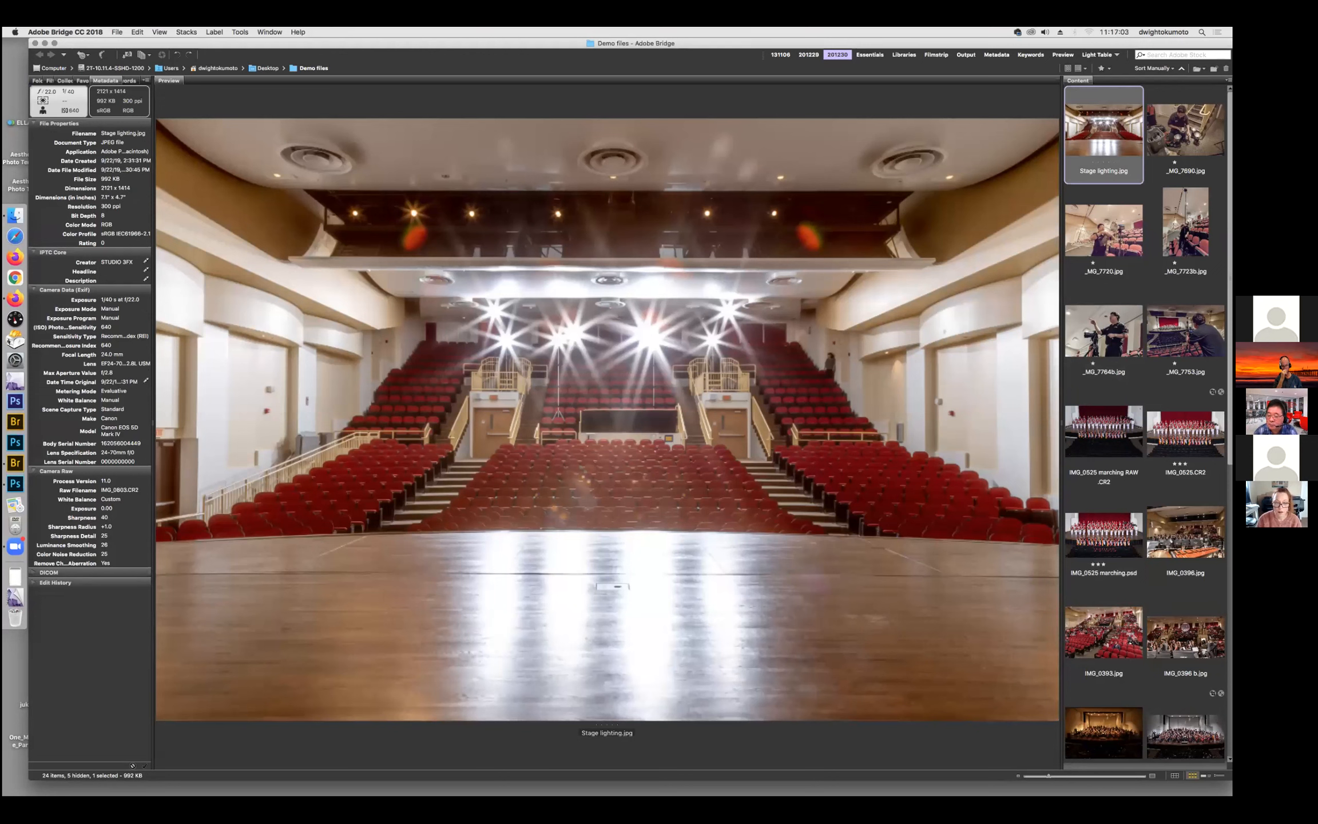
Compare Stage lighting.jpg and IMG_0396.jpg in the preview, and look at IMG_0525.CR2 and _MG_7723b.jpg for the lighting setup.
click(1185, 554)
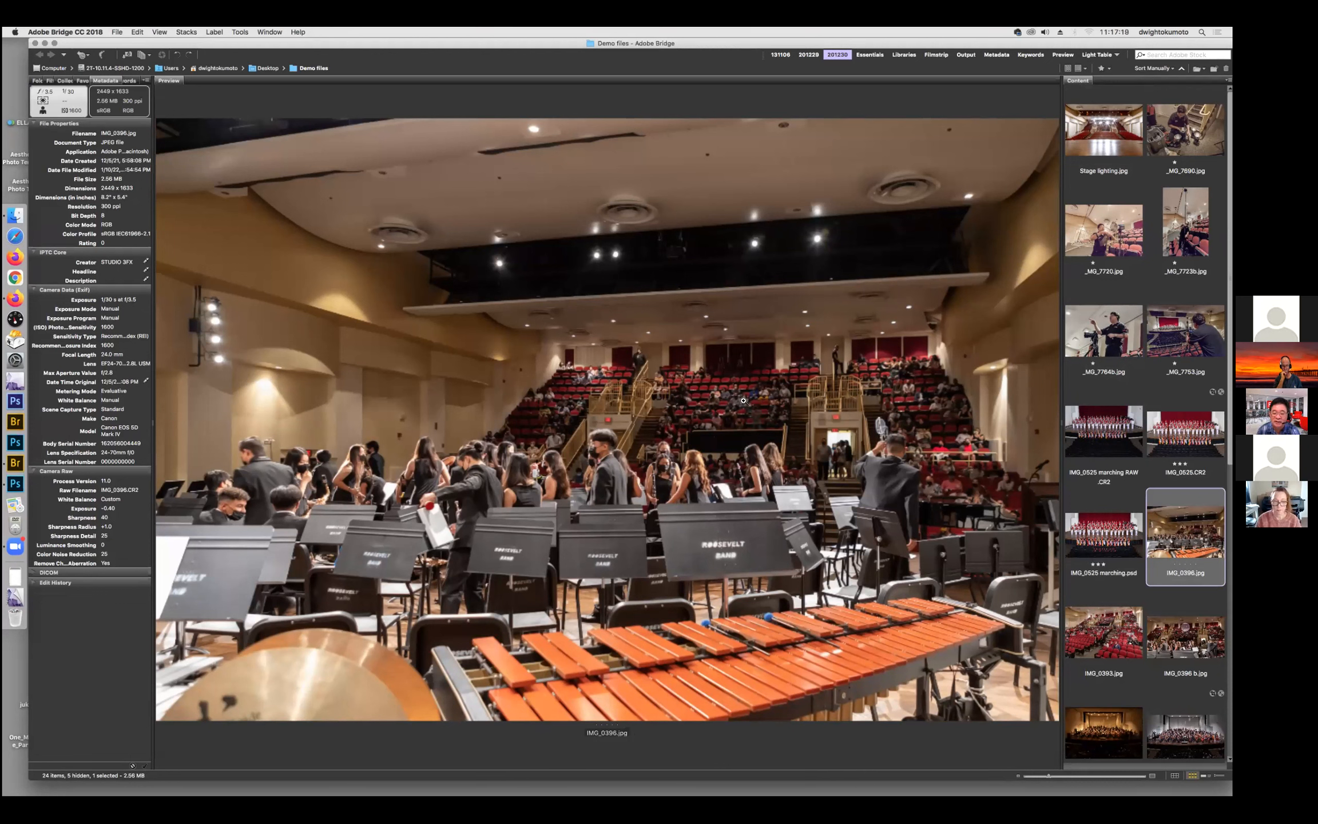
click(1114, 148)
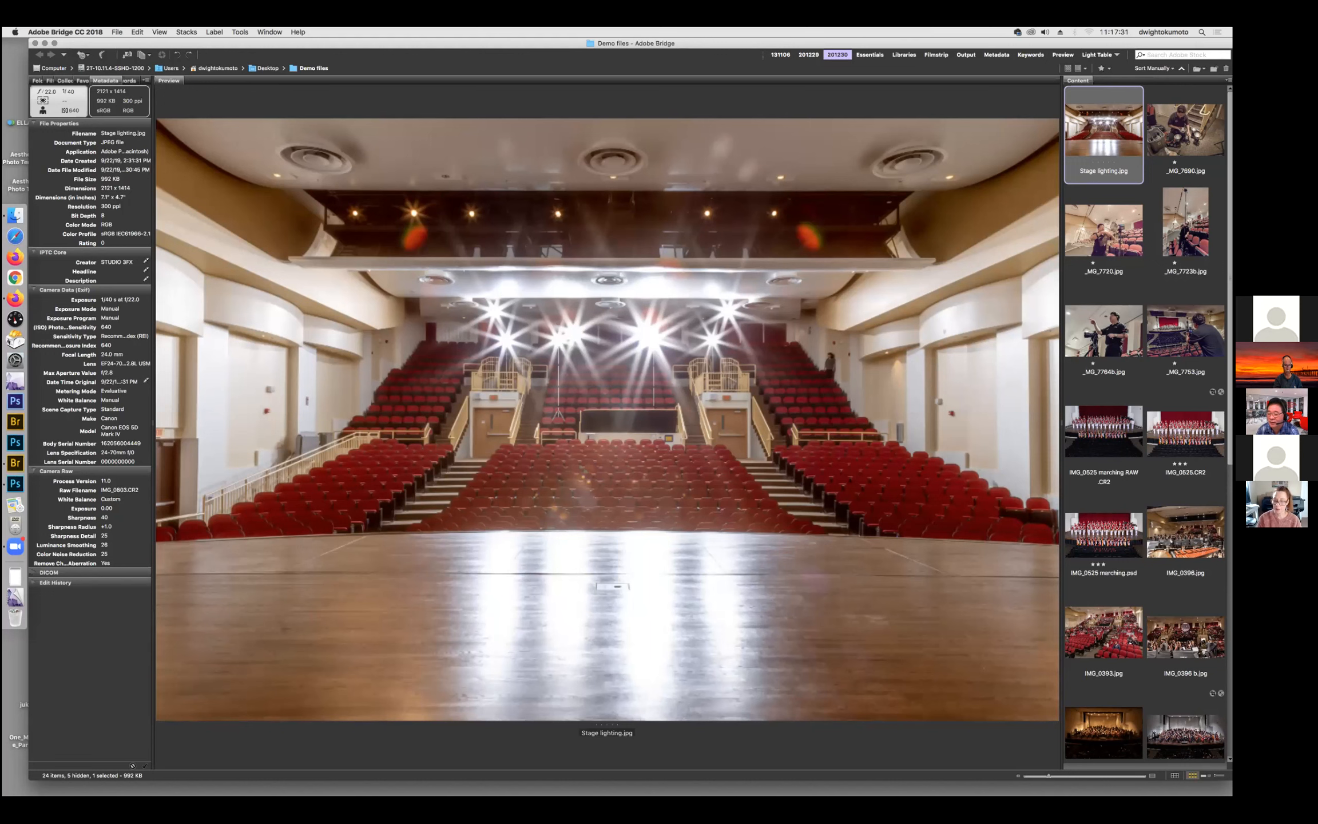
click(1185, 533)
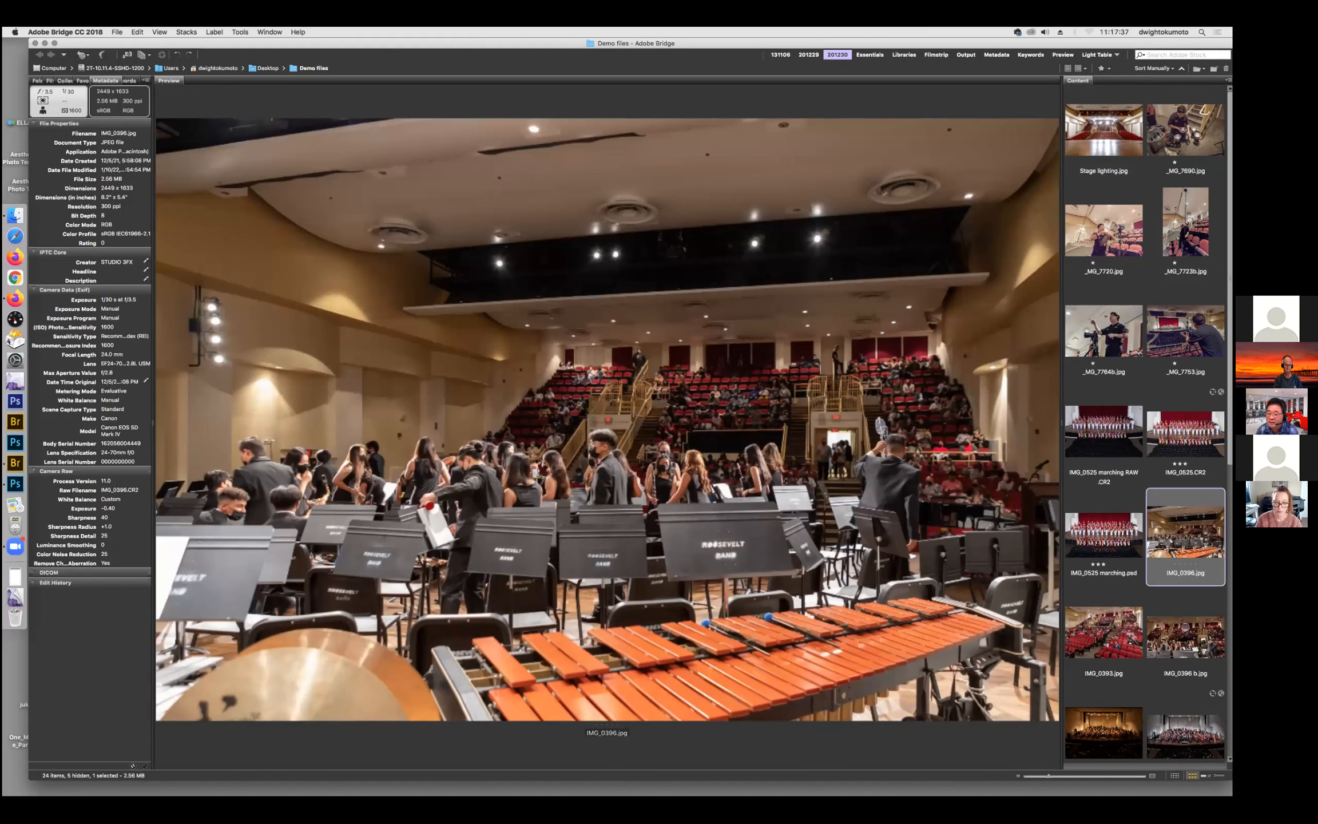
click(1185, 434)
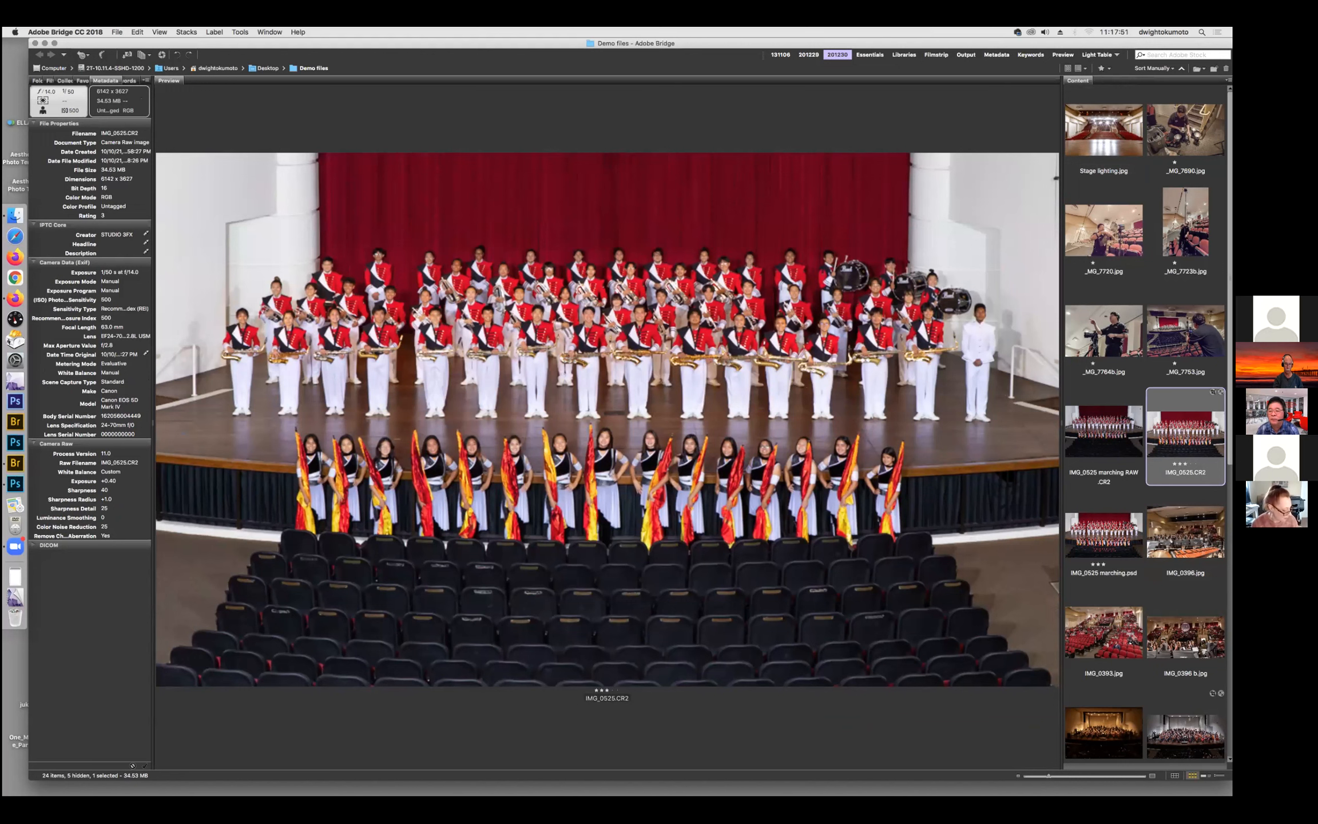
click(1185, 229)
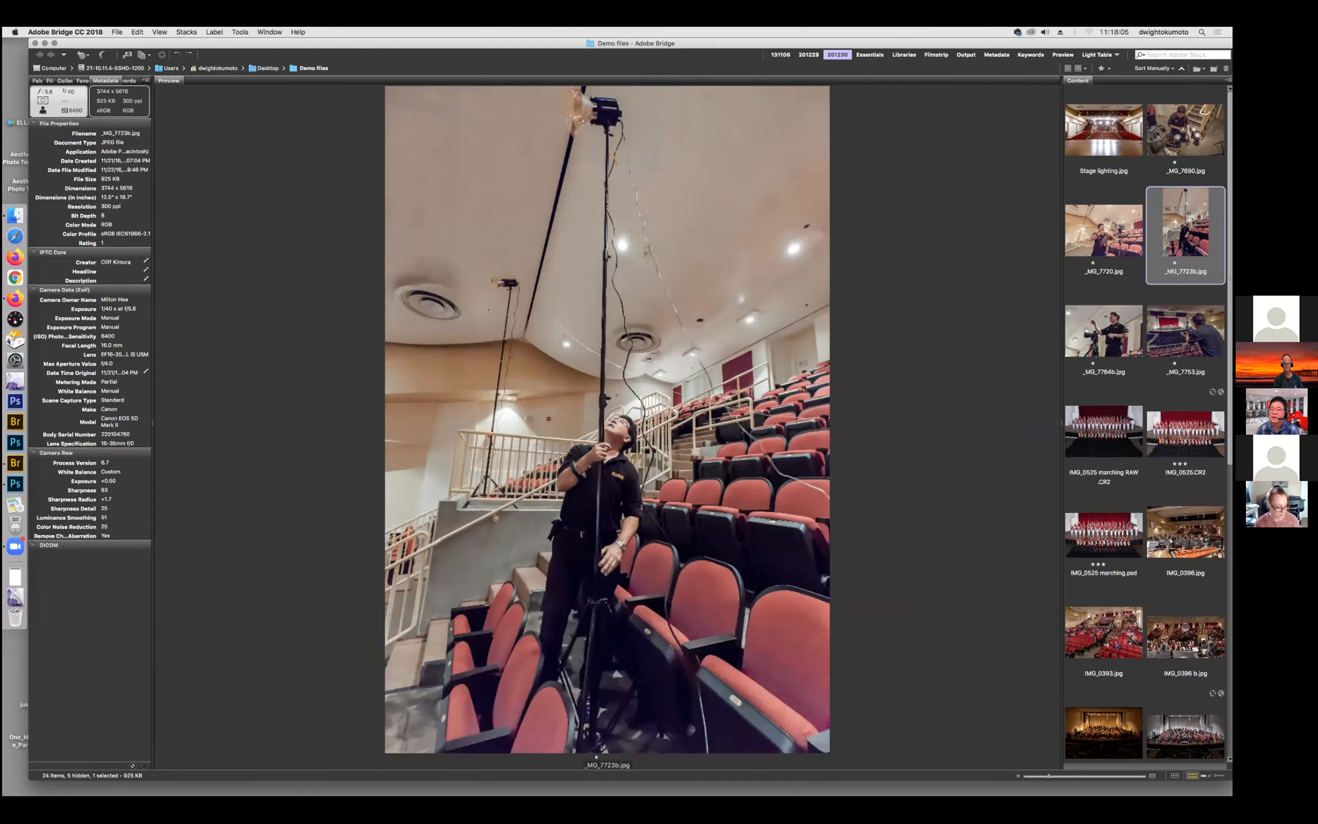
click(1185, 533)
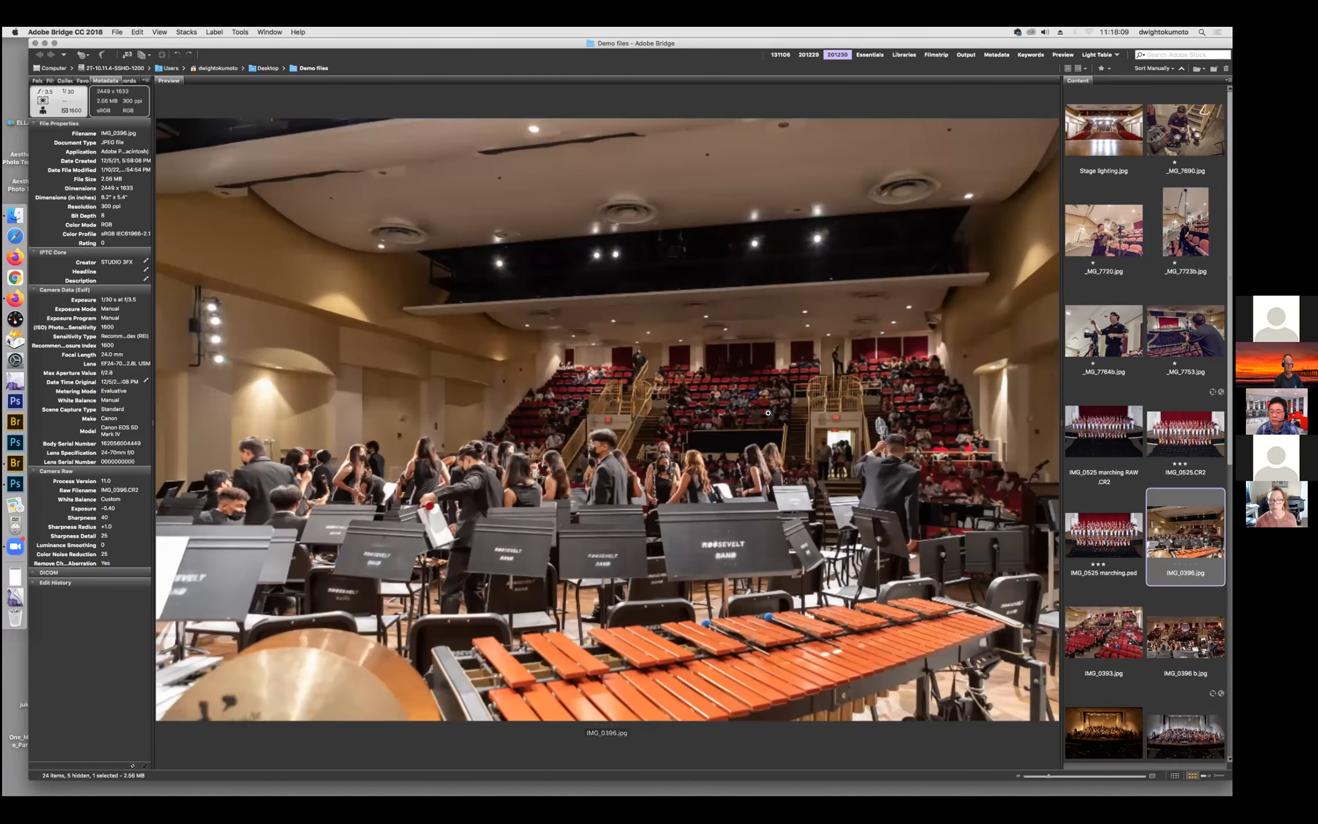
Preview IMG_0393.jpg and IMG_0396 b.jpg, and inspect the circled light stands in IMG_0396 b.jpg full screen at 100%.
key(Right)
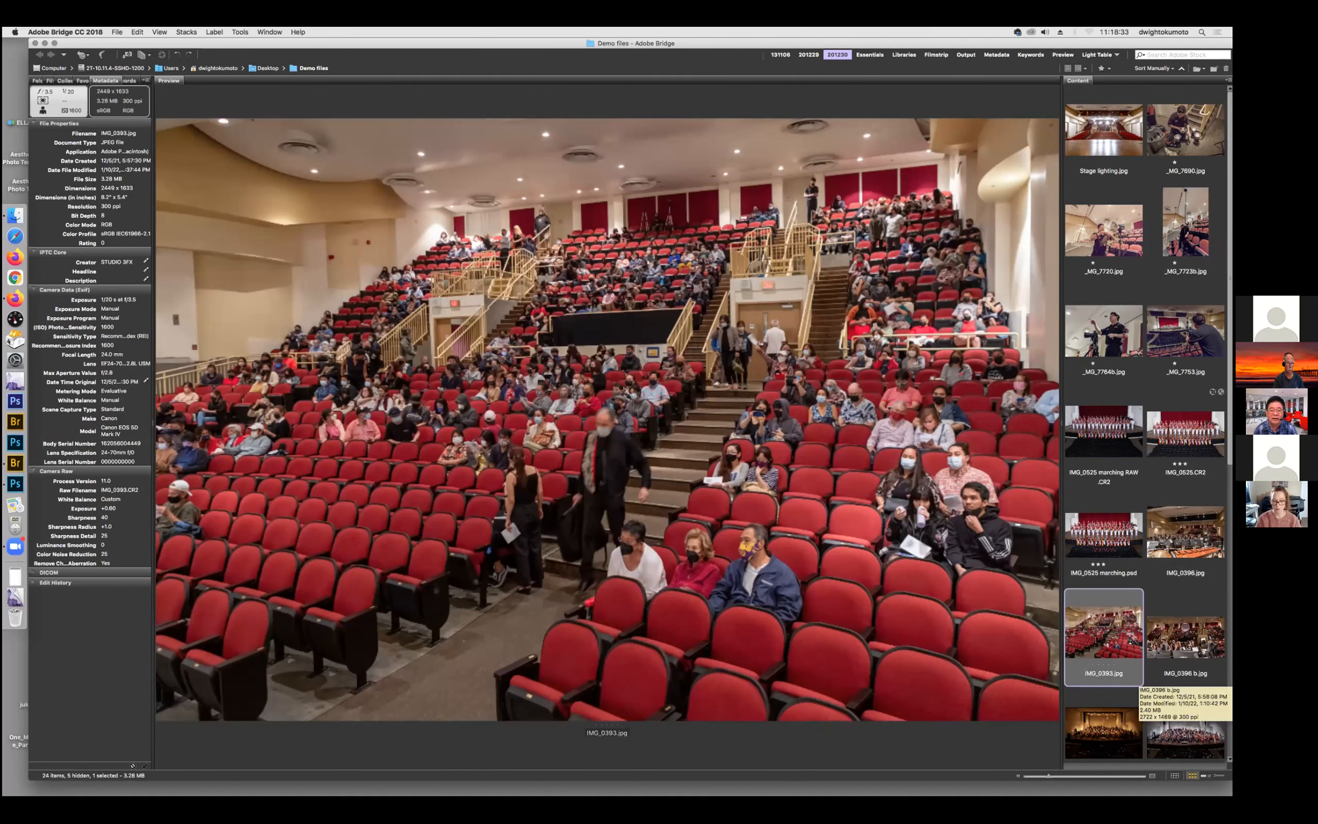
click(1185, 635)
click(603, 297)
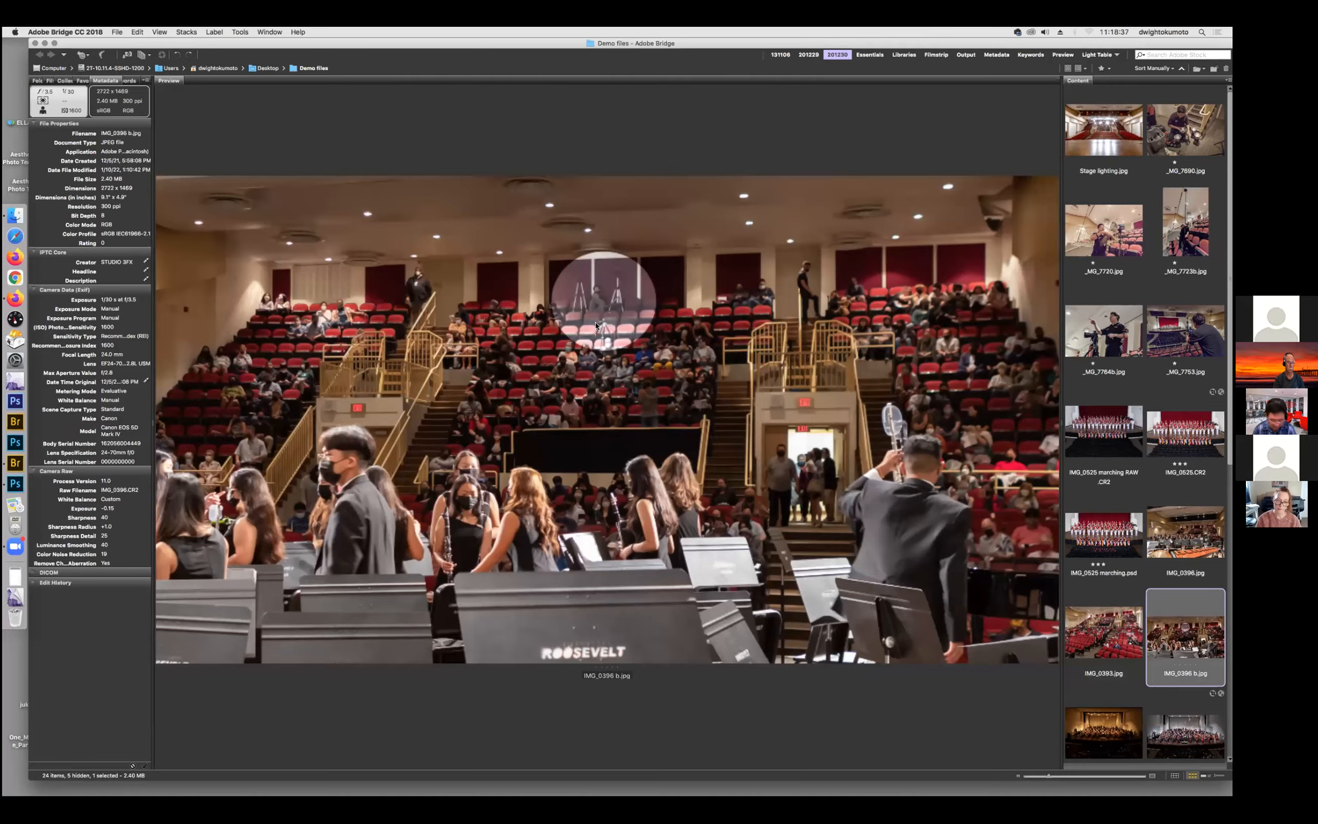
key(space)
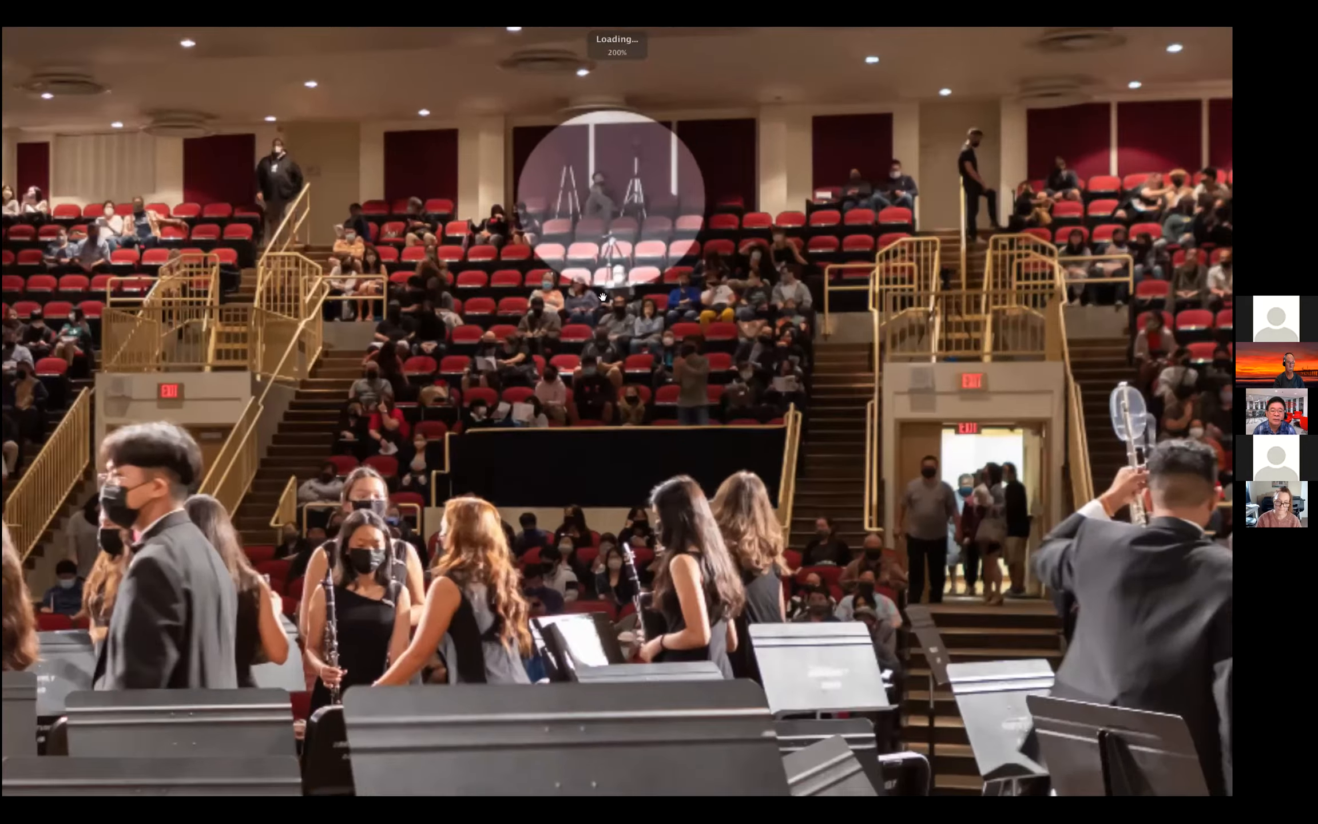
scroll(677, 632, down, 1)
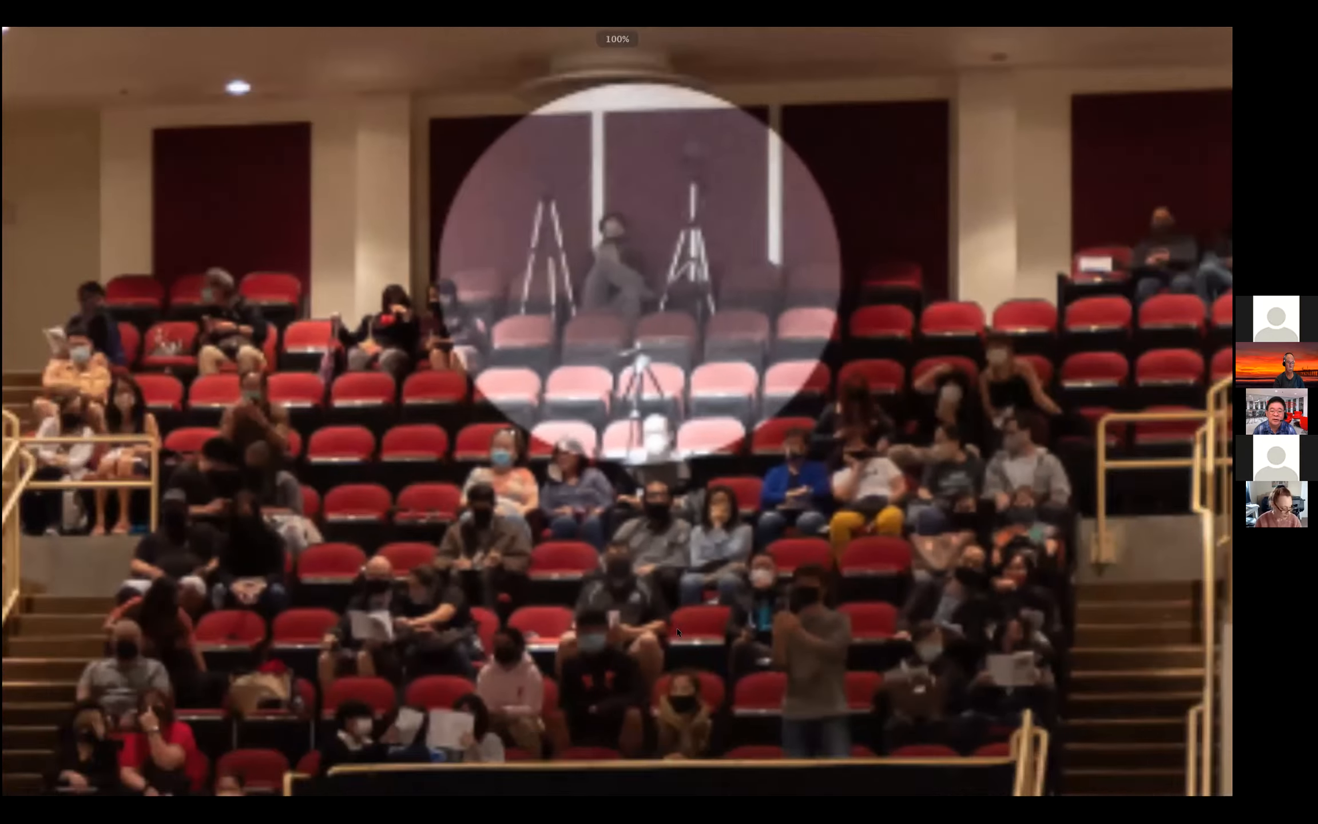
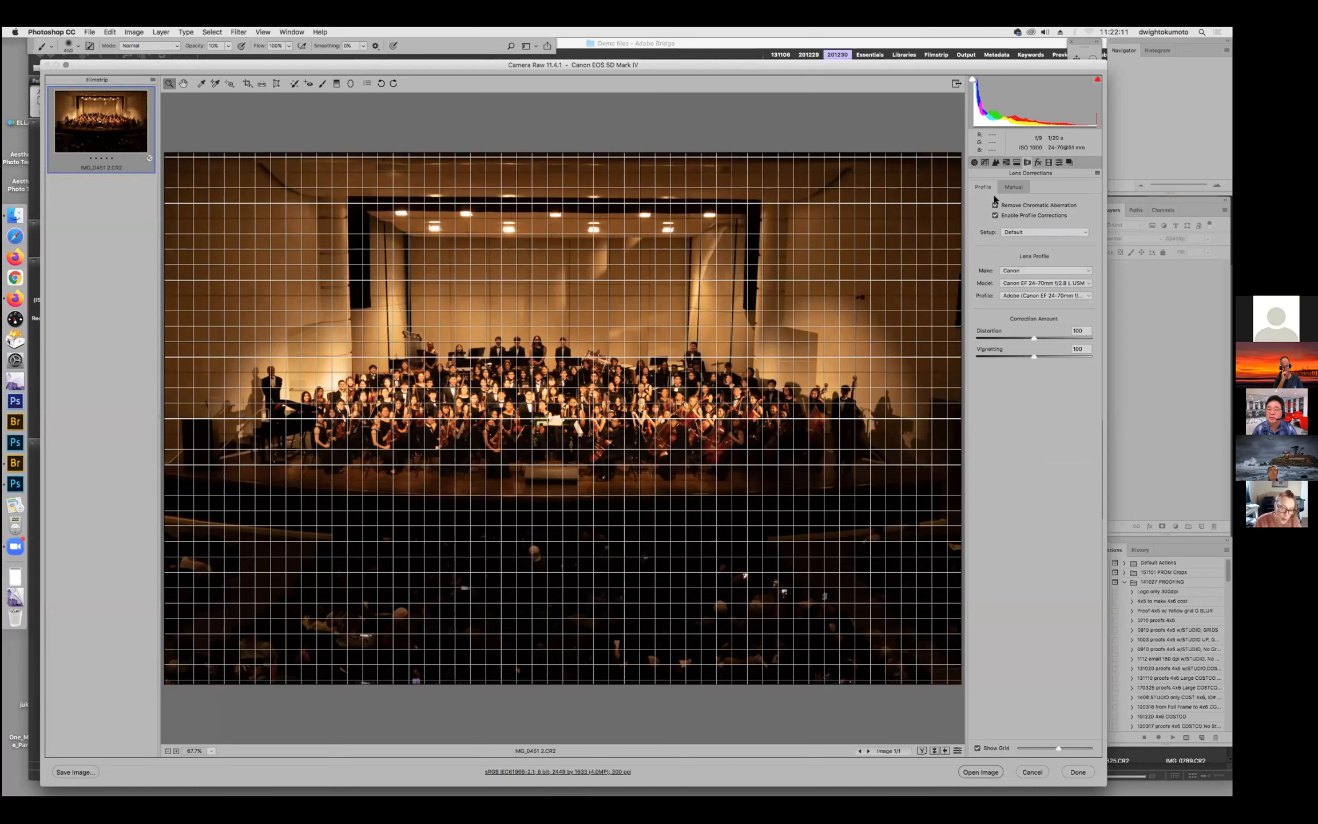
Raise the exposure of the orchestra photo IMG_0451 2.CR2 to +1.10 in the Basic adjustments.
click(974, 162)
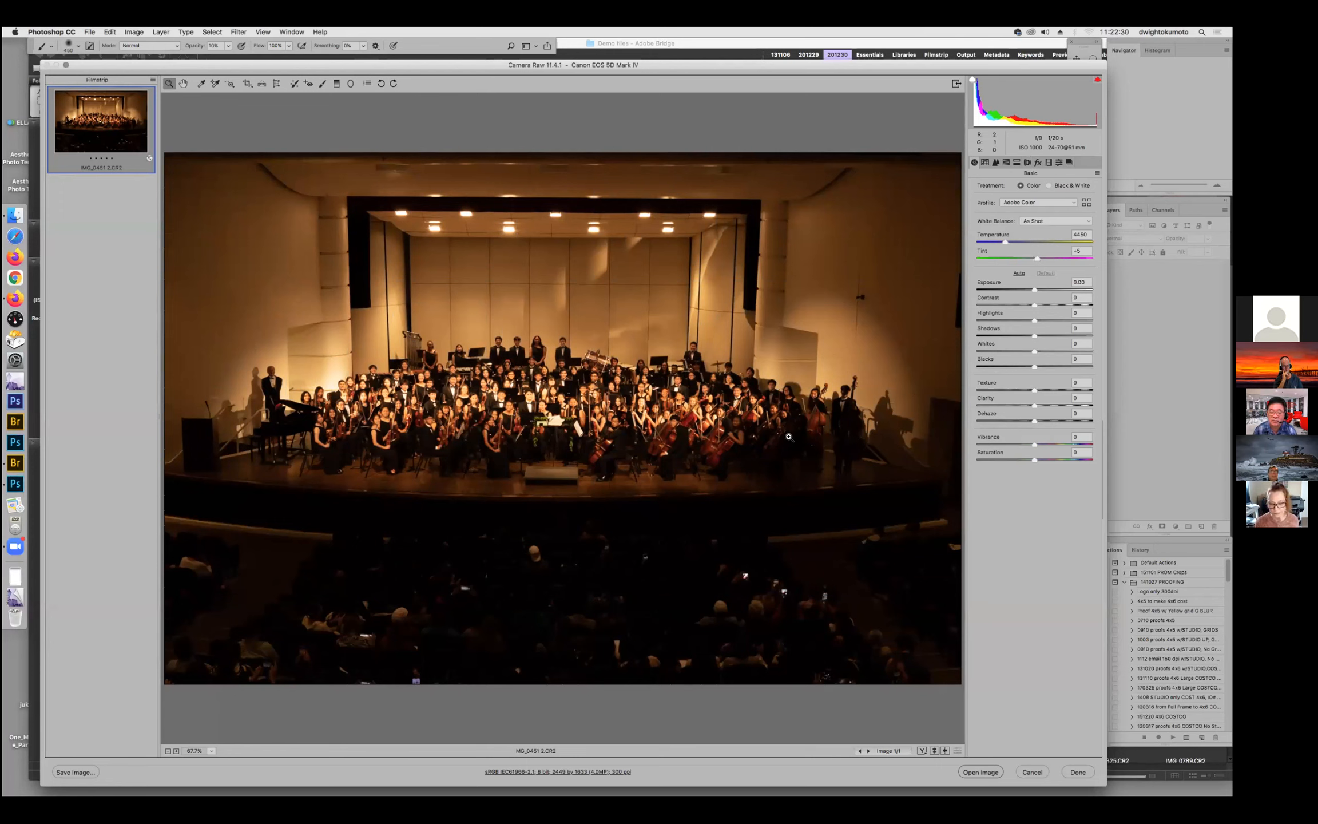
drag(1035, 294, 1038, 292)
click(1047, 290)
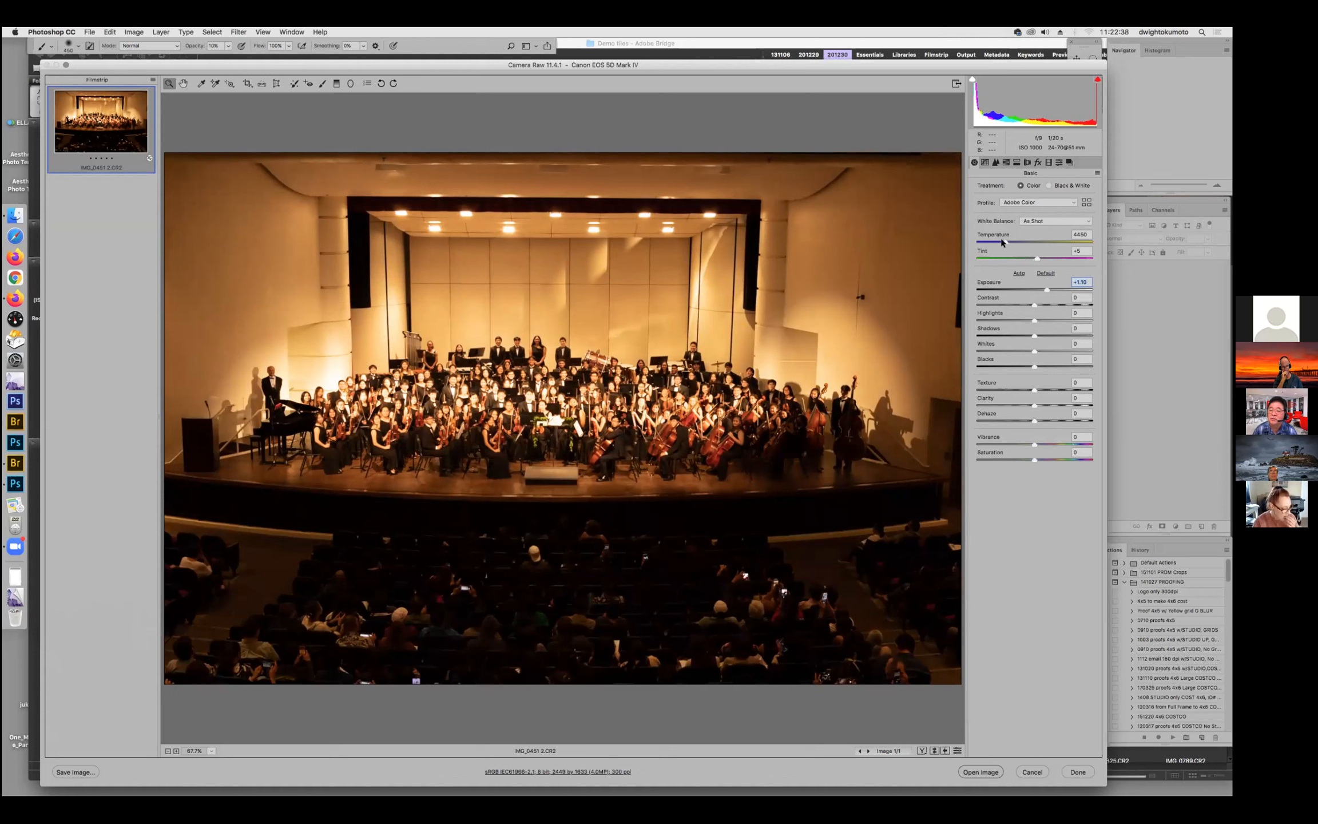
Cool the white balance to a temperature of 2950 and lift the shadows to +64.
click(999, 242)
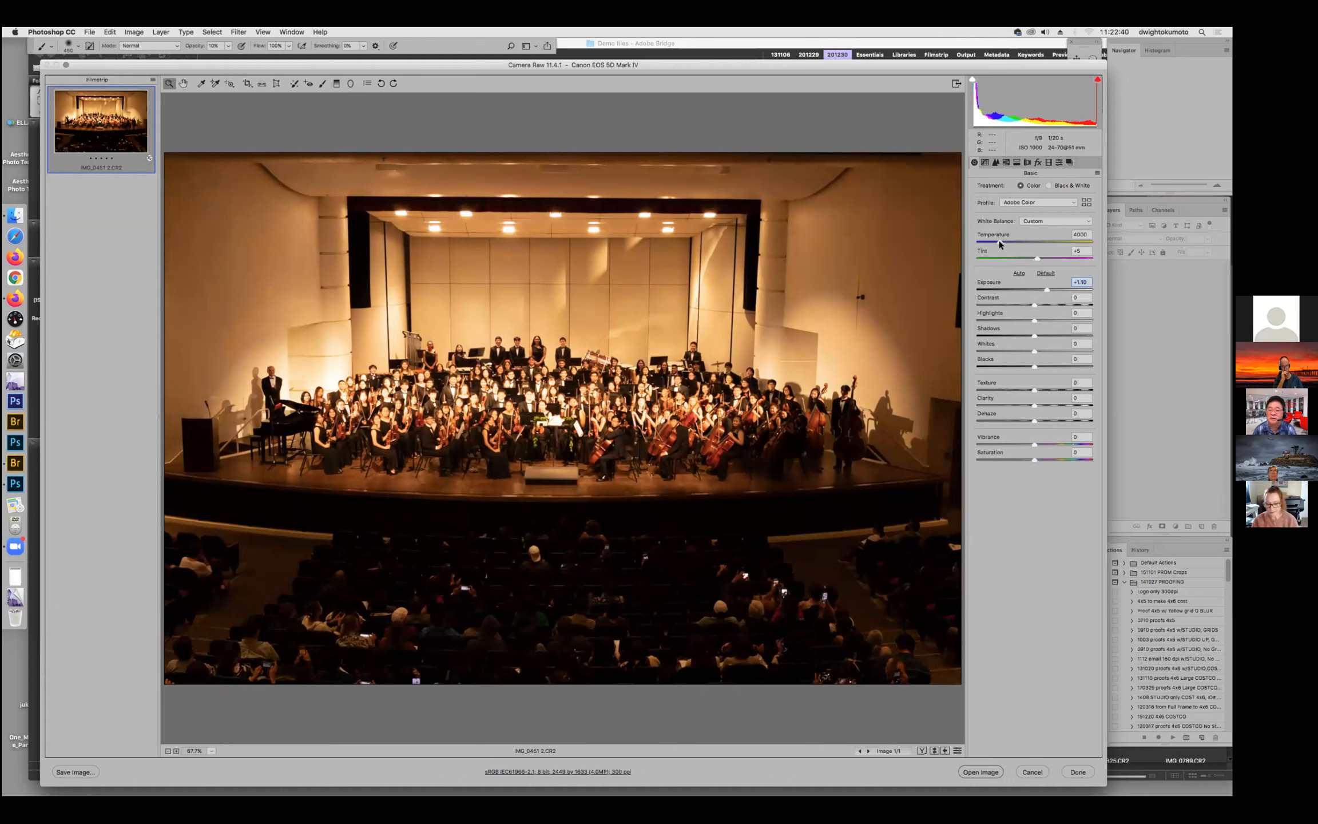
click(991, 242)
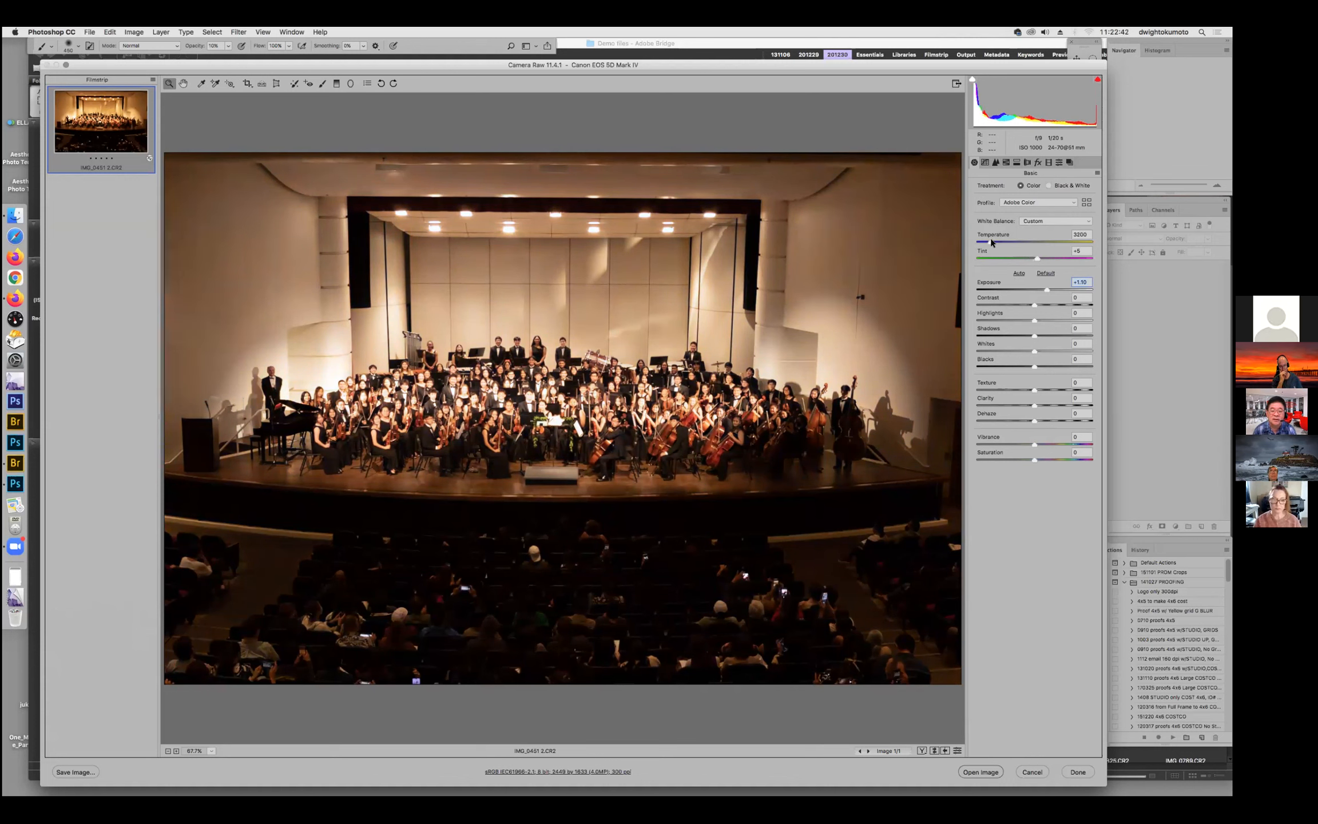
click(985, 242)
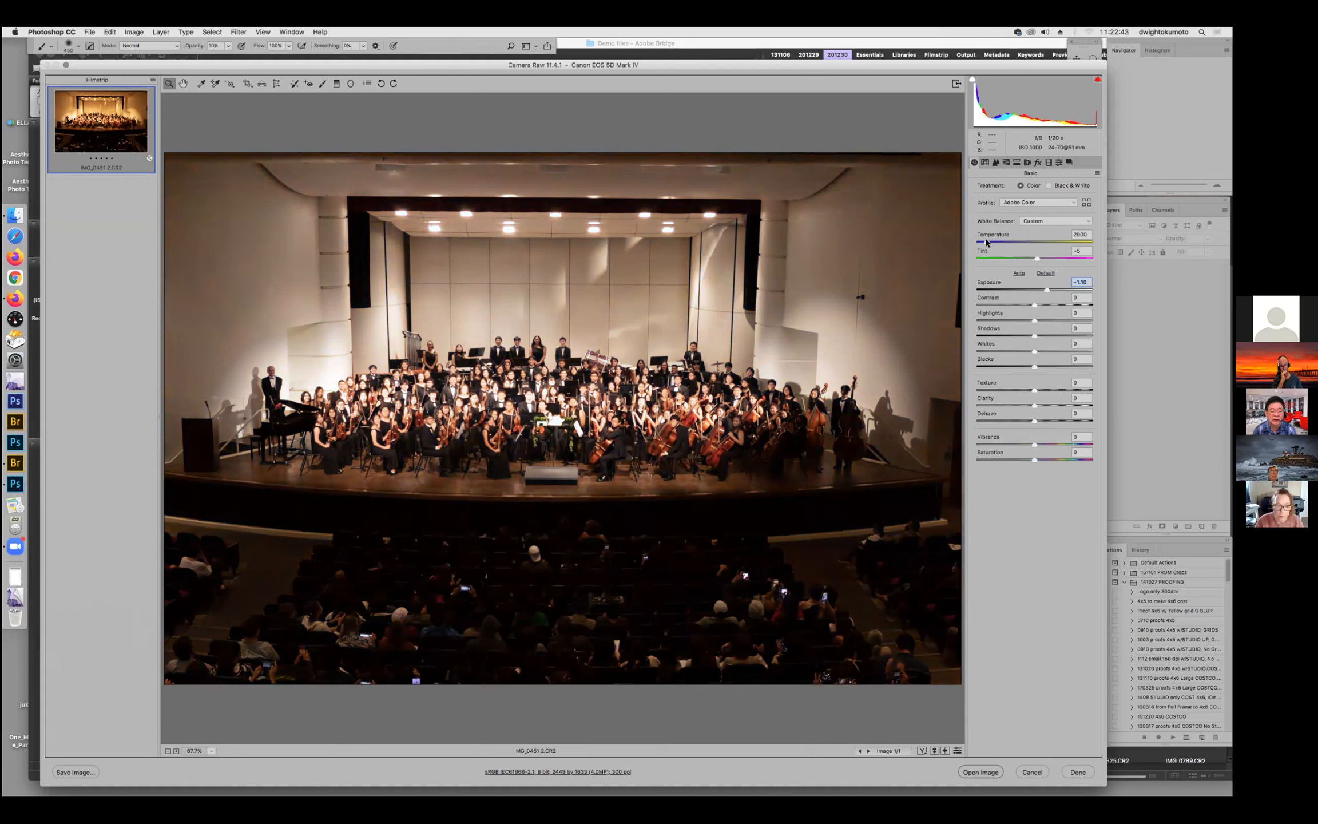
drag(985, 242, 988, 242)
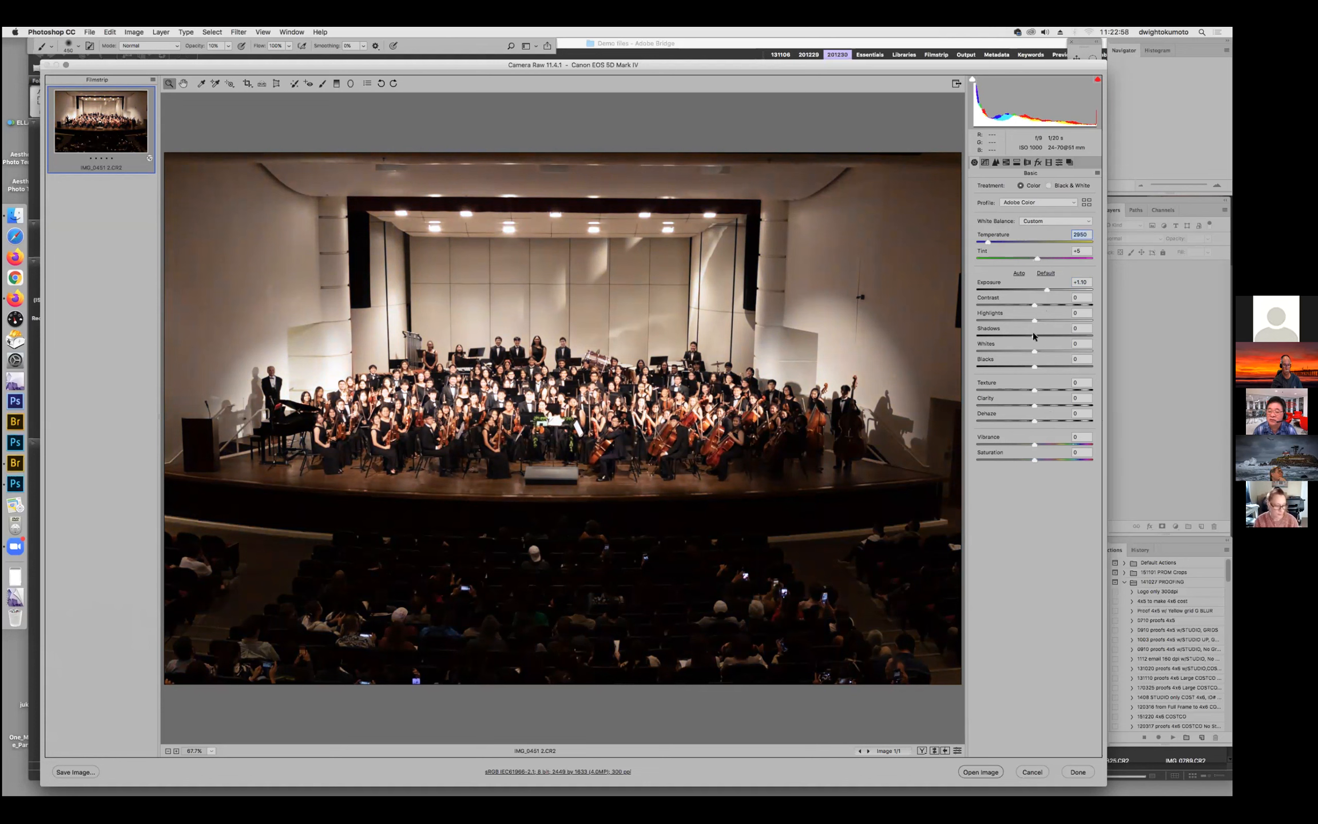
mouse_move(1076, 332)
mouse_down()
mouse_move(1062, 329)
mouse_move(1085, 328)
mouse_move(1062, 330)
mouse_up()
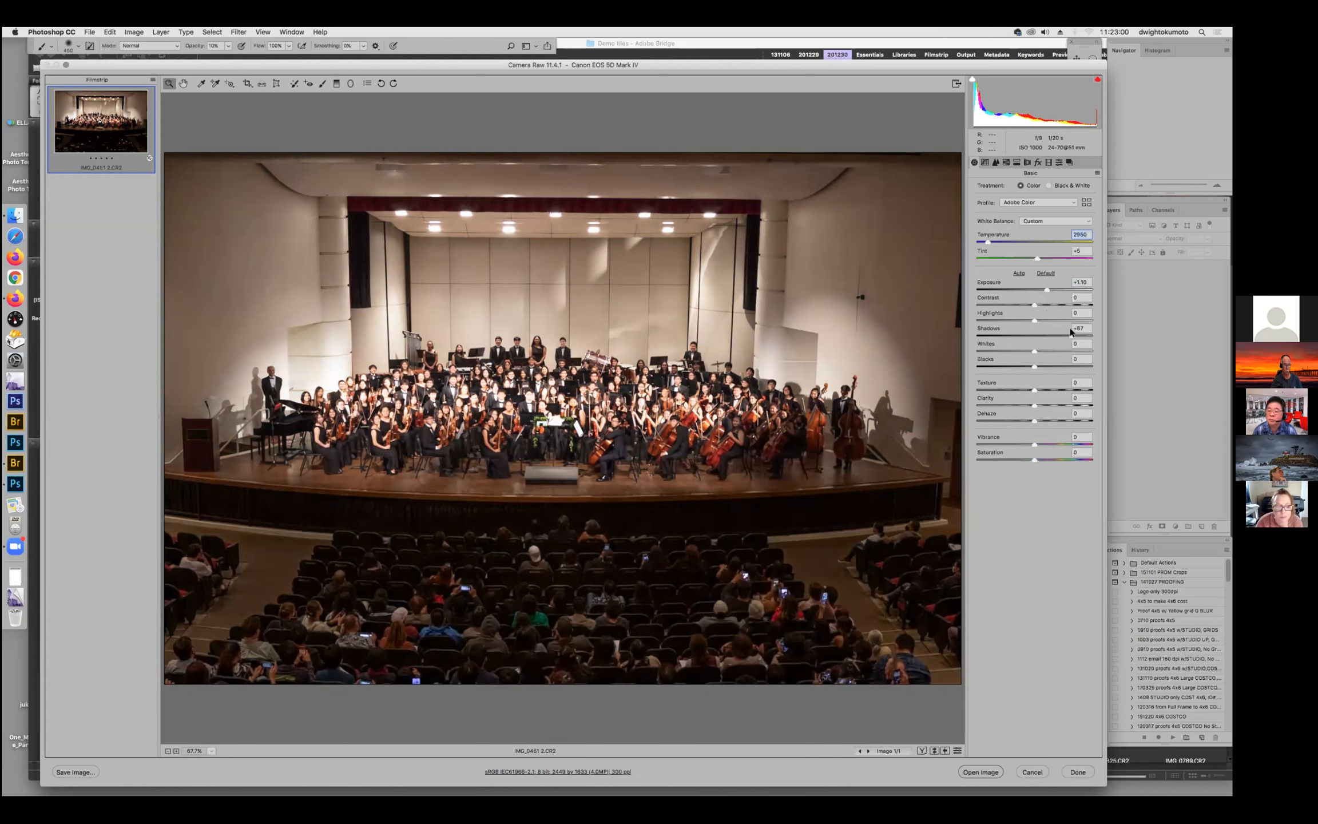
Examine the cellists and bass players on the shaded side of the stage at several magnifications.
click(691, 435)
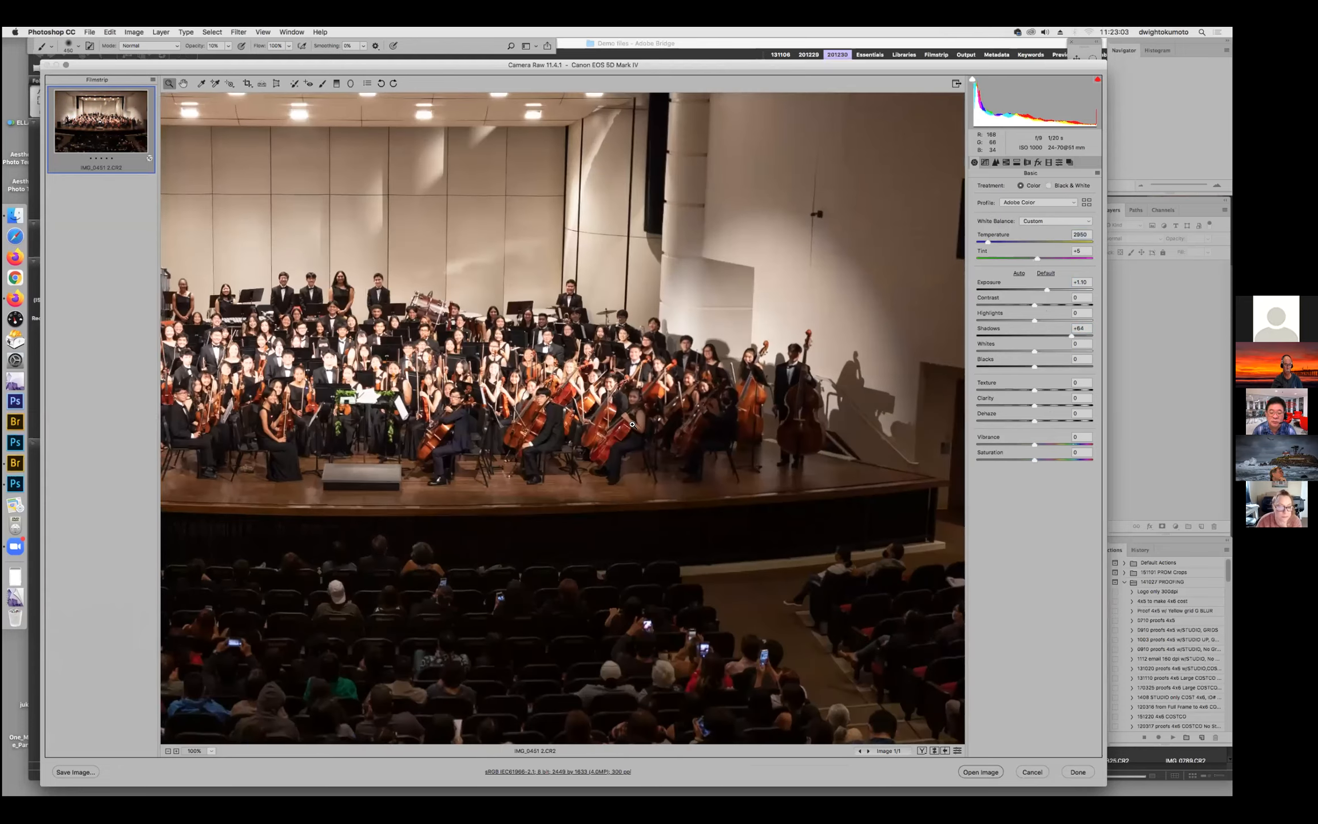
drag(575, 417, 655, 421)
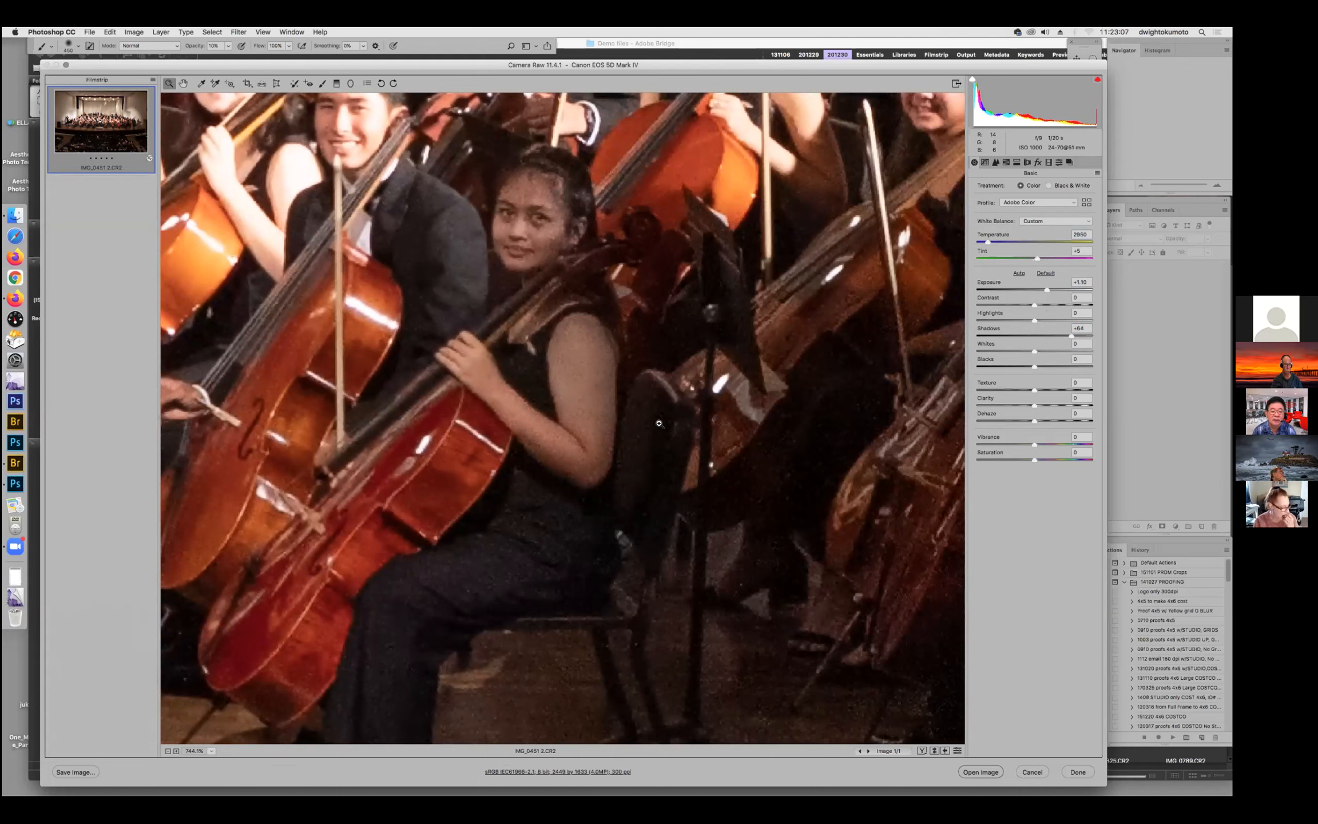
alt+click(455, 401)
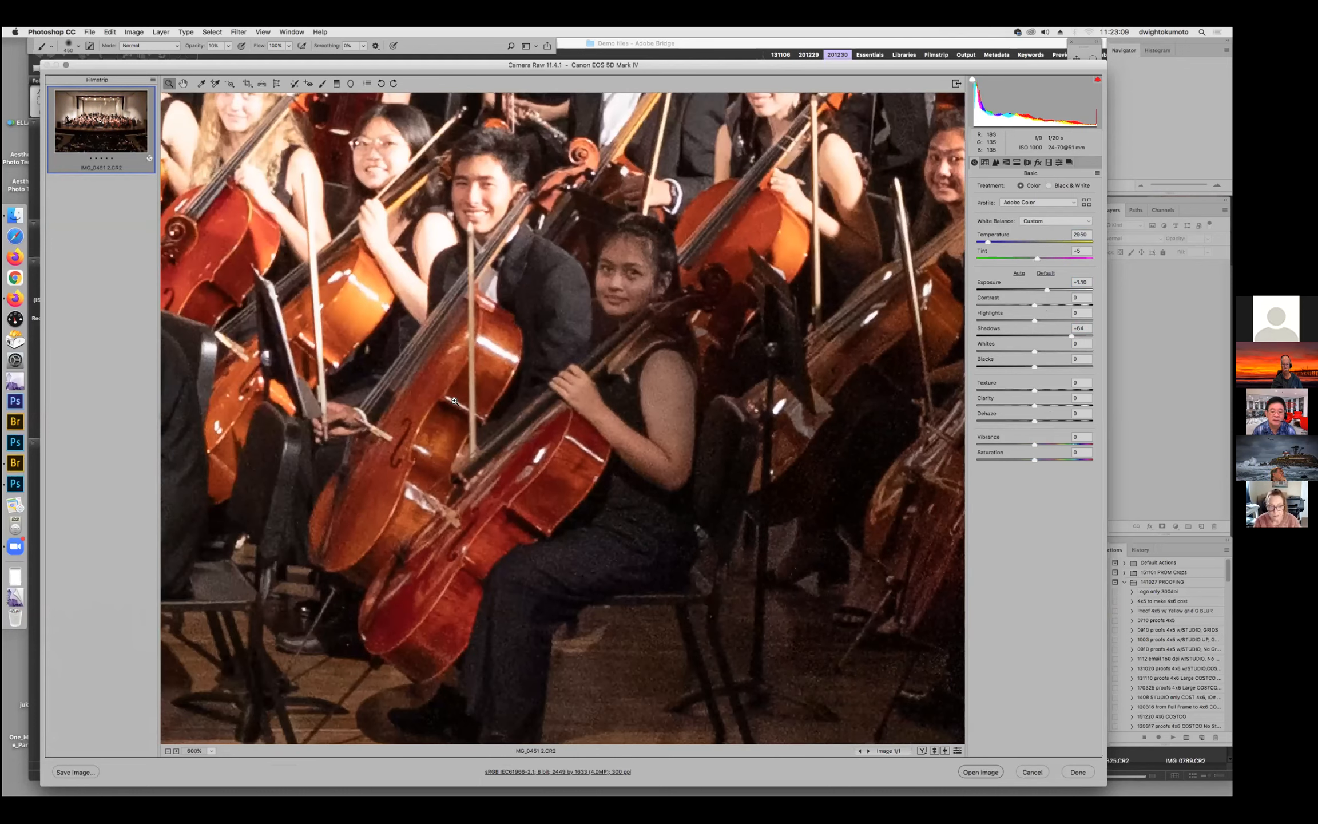
alt+click(454, 401)
alt+click(454, 401)
alt+click(453, 401)
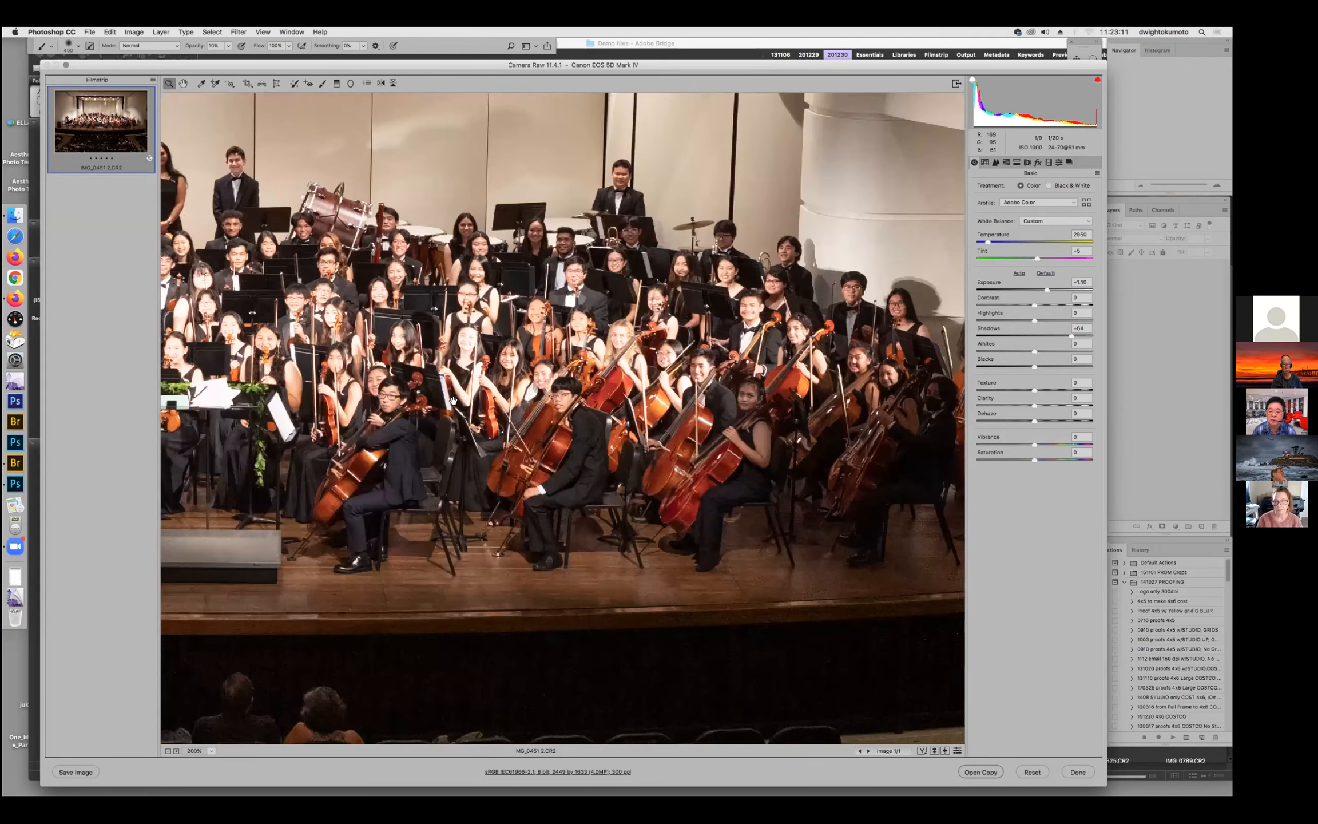
scroll(454, 401, right, 5)
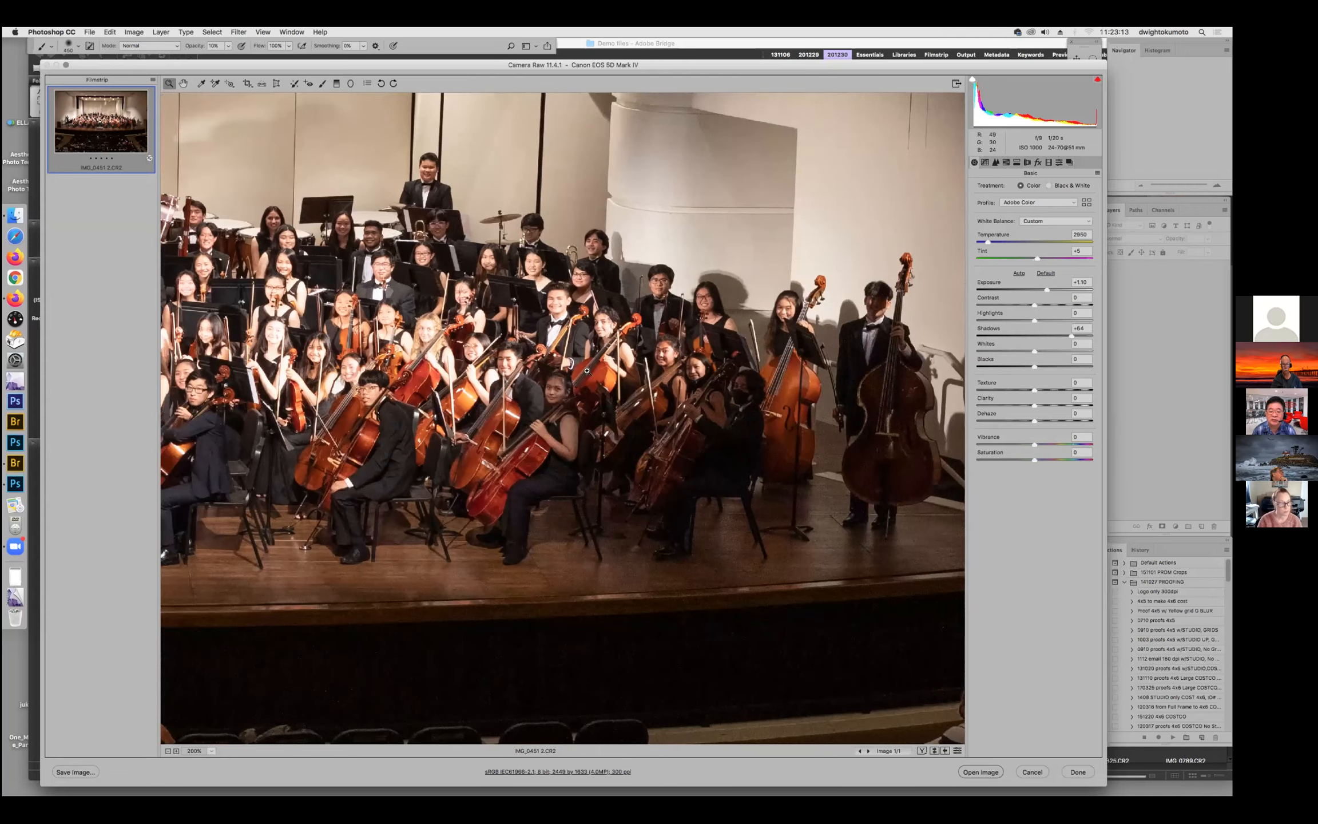
alt+click(586, 370)
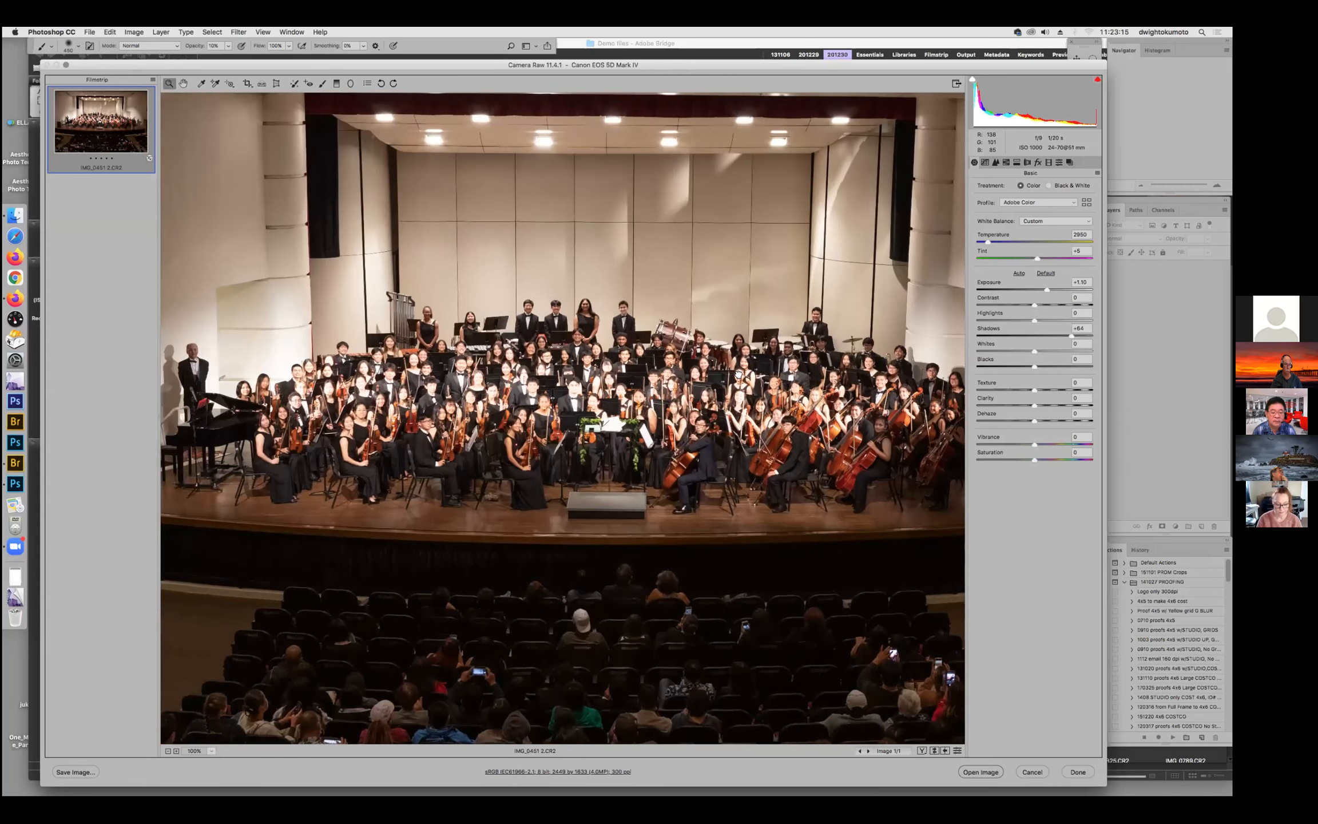
Reduce the highlights to -33, check the musicians up close, and set the exposure to +0.50.
drag(1023, 319, 1016, 320)
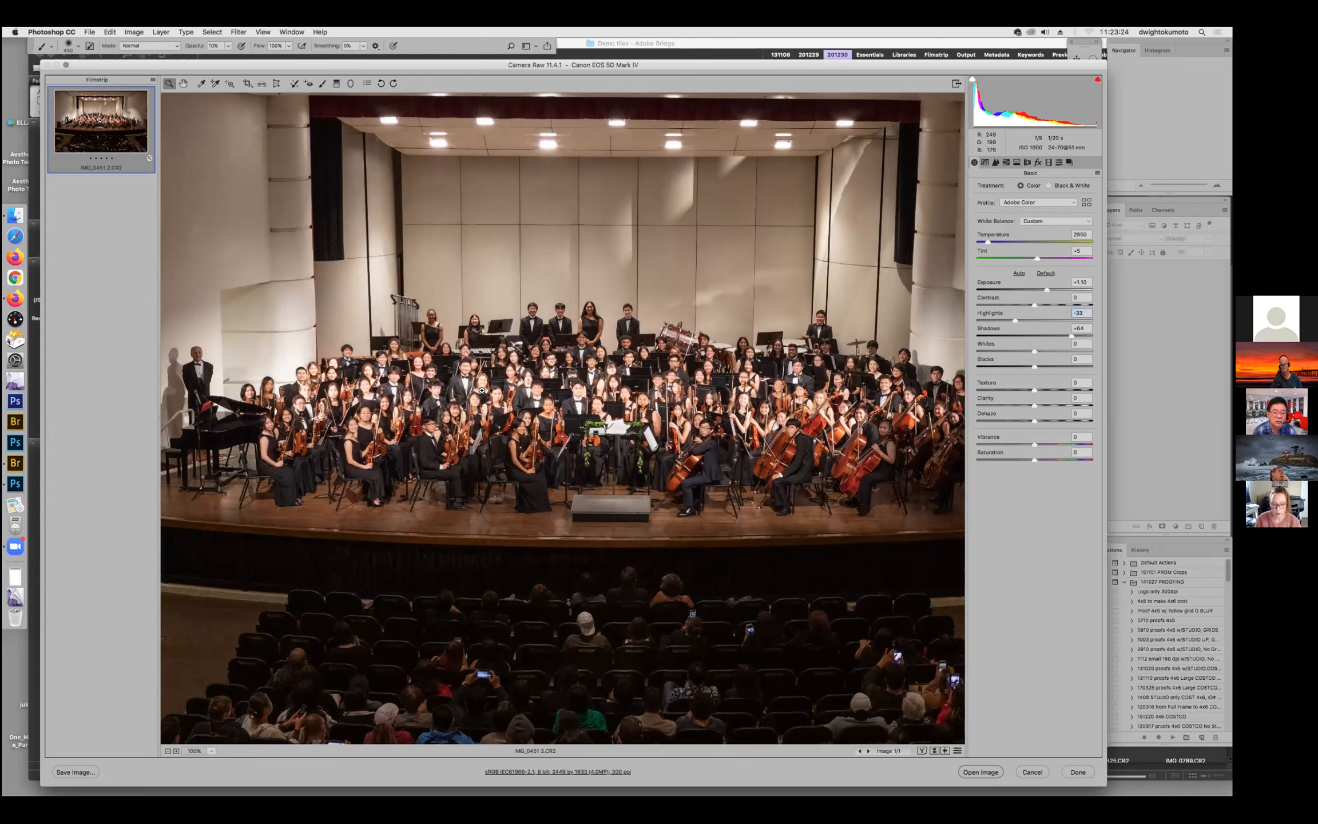
click(482, 390)
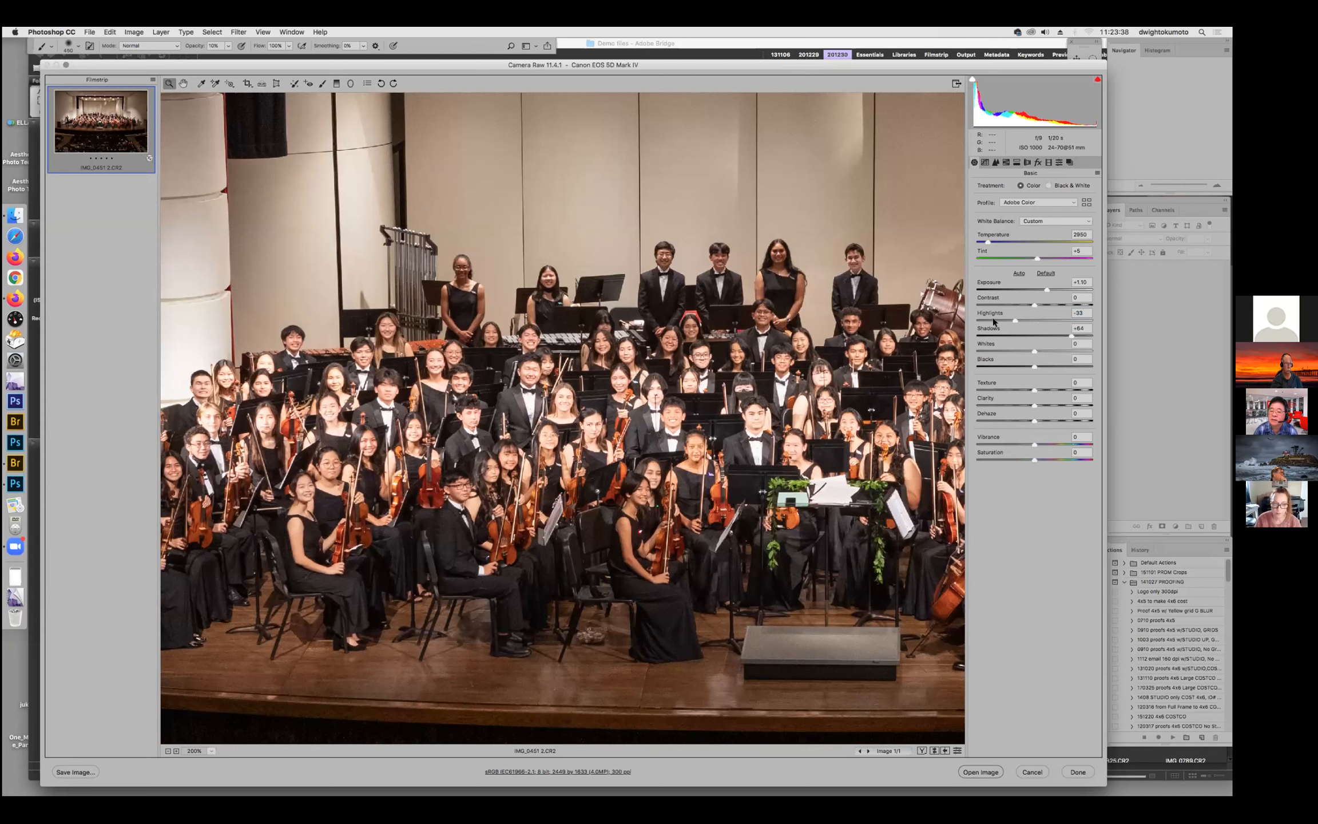
drag(1043, 291, 1040, 290)
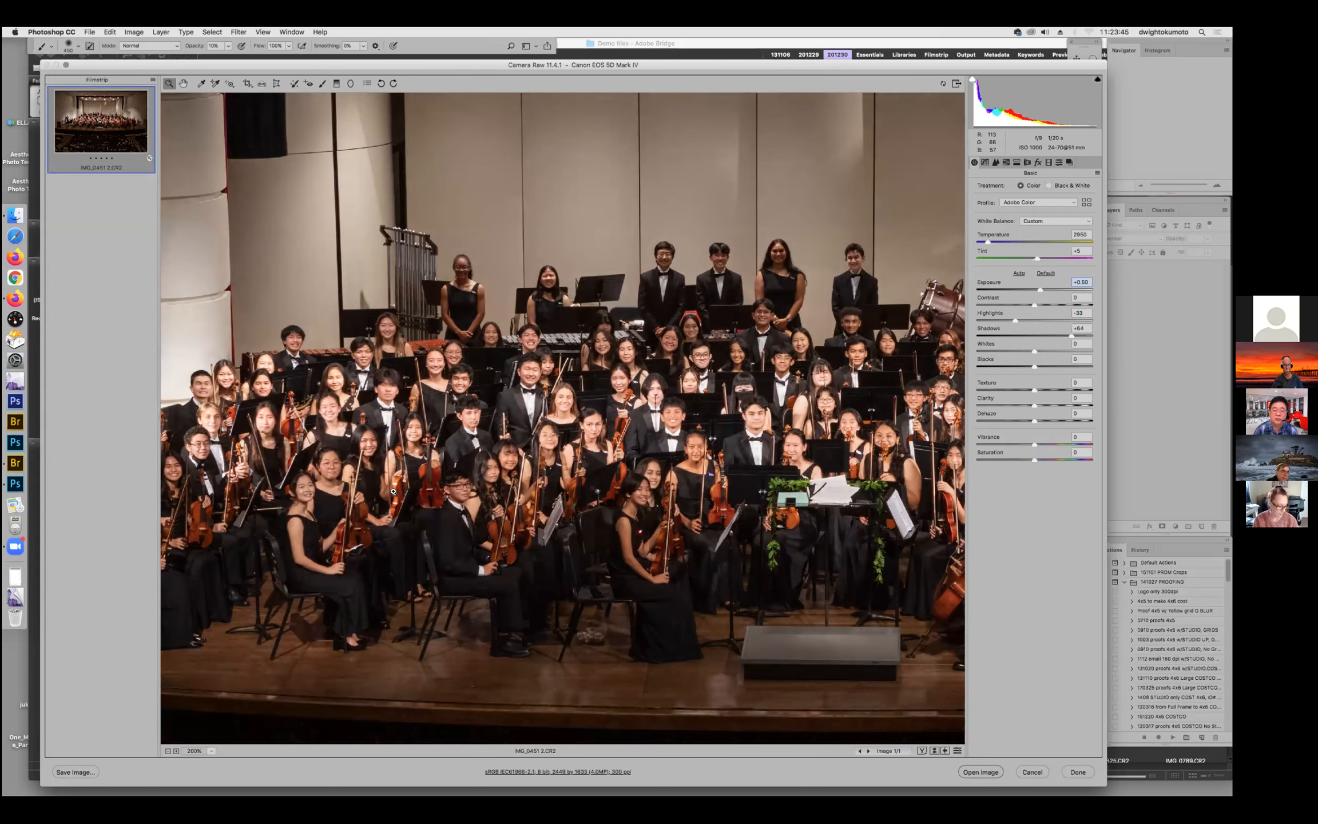
Fine-tune the Basic adjustments to a temperature of 2850, shadows +71 and saturation +6.
alt+click(481, 486)
drag(620, 437, 442, 454)
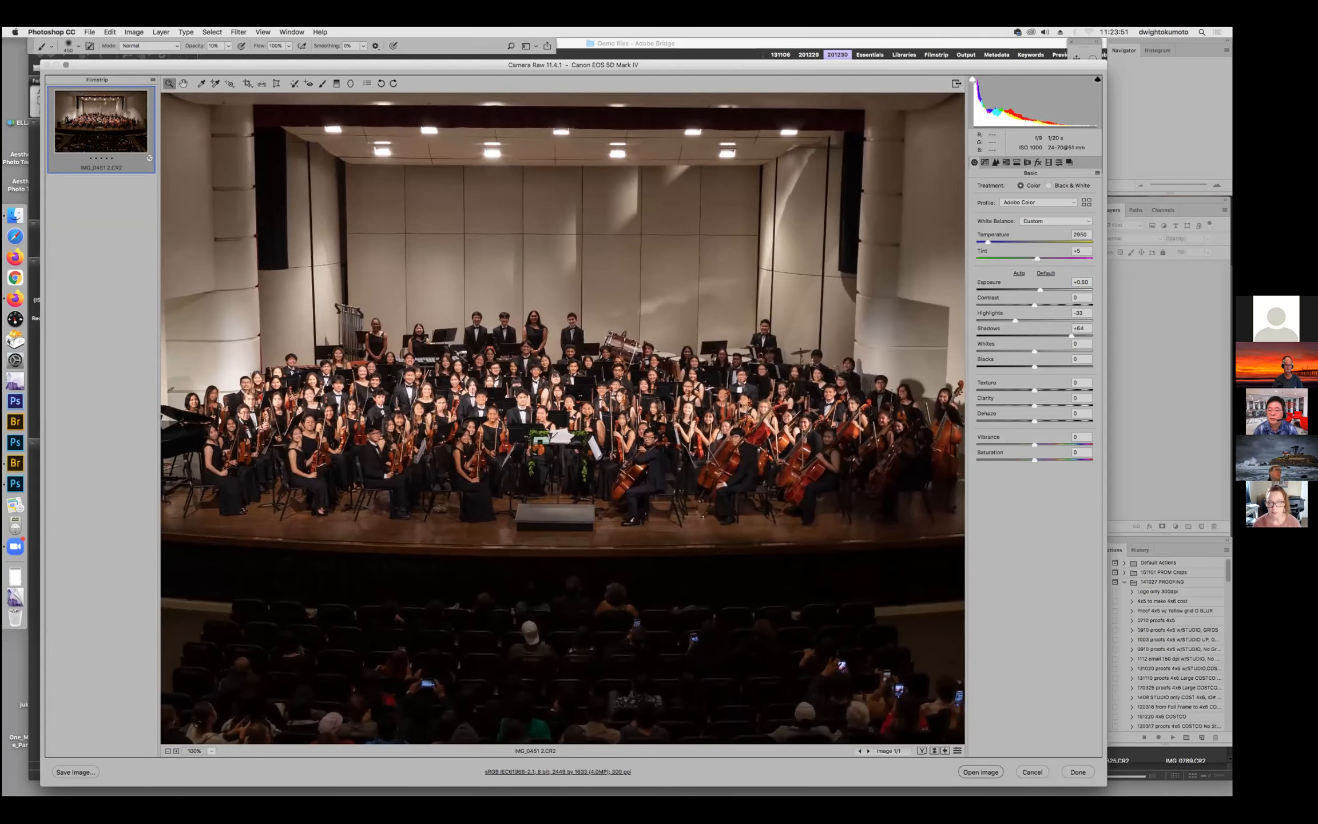
drag(989, 246, 987, 243)
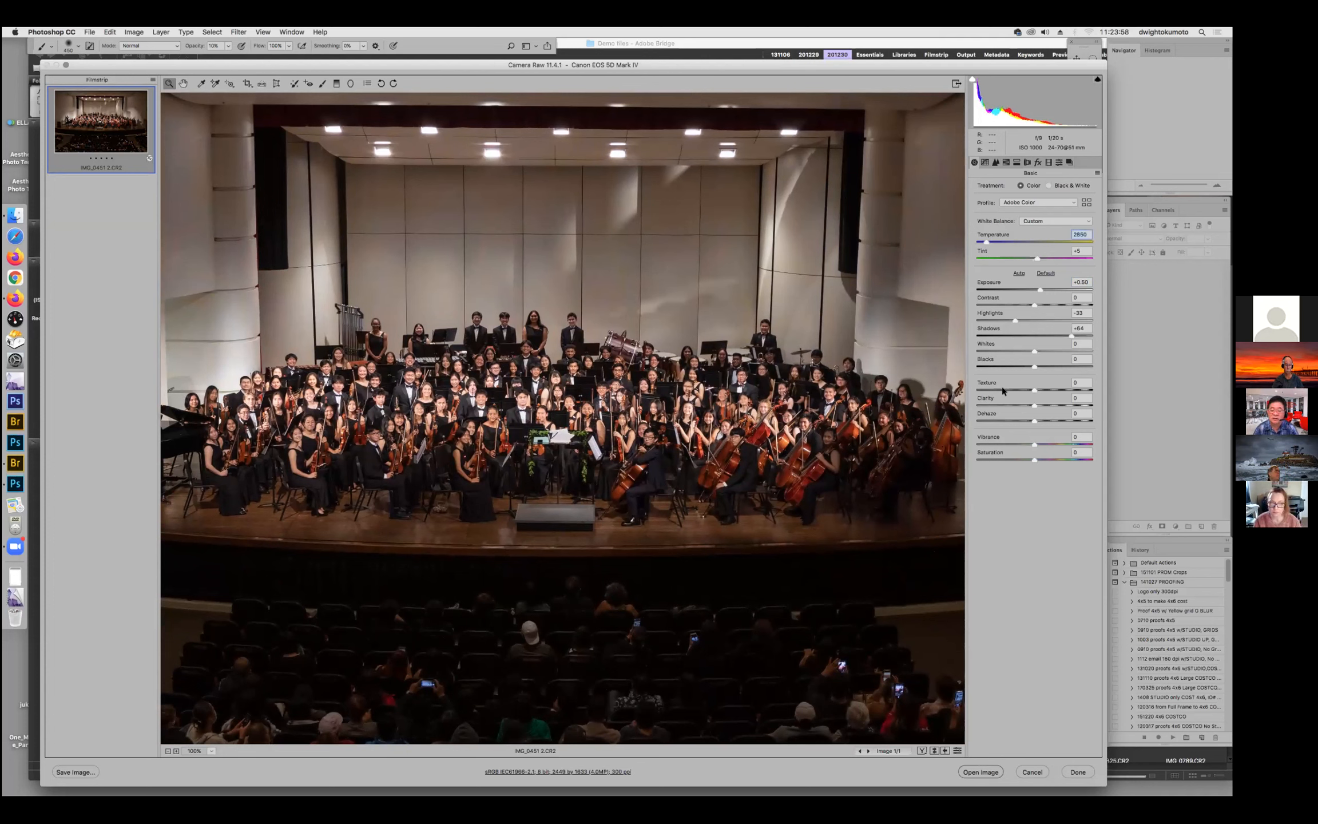
click(1074, 336)
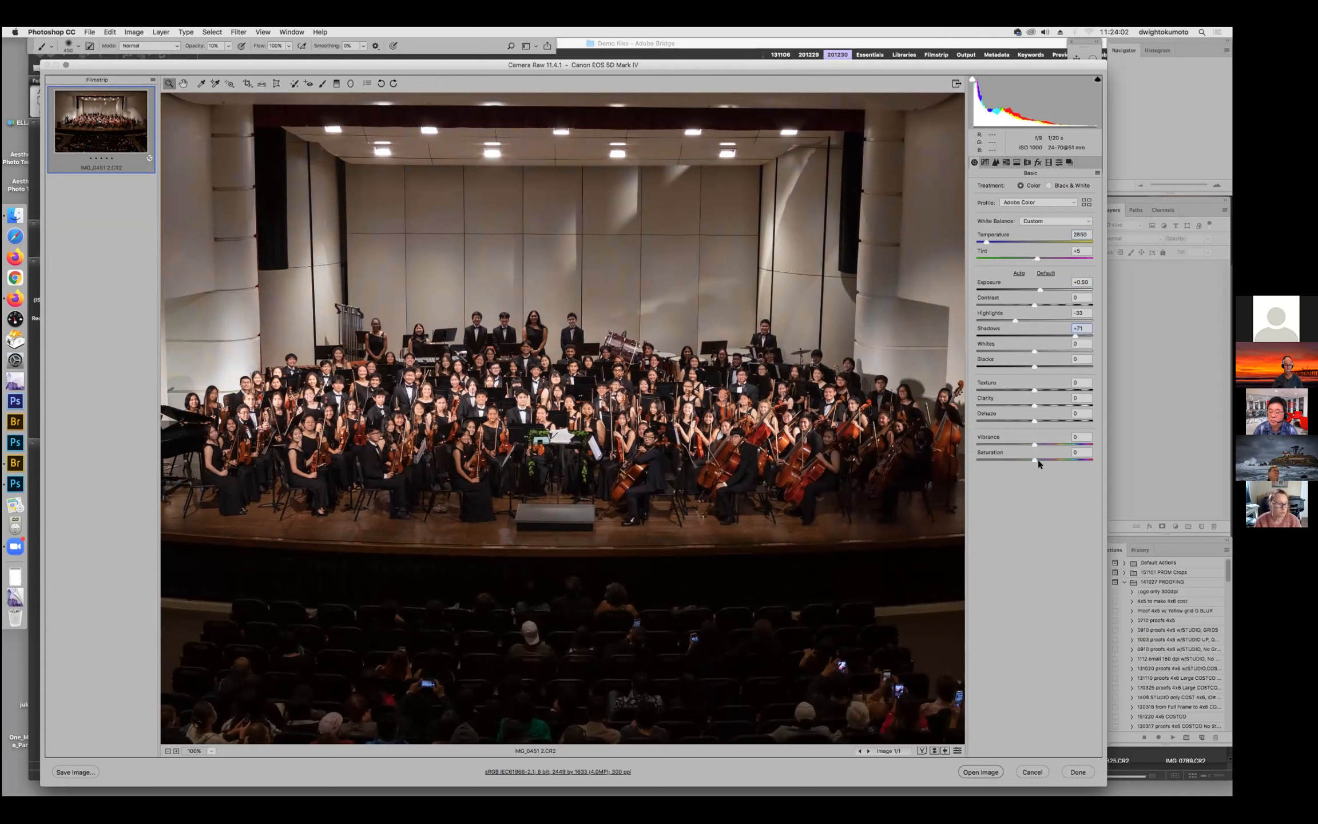
drag(1038, 455, 1037, 458)
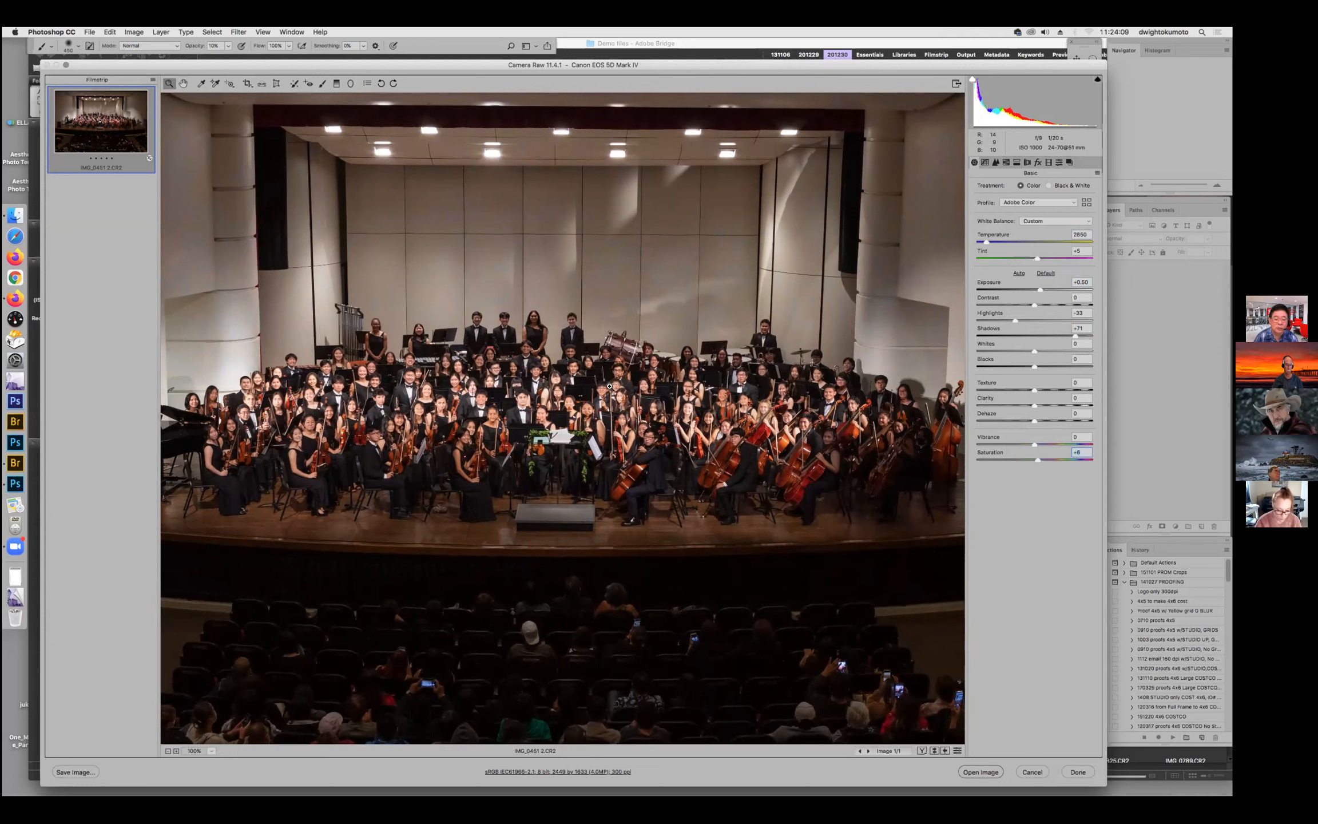
Reset the Radial Filter's local corrections and draw an elliptical radial filter around the darker cello and bass section.
drag(684, 445, 639, 449)
drag(814, 454, 723, 440)
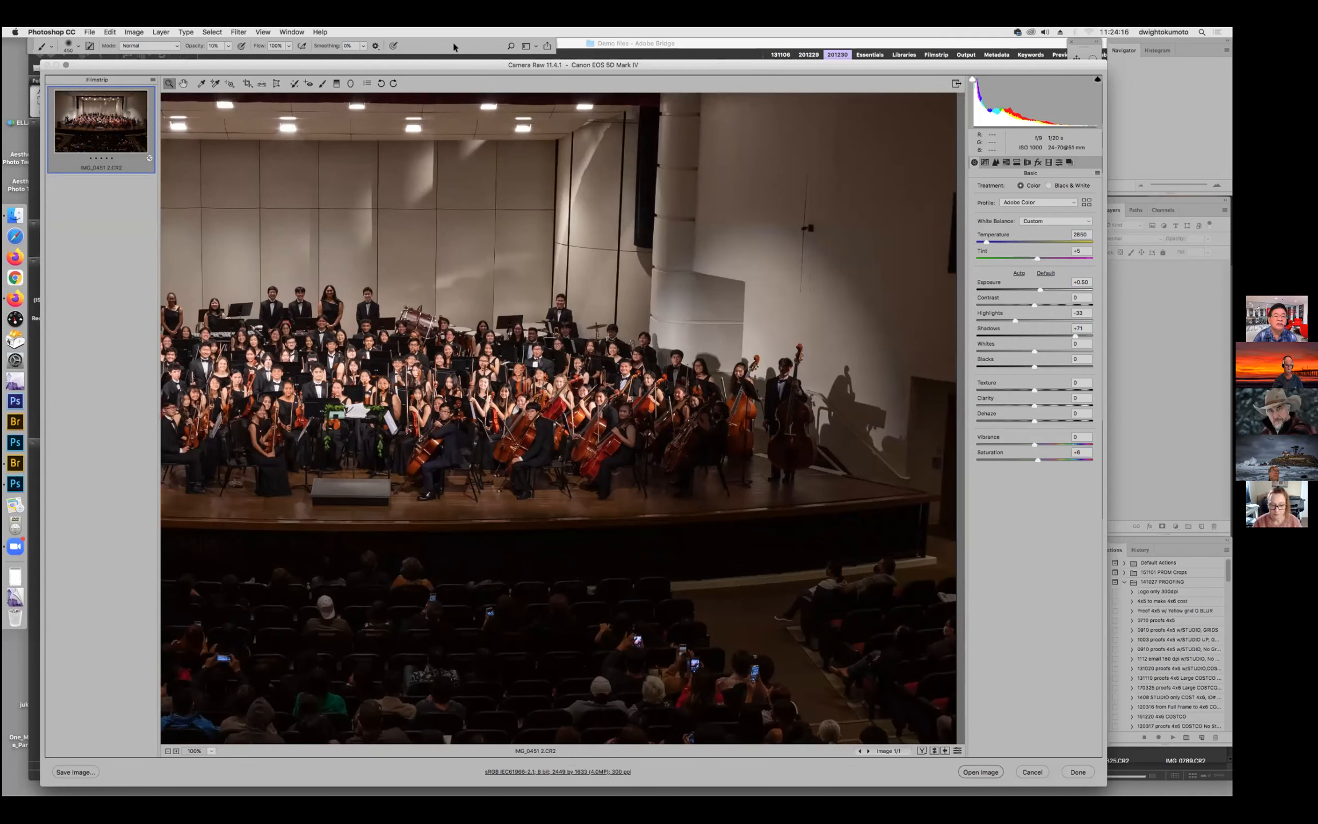
click(351, 84)
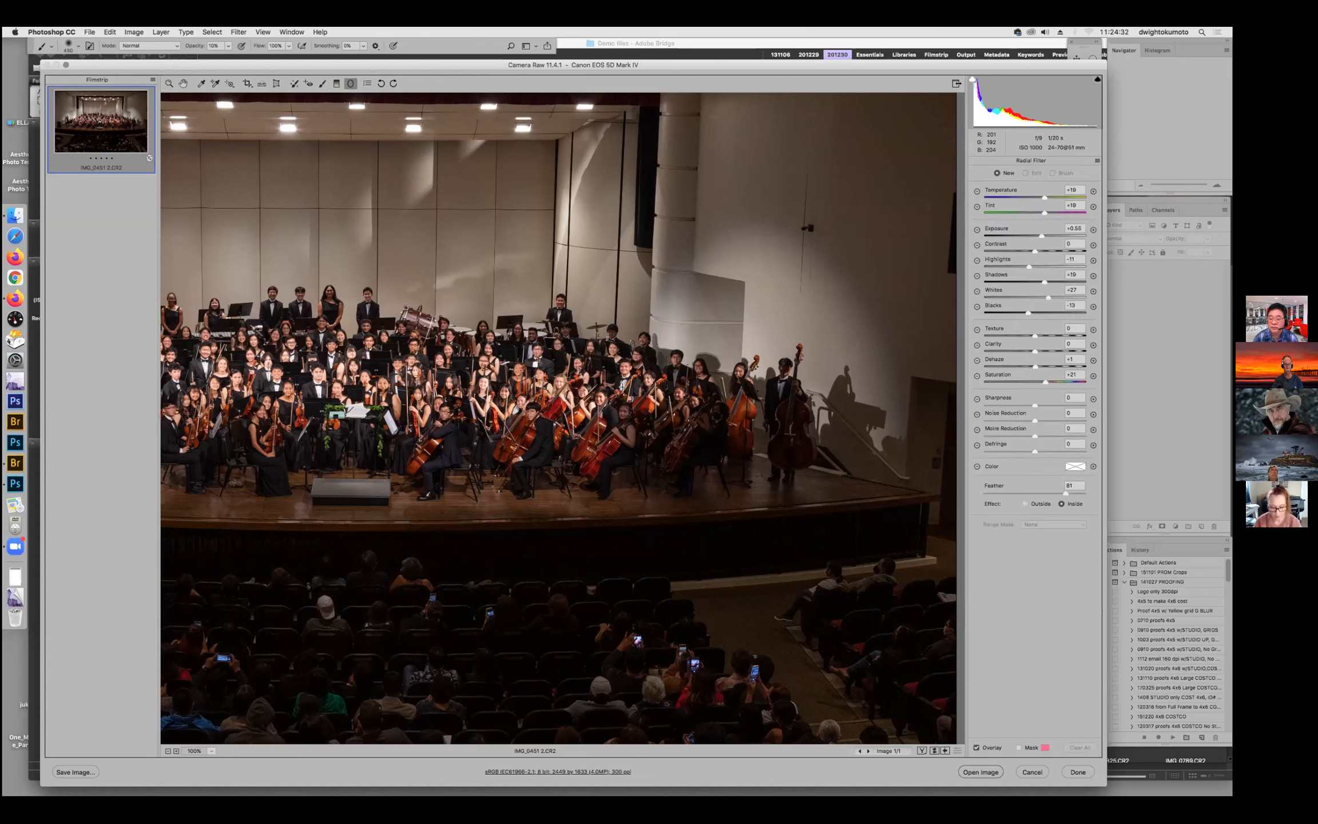
click(1097, 163)
click(1118, 186)
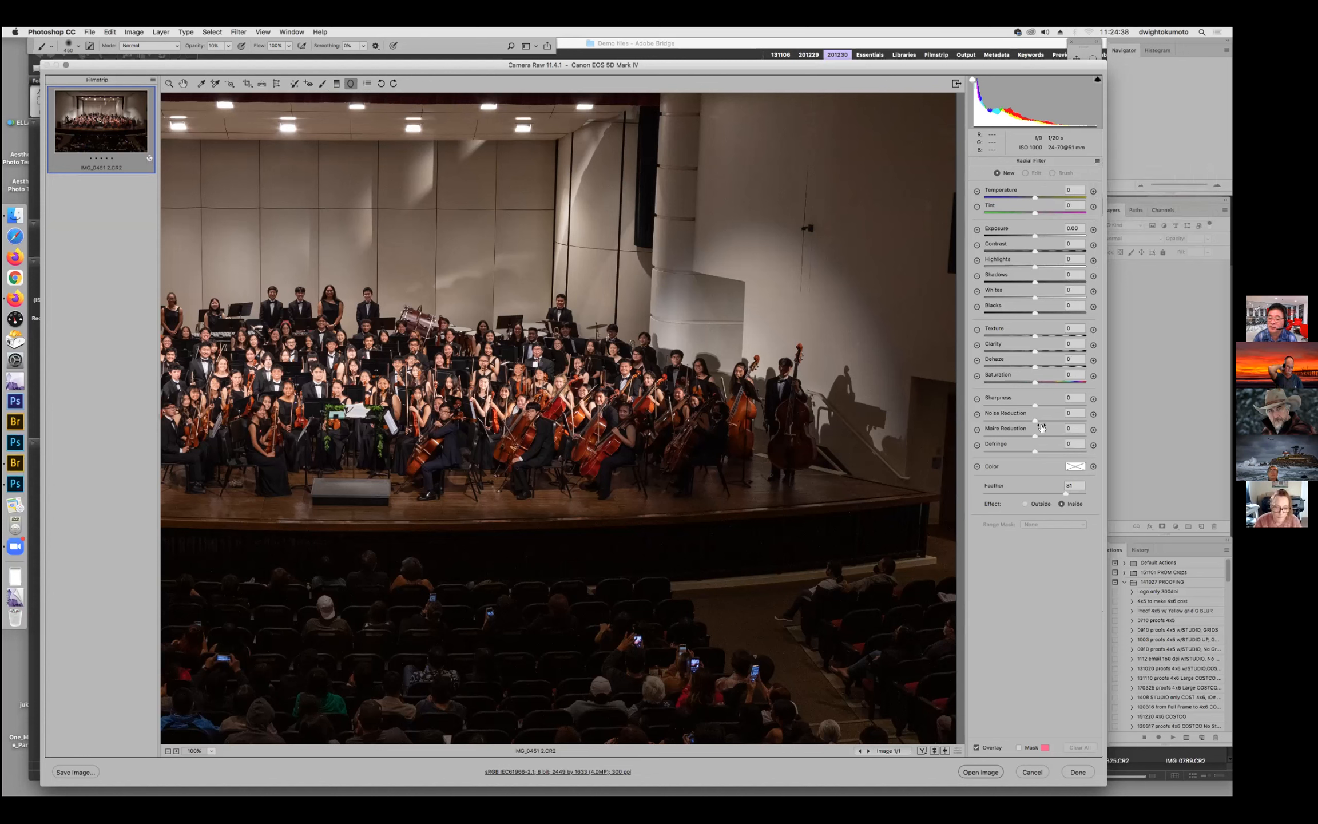
drag(703, 445, 809, 497)
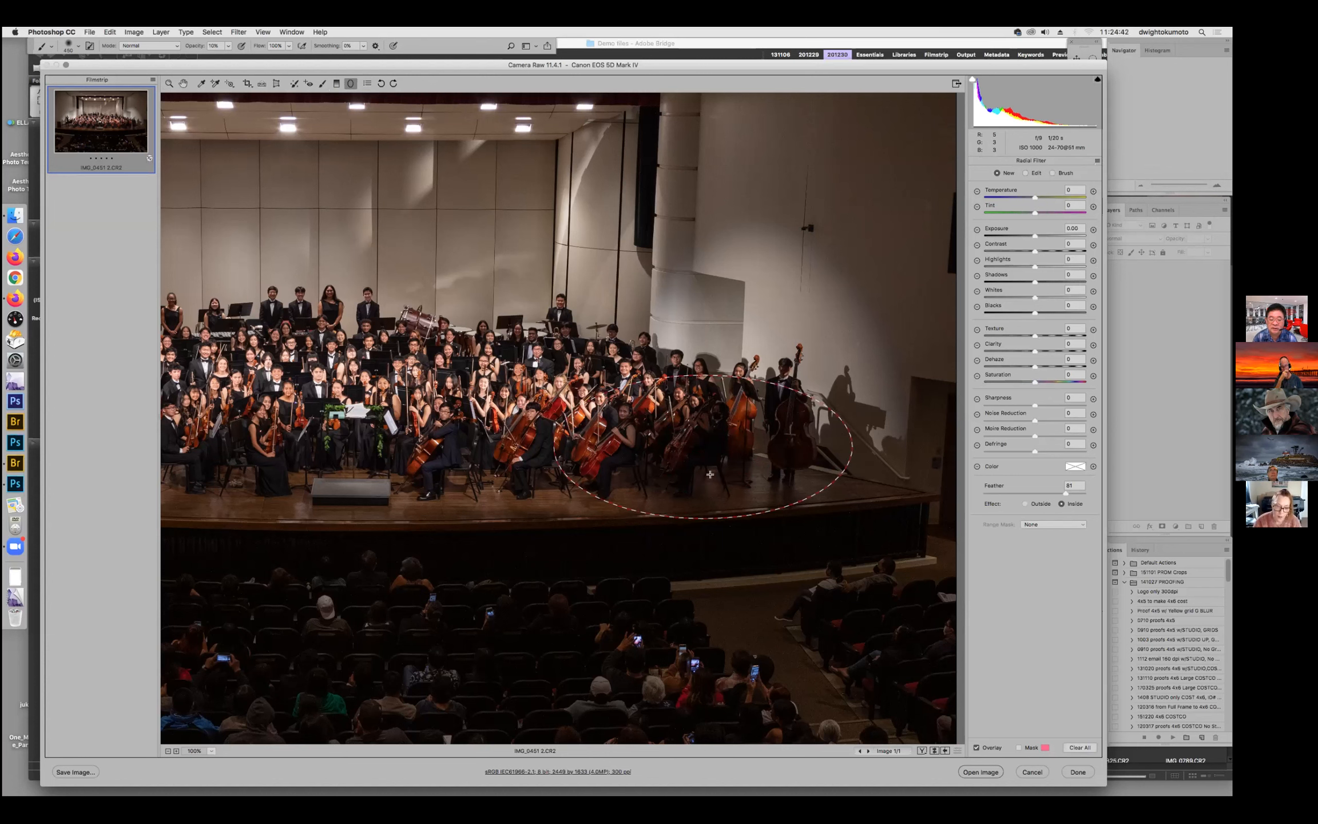
Shift the radial filter over the cello and bass players, refine its ellipse, and set its exposure to +2.15.
drag(703, 446, 722, 423)
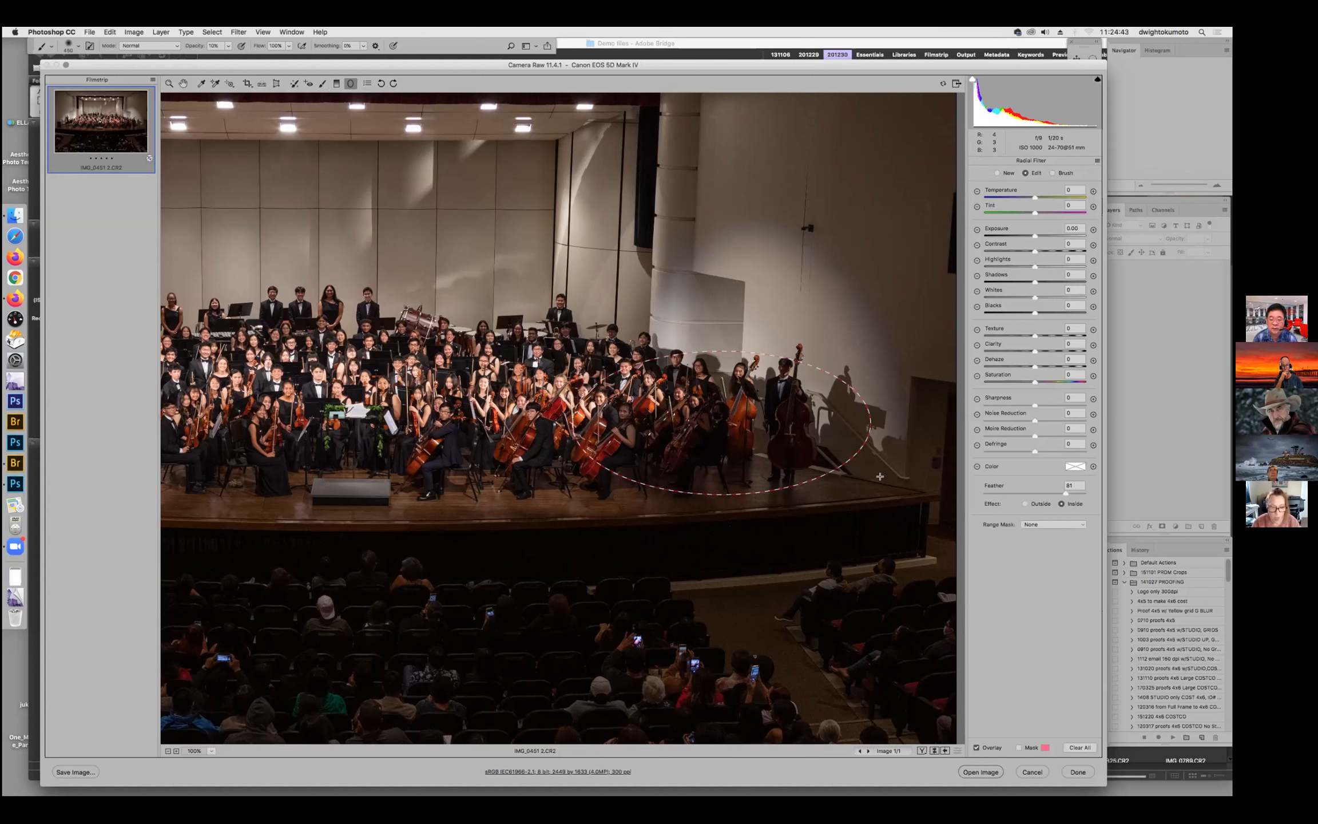
drag(860, 461, 863, 441)
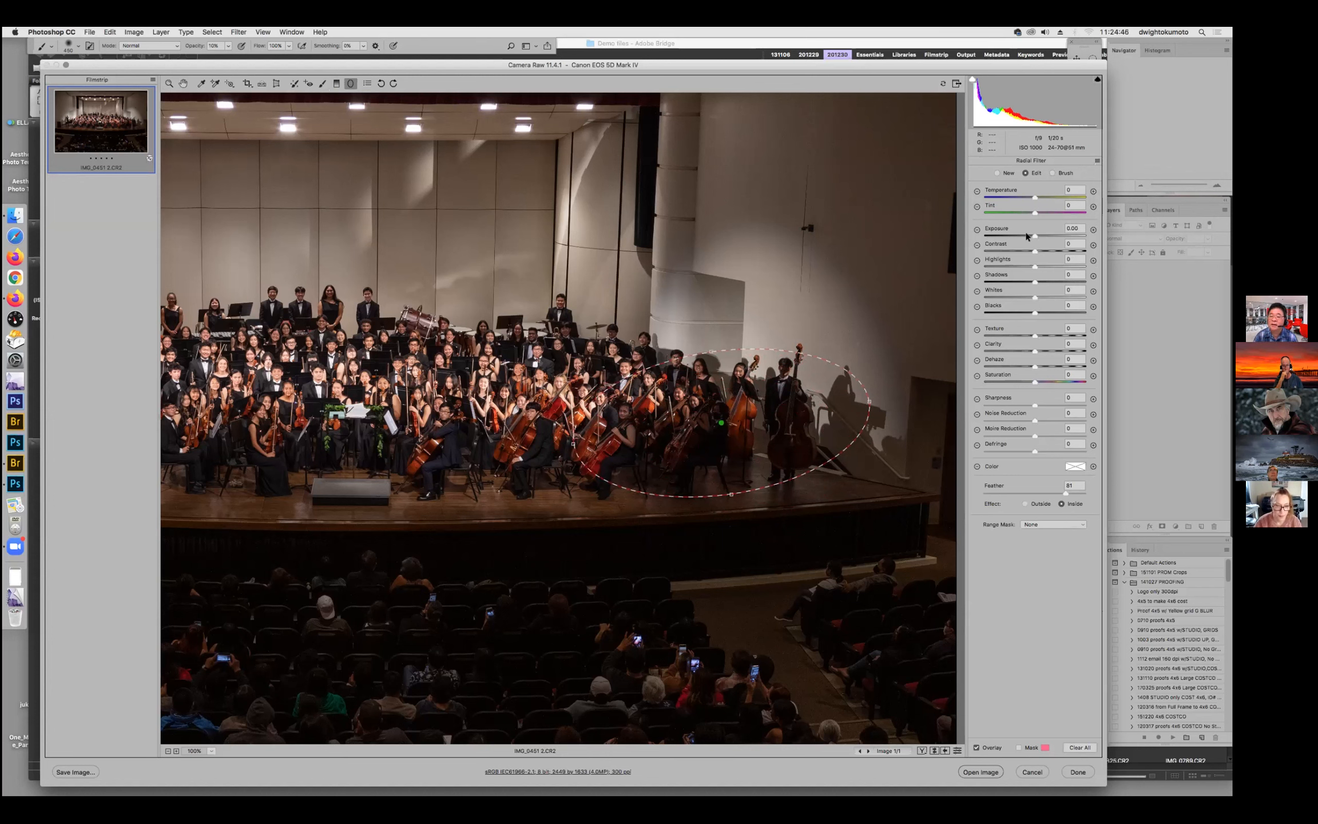
drag(1034, 235, 1056, 233)
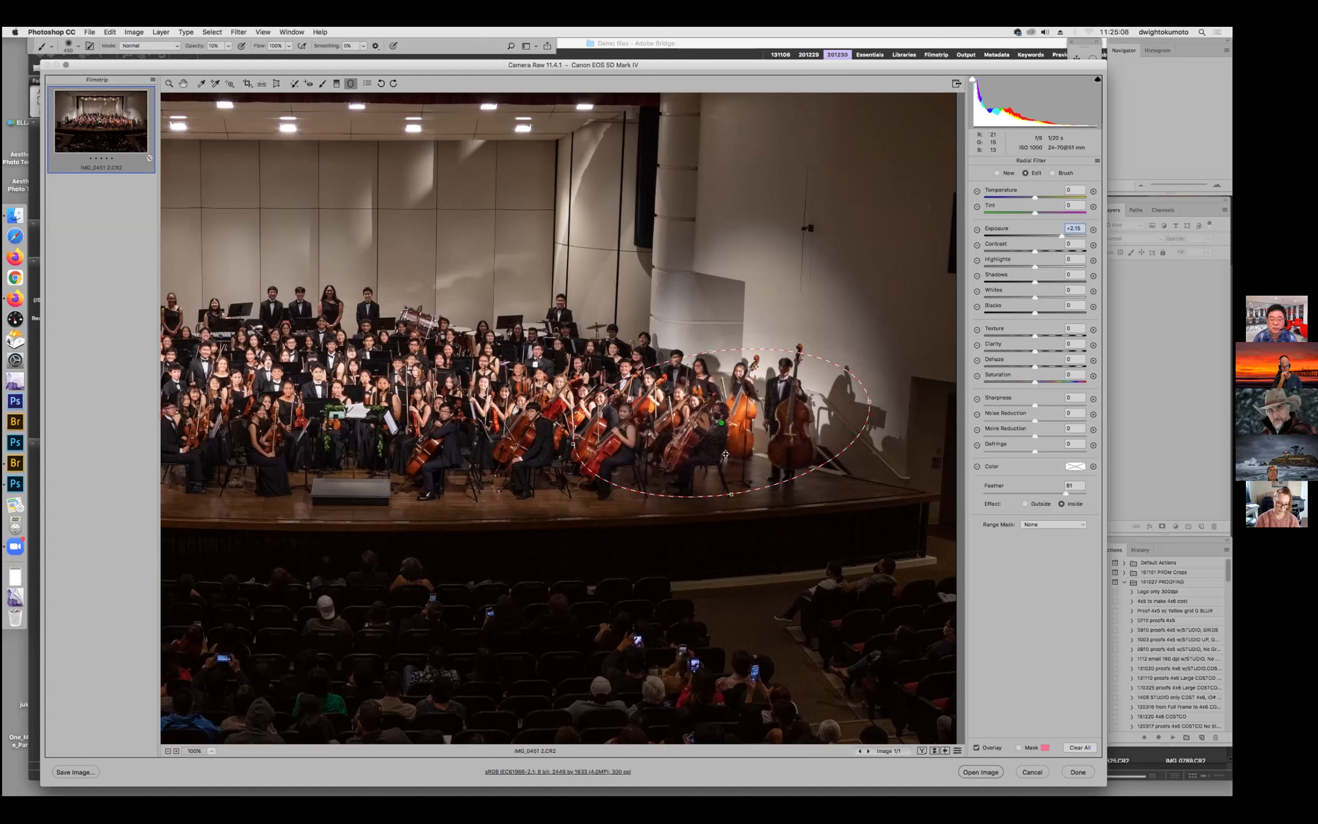
Check the masked cellist's dark clothing up close and set the radial filter's noise reduction to +58.
click(690, 456)
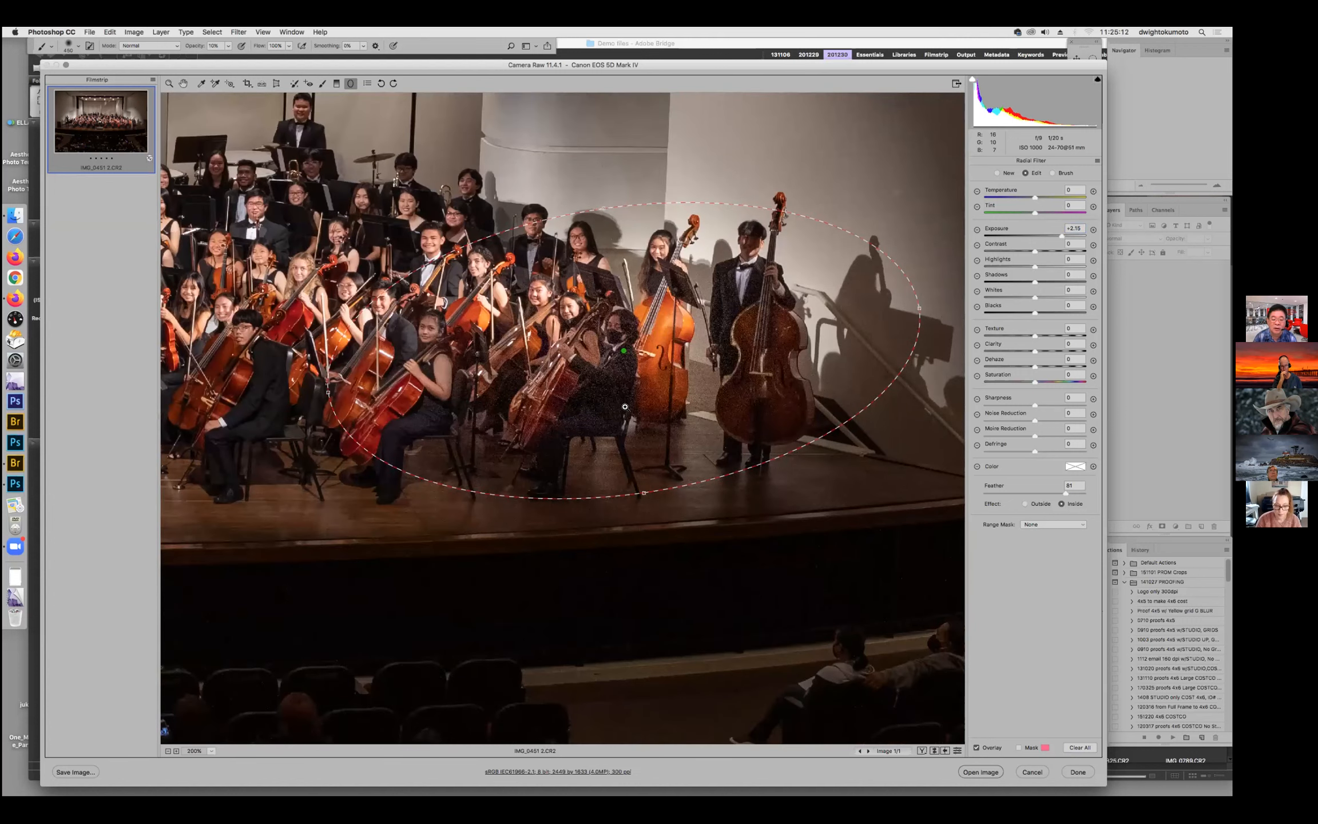
click(624, 406)
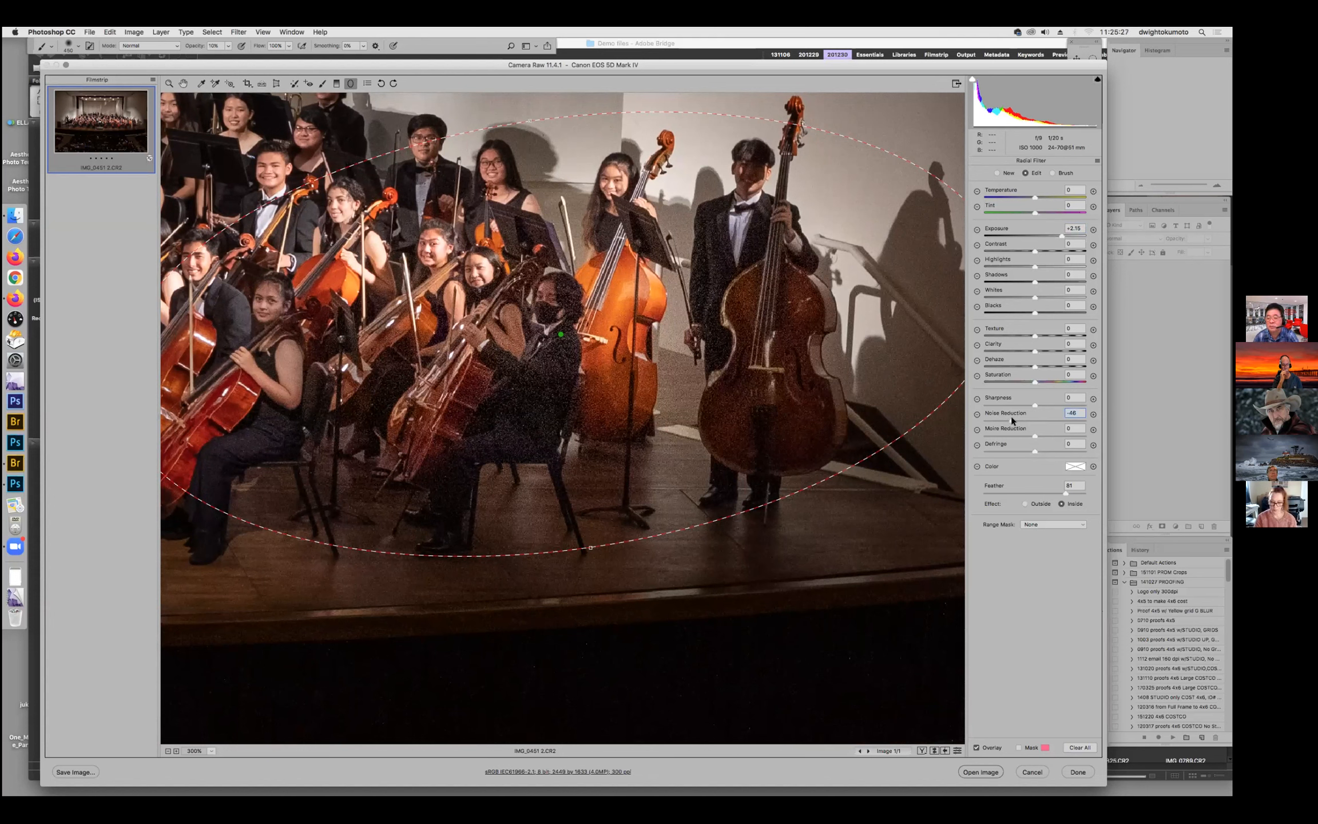
drag(1011, 417, 1063, 416)
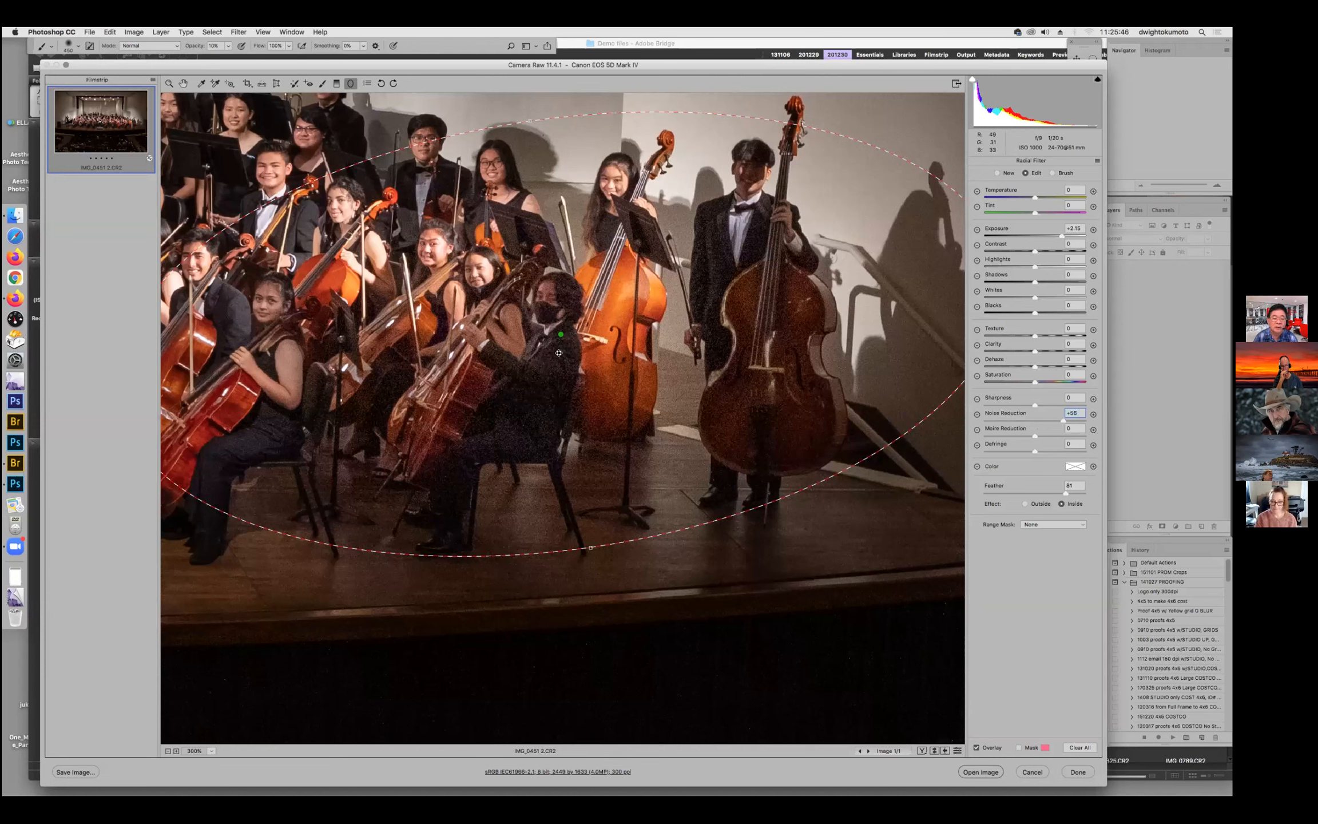
Add a small radial filter over the front-row cellist with exposure +1.15, whites +10 and blacks -7.
drag(544, 373, 790, 375)
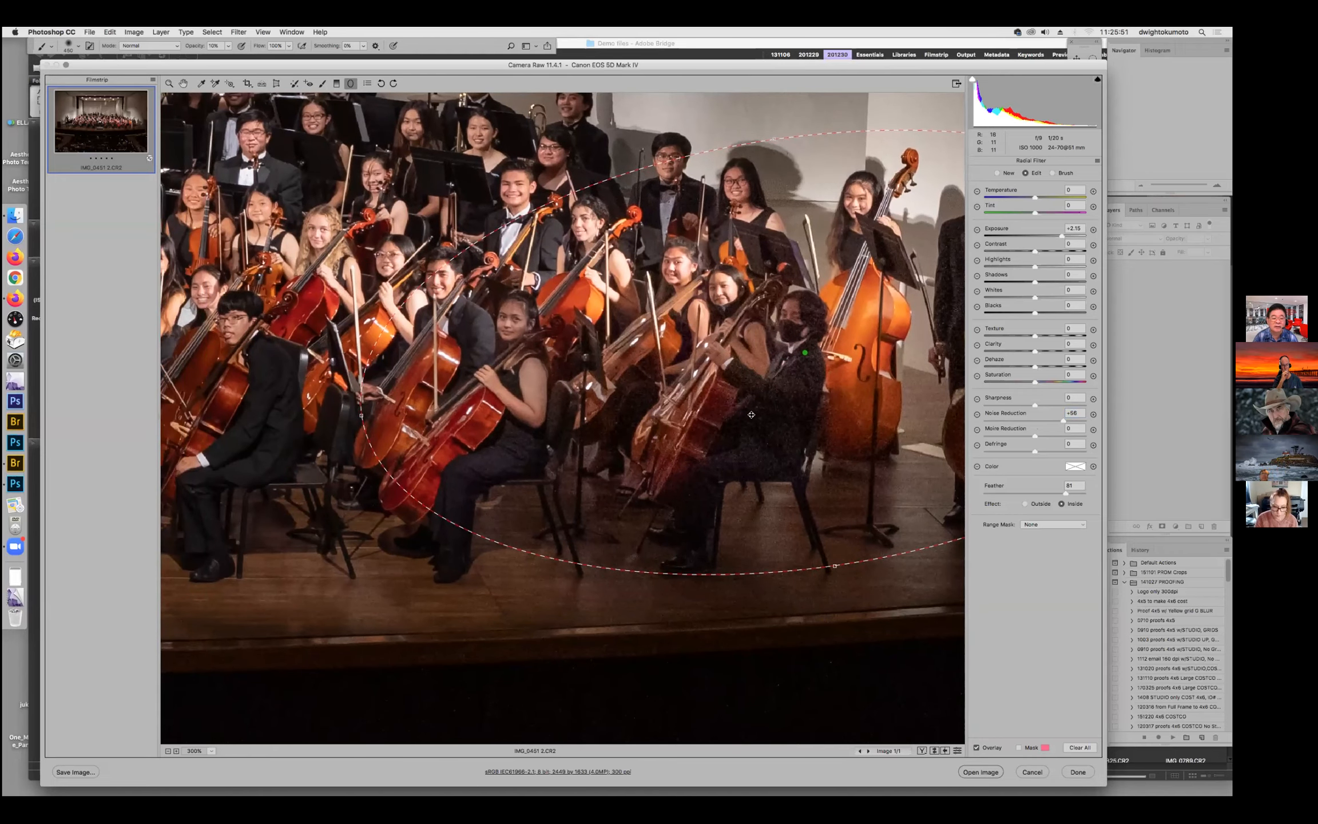
click(997, 173)
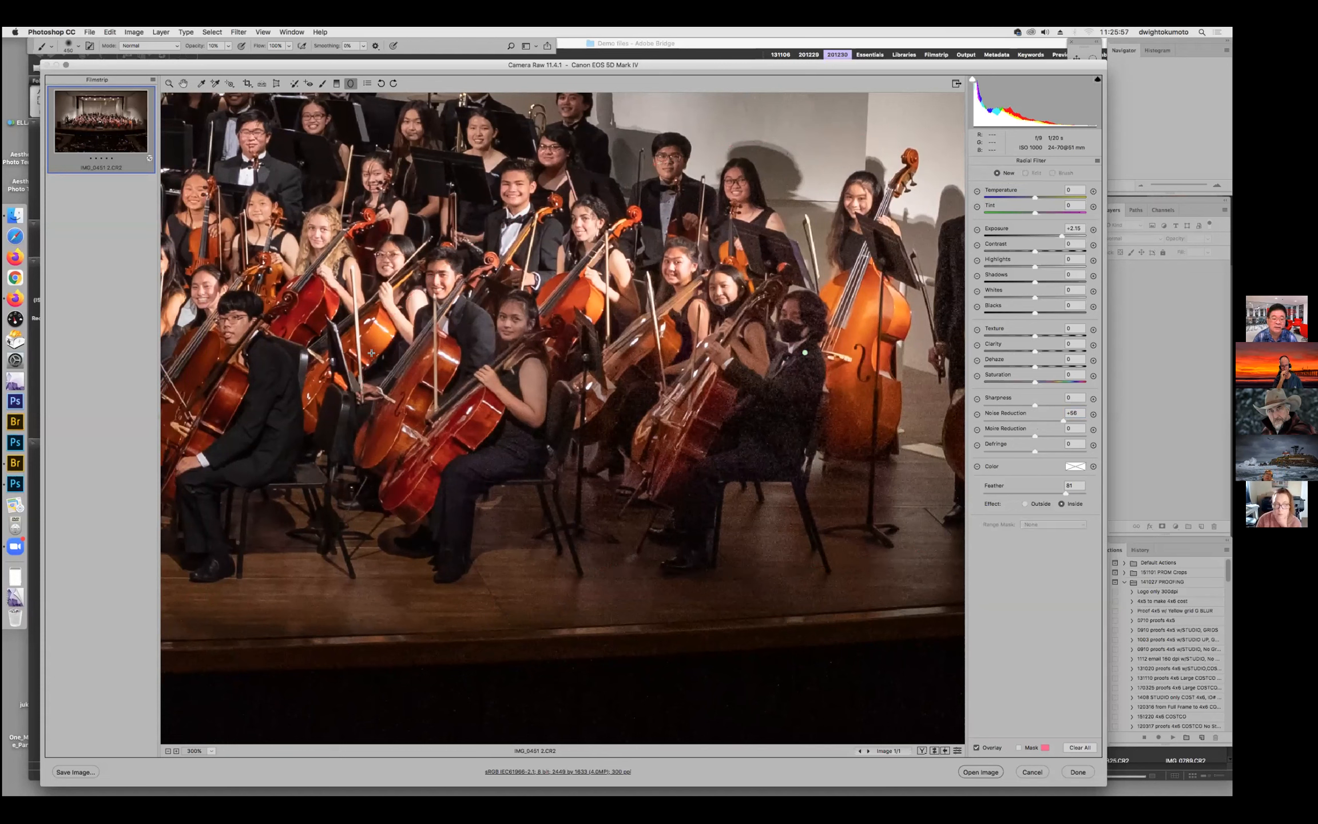
drag(516, 342, 584, 425)
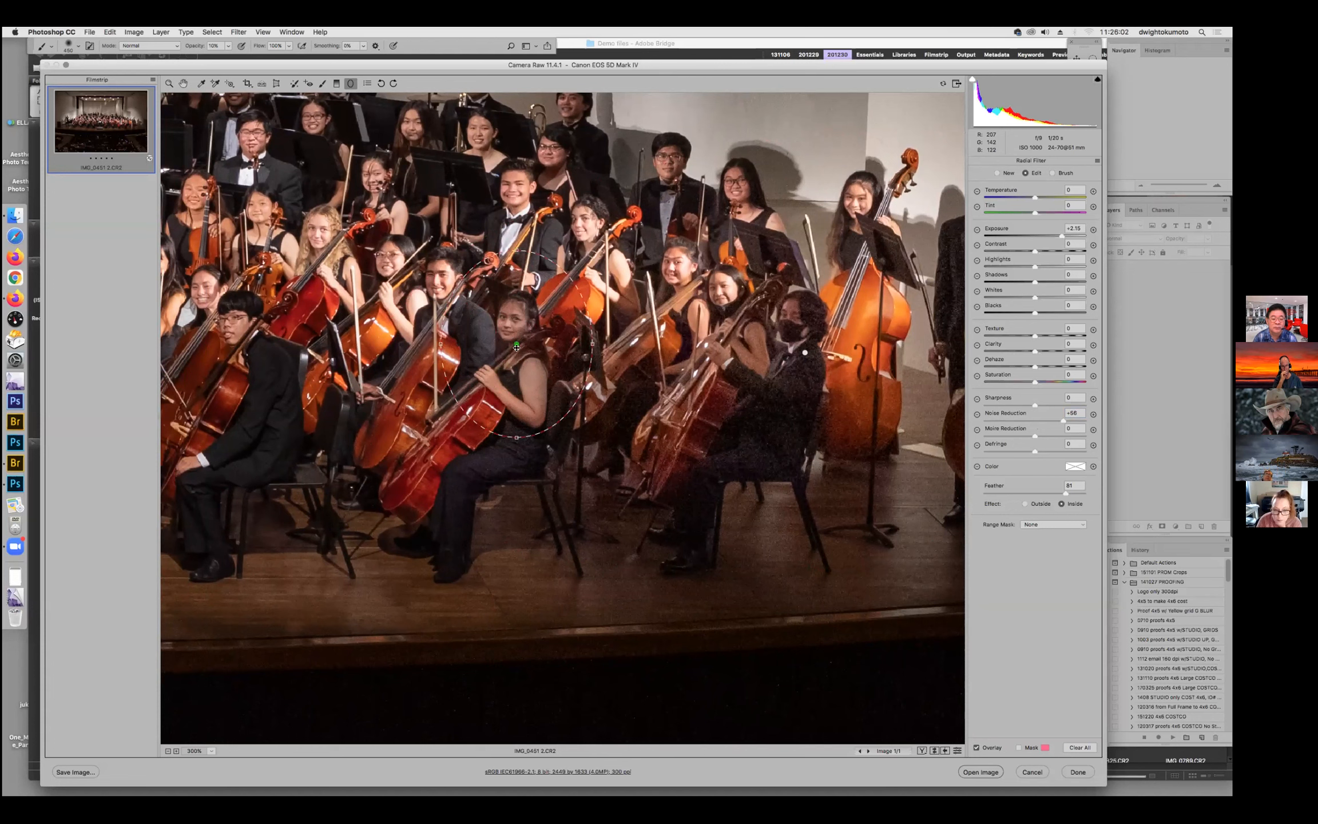
drag(516, 349, 509, 372)
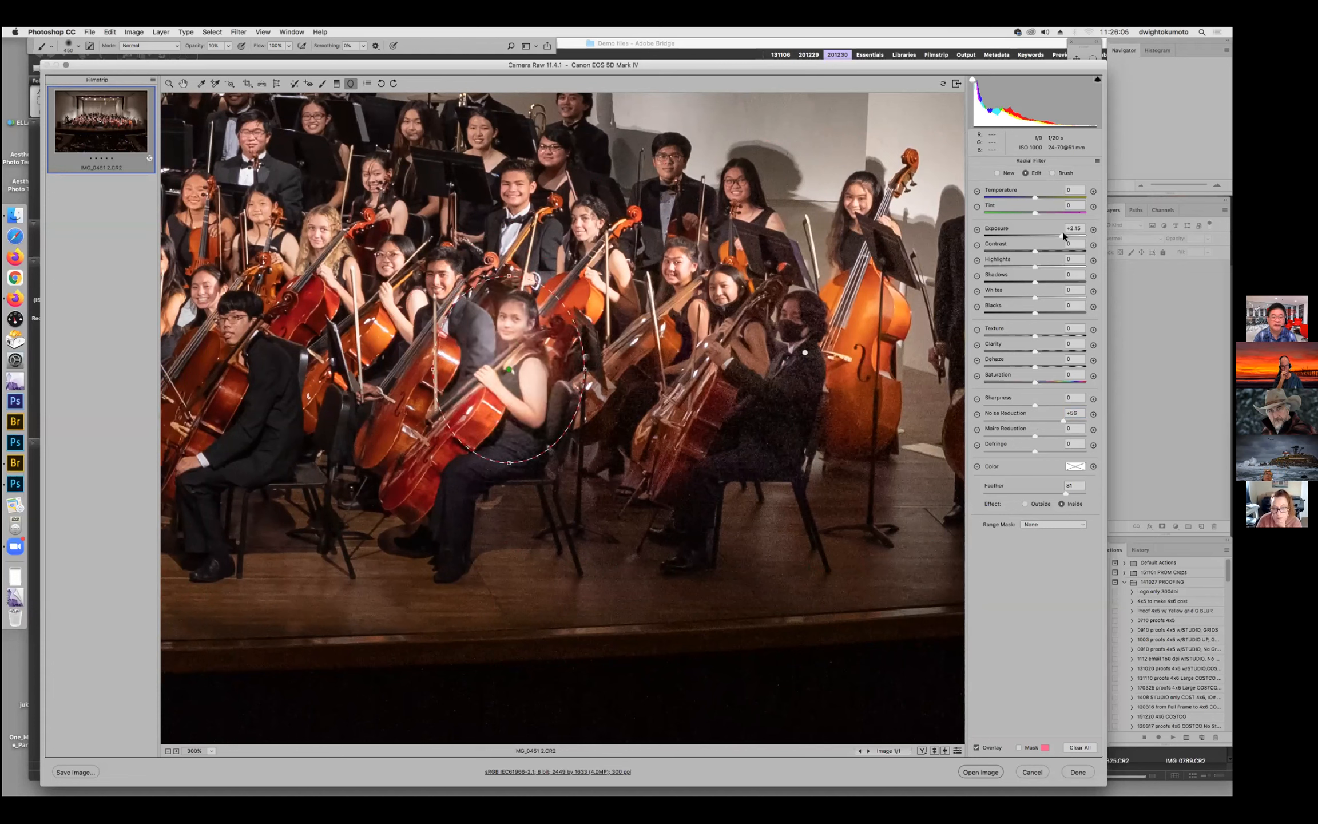
drag(1061, 235, 1048, 234)
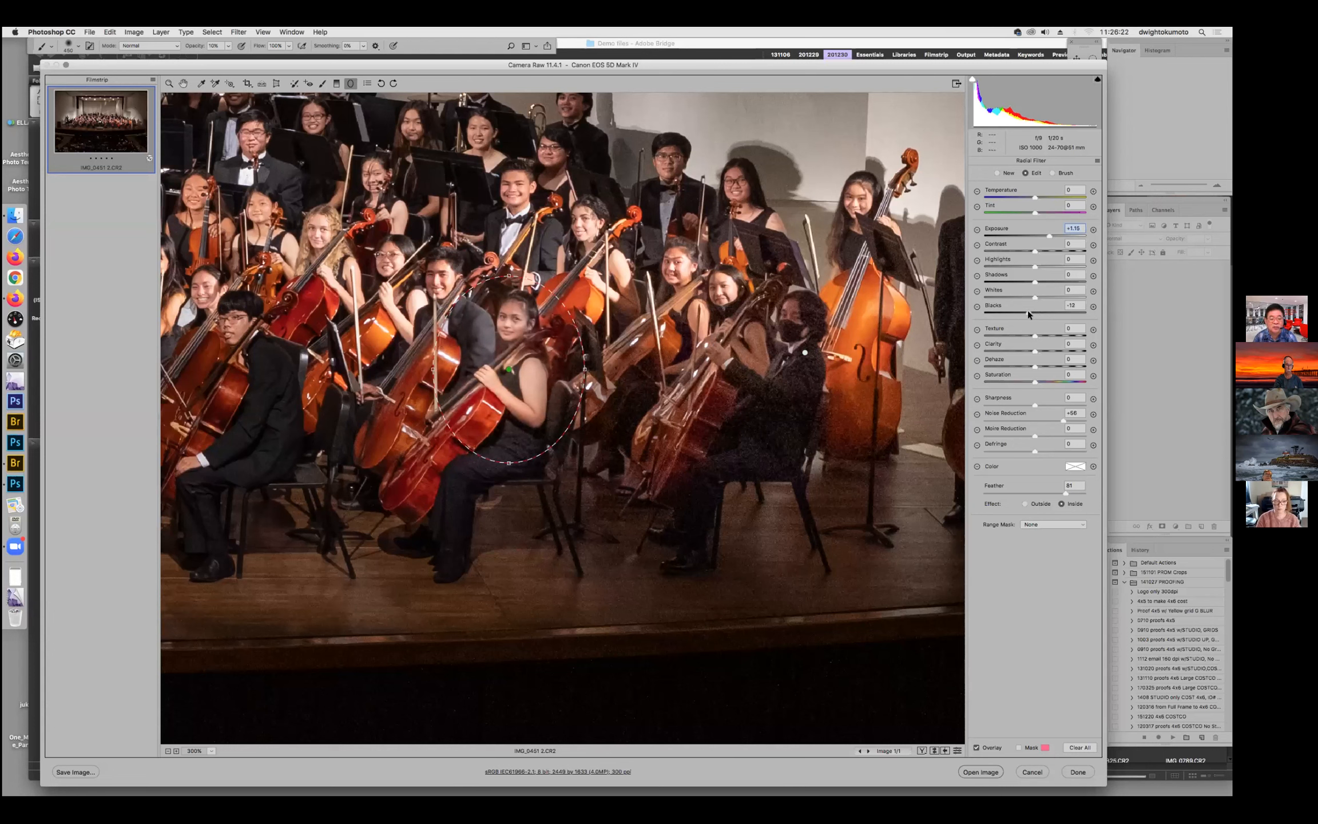
drag(1027, 311, 1041, 296)
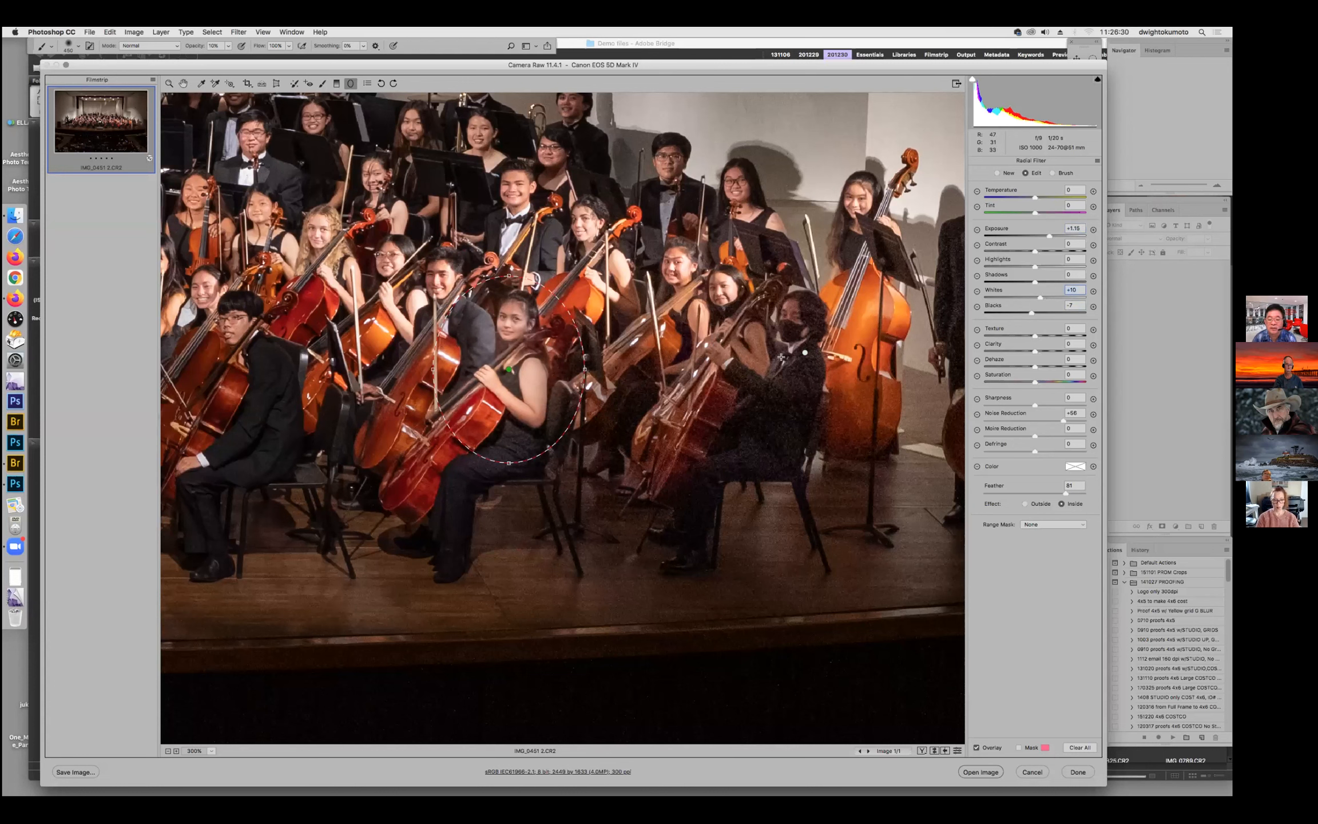
Add another radial filter over the masked cellist and set its texture to +24 and clarity to +30.
drag(772, 317, 813, 375)
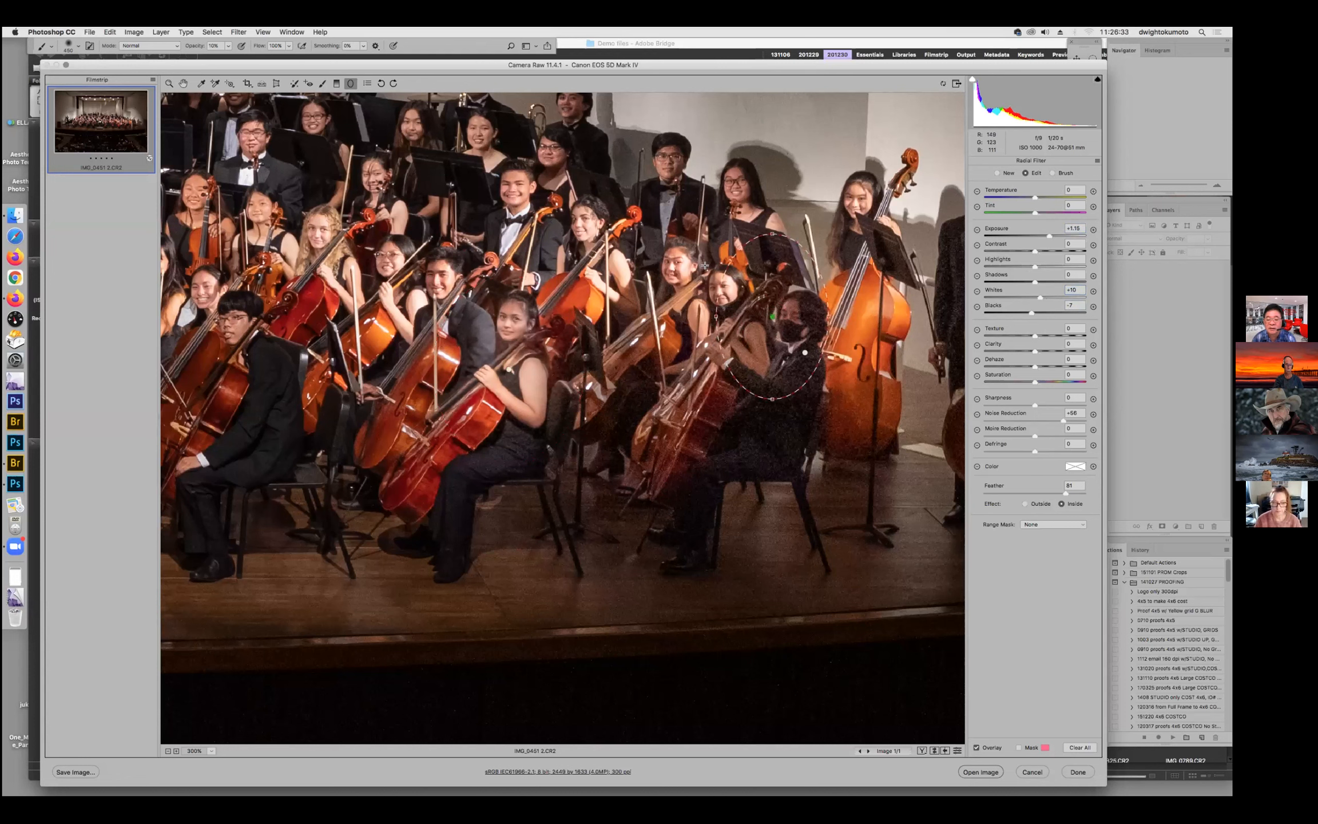
drag(772, 316, 774, 357)
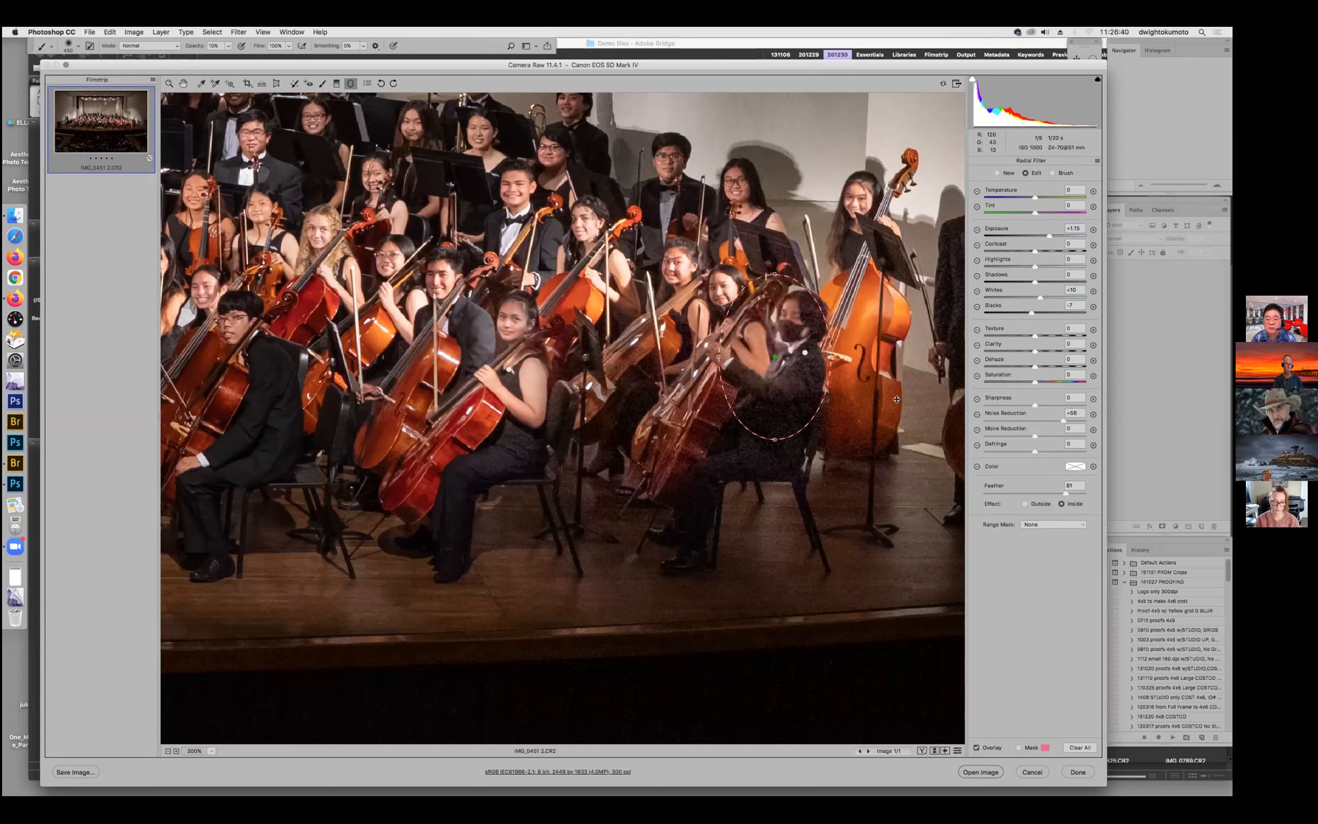
super+click(795, 332)
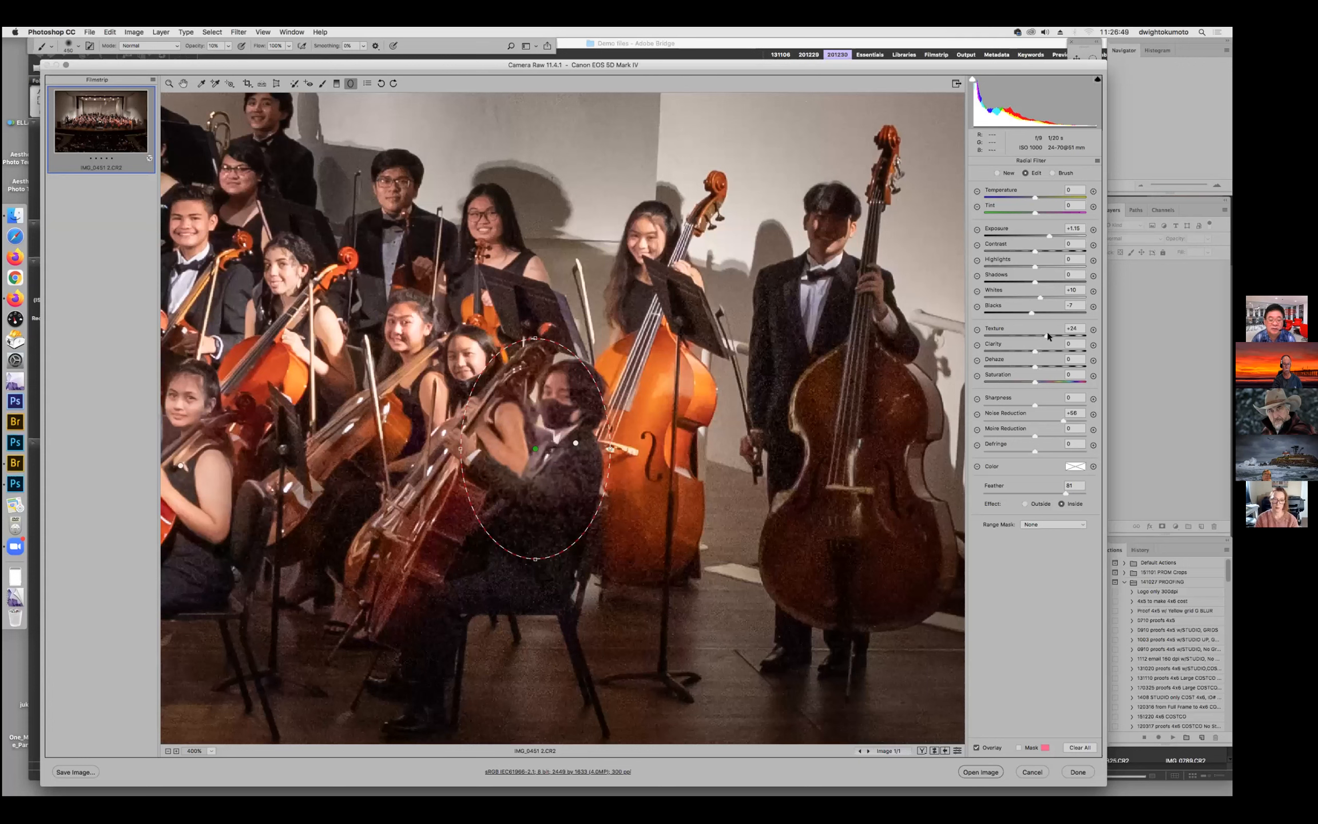
mouse_move(1031, 349)
mouse_down()
mouse_move(1059, 354)
mouse_move(1043, 351)
mouse_up()
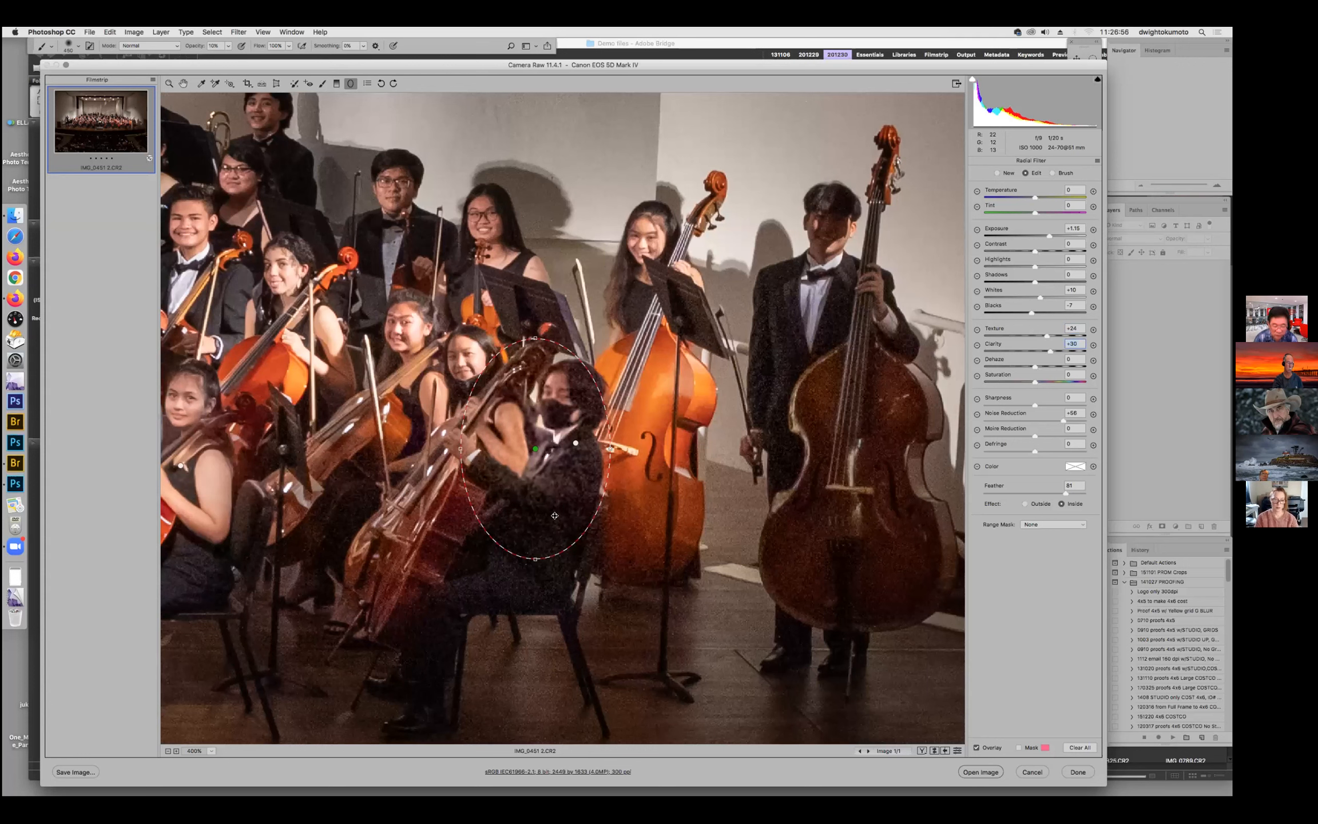
Compare the cello and bass section before and after the corrections using the before/after previews.
key(super+minus)
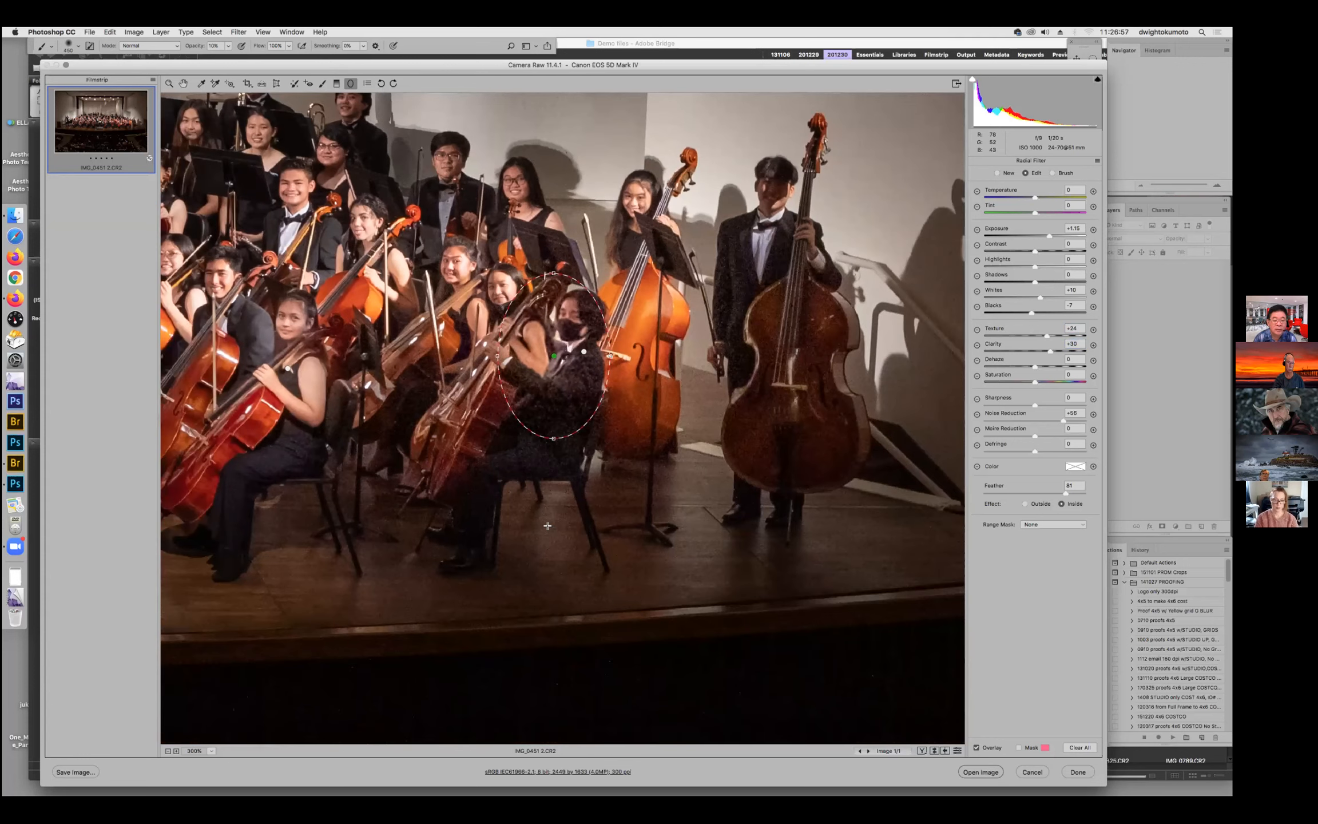
click(920, 750)
drag(777, 467, 719, 467)
click(920, 751)
click(922, 763)
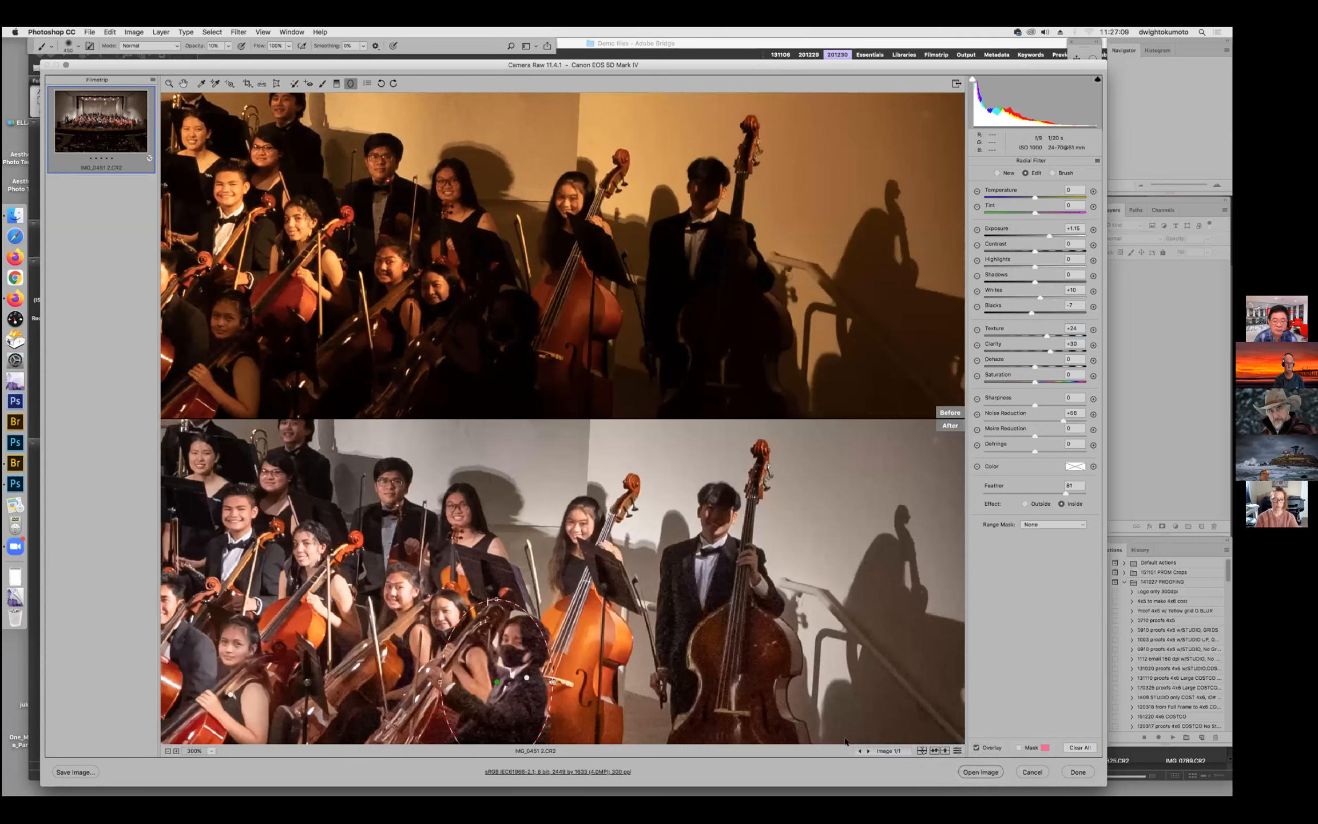
drag(543, 535, 627, 466)
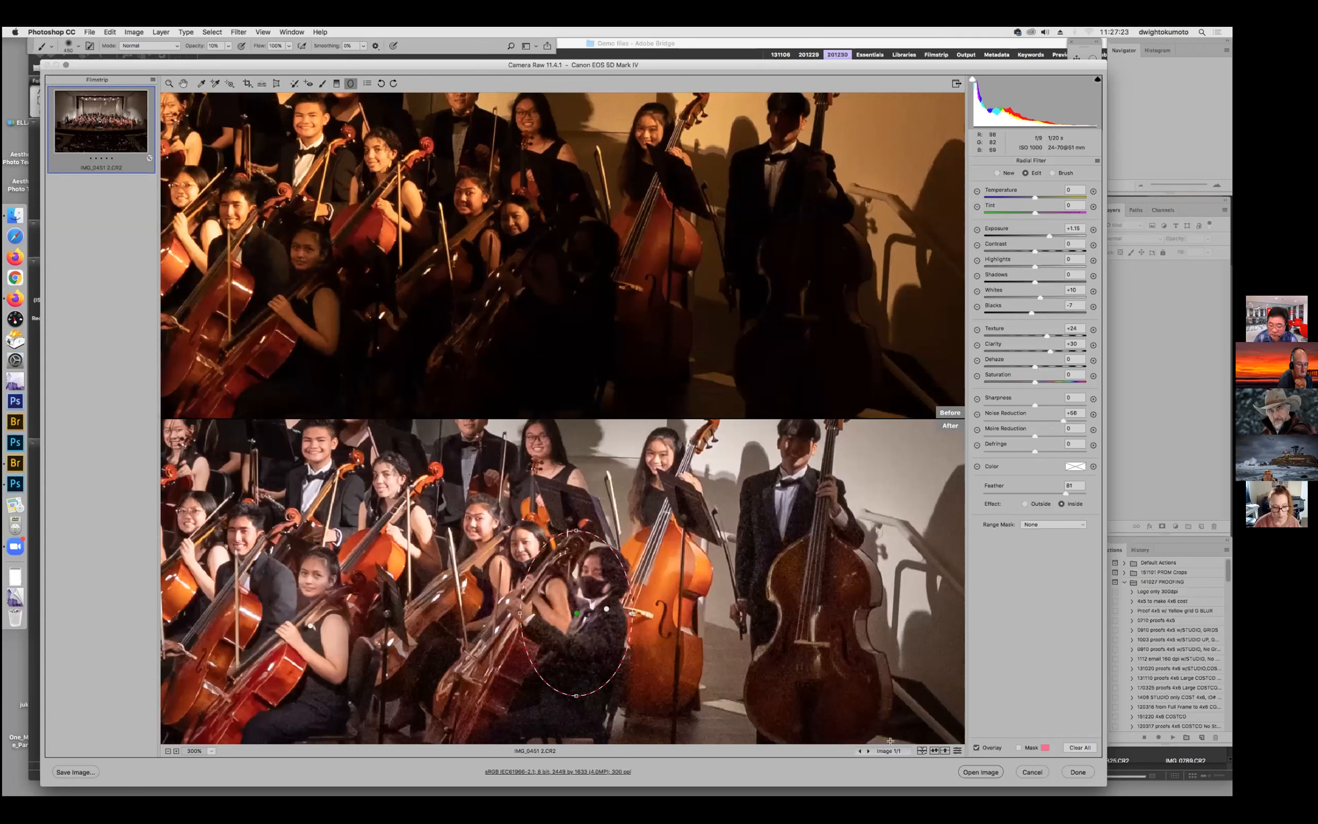
click(921, 751)
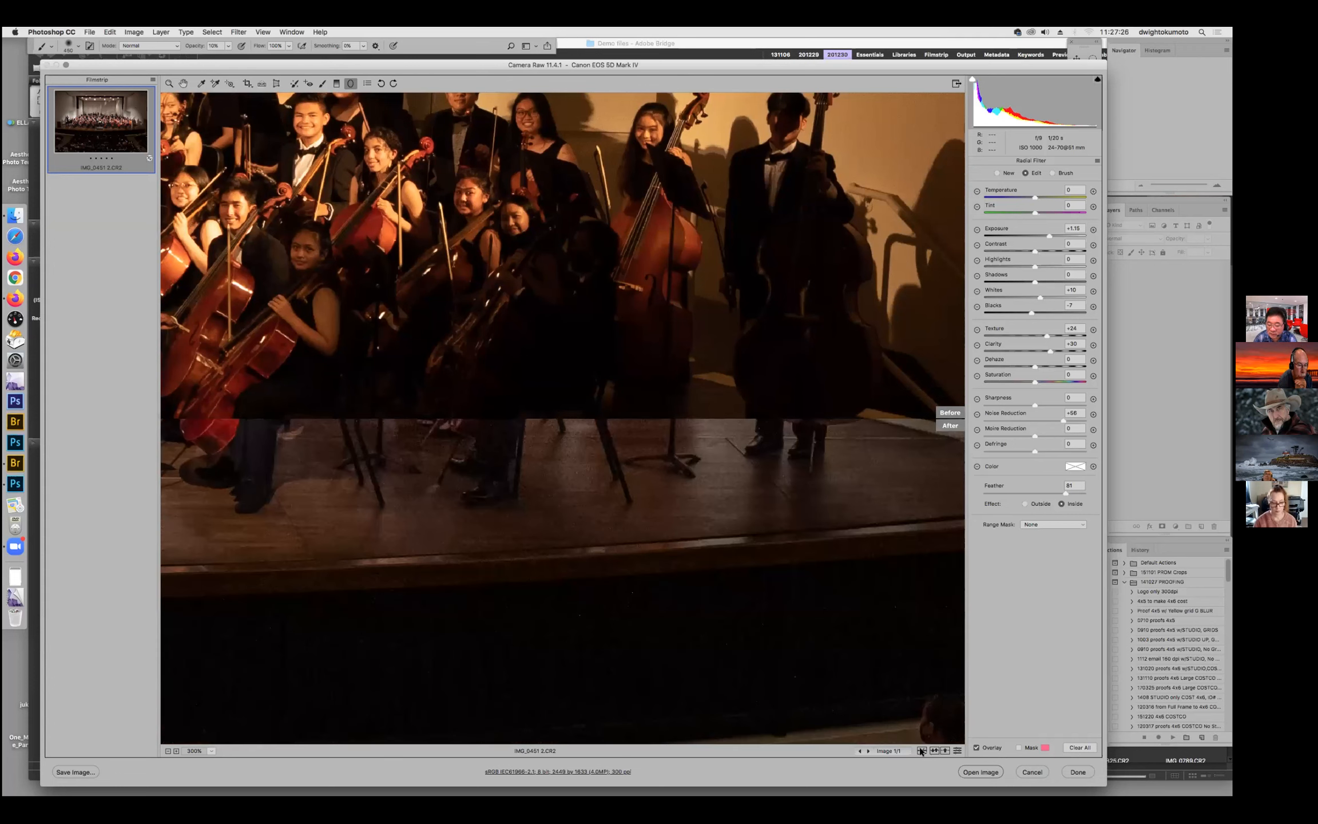
Return the preview to Single View and show the entire orchestra photo.
click(921, 750)
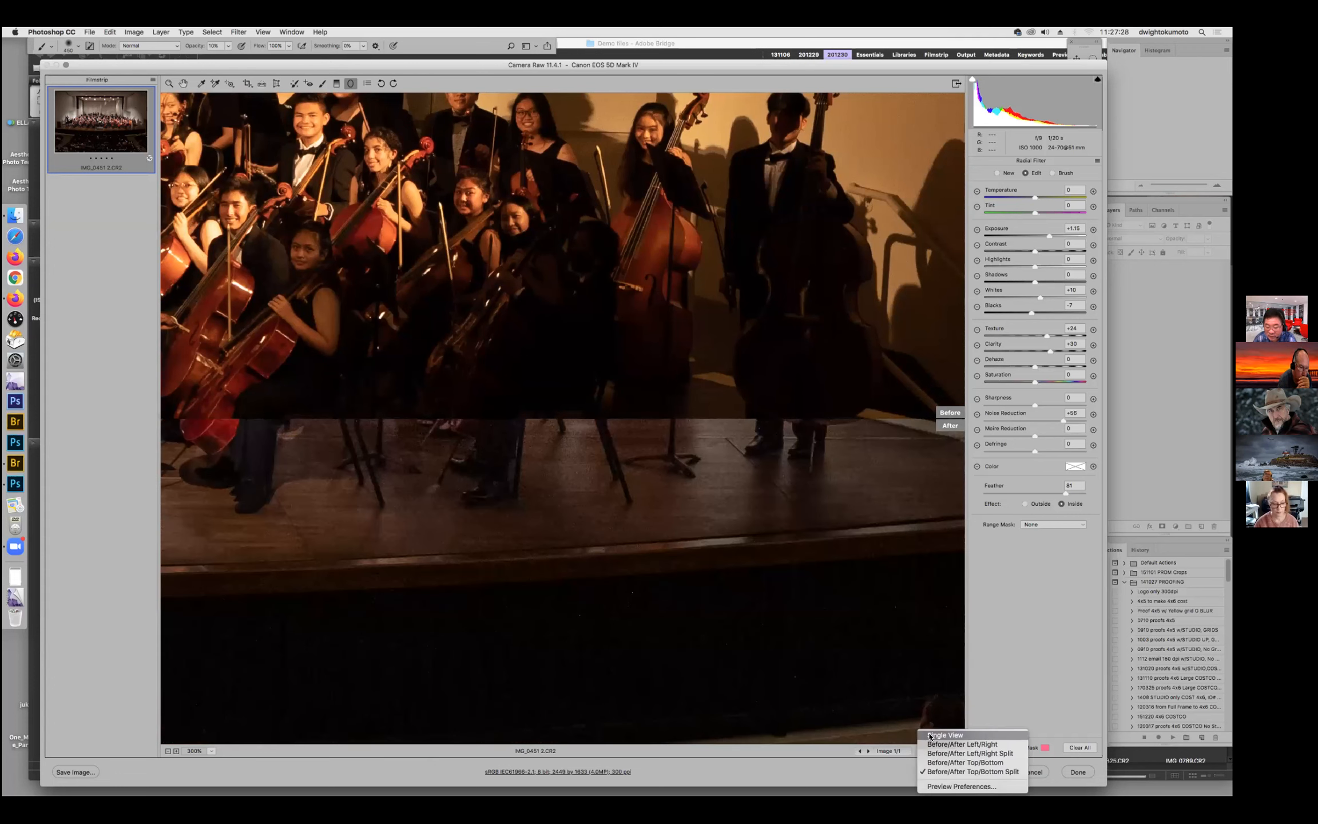
click(930, 737)
alt+click(696, 558)
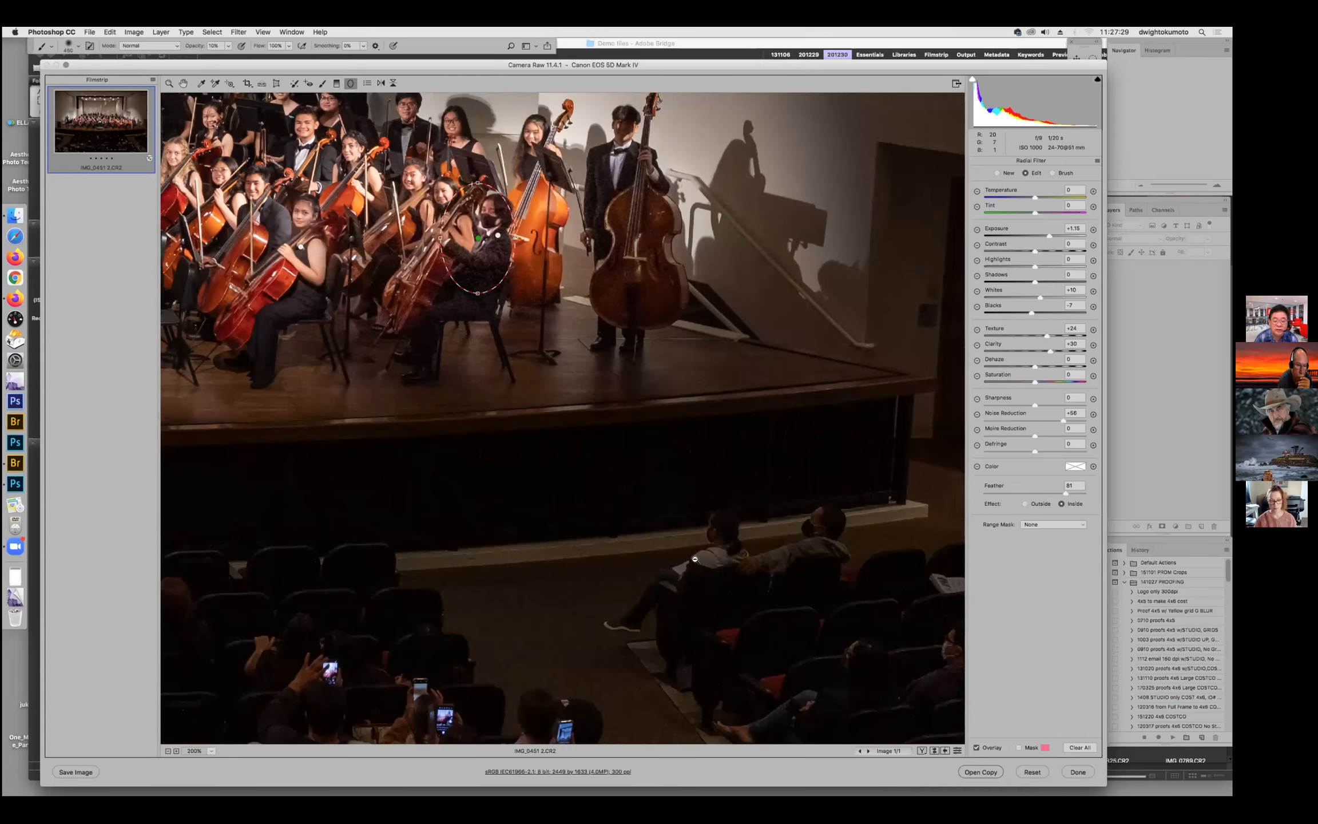
alt+click(613, 509)
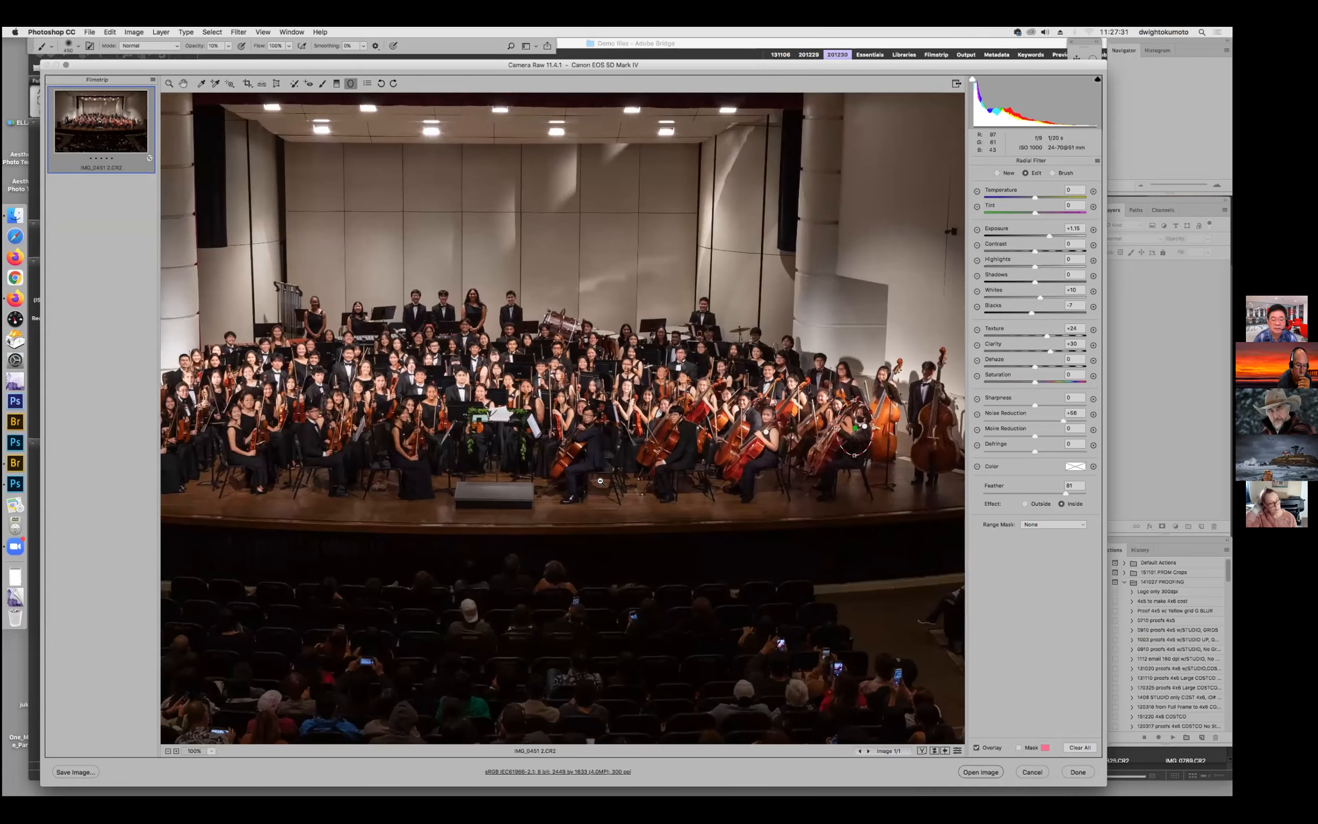
alt+click(600, 481)
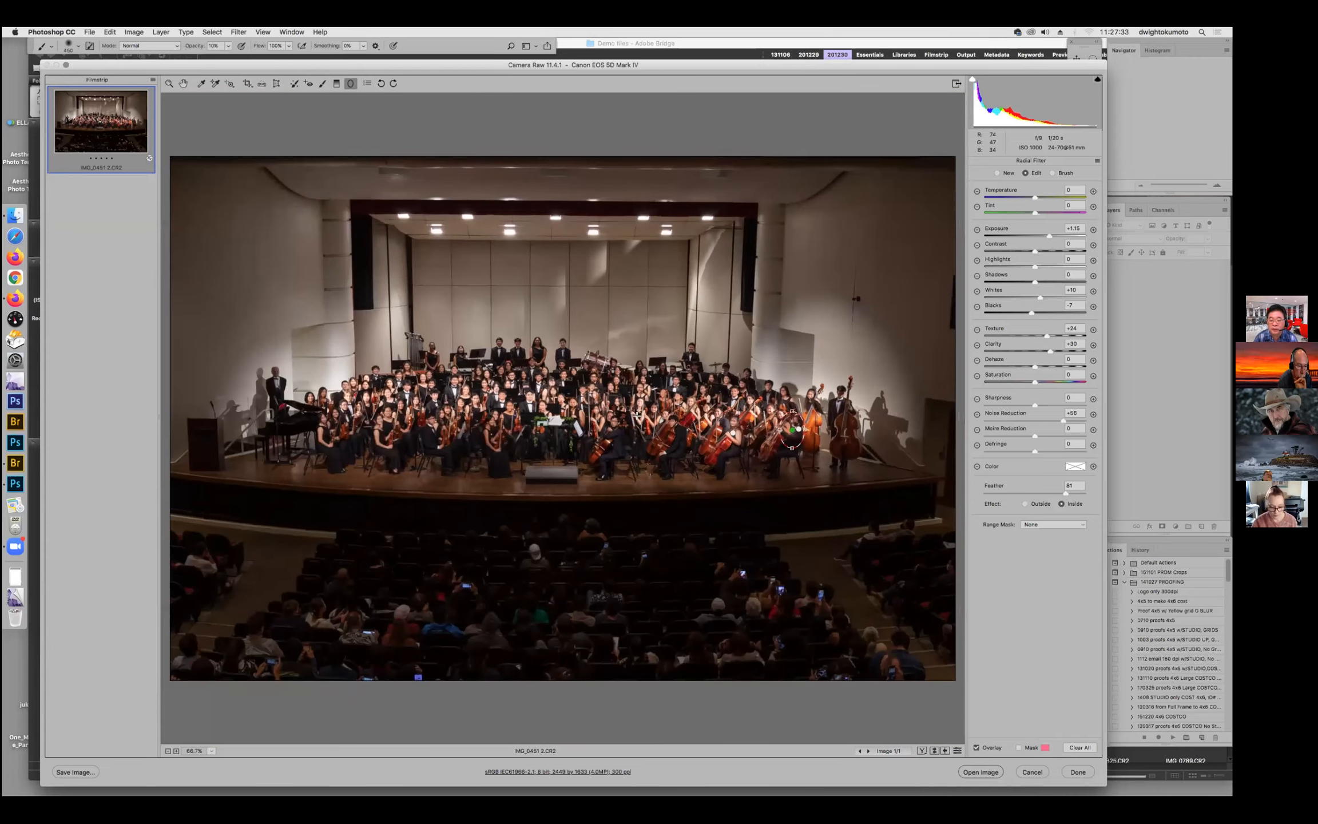
Compare the whole orchestra photo in Before/After Top/Bottom view with the filter overlay hidden.
click(923, 751)
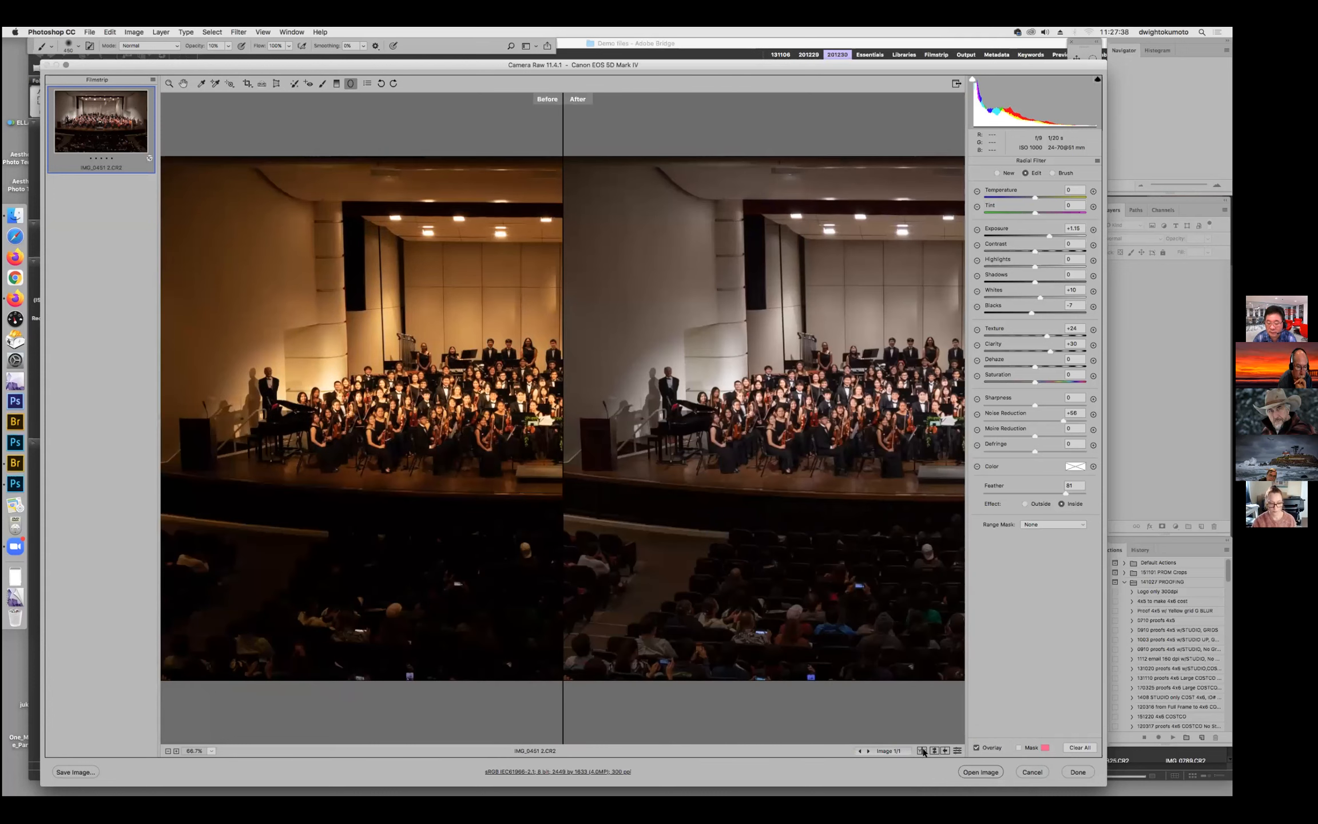
click(923, 752)
click(944, 762)
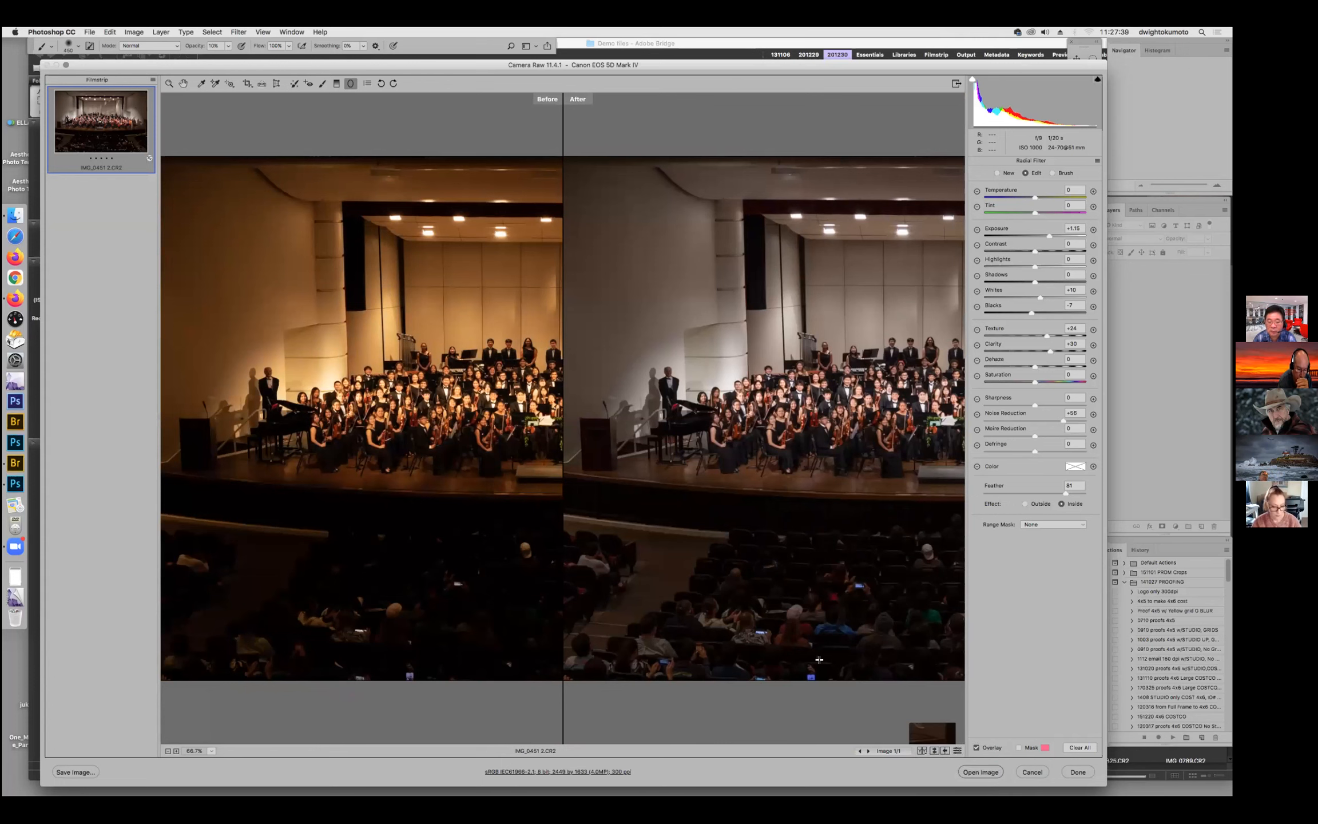
super+click(778, 479)
super+click(778, 479)
alt+super+click(778, 478)
alt+super+click(778, 479)
drag(776, 478, 778, 425)
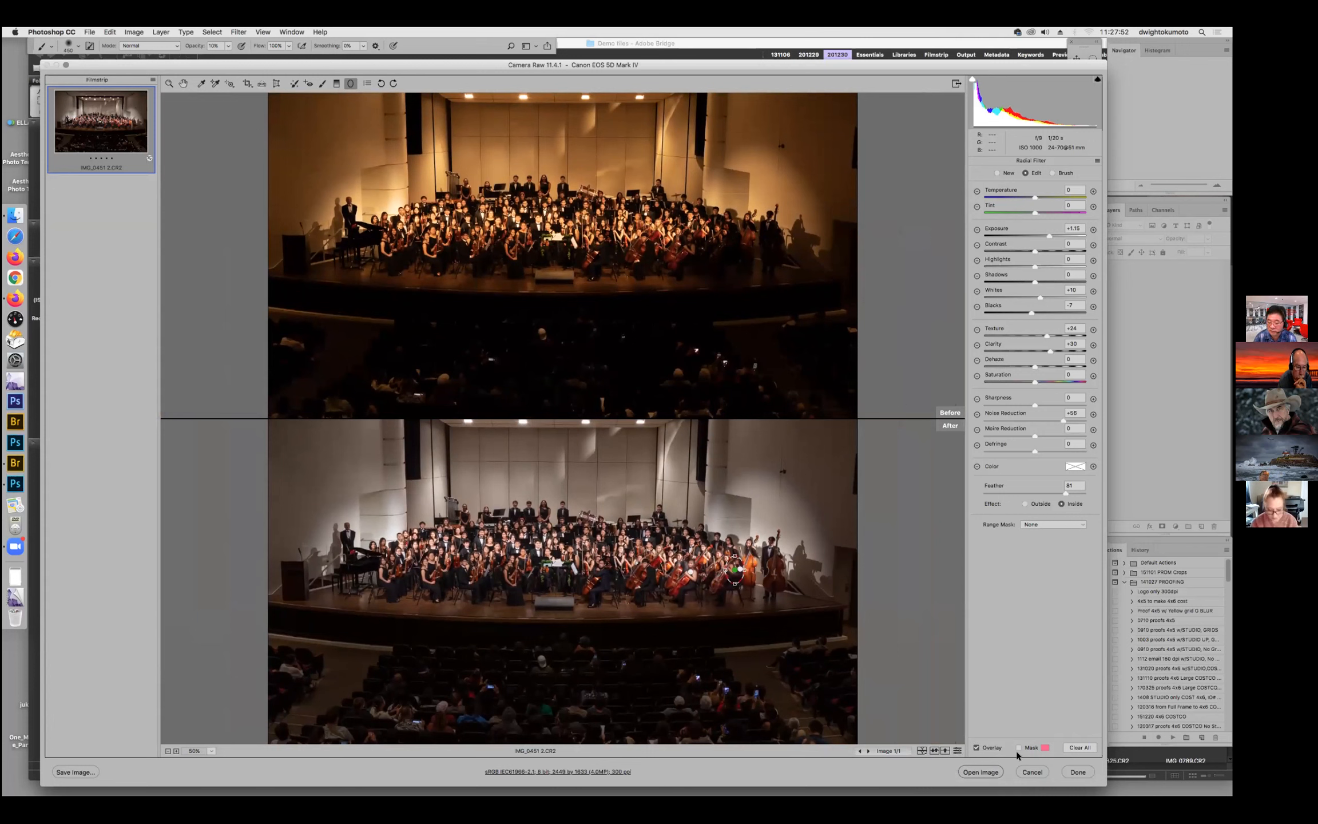
click(976, 747)
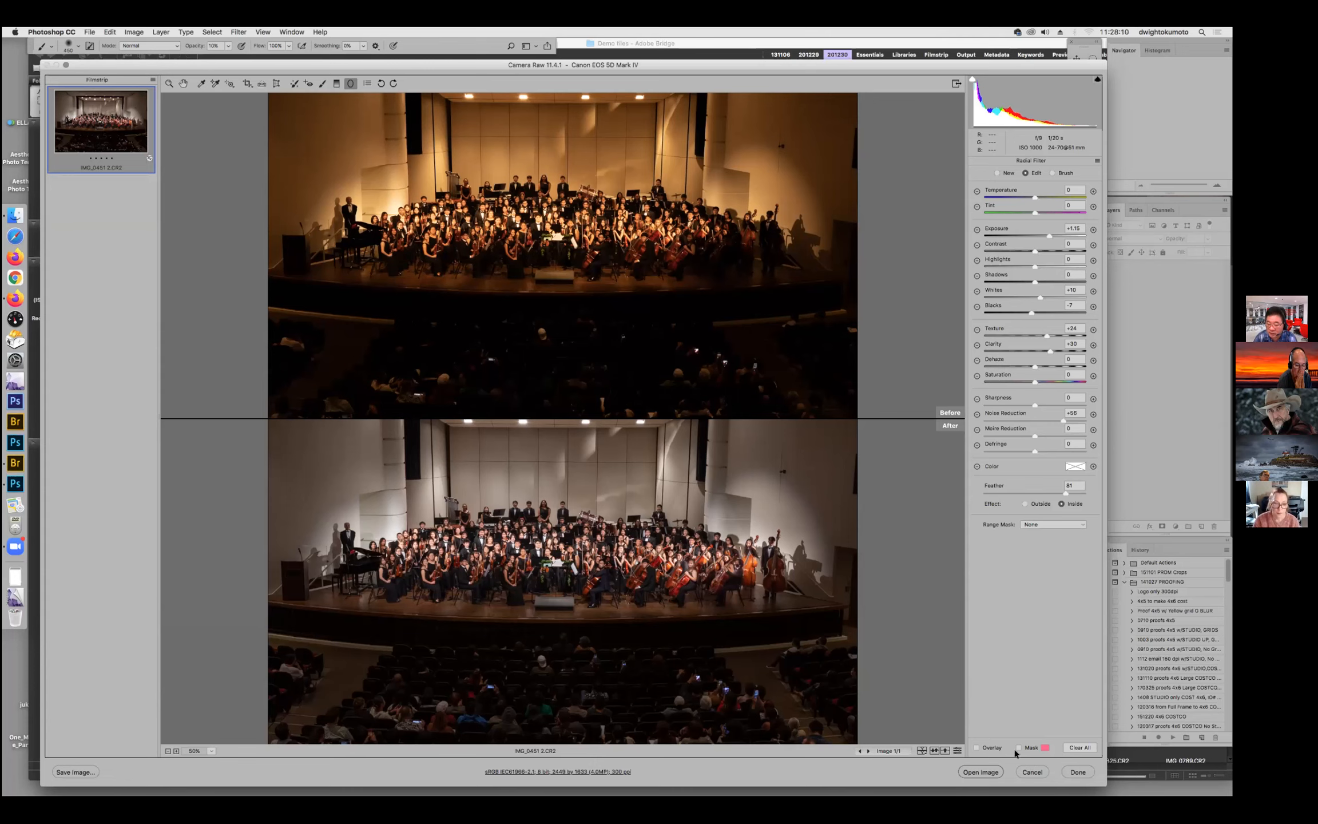
Cancel the Camera Raw edits to the orchestra photo and switch to Adobe Bridge.
click(1033, 772)
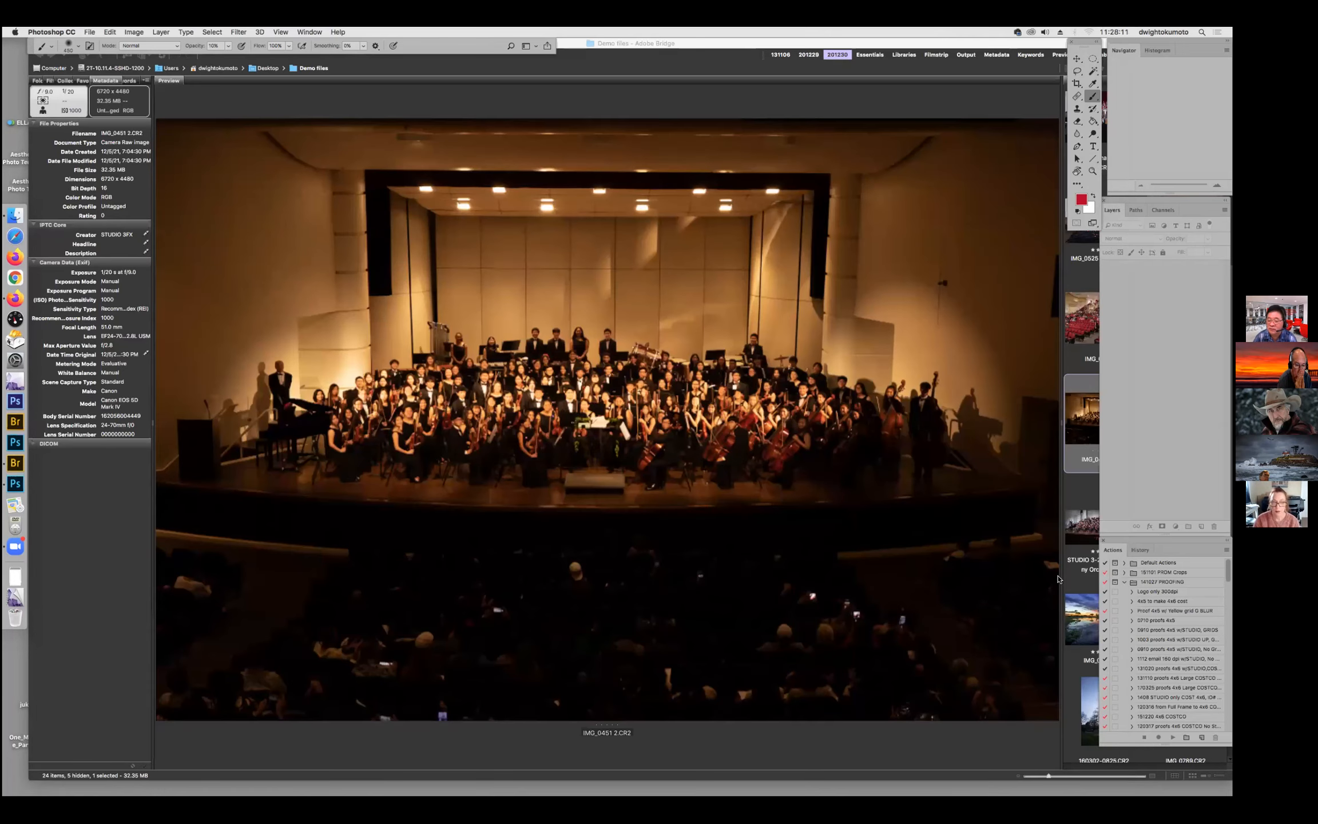
click(1076, 426)
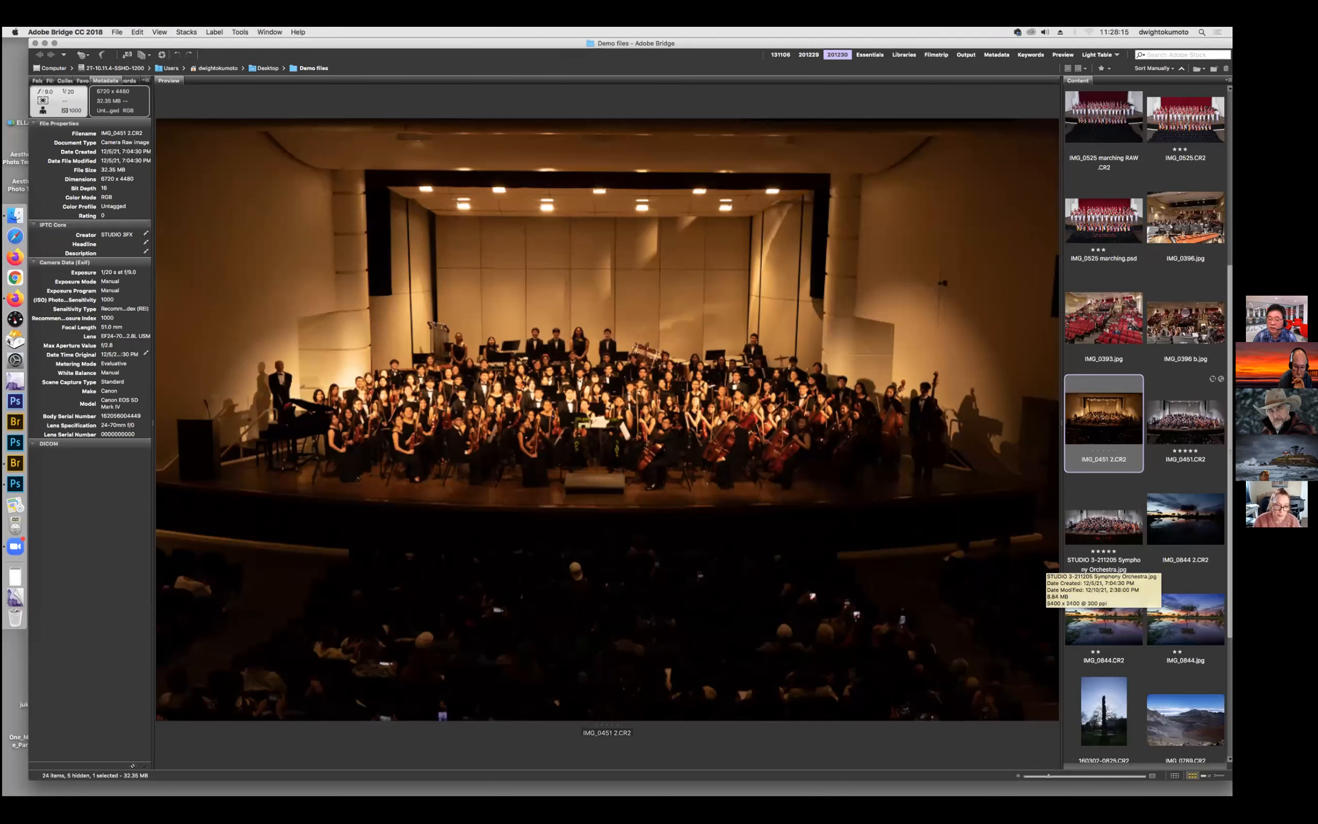
Preview STUDIO 3-211205 Symphony Orchestra.jpg and inspect the bass player at 100% with the loupe.
click(1103, 529)
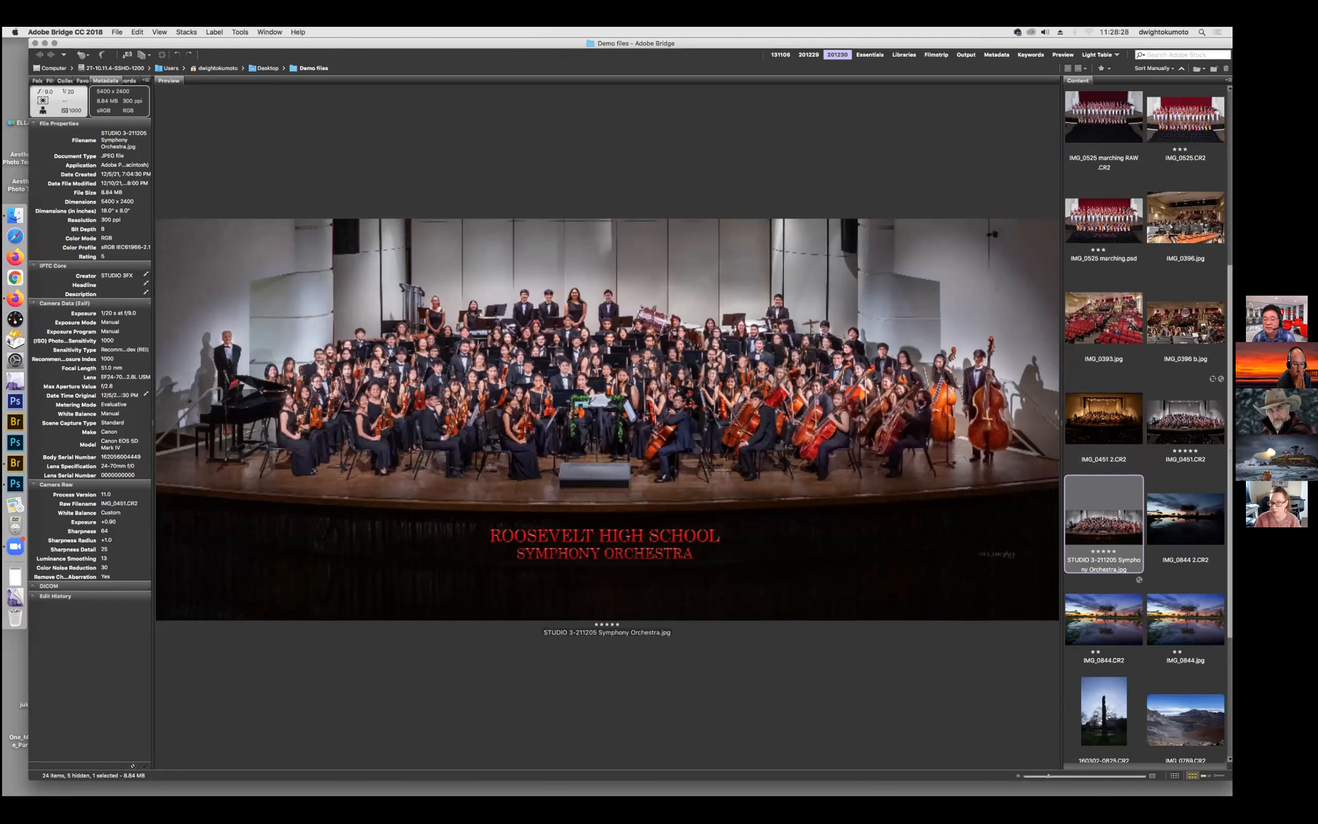
click(982, 361)
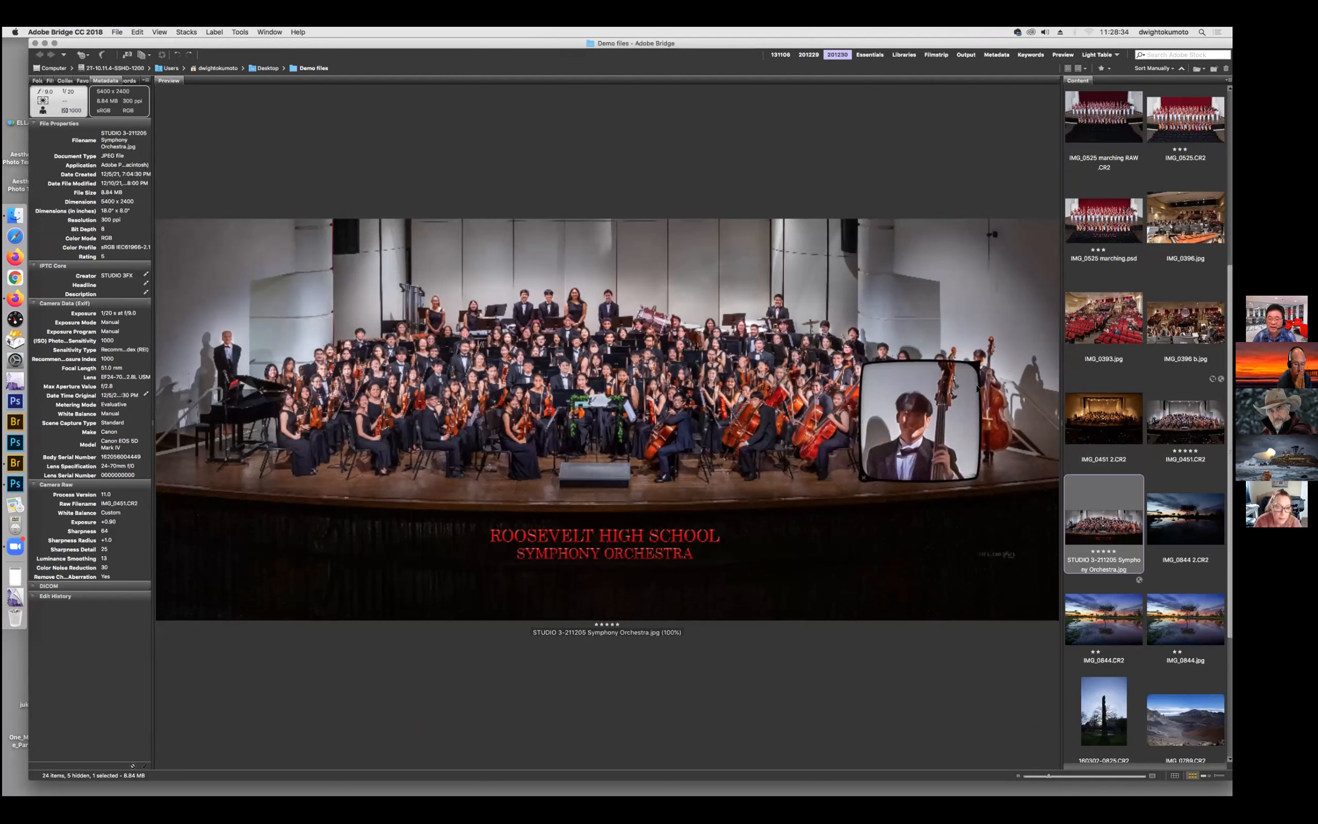
click(949, 396)
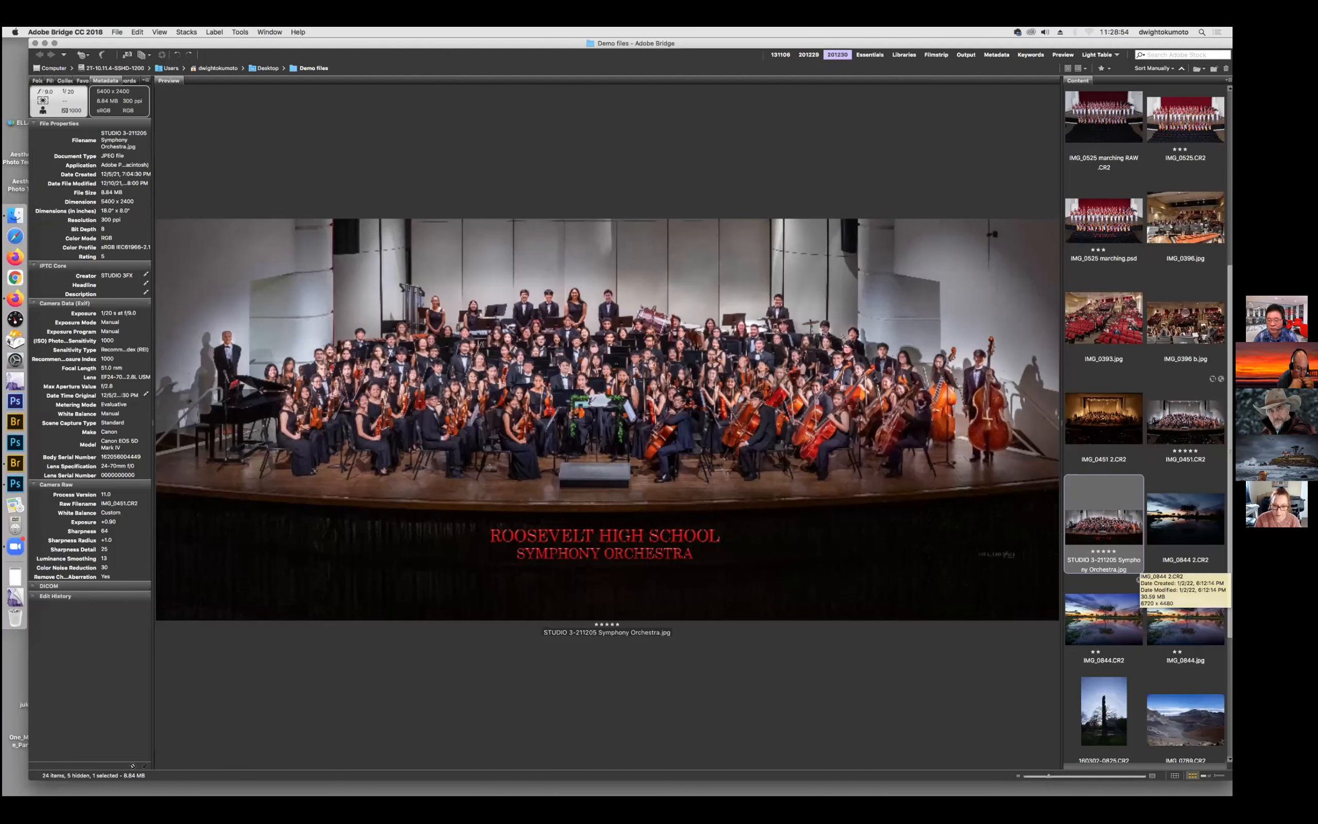
Preview the unprocessed sunset landscape IMG_0844 2.CR2 and its processed version IMG_0844.CR2.
key(Right)
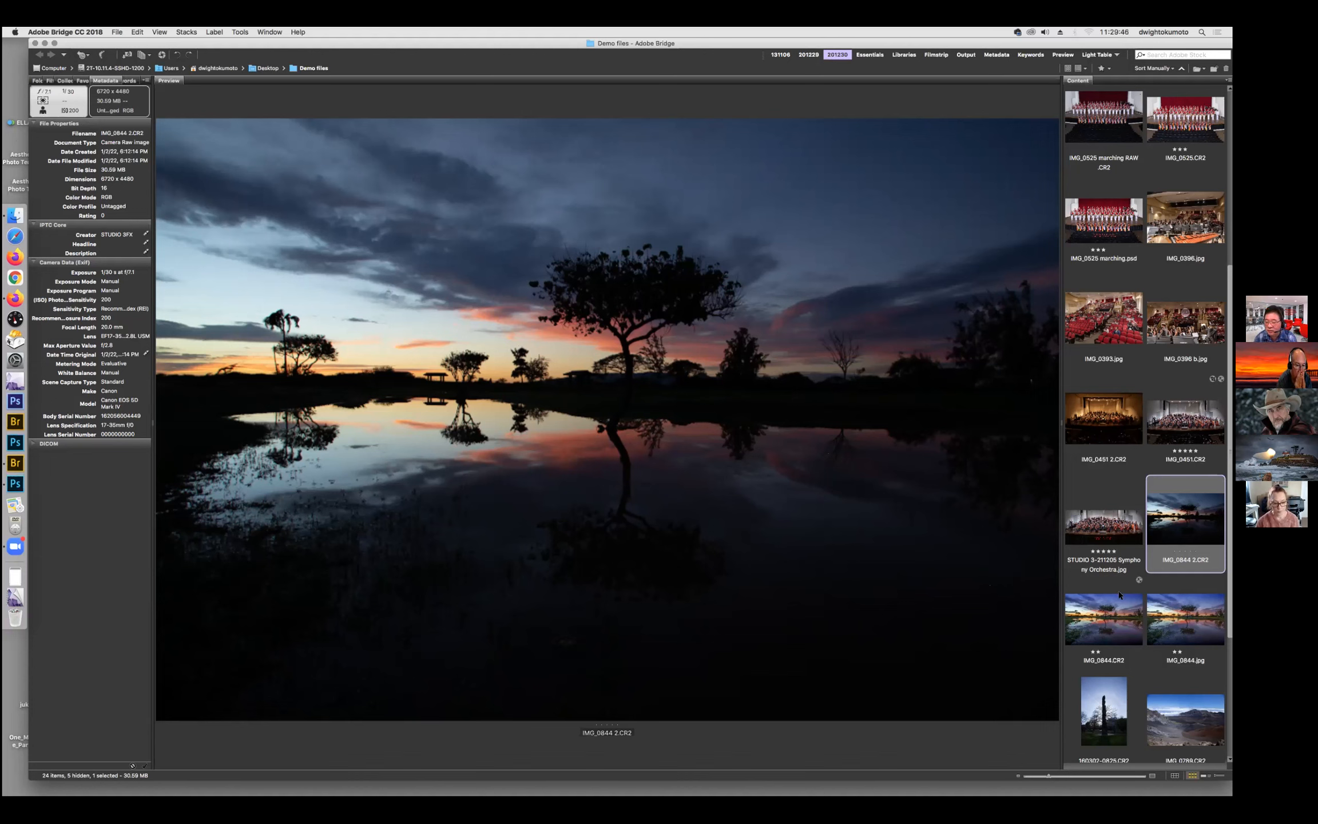
click(1101, 610)
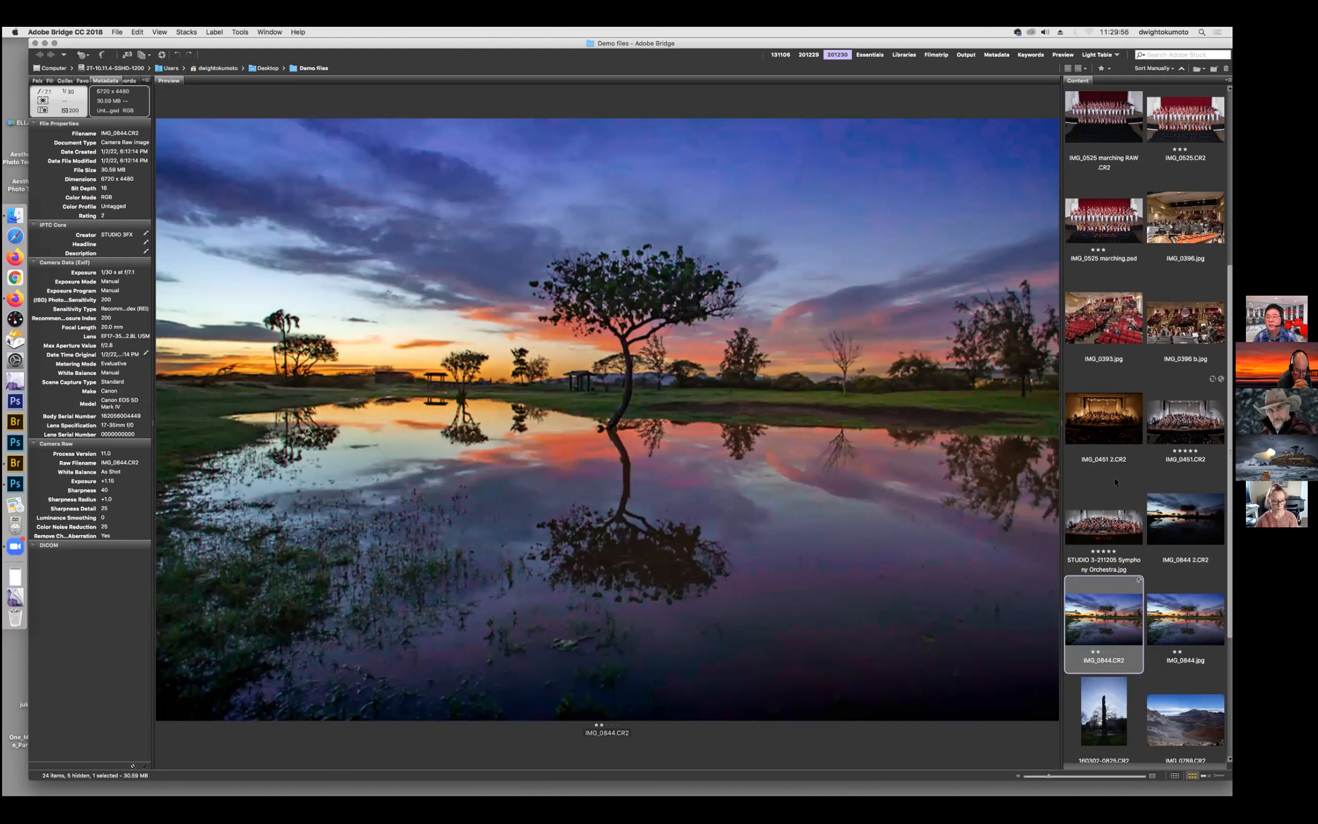
Open IMG_0844 2.CR2 in Camera Raw and enable Remove Chromatic Aberration and Profile Corrections.
double_click(1178, 543)
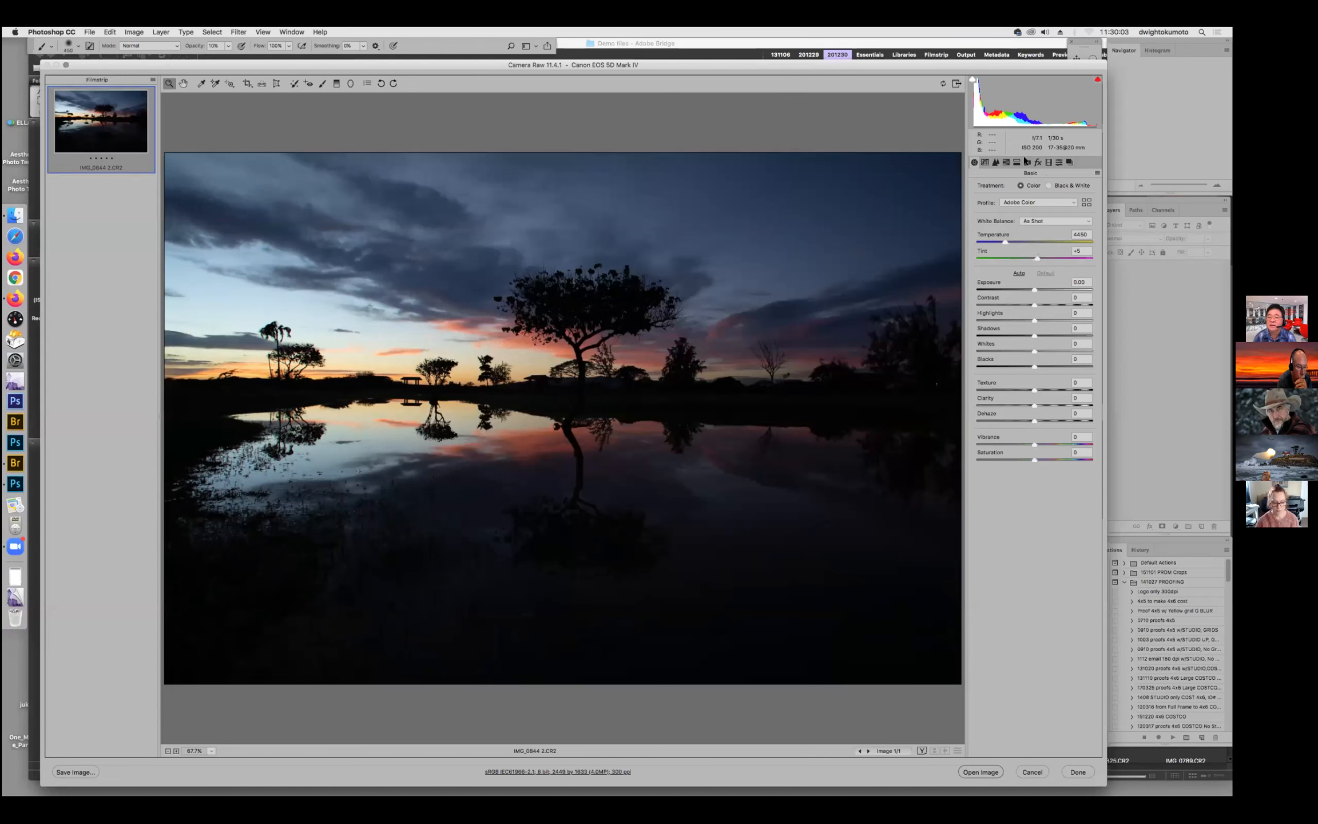
click(1027, 162)
click(1027, 204)
click(1020, 215)
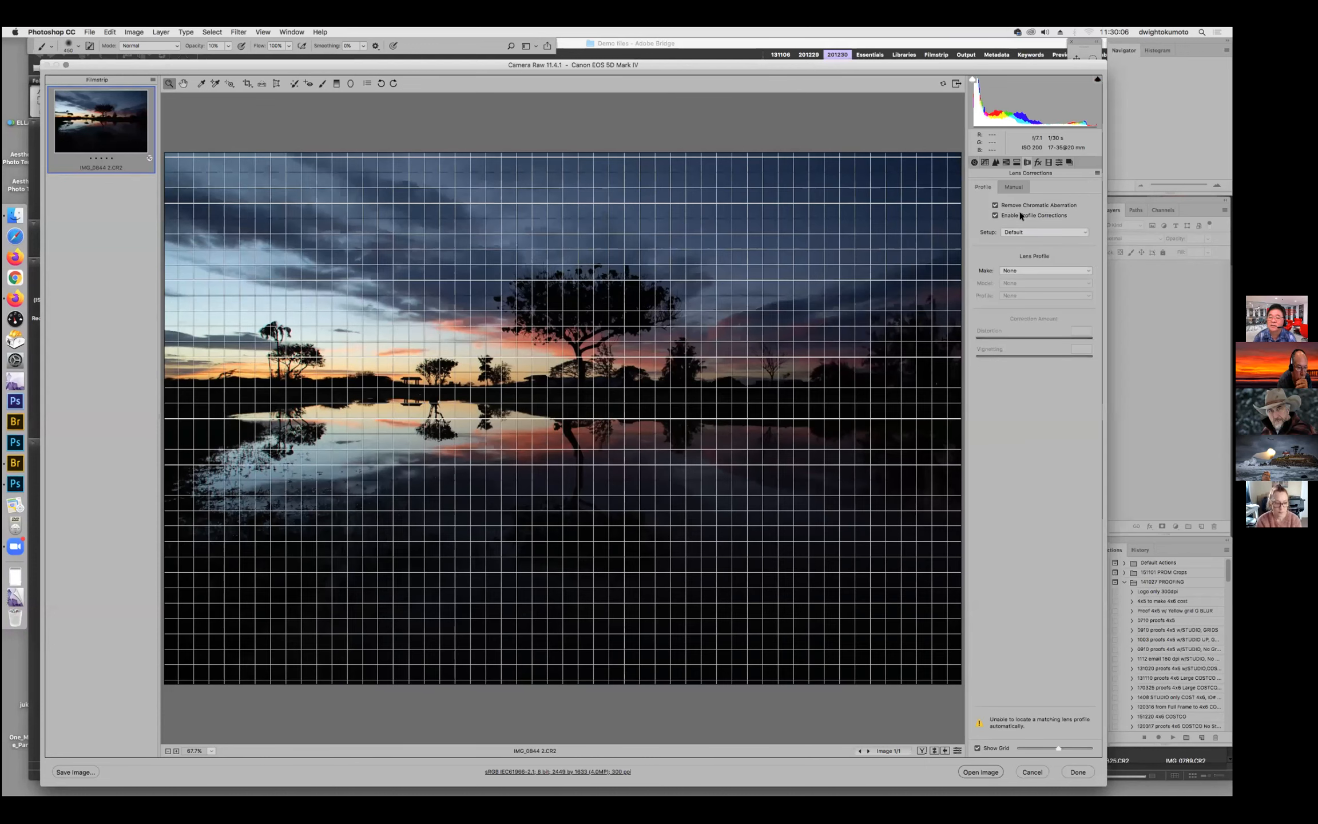
Apply basic tonal corrections to the sunset photo: Exposure +0.90, Highlights -58 and Shadows +75.
click(973, 163)
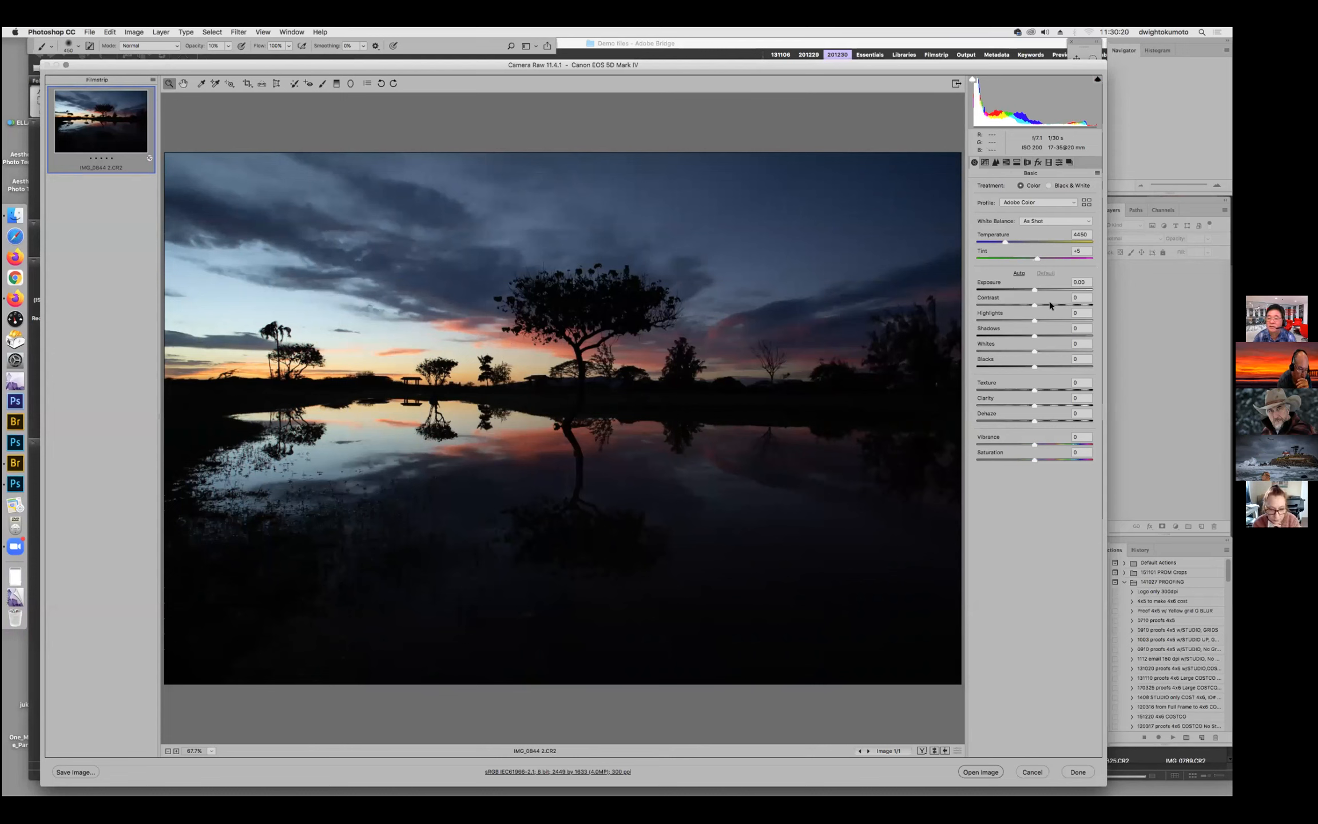
drag(1034, 287, 1044, 287)
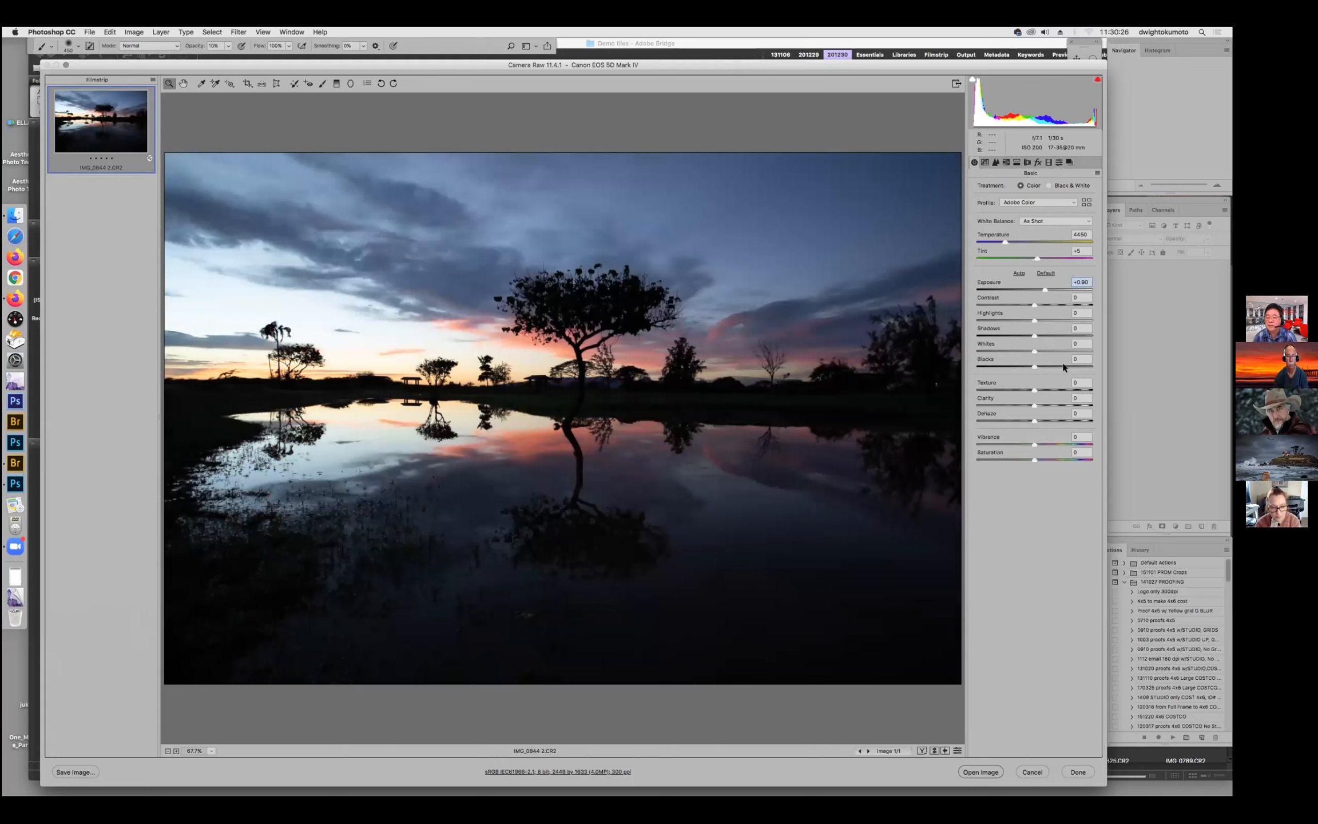
drag(1031, 335, 1063, 333)
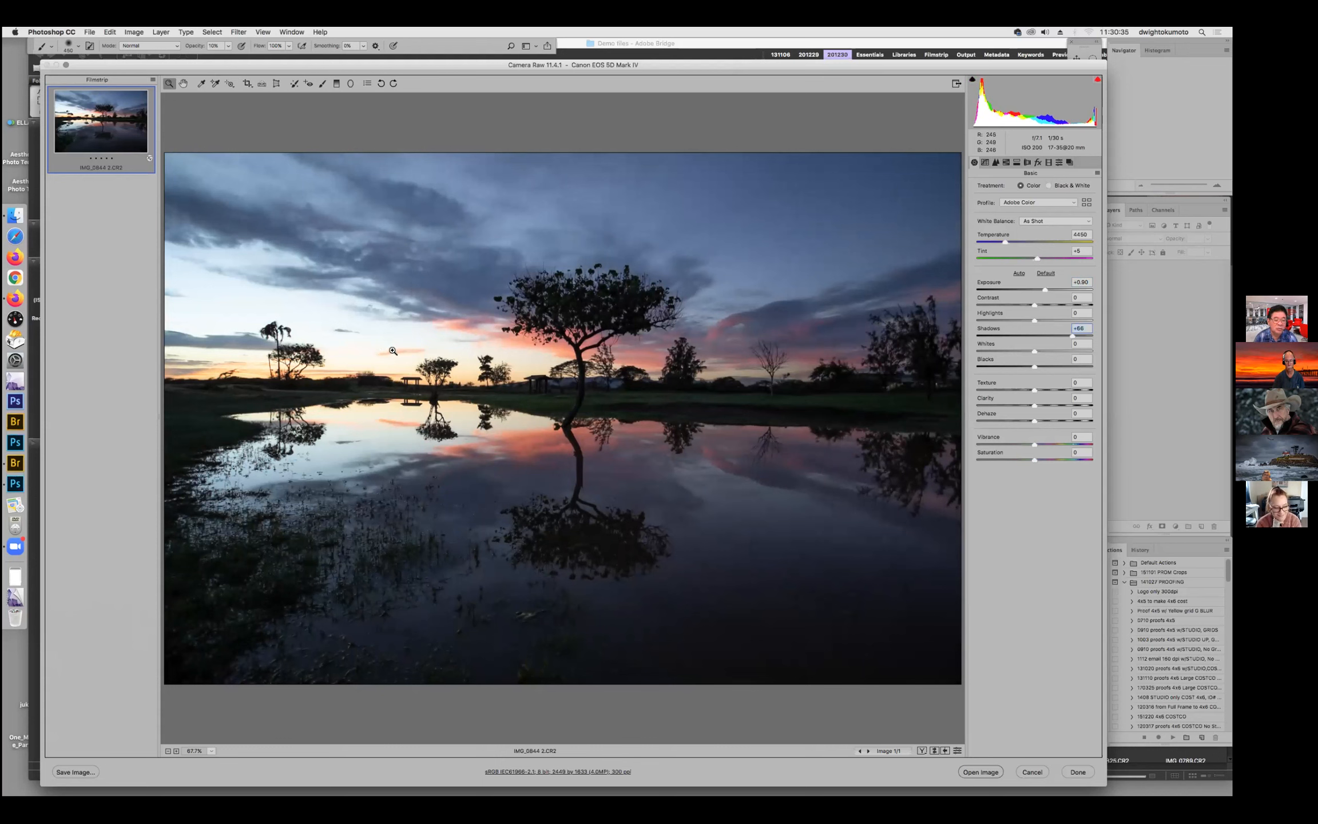
mouse_move(1028, 321)
mouse_down()
mouse_move(1001, 315)
mouse_move(1013, 315)
mouse_up()
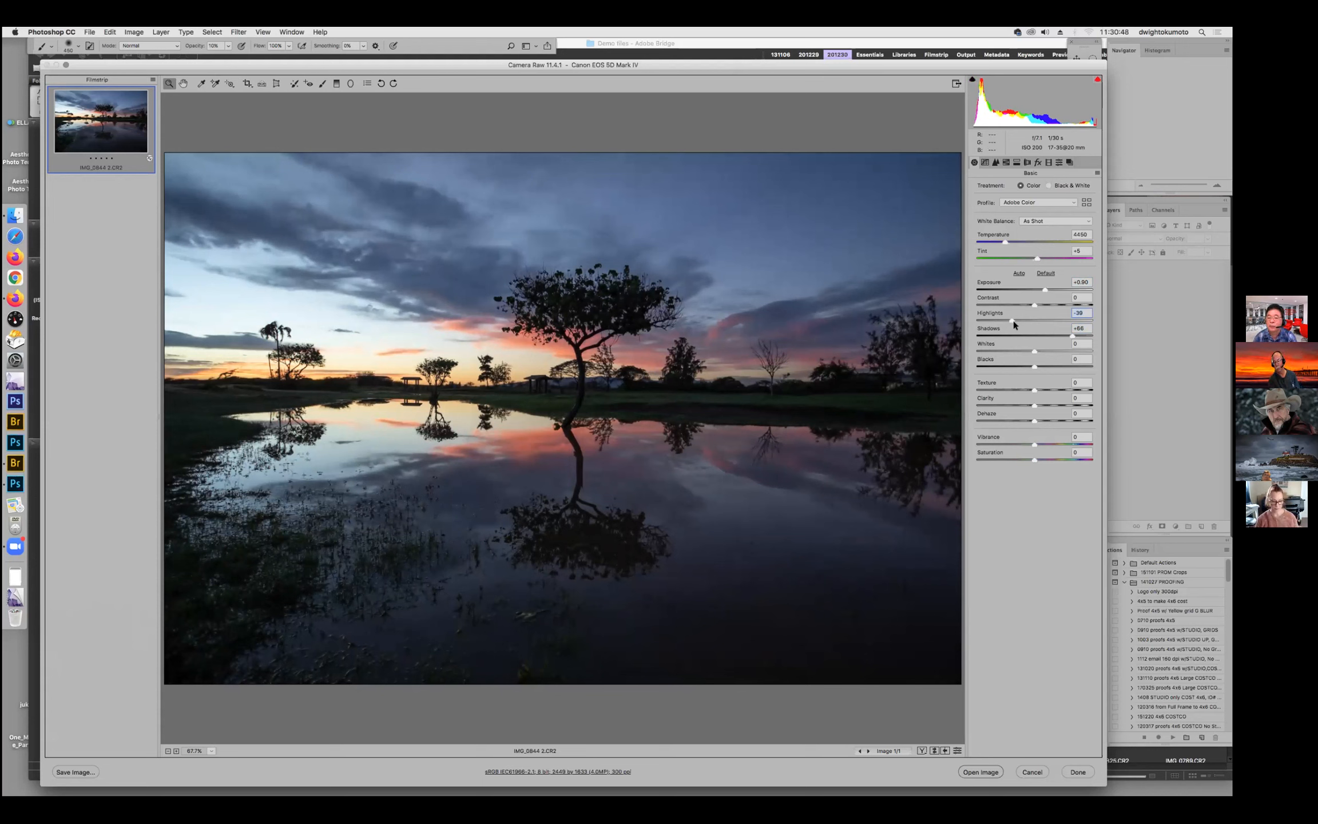
mouse_move(1012, 318)
mouse_down()
mouse_move(1048, 317)
mouse_move(982, 319)
mouse_move(1001, 319)
mouse_up()
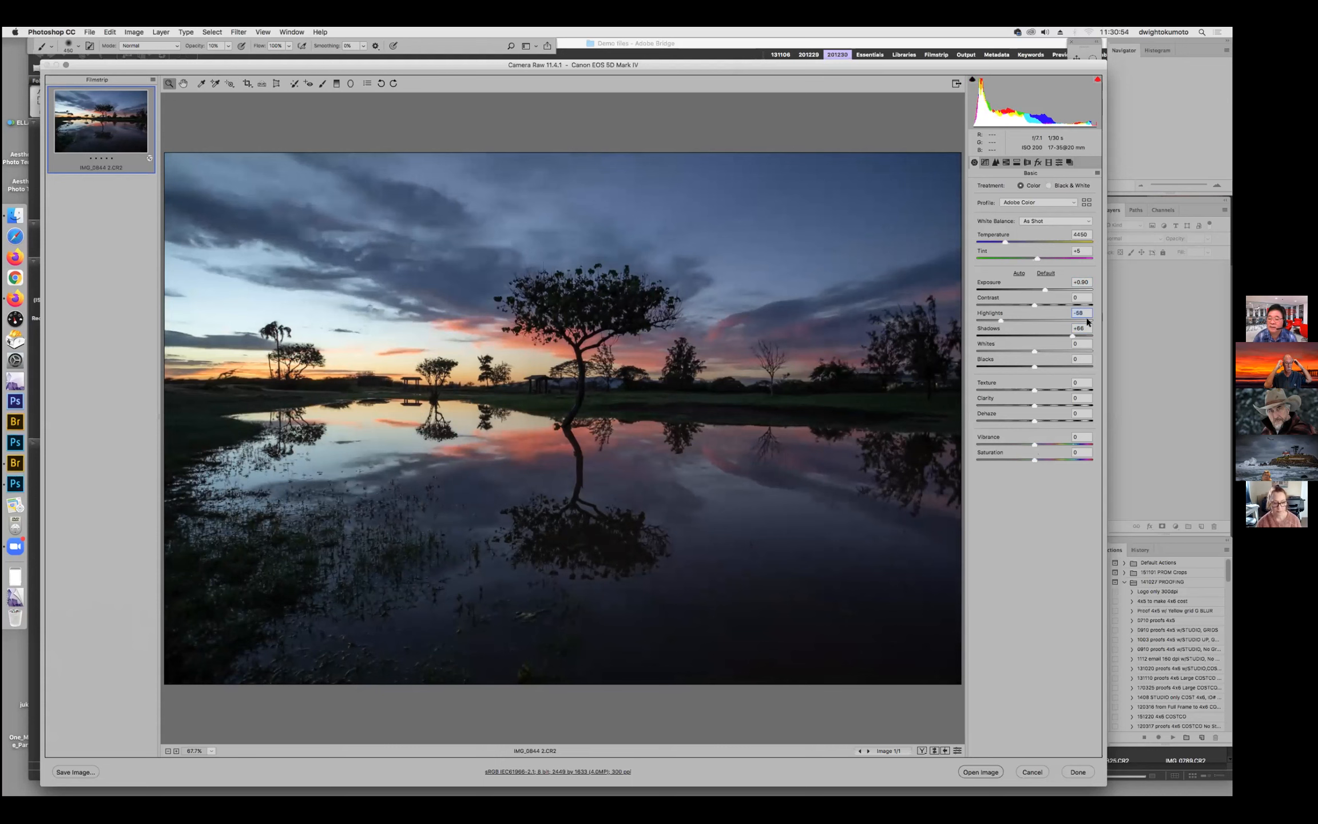
drag(1073, 335, 1078, 335)
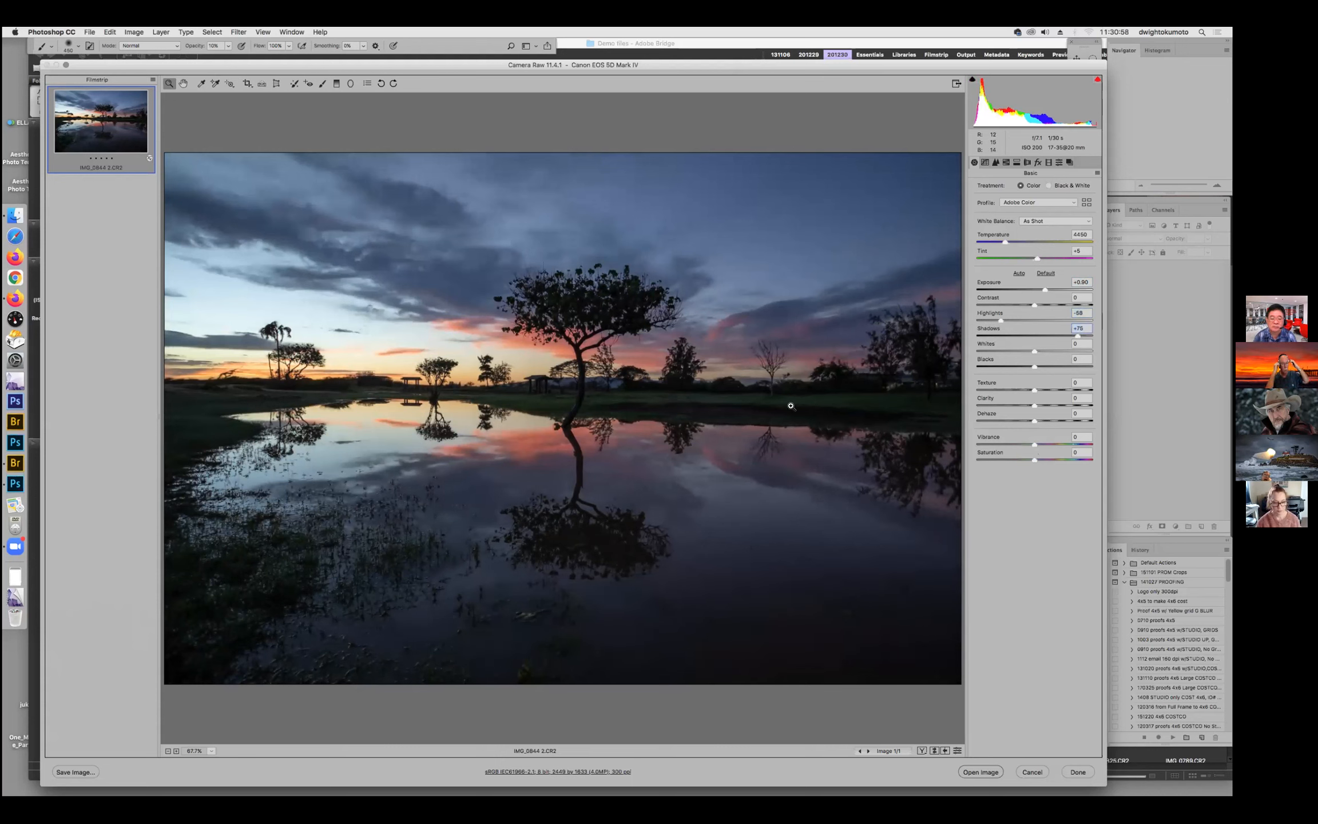
Set the photo's Exposure to +1.40 and Highlights to -71, with Vibrance +13 and Saturation +5.
drag(1043, 289, 1047, 289)
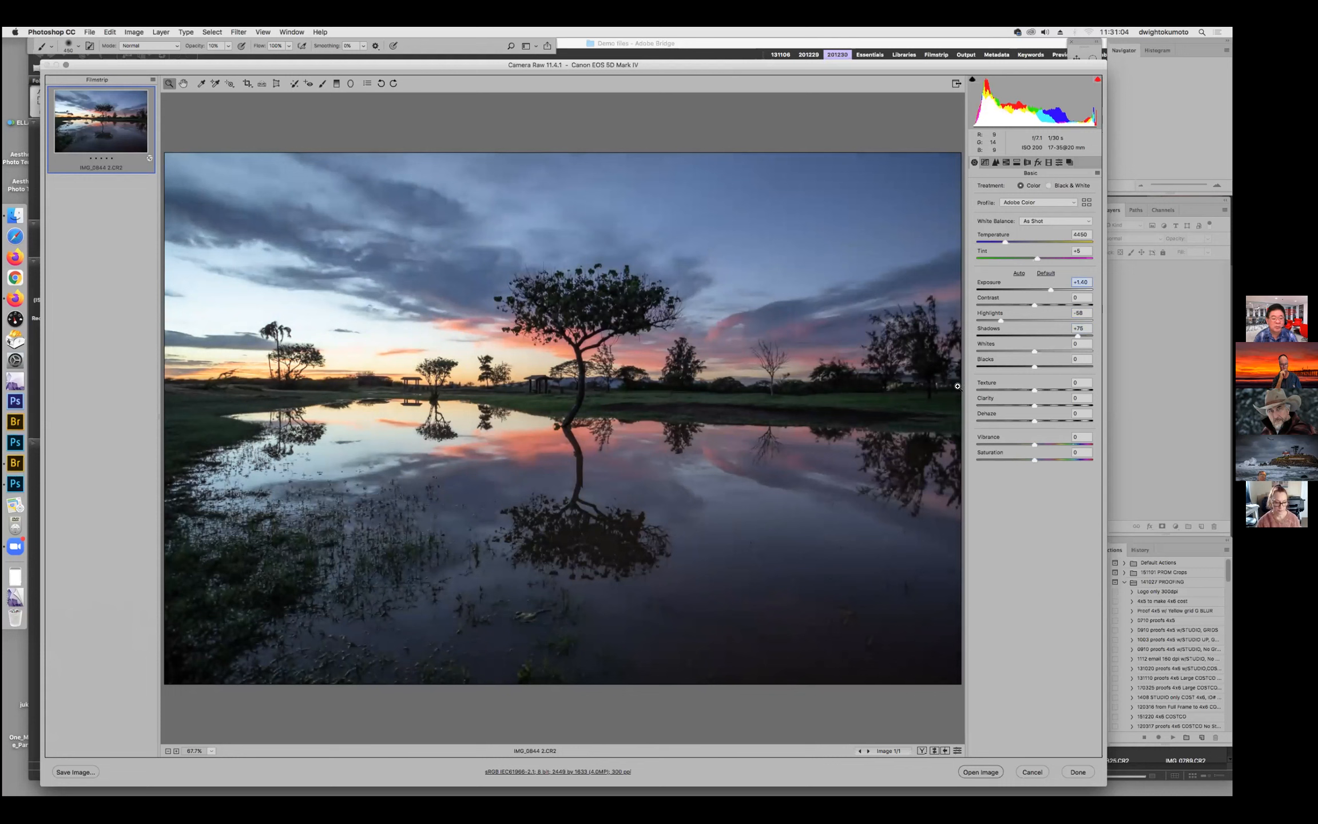
drag(1000, 320, 994, 322)
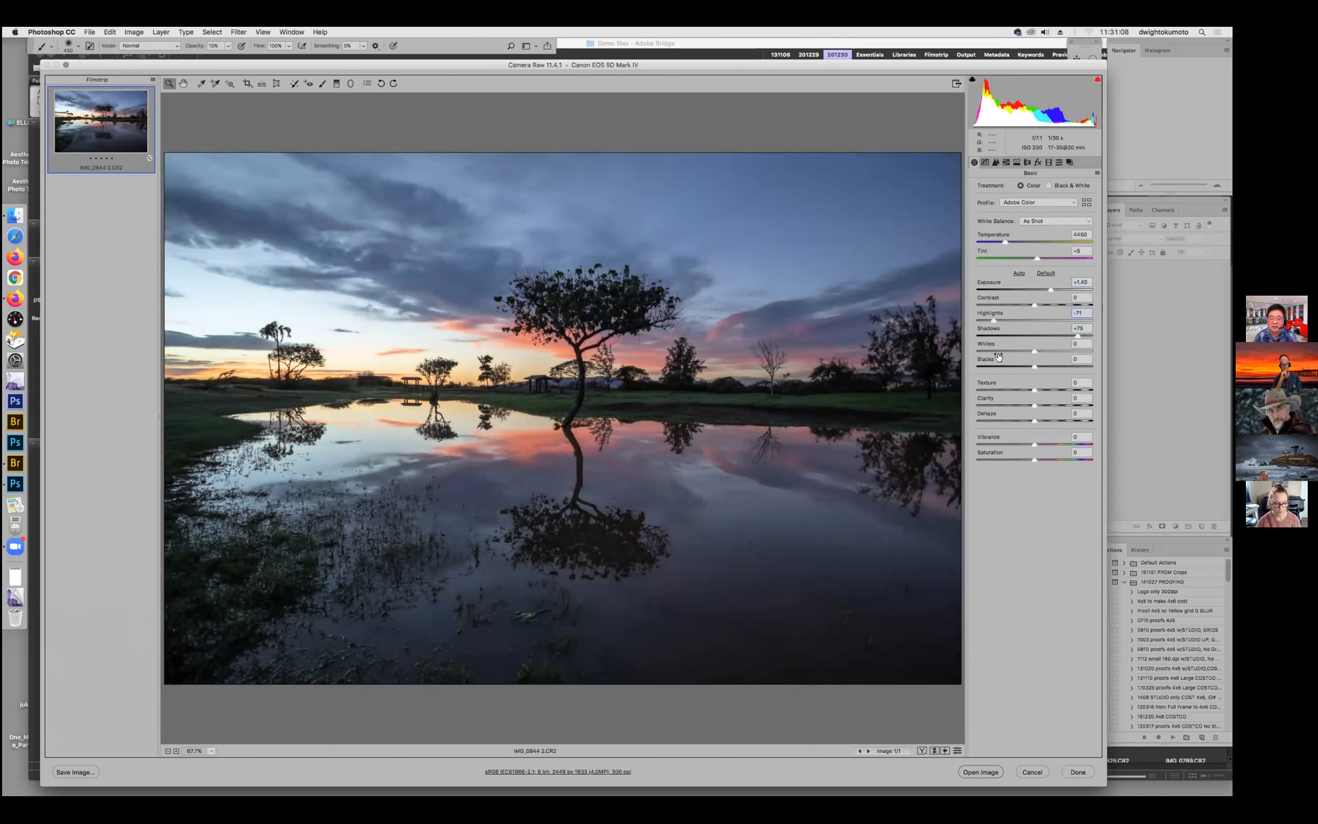
drag(1022, 454, 1038, 441)
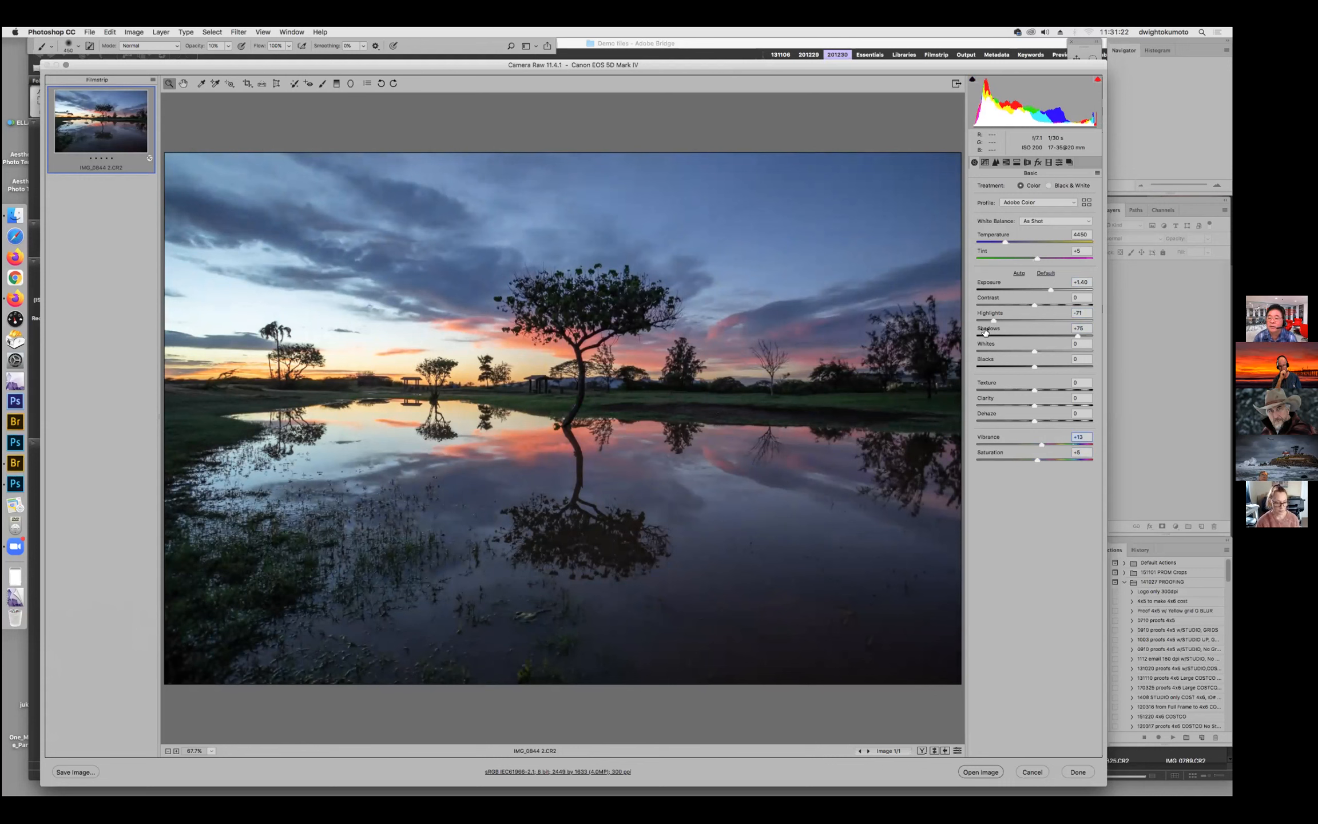
Set the Blues hue to +4 in the HSL adjustments and experiment with the Oranges and Reds hues.
click(1005, 162)
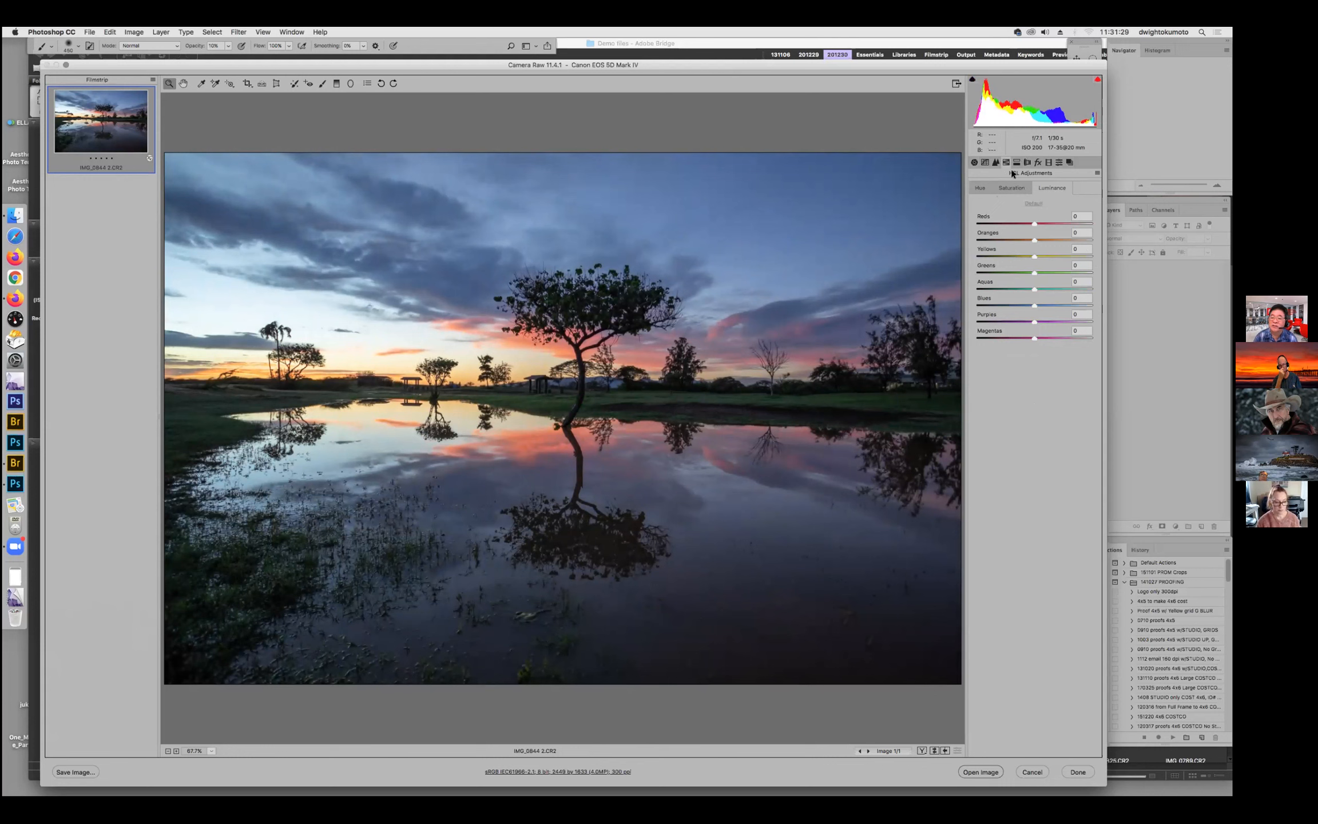
click(984, 188)
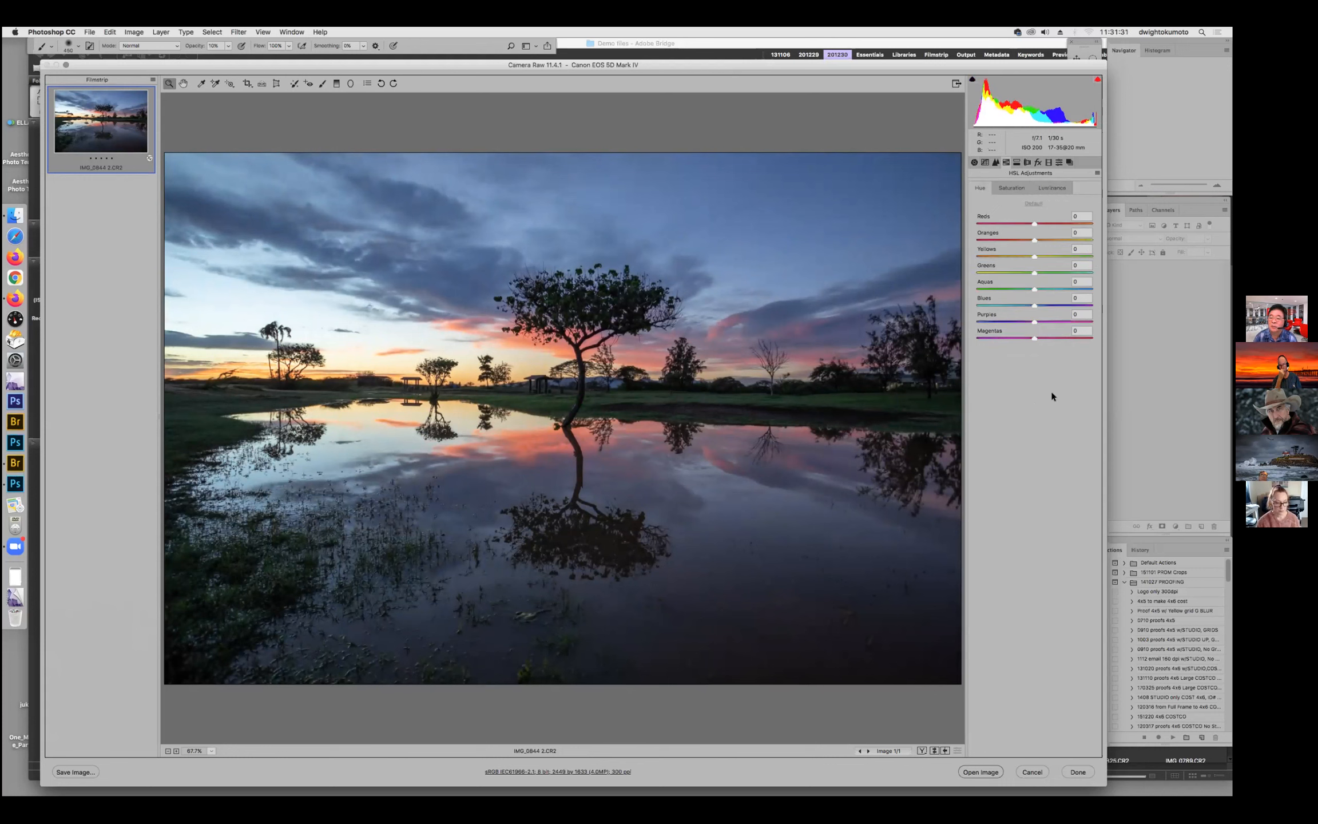
click(1031, 306)
drag(1020, 306, 1036, 303)
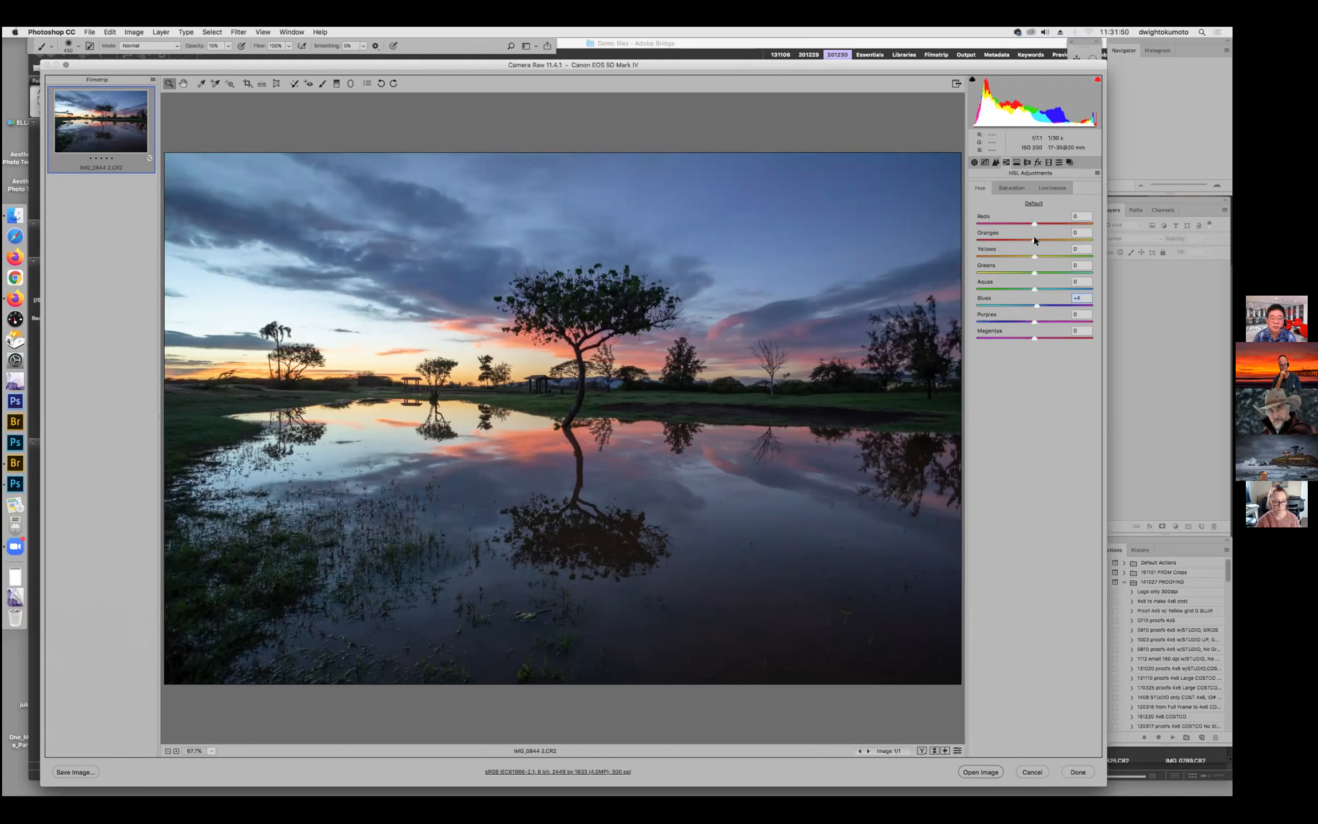
mouse_move(1039, 234)
mouse_down()
mouse_move(1018, 234)
mouse_move(1065, 235)
mouse_move(1008, 229)
mouse_move(1036, 235)
mouse_up()
mouse_move(1038, 223)
mouse_down()
mouse_move(1012, 220)
mouse_move(1022, 222)
mouse_up()
Set the HSL luminance to -15 for Oranges, -14 for Yellows and +63 for Blues.
click(1049, 187)
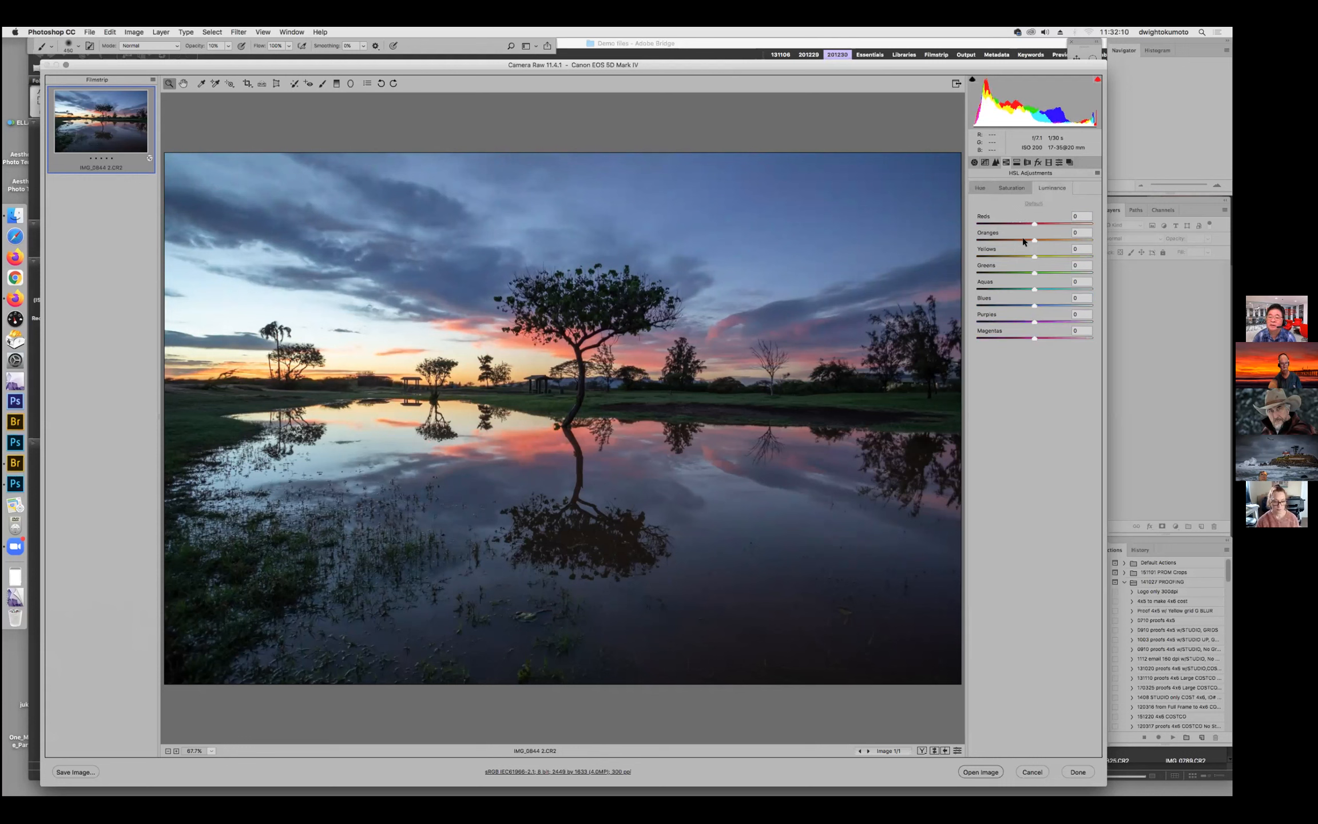
drag(1022, 237, 1017, 236)
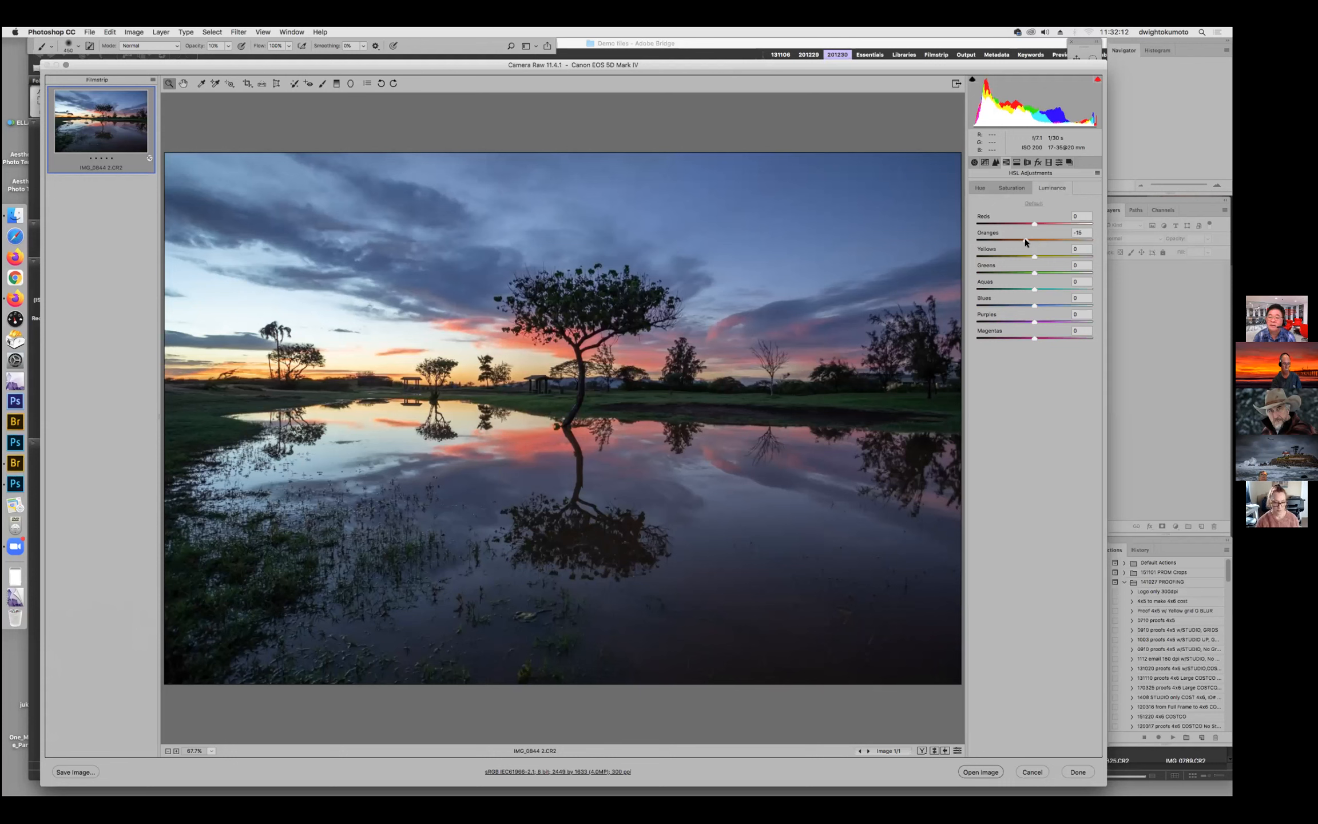
drag(1033, 255, 1069, 304)
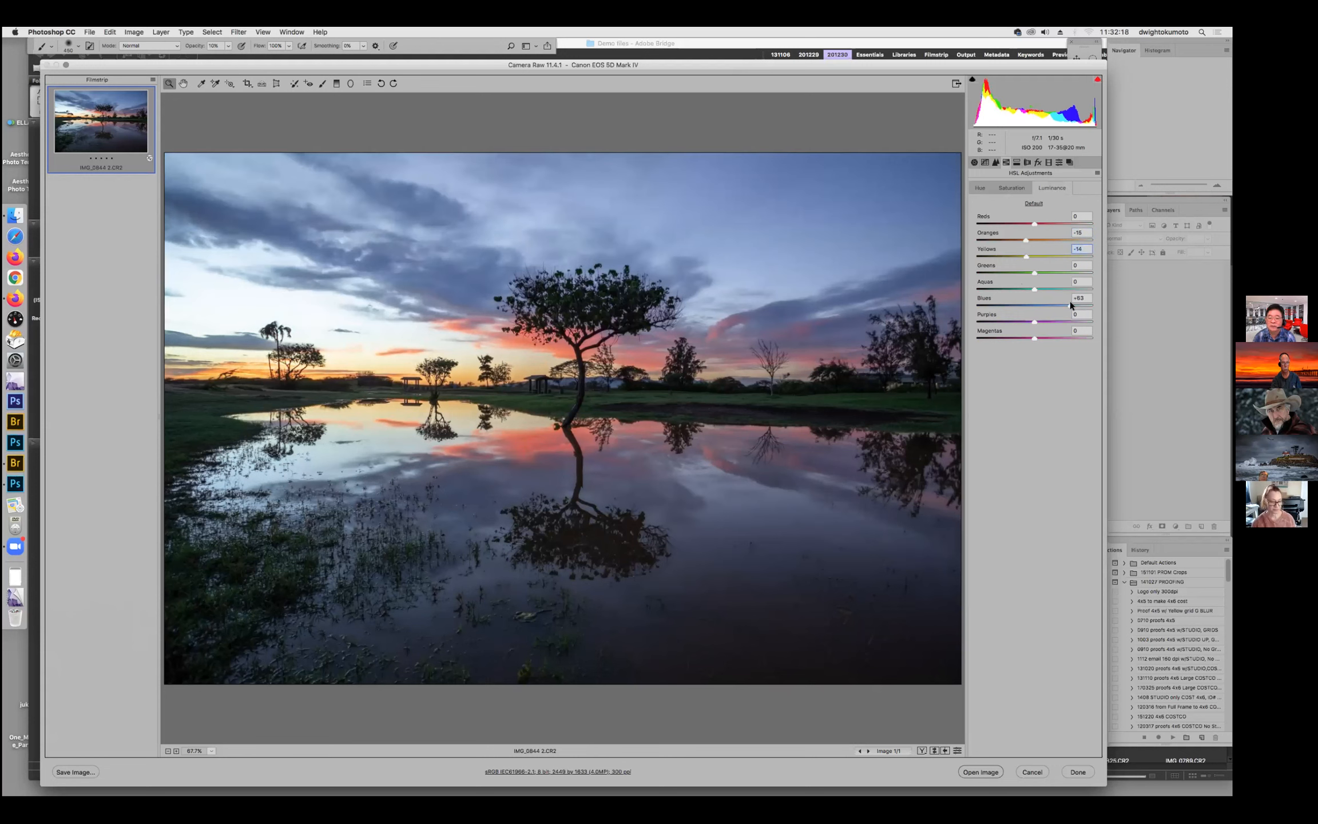
Set the Blues saturation to +28 and the Purples luminance to +43 in the HSL adjustments.
click(1013, 187)
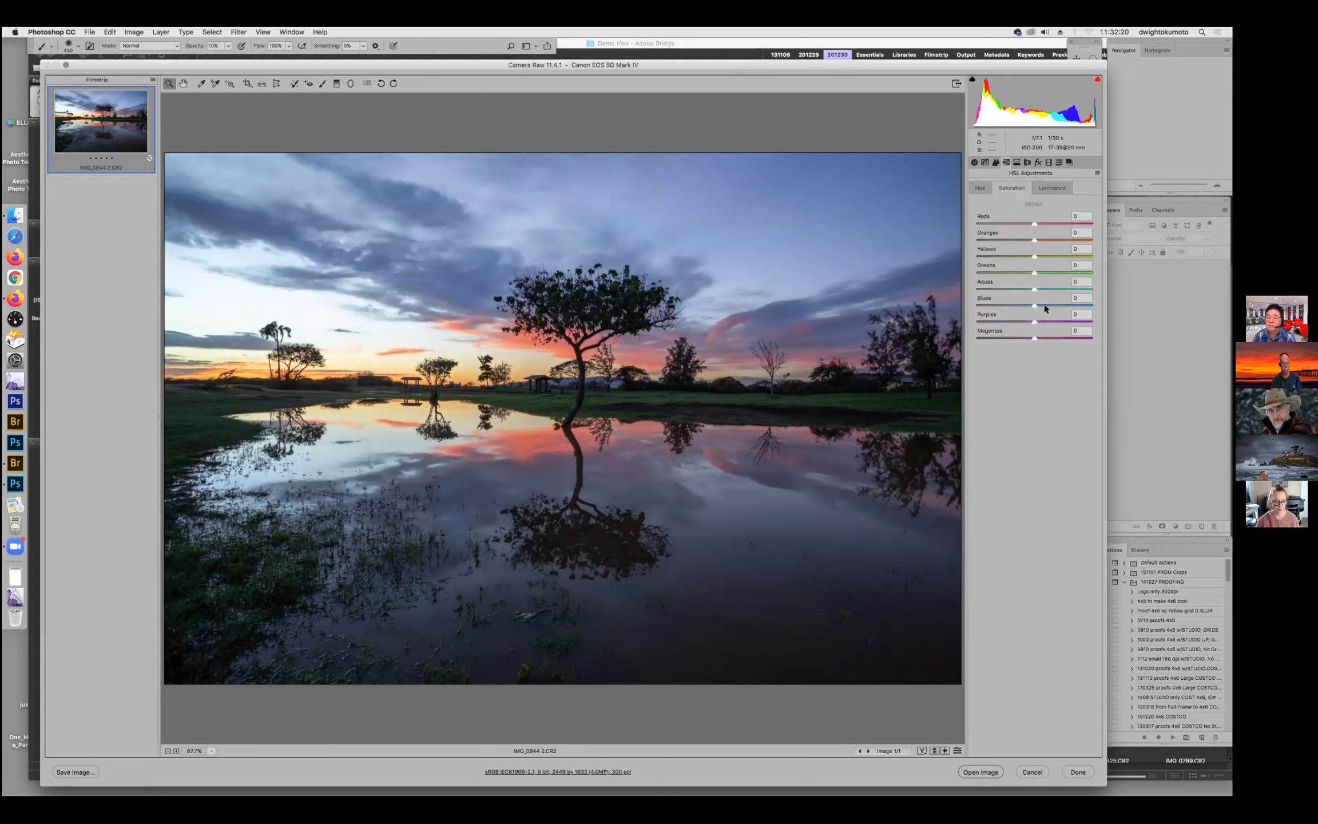
mouse_move(1038, 304)
mouse_down()
mouse_move(1069, 308)
mouse_move(1050, 305)
mouse_up()
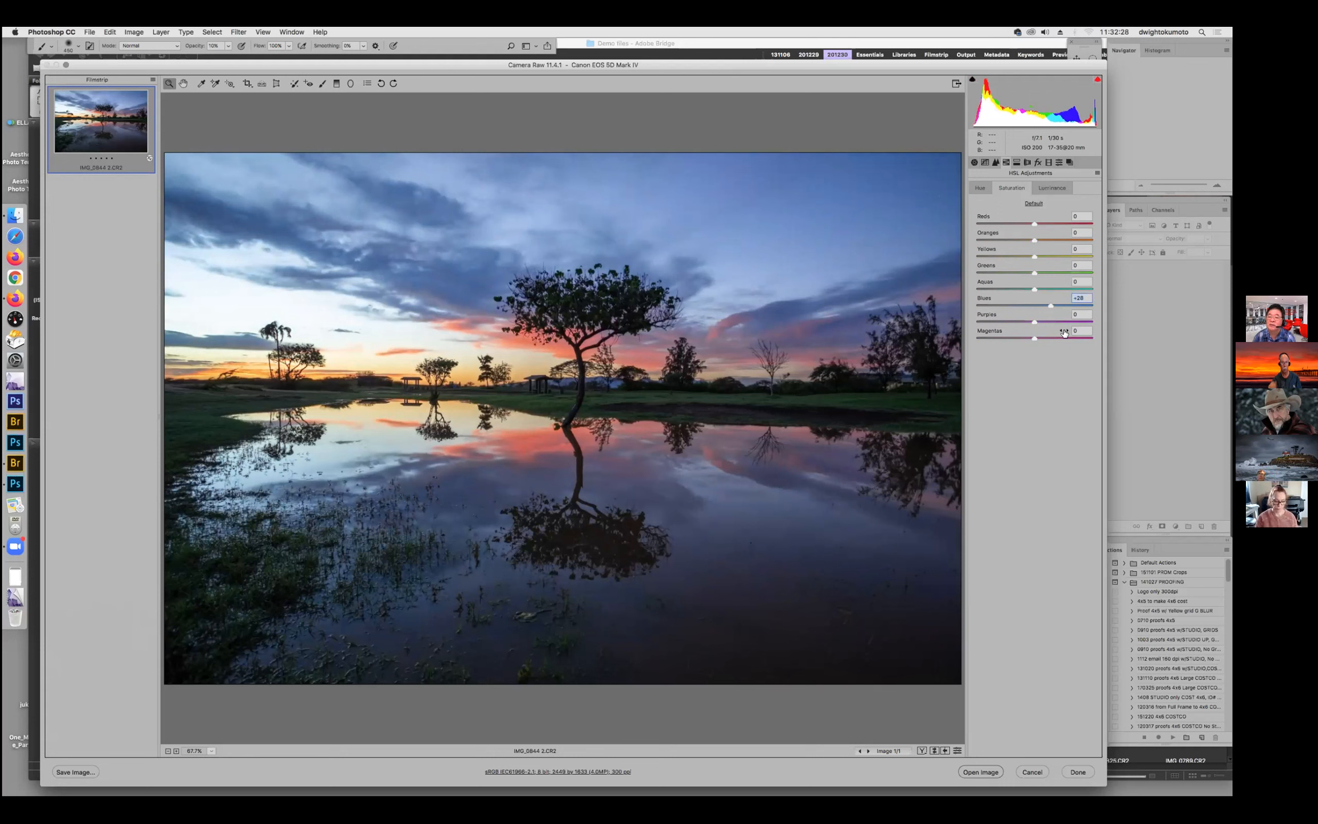
click(1034, 191)
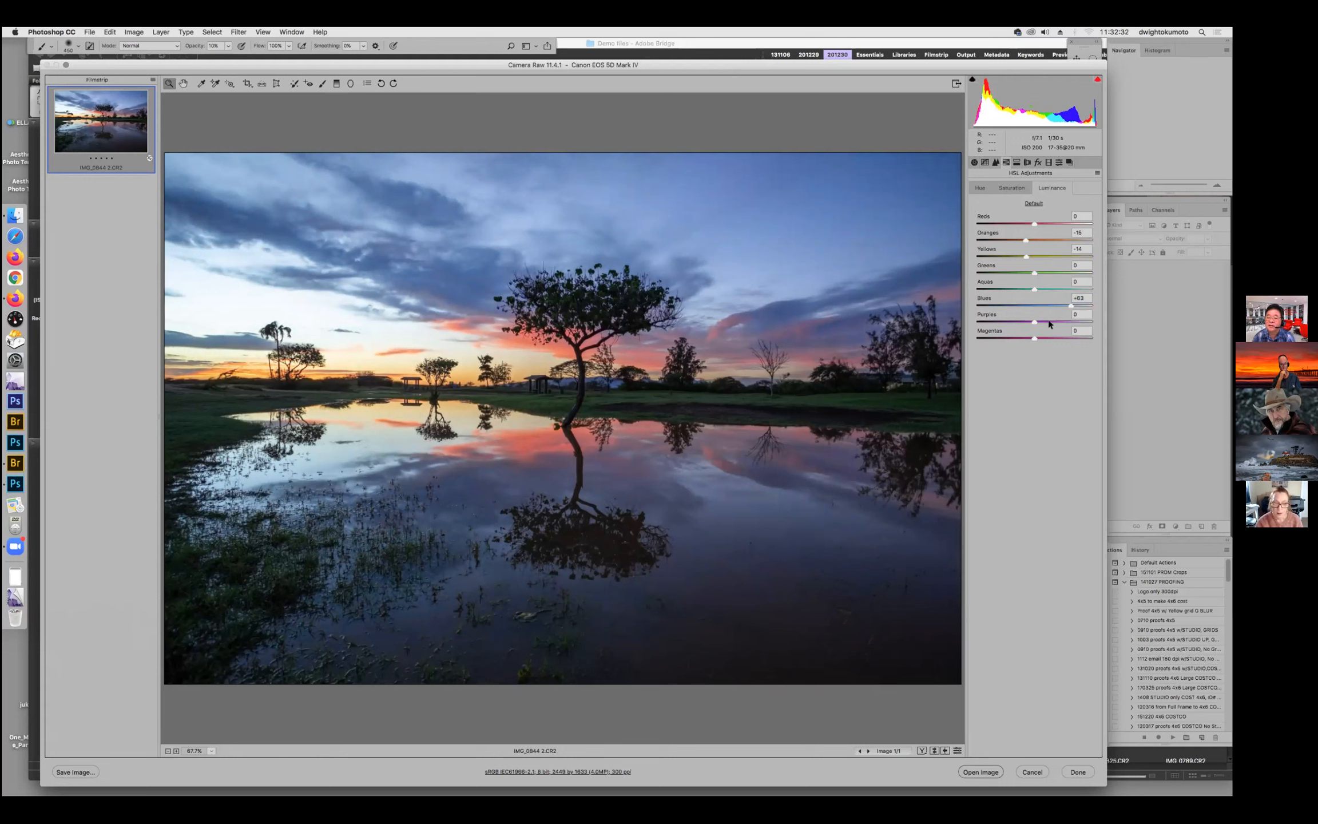
mouse_move(1073, 322)
mouse_down()
mouse_move(1094, 322)
mouse_move(1058, 322)
mouse_up()
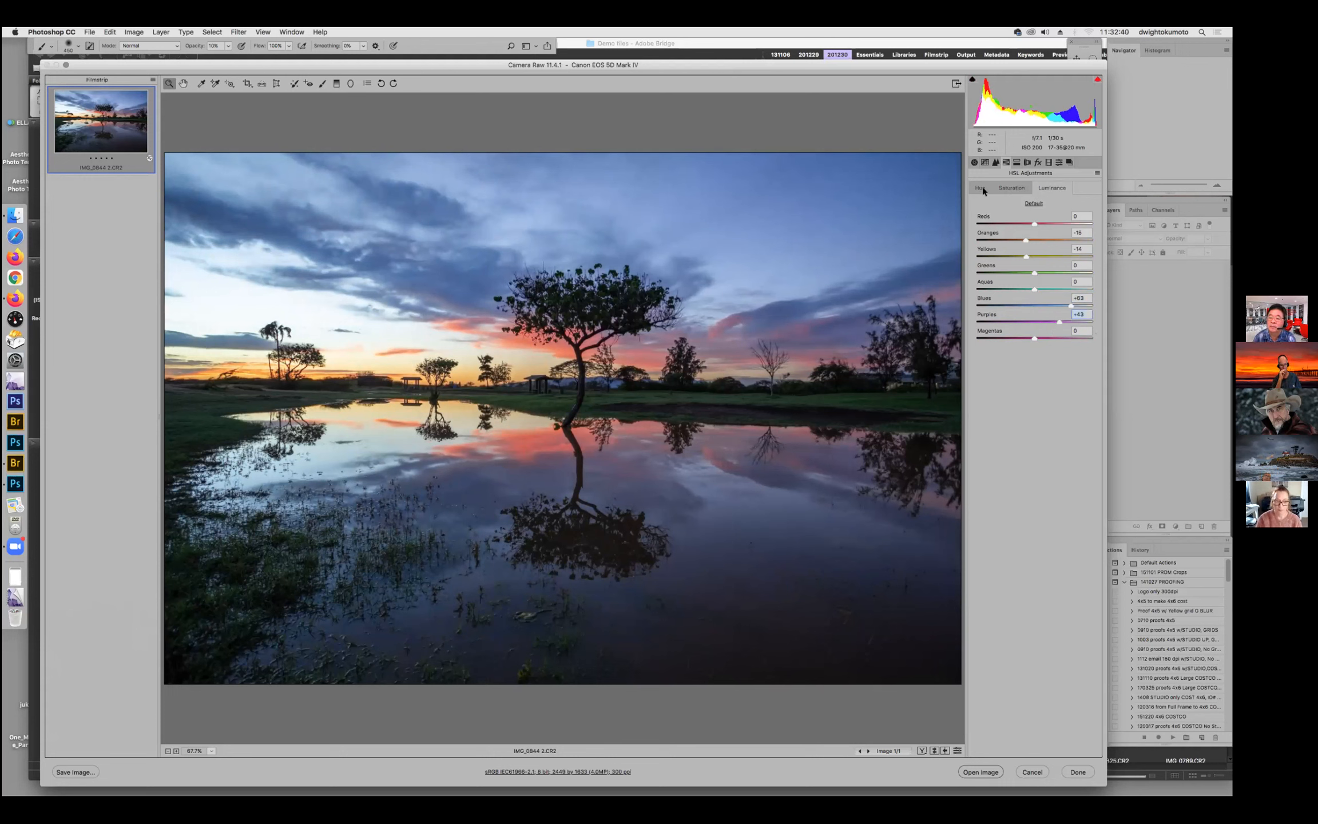
Compare the photo in Before/After Left/Right view, set the overall Saturation to +13, and return to Single View.
click(975, 162)
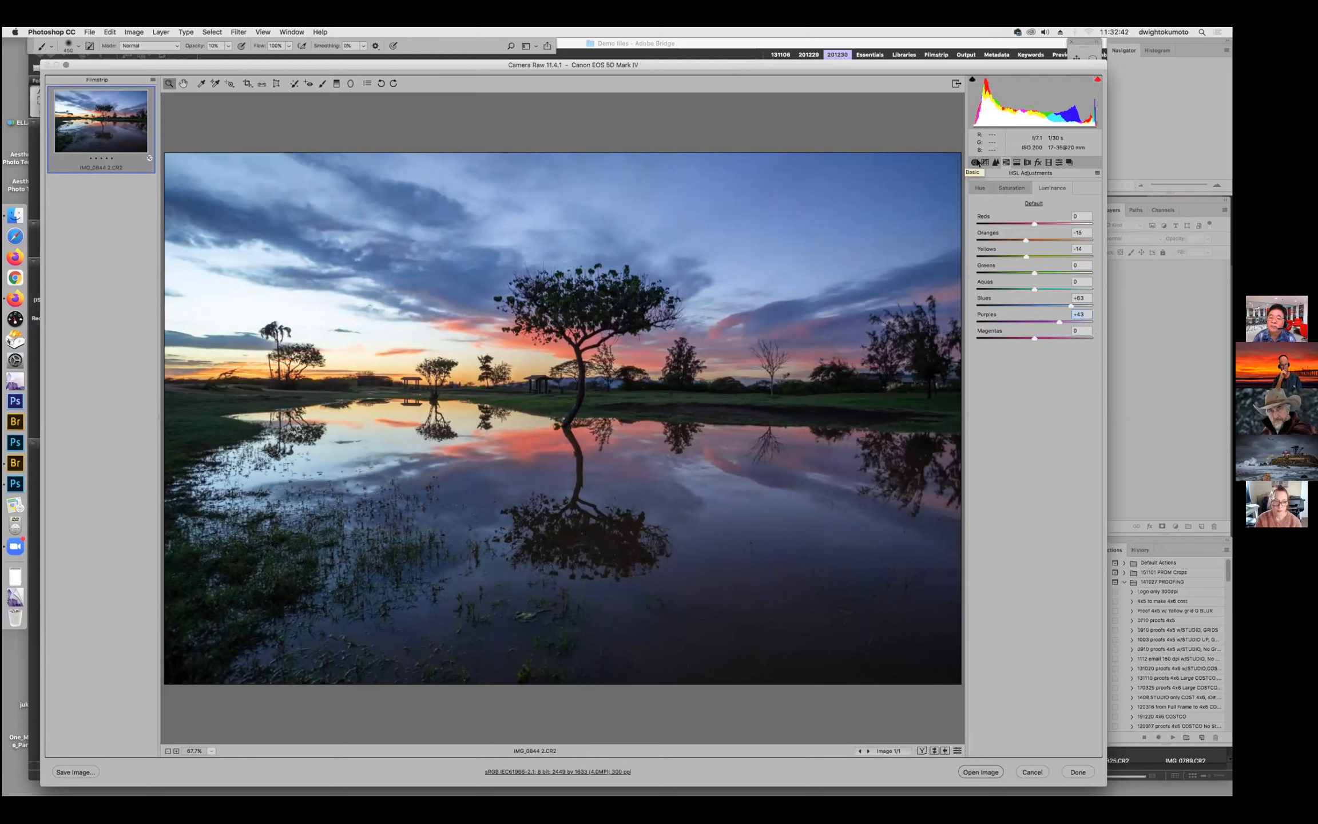
click(920, 750)
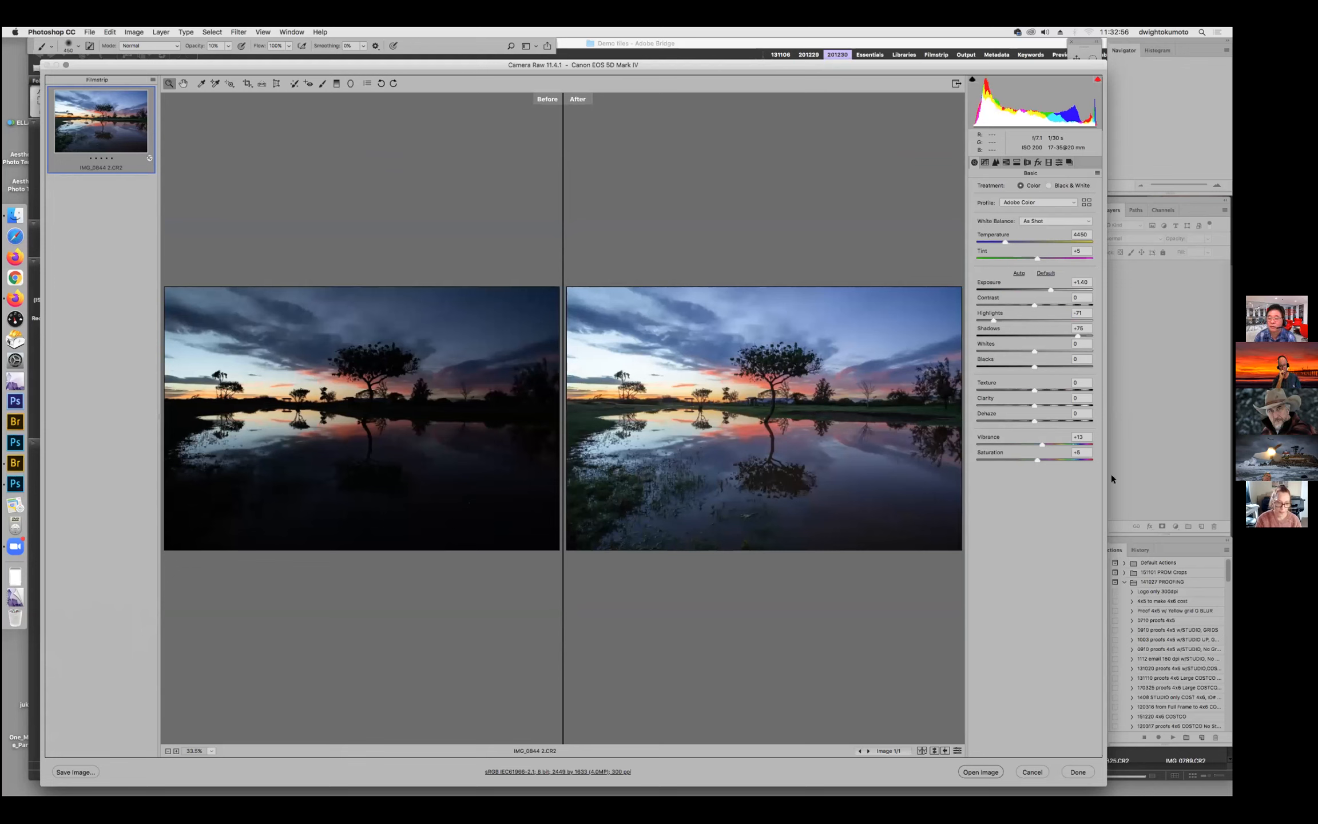
drag(1039, 459, 1041, 459)
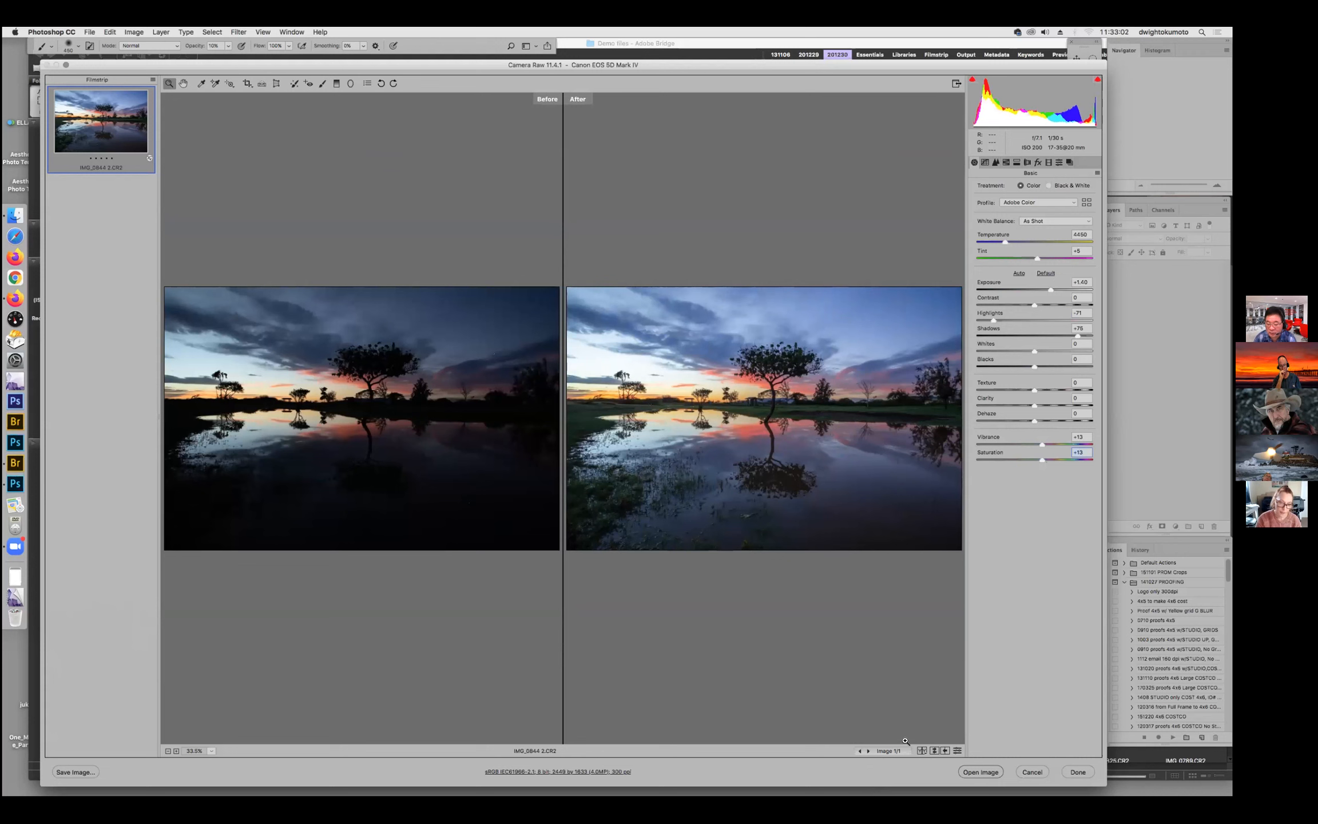
click(924, 751)
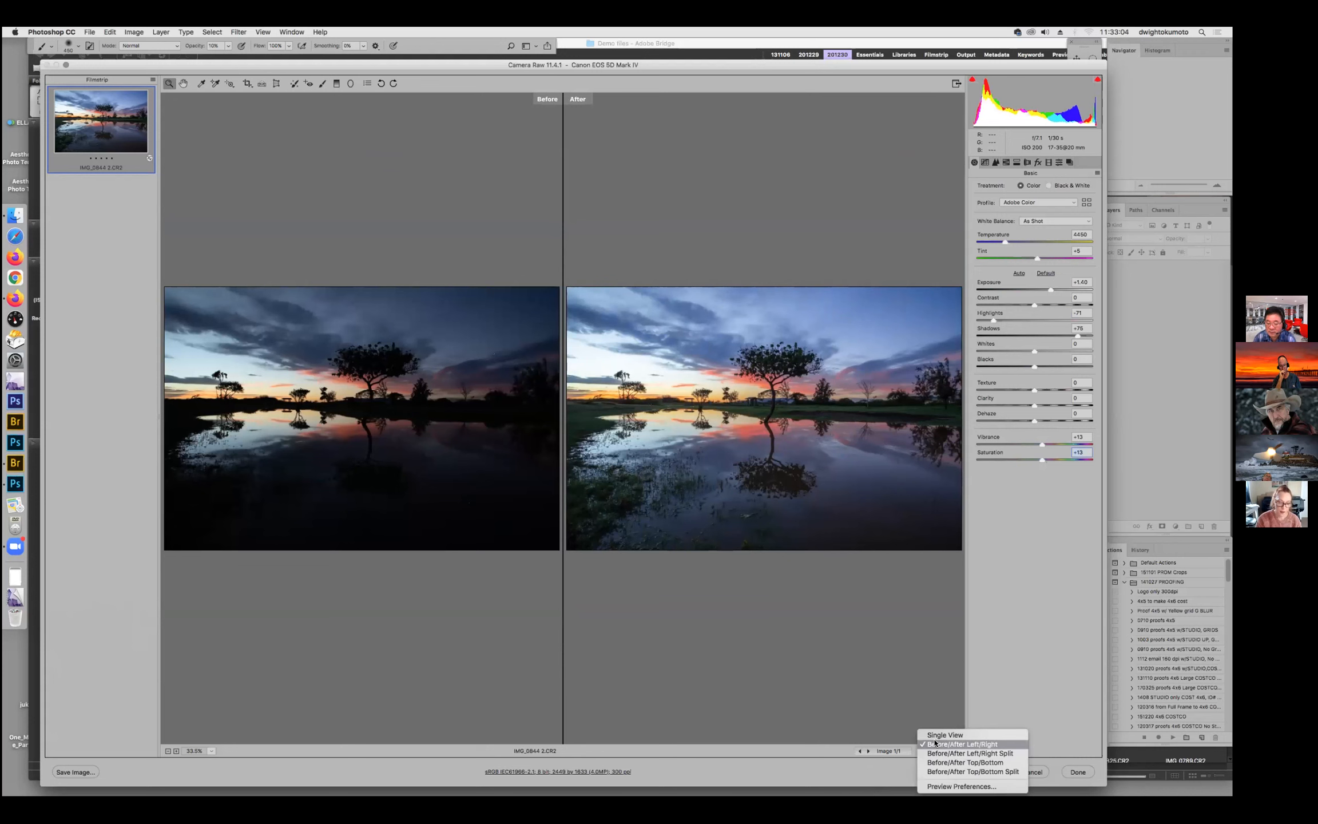
click(925, 735)
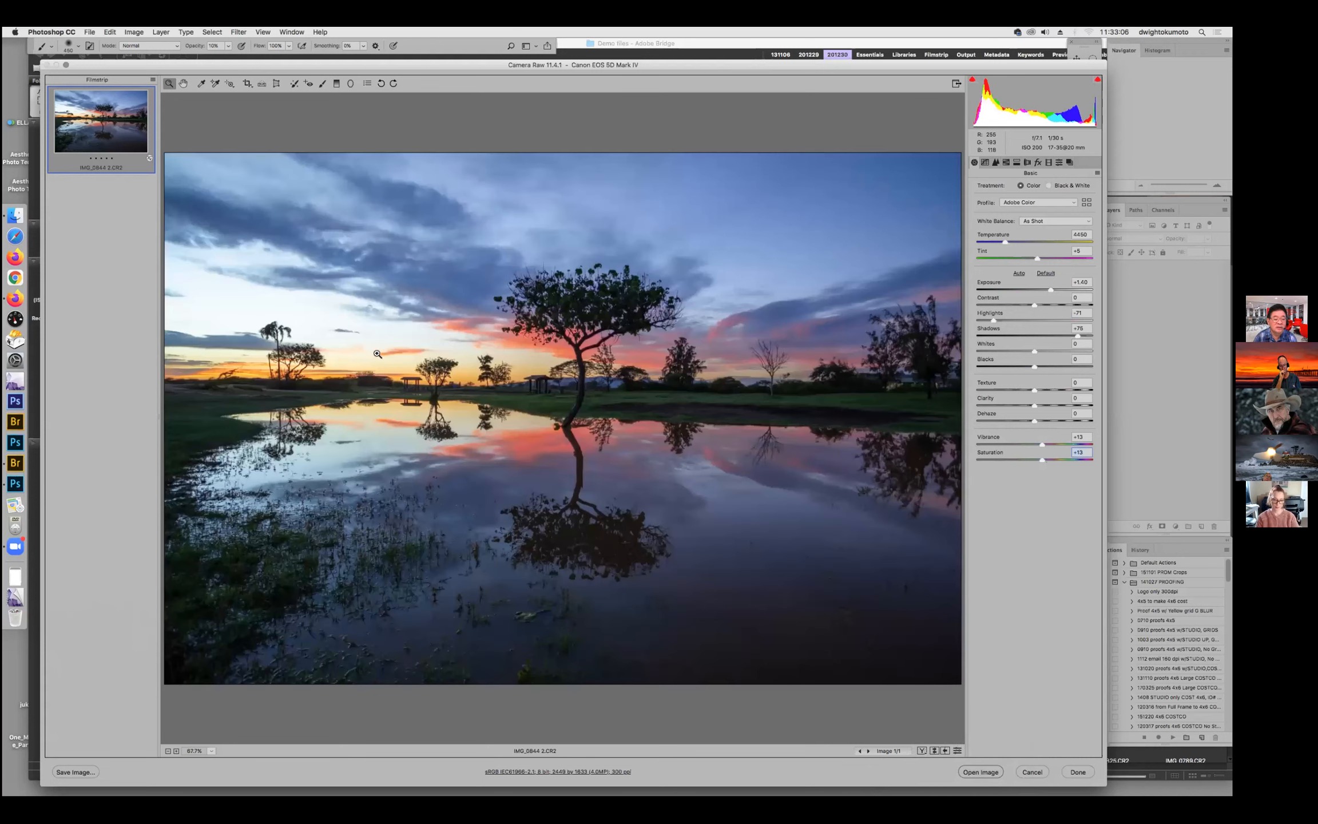
Add a large elliptical Radial Filter over the bright sky left of the main tree and reset its local correction settings.
click(351, 84)
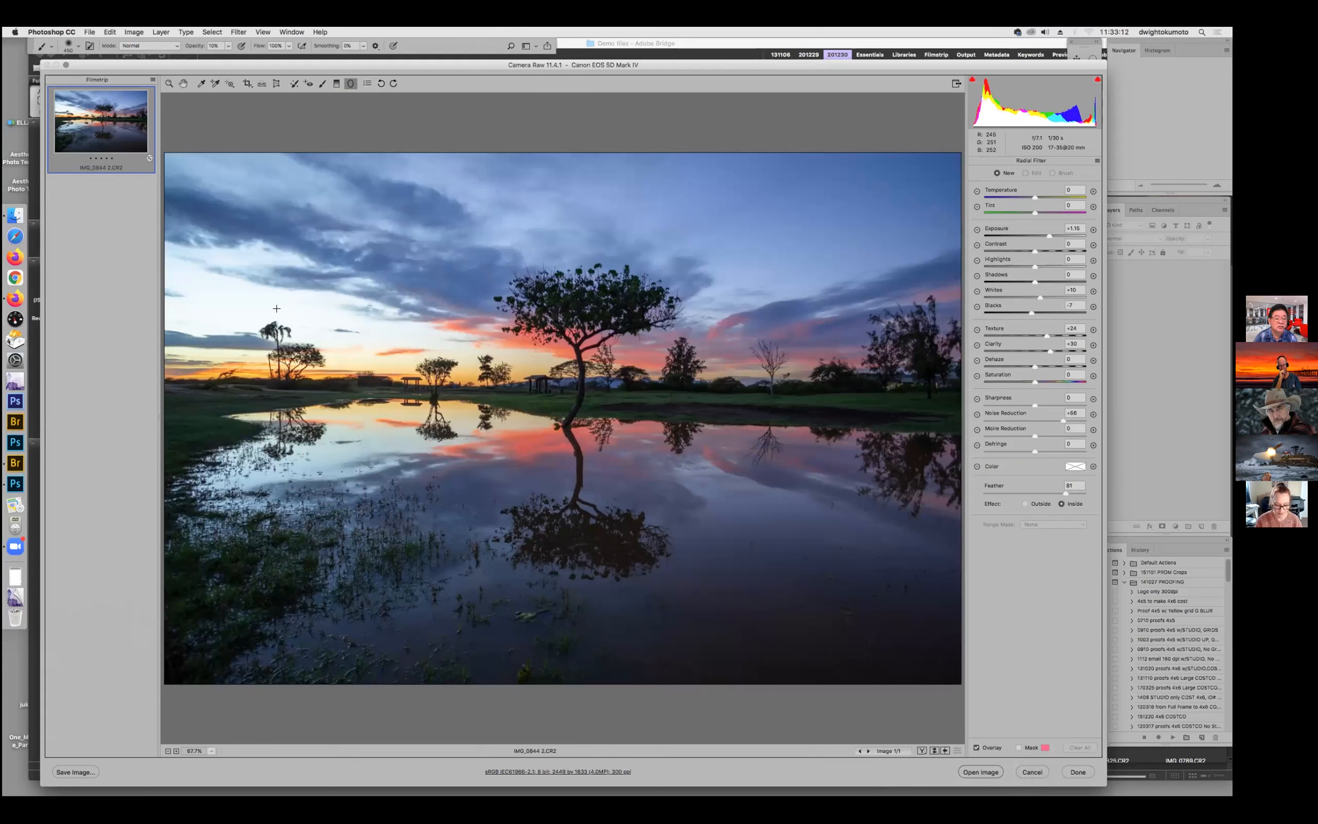
drag(234, 294, 477, 369)
drag(235, 293, 374, 315)
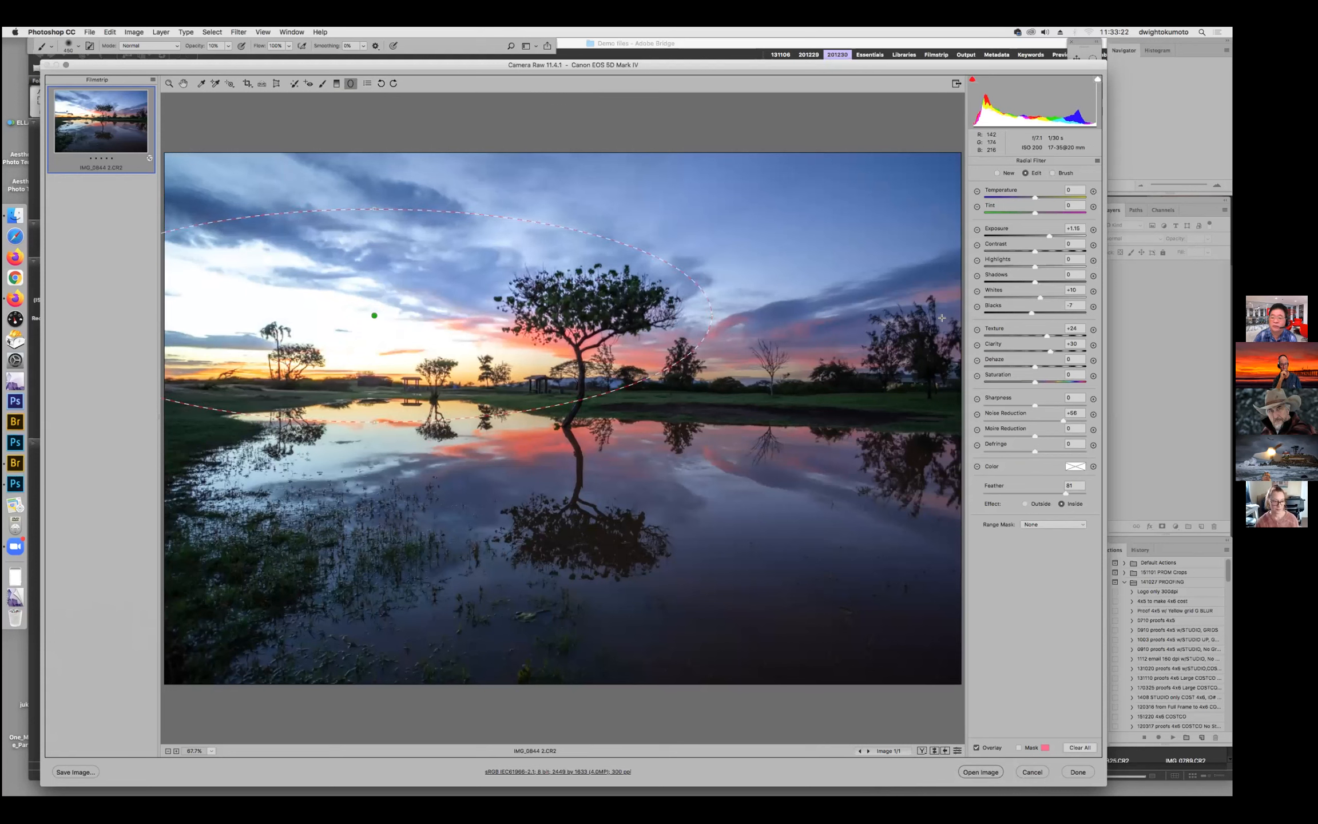
click(1097, 160)
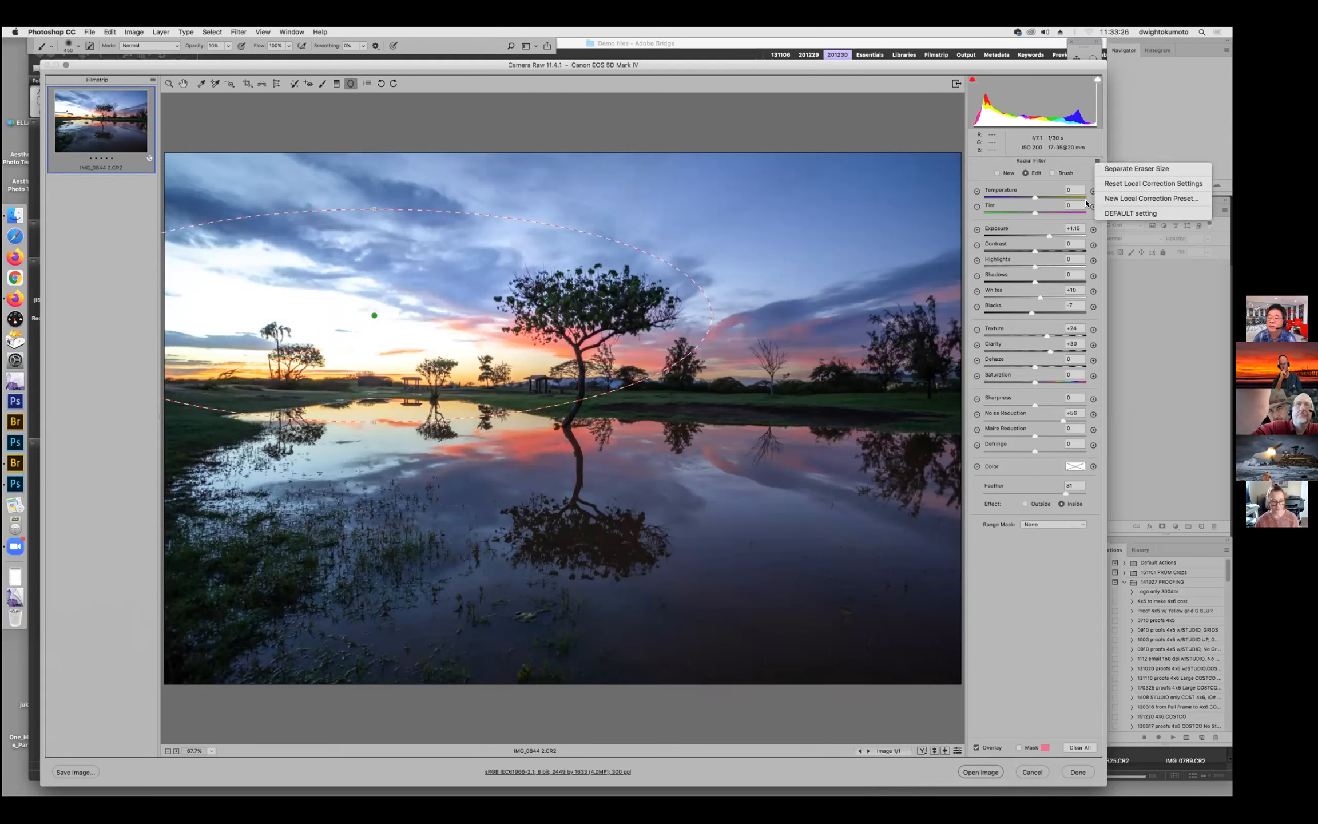
click(1144, 167)
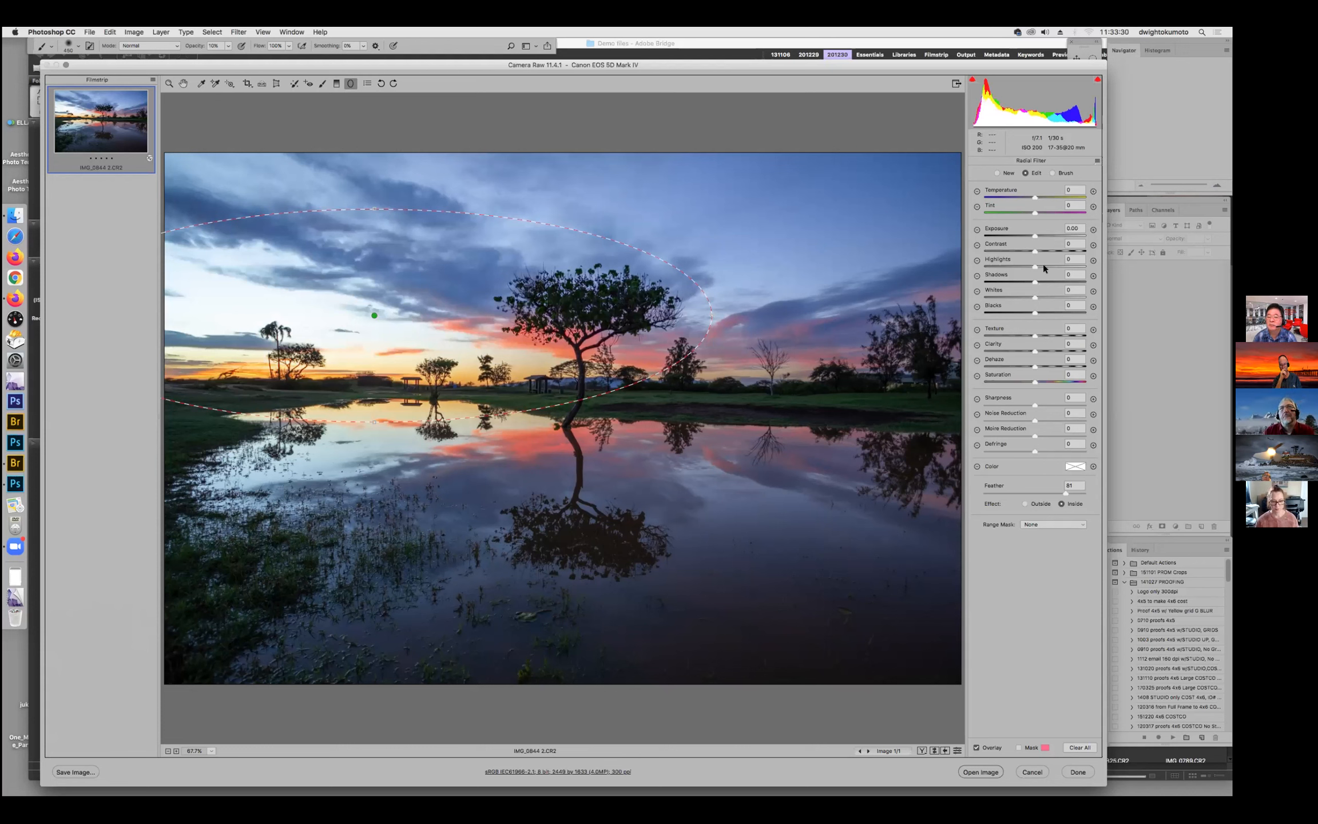
Tune the bright-sky radial filter to Exposure -0.20, Highlights -22, Temperature +11, Tint +15 and Saturation +11.
drag(1031, 268, 1011, 266)
click(1032, 234)
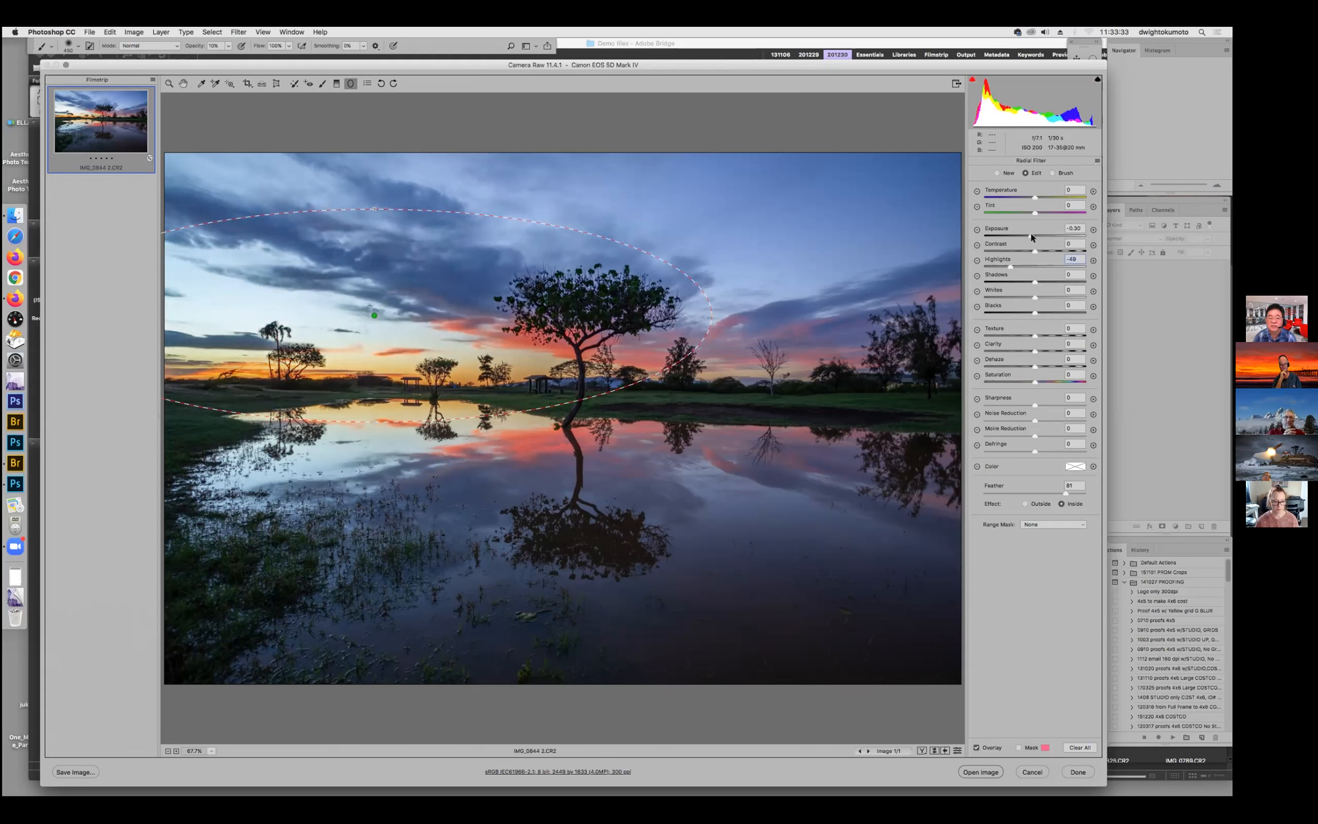
drag(1033, 197, 1042, 212)
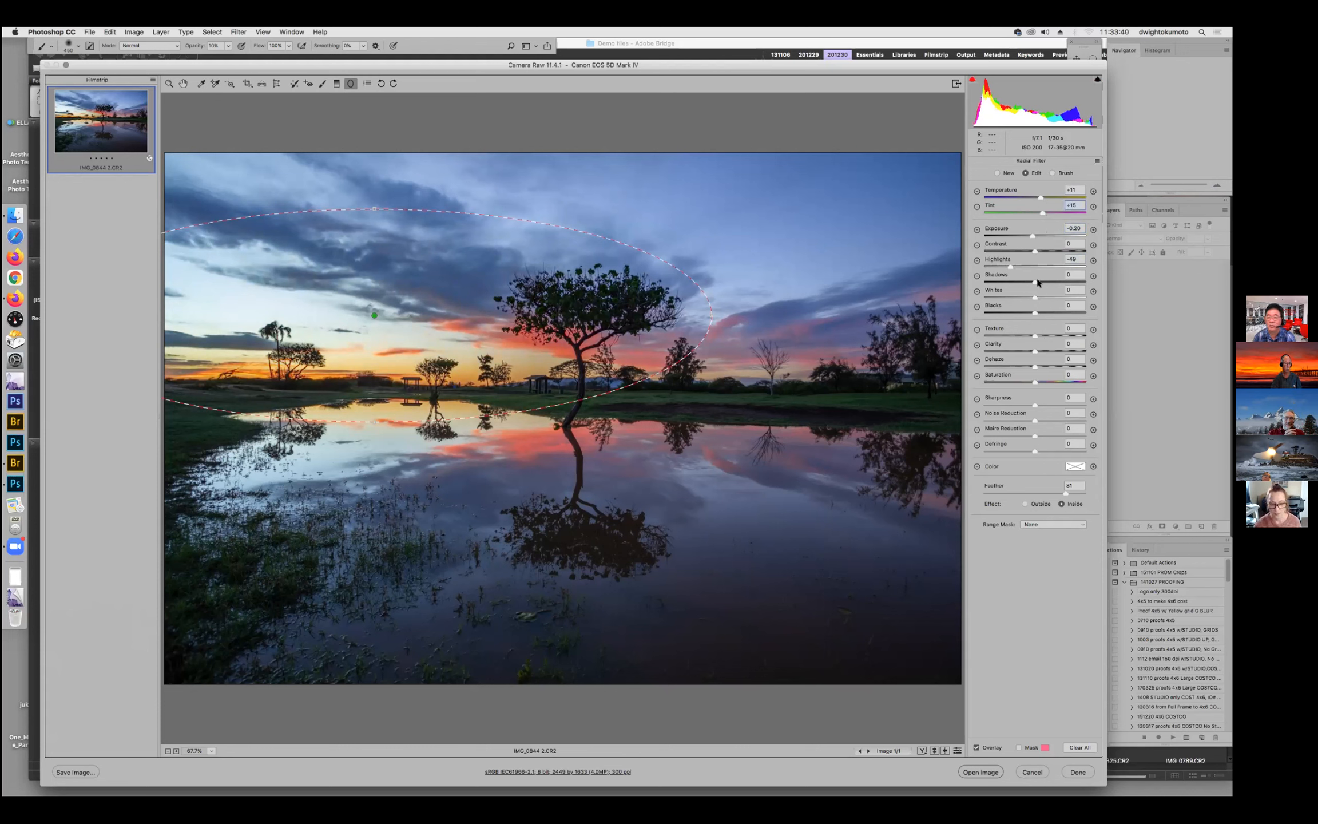
click(1022, 264)
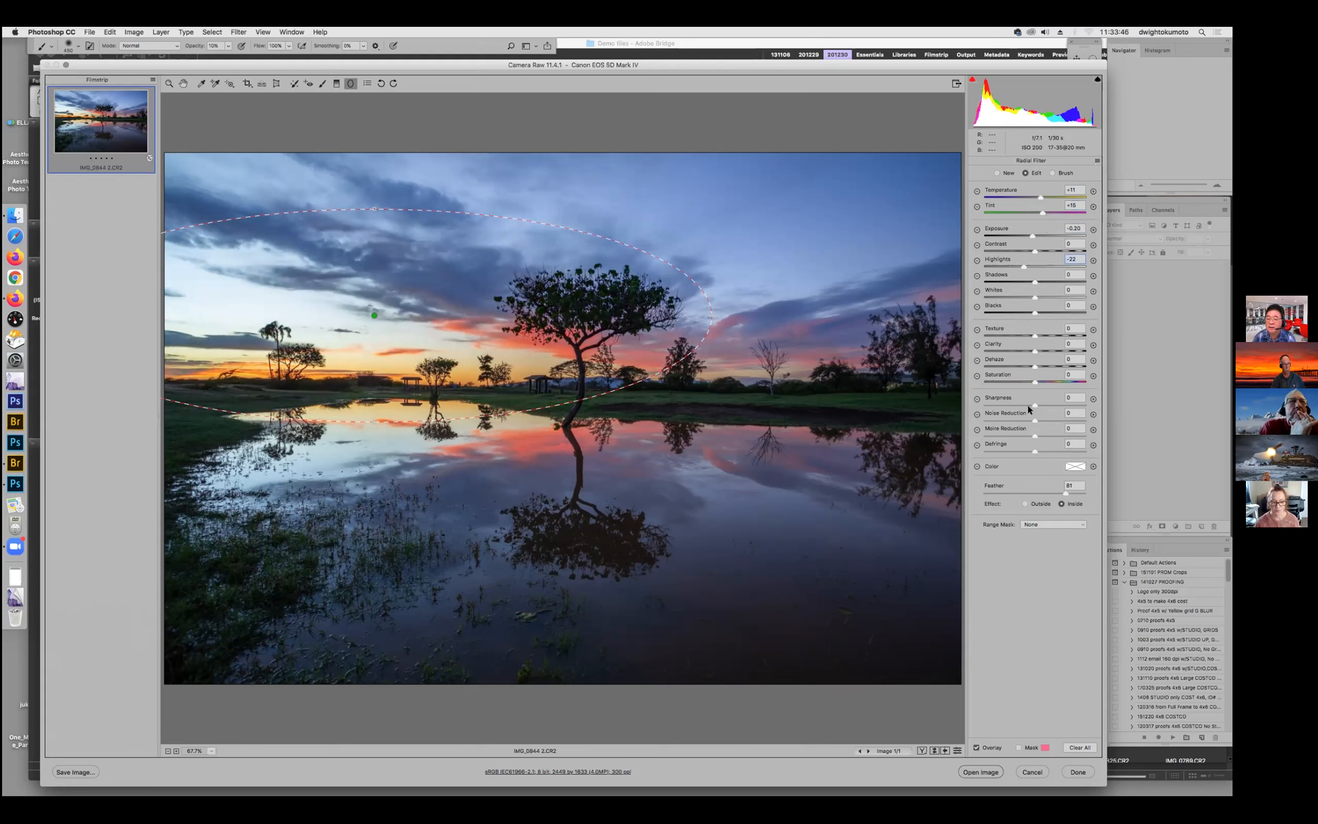
drag(1034, 380, 1040, 380)
Add a second radial filter over the sky right of the main tree with Temperature +24, Exposure +0.75 and Shadows +36.
drag(827, 294, 941, 346)
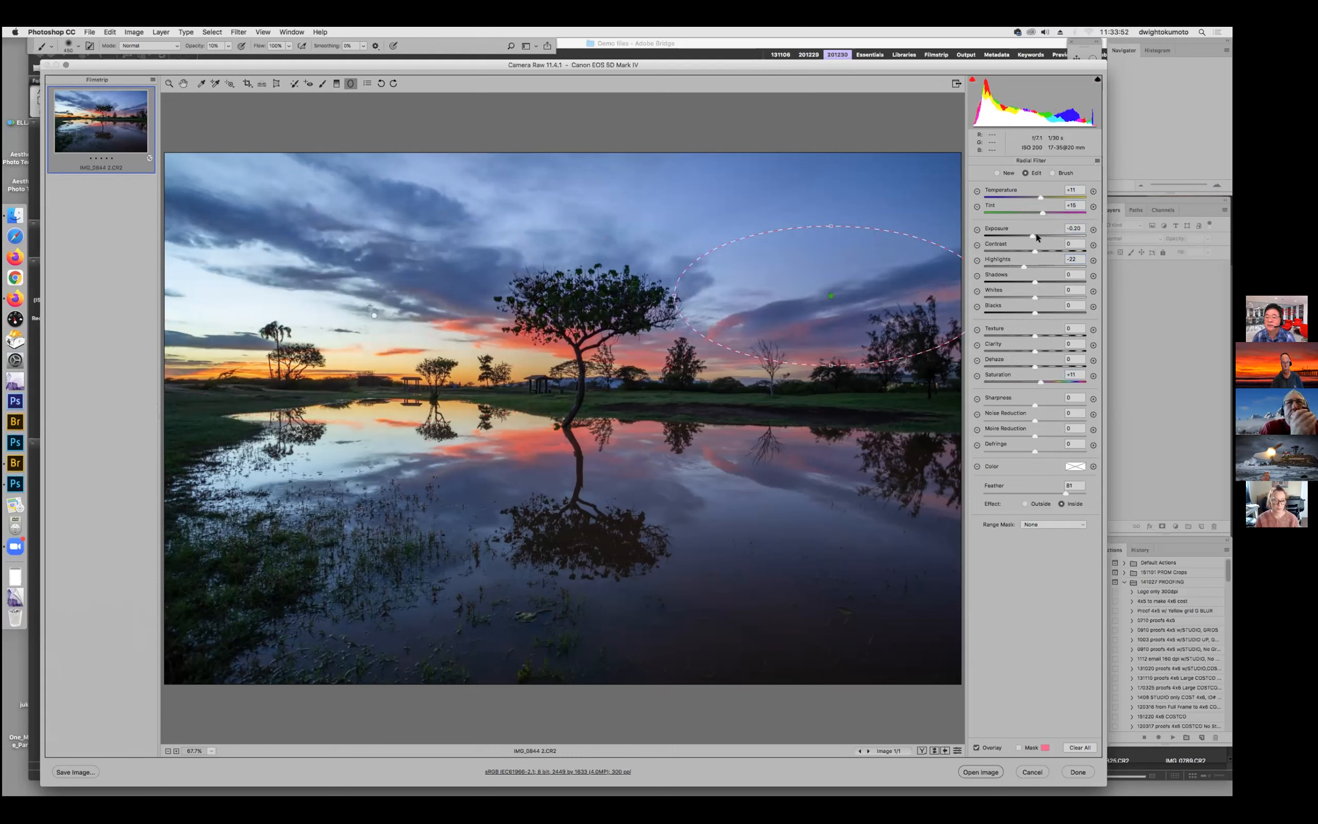
drag(1040, 195, 1054, 282)
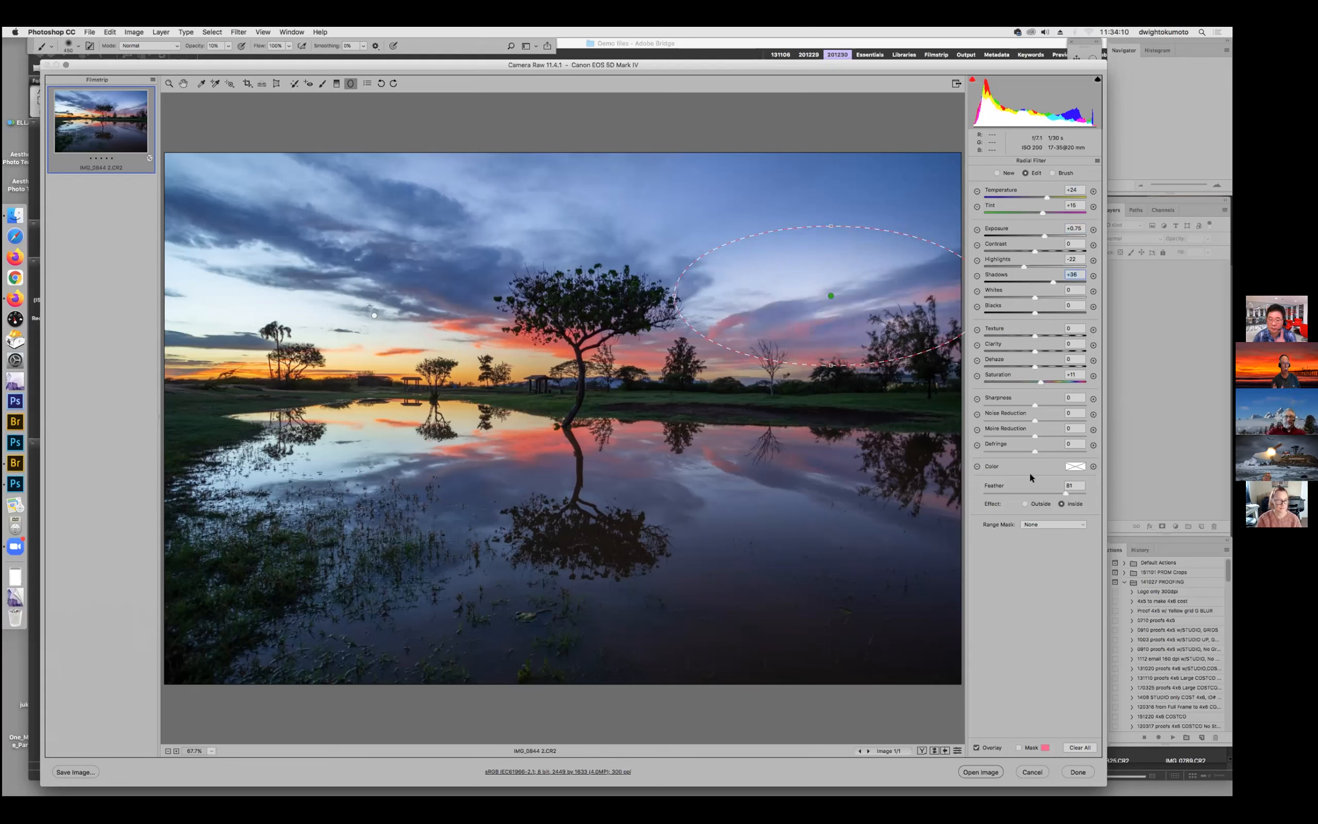
Add a small elliptical radial filter with Feather 0 in the sky above and right of the main tree.
mouse_move(574, 186)
mouse_down()
mouse_move(611, 203)
mouse_move(596, 199)
mouse_up()
key(Delete)
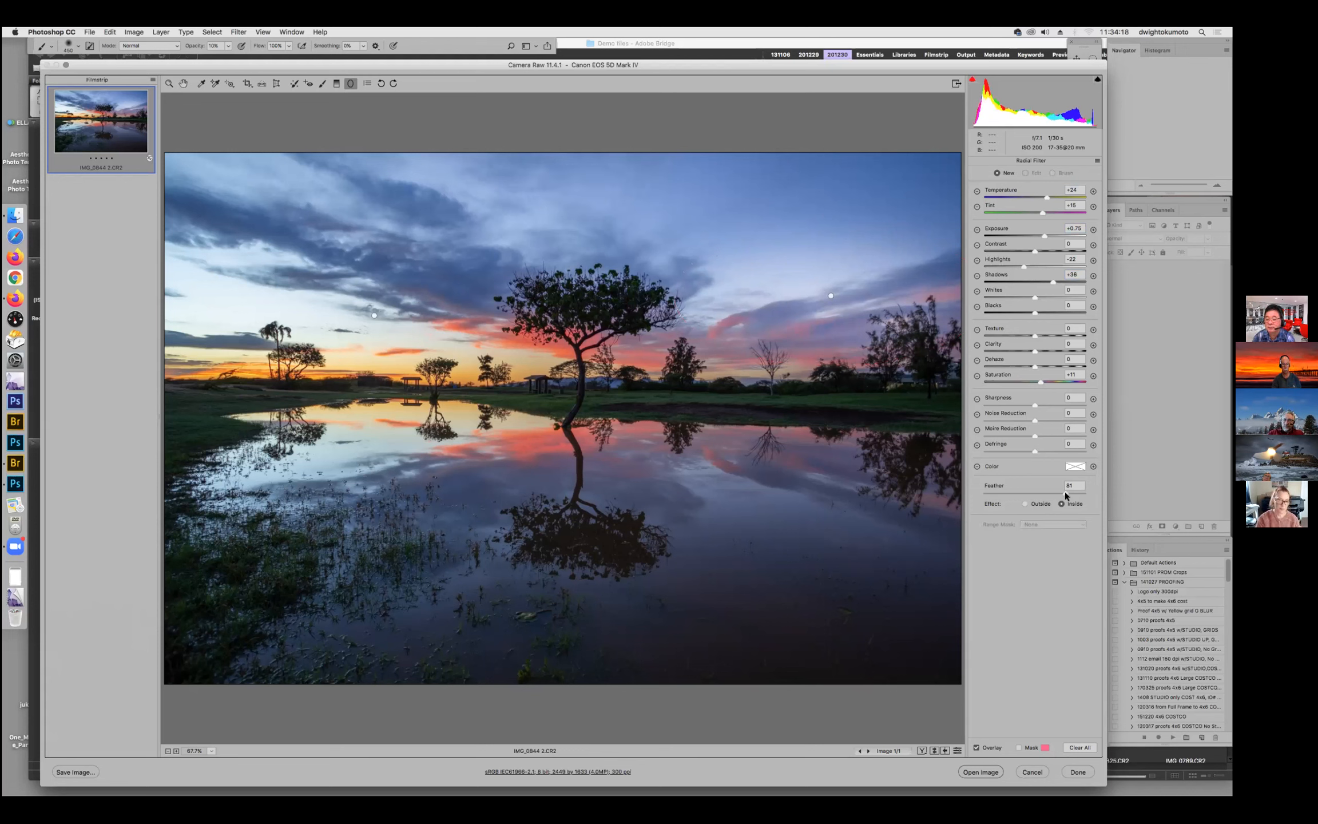
drag(1063, 490, 960, 490)
drag(682, 207, 730, 235)
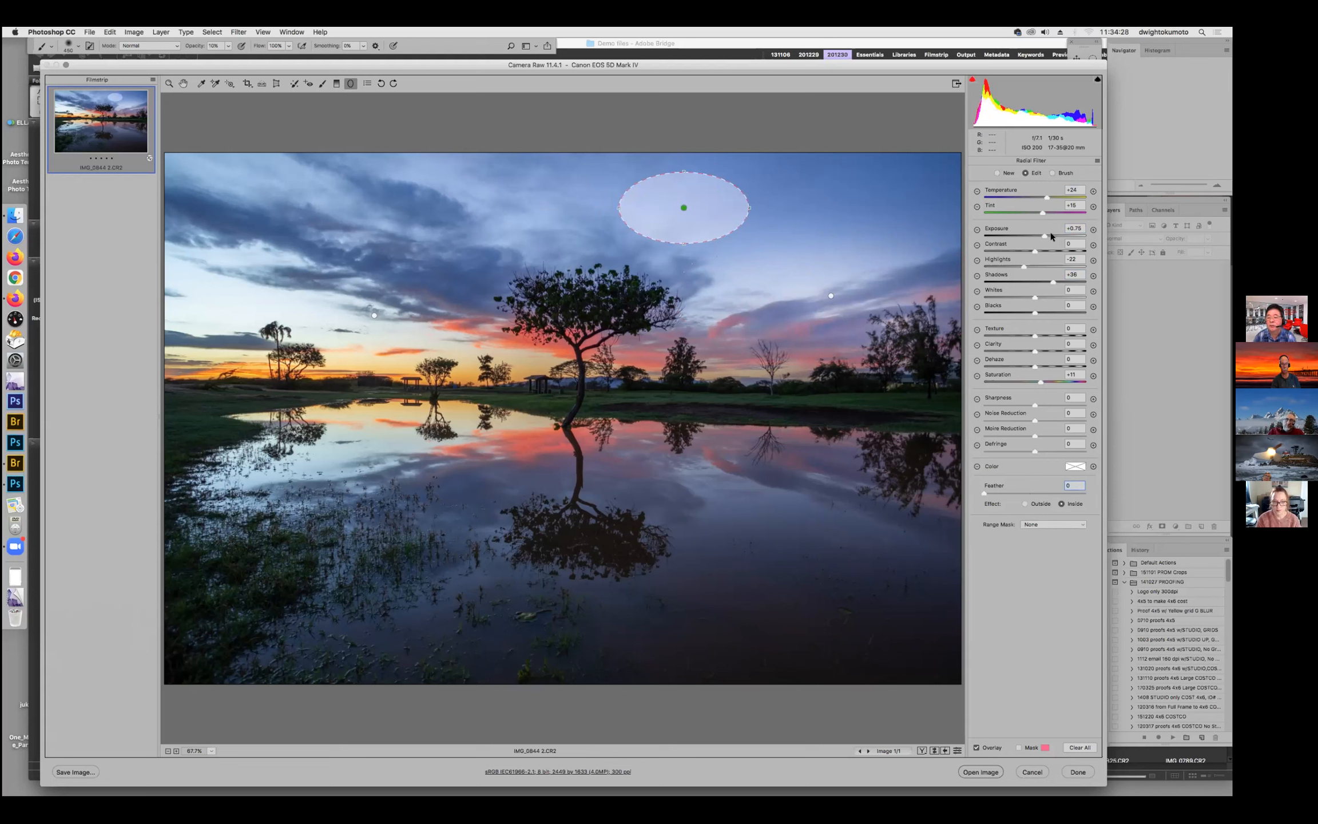
Set the small sky filter's Exposure to +0.70, try a softer Feather, and clear the Feather value.
drag(1063, 233, 1043, 237)
drag(1002, 492, 1025, 492)
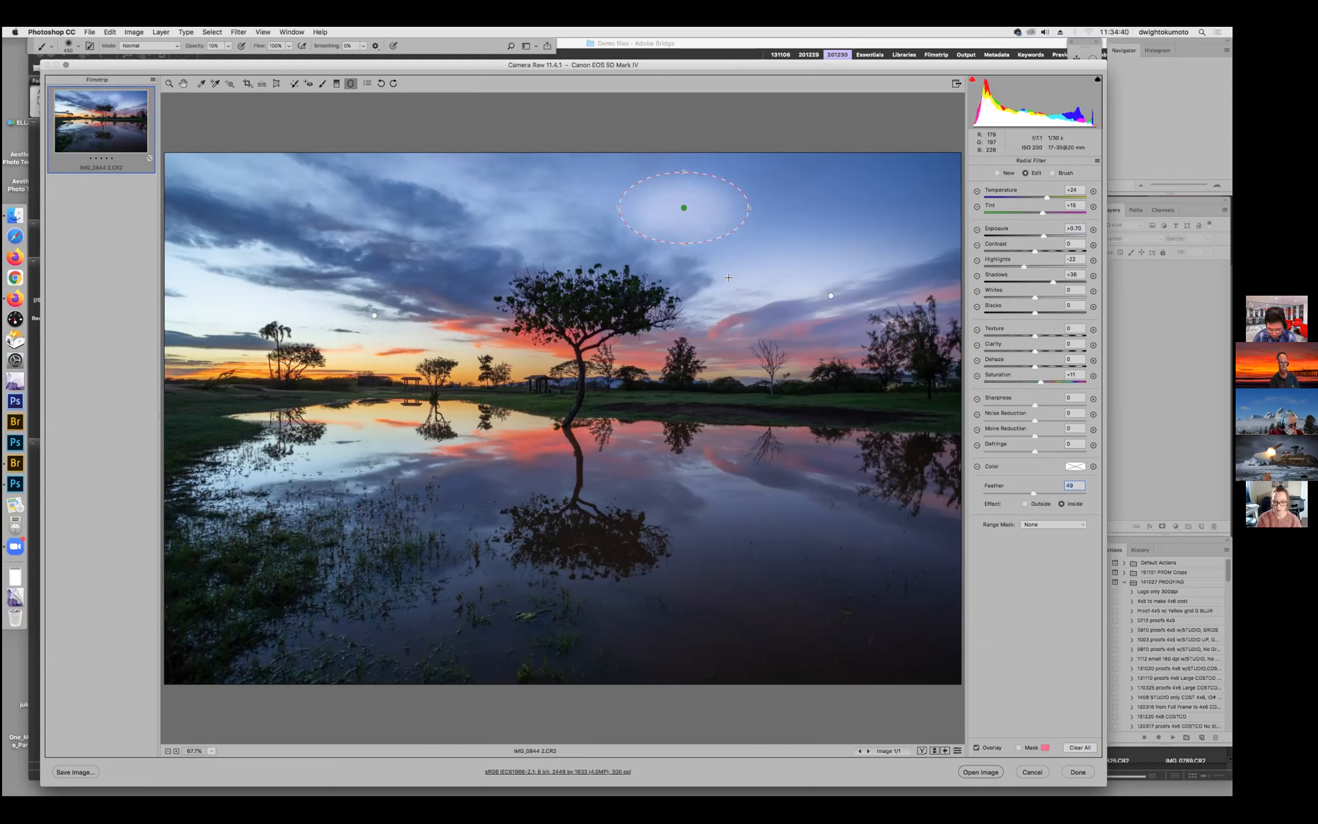
key(BackSpace)
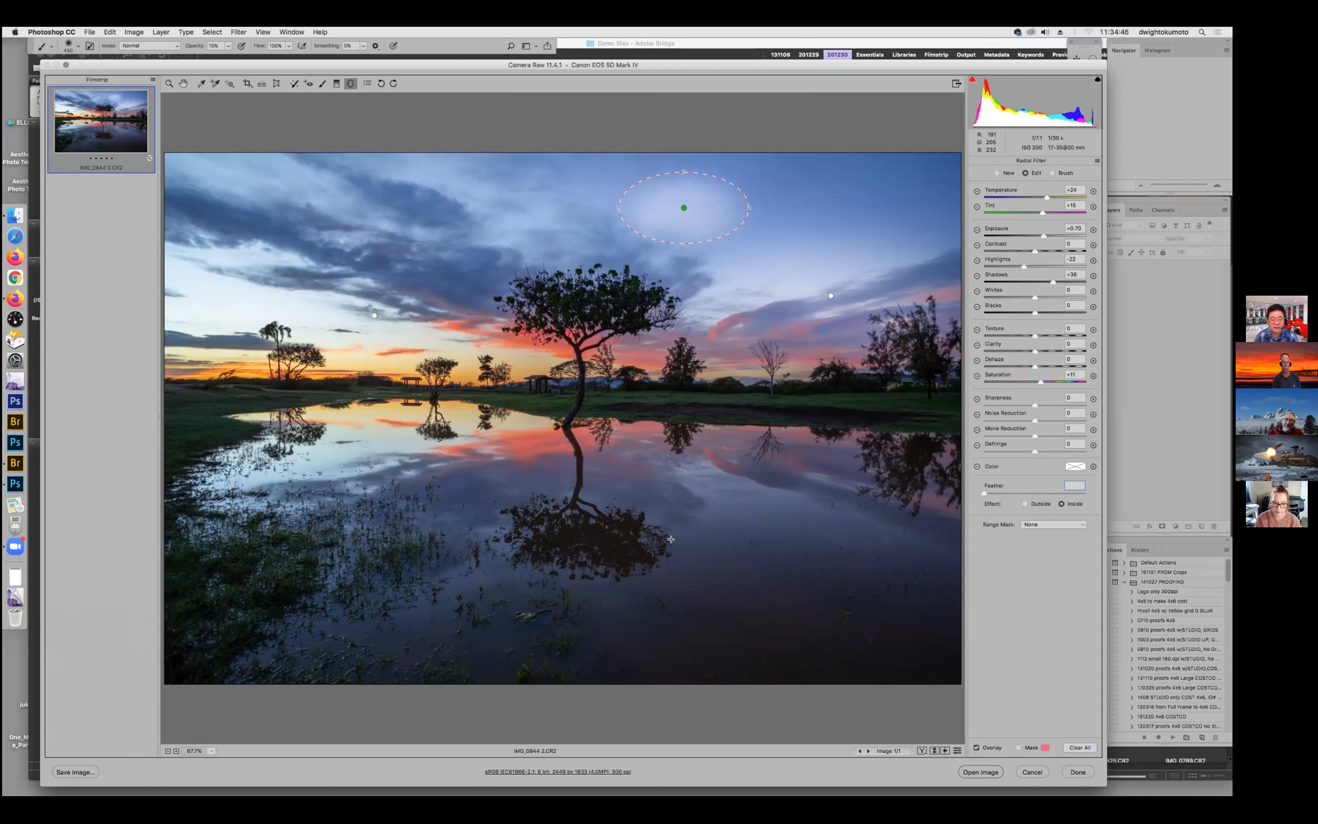
Compare the sunset landscape before and after side by side and close Camera Raw, keeping the adjustments.
click(922, 750)
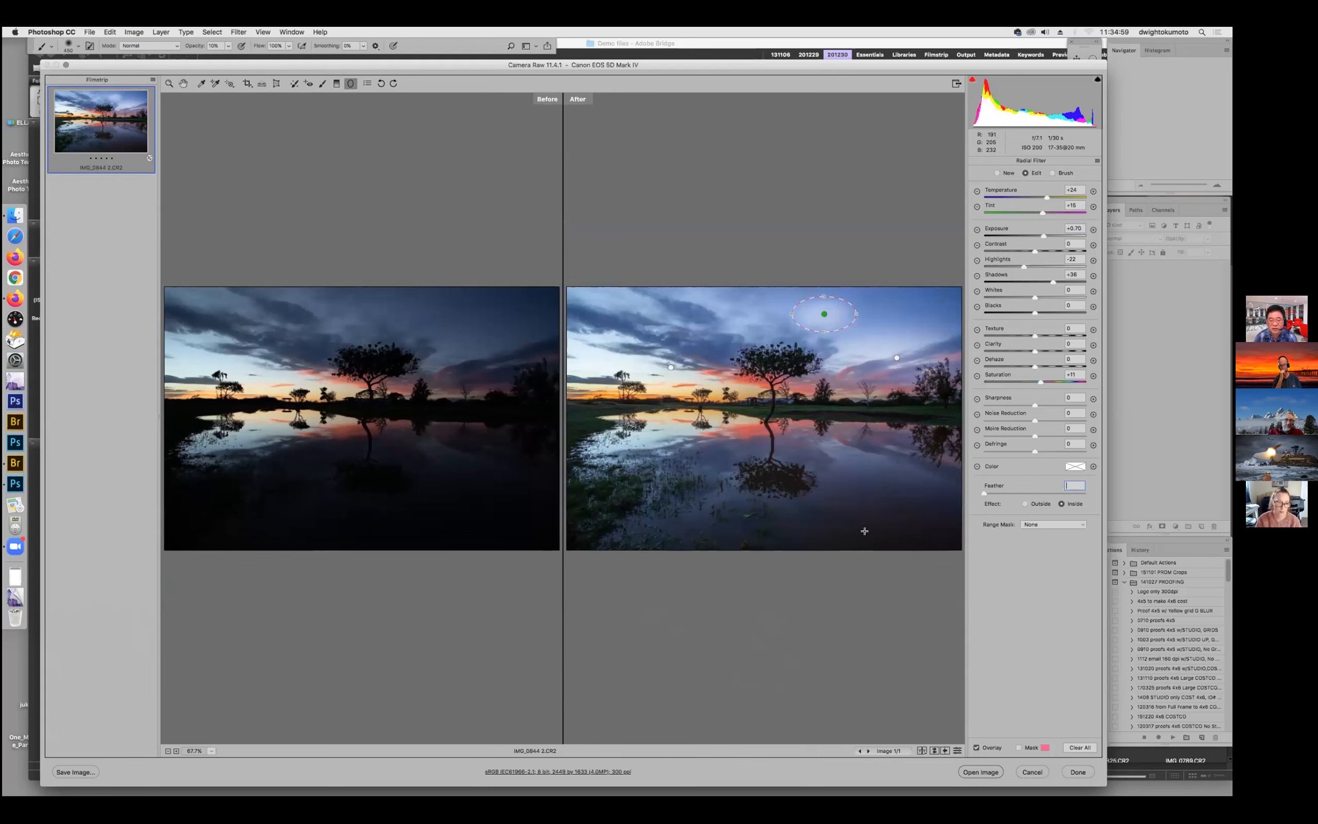
click(1077, 772)
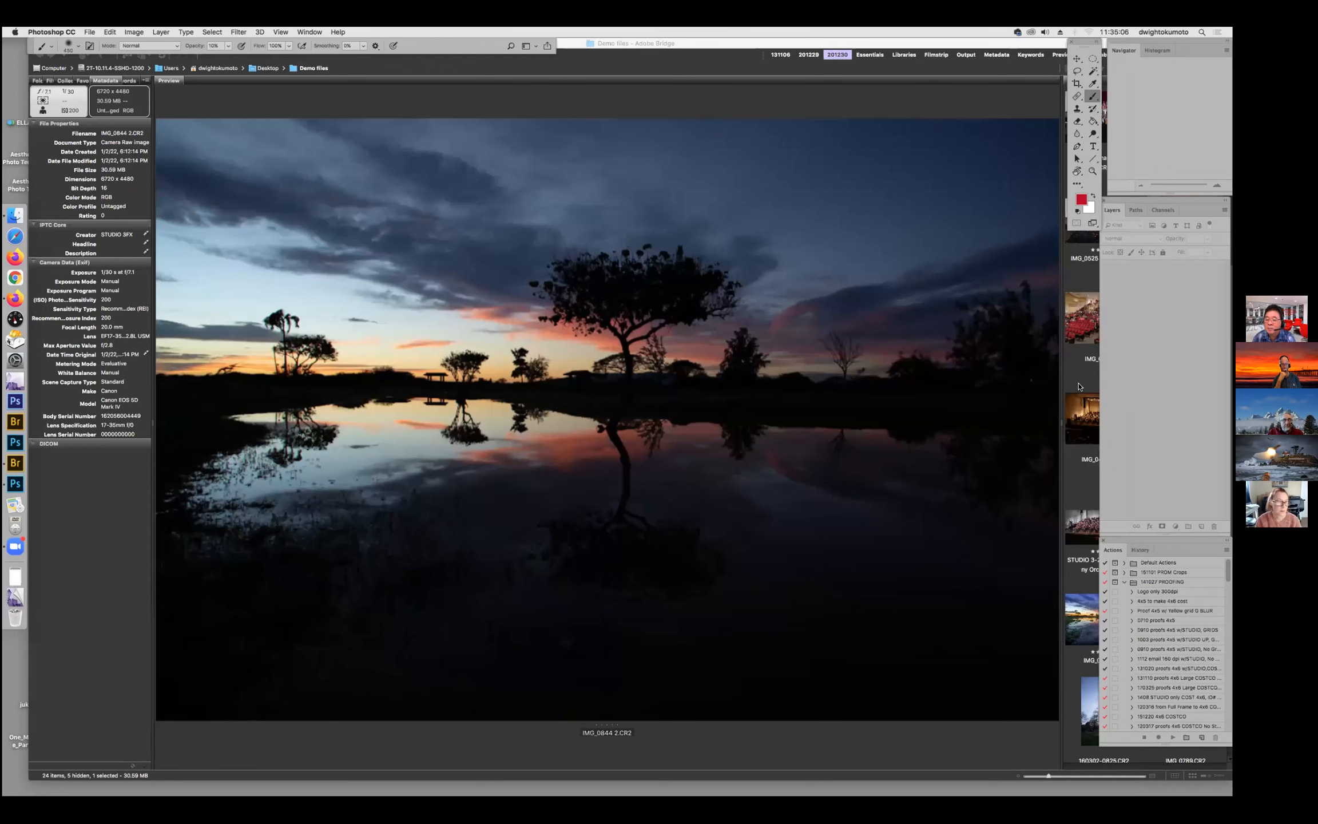
Switch to Adobe Bridge, open the totem pole photo 160302-0825.CR2 in Camera Raw and review its lens profile corrections.
click(1080, 407)
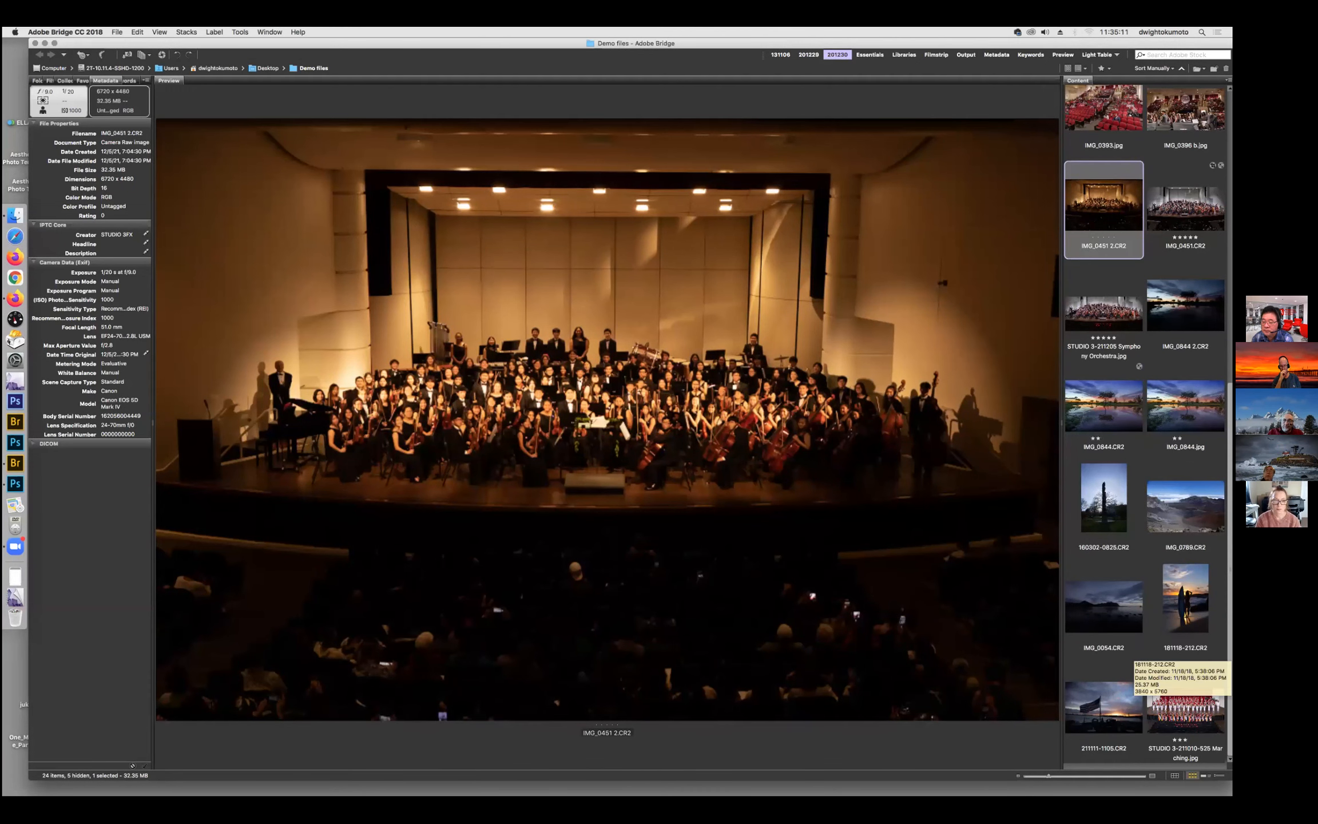
click(1083, 486)
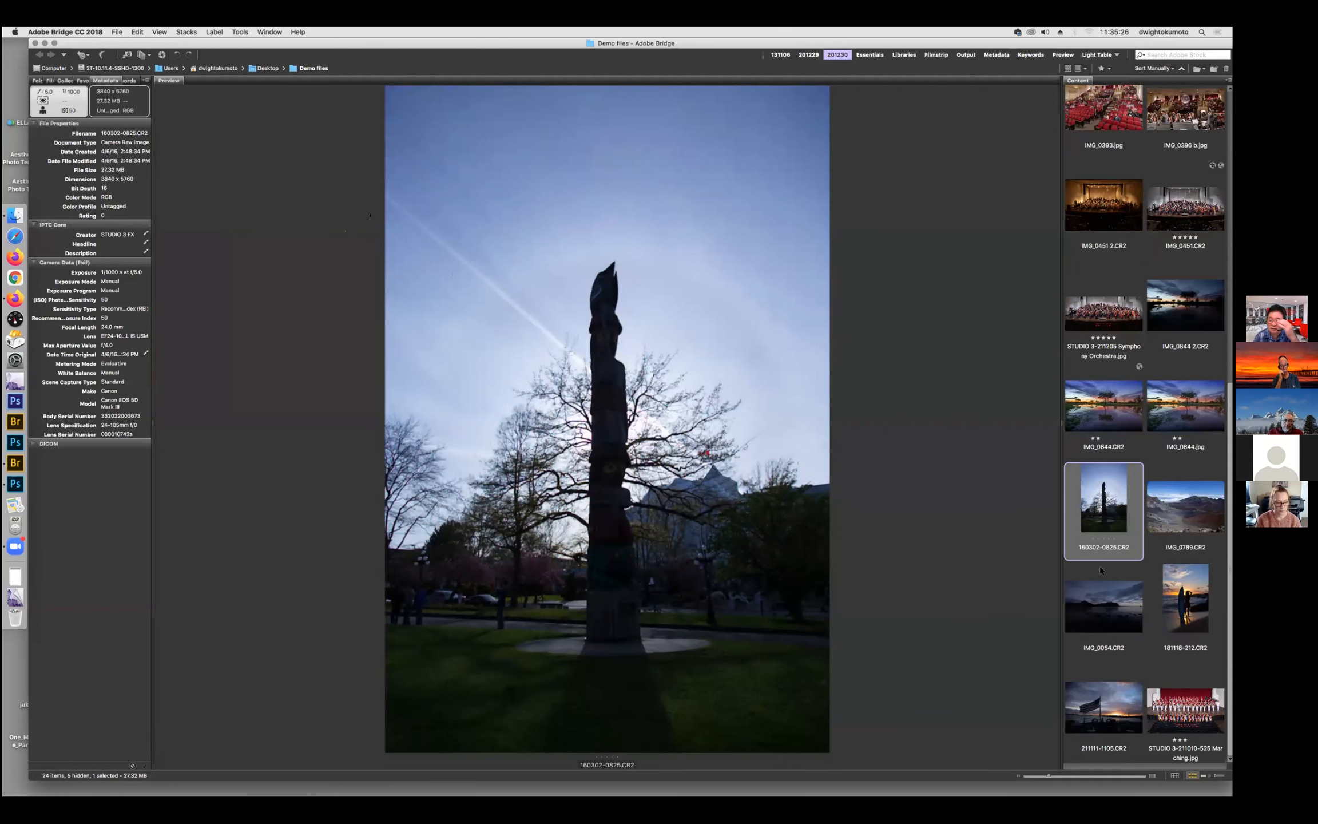
double_click(1098, 525)
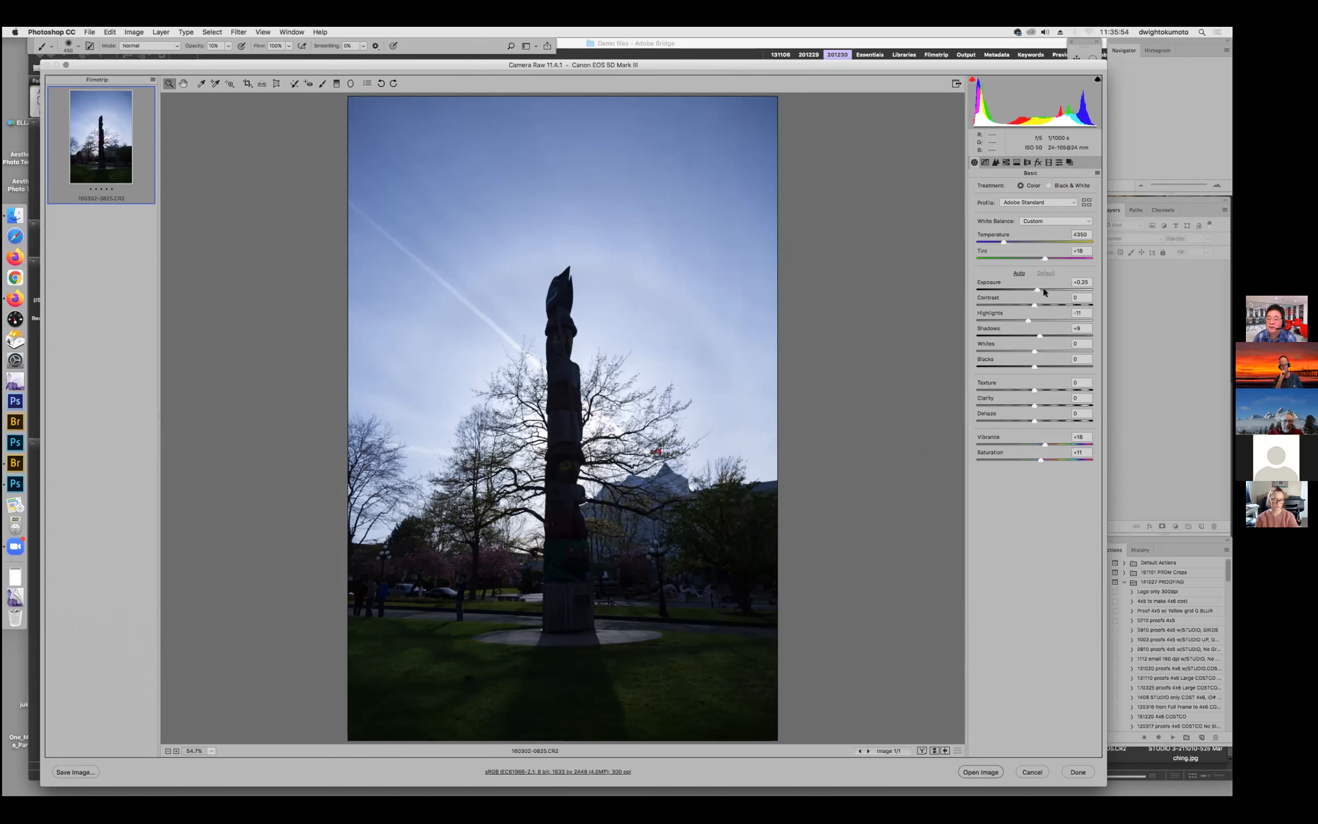
click(1027, 162)
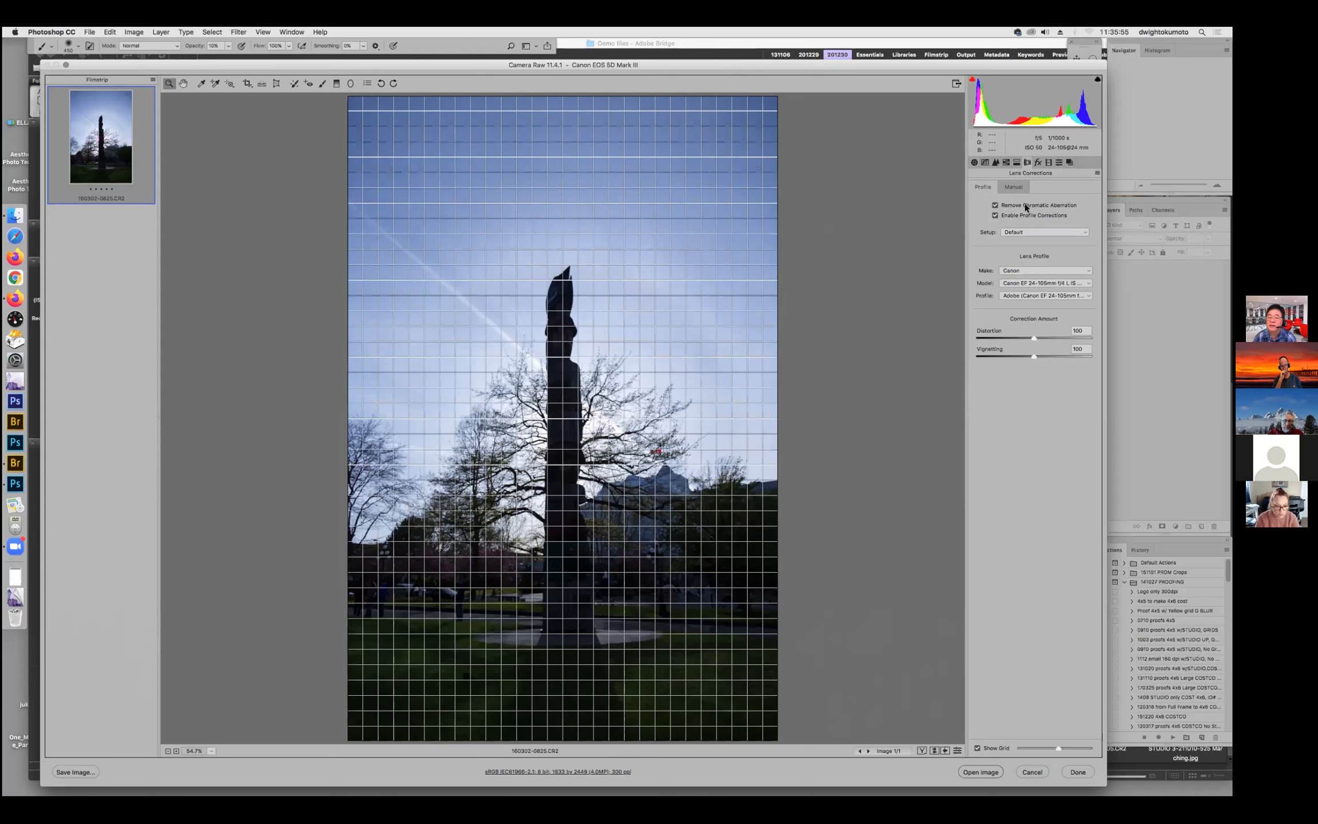
click(975, 163)
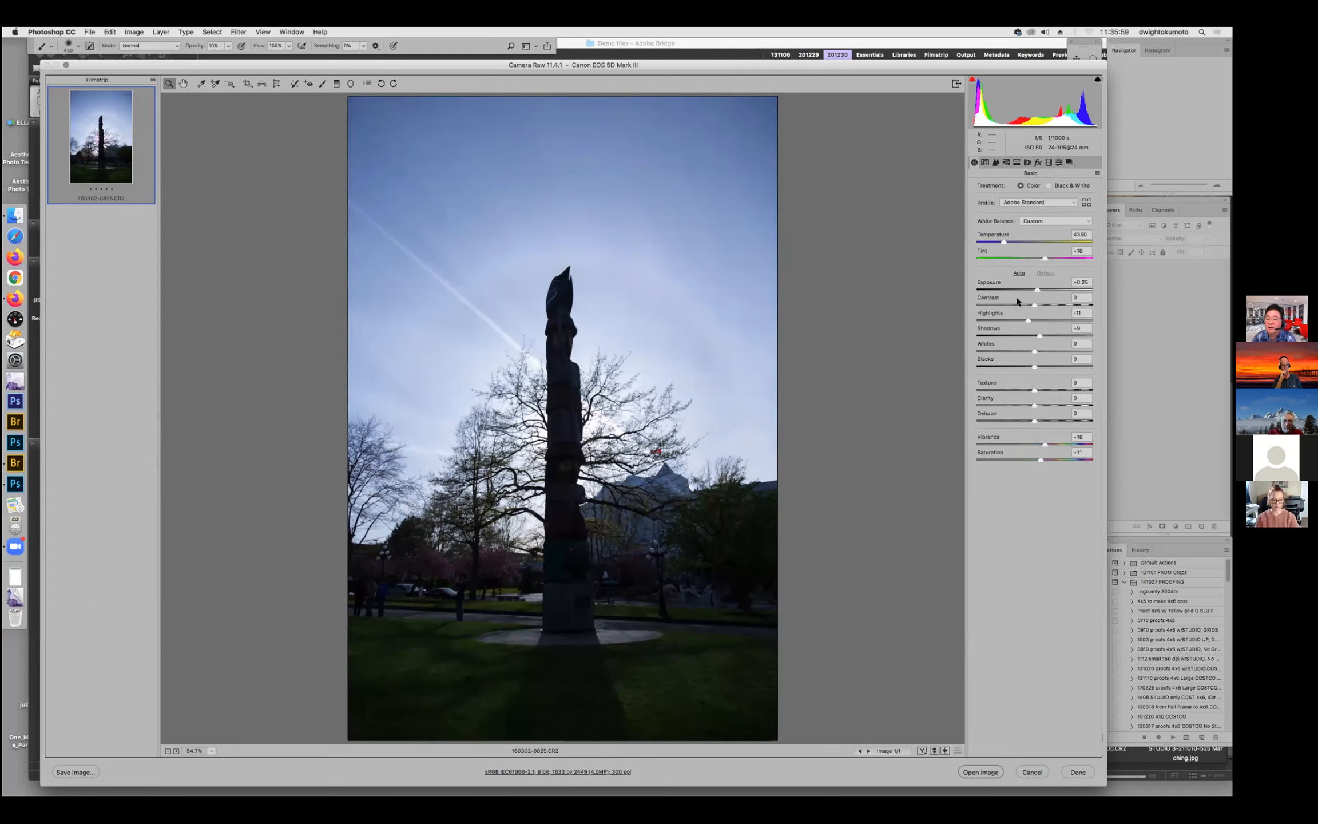
Set the totem pole photo's Exposure to +0.75, Highlights to -78 and Shadows to +86.
drag(1035, 289, 1041, 289)
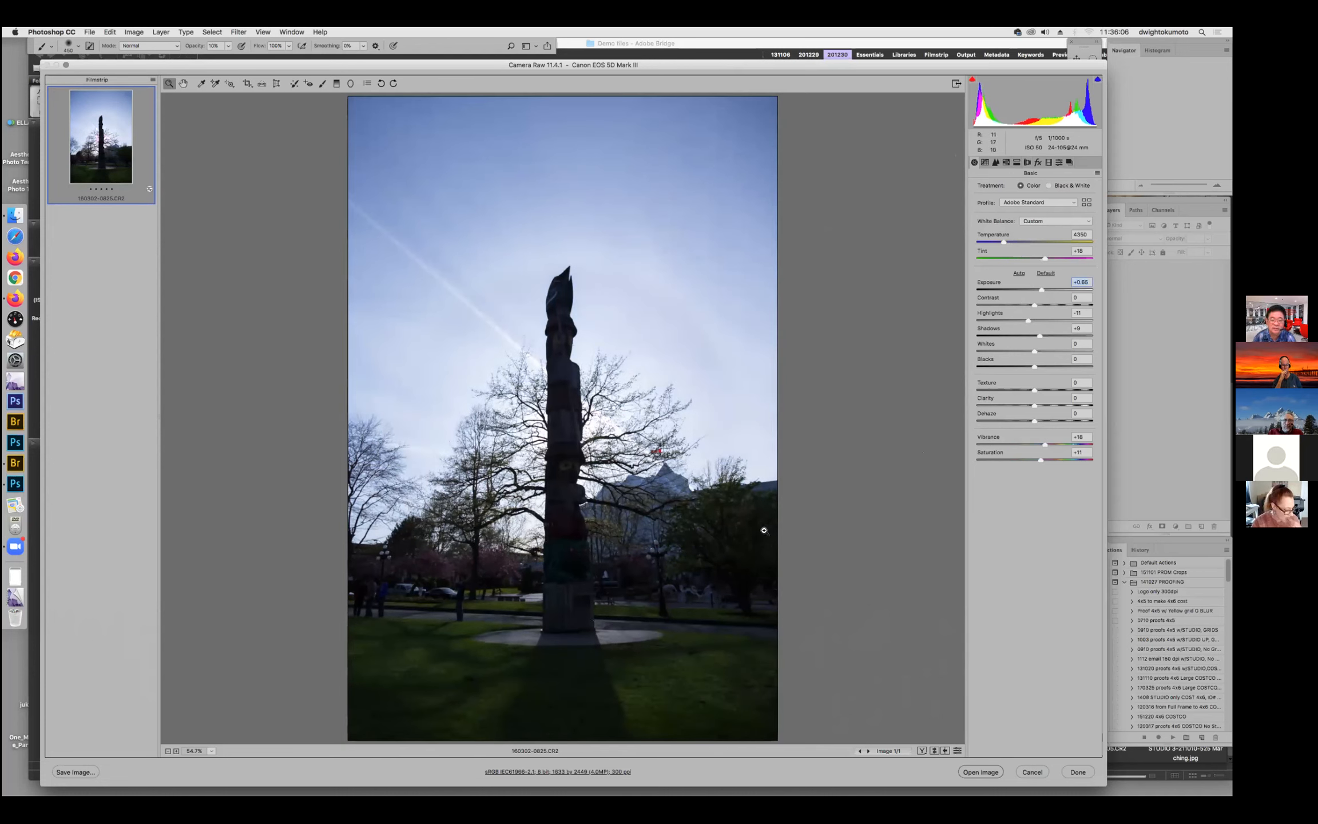
drag(1028, 320, 989, 317)
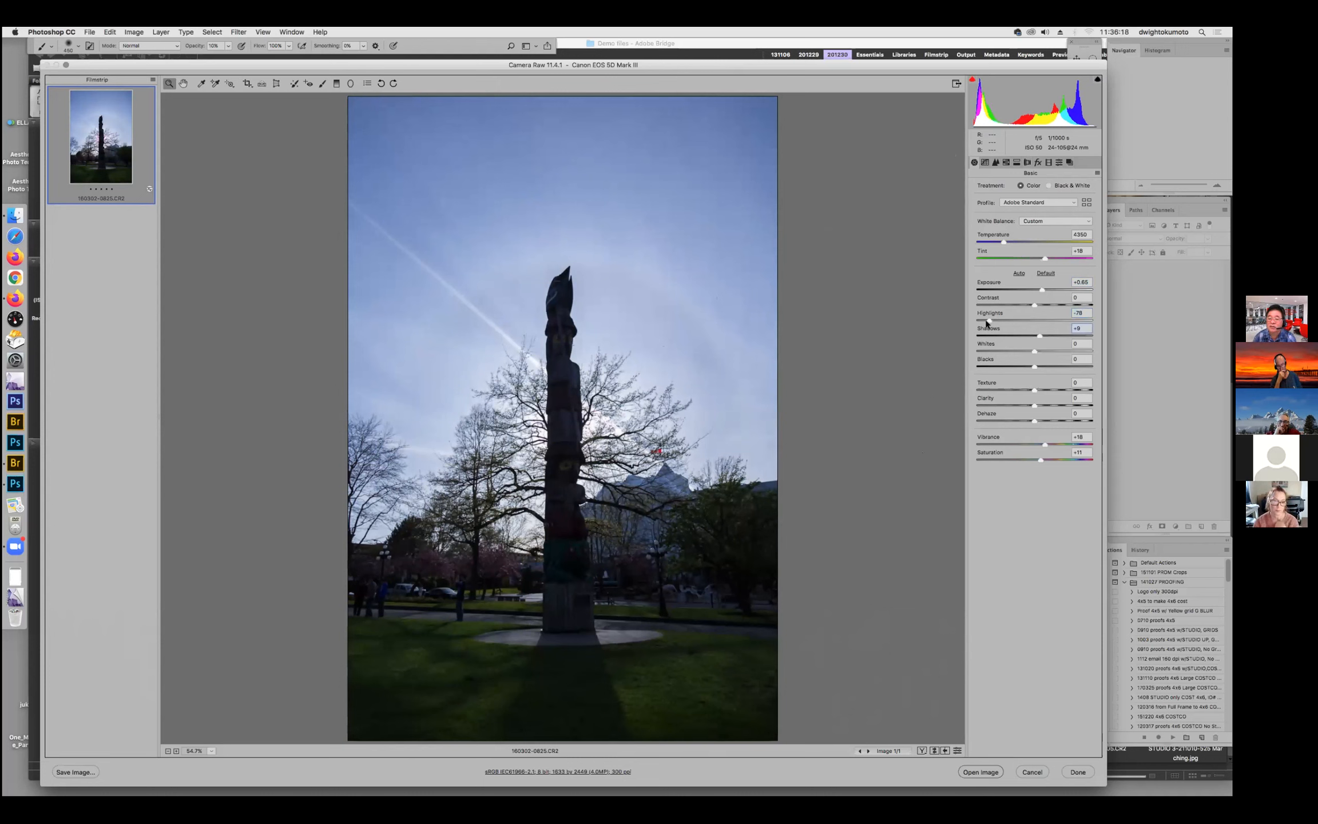
drag(1036, 337, 1081, 338)
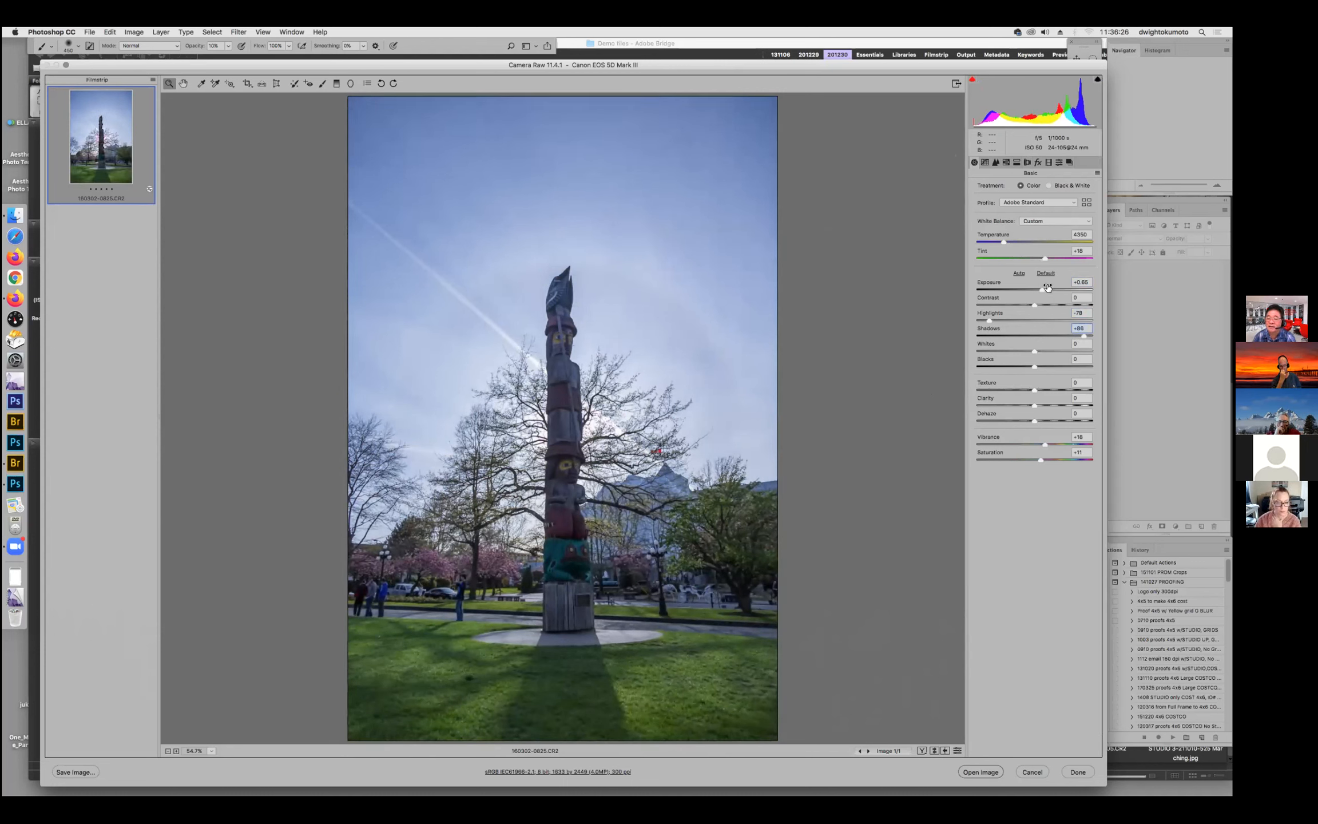
drag(1040, 290, 1041, 291)
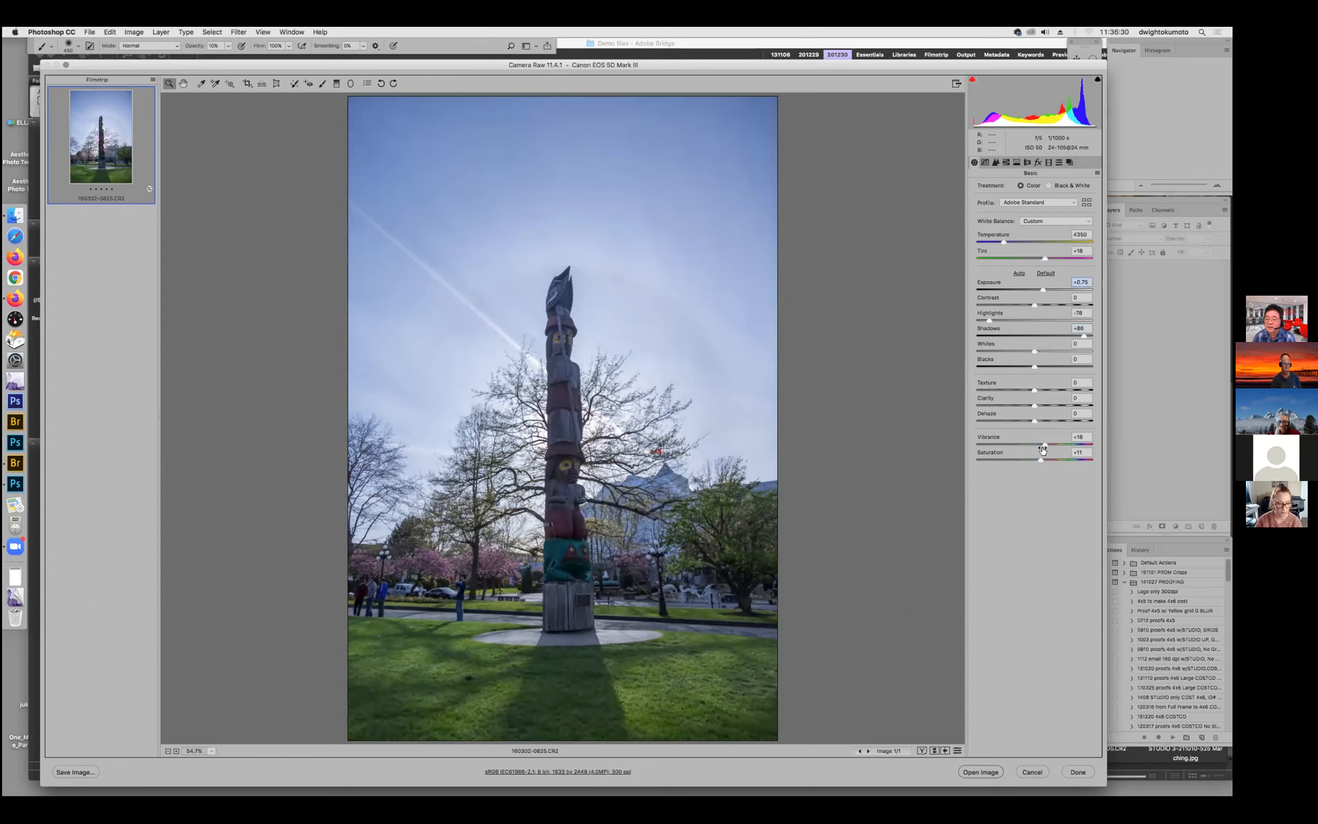
Set the overall Vibrance to +11 and Dehaze to +66.
drag(1040, 445, 1042, 439)
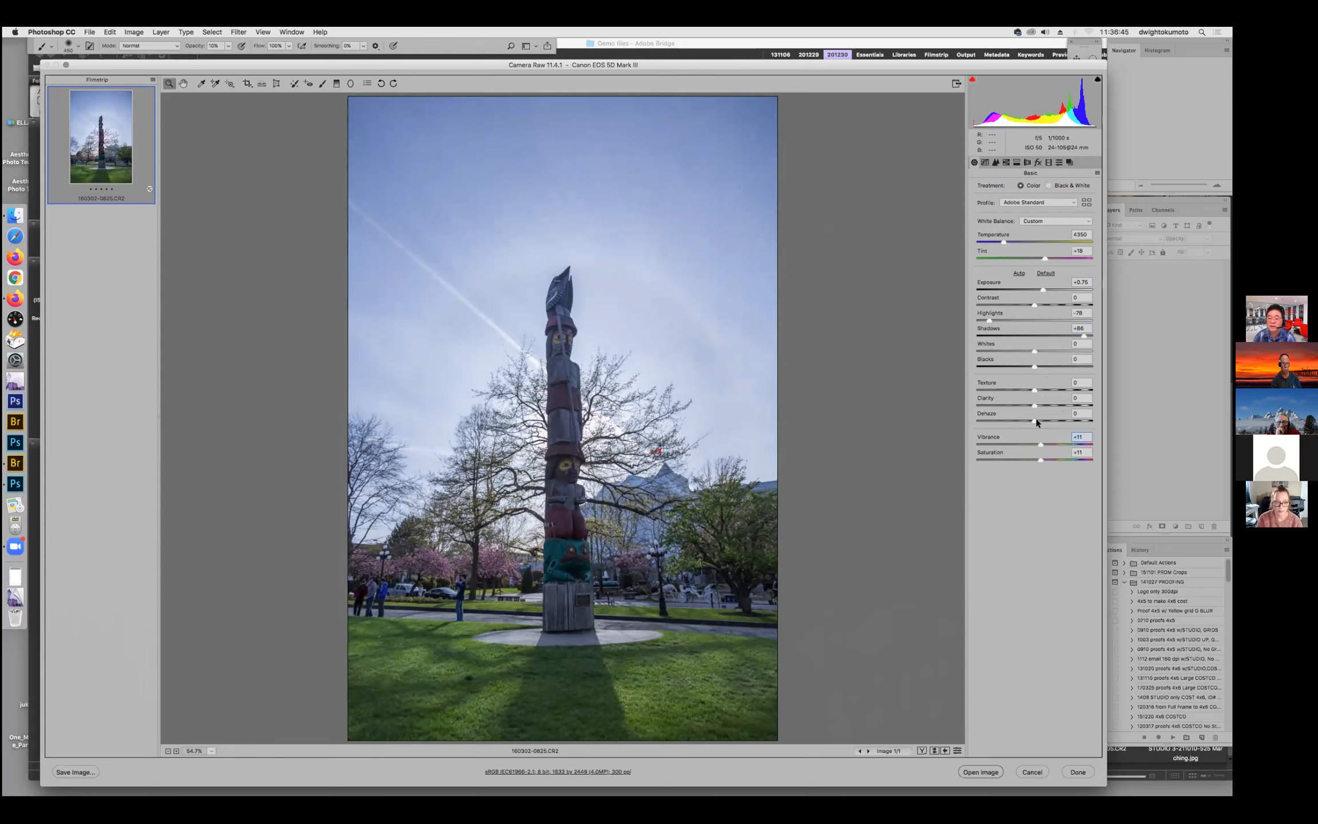
drag(1038, 418, 1063, 422)
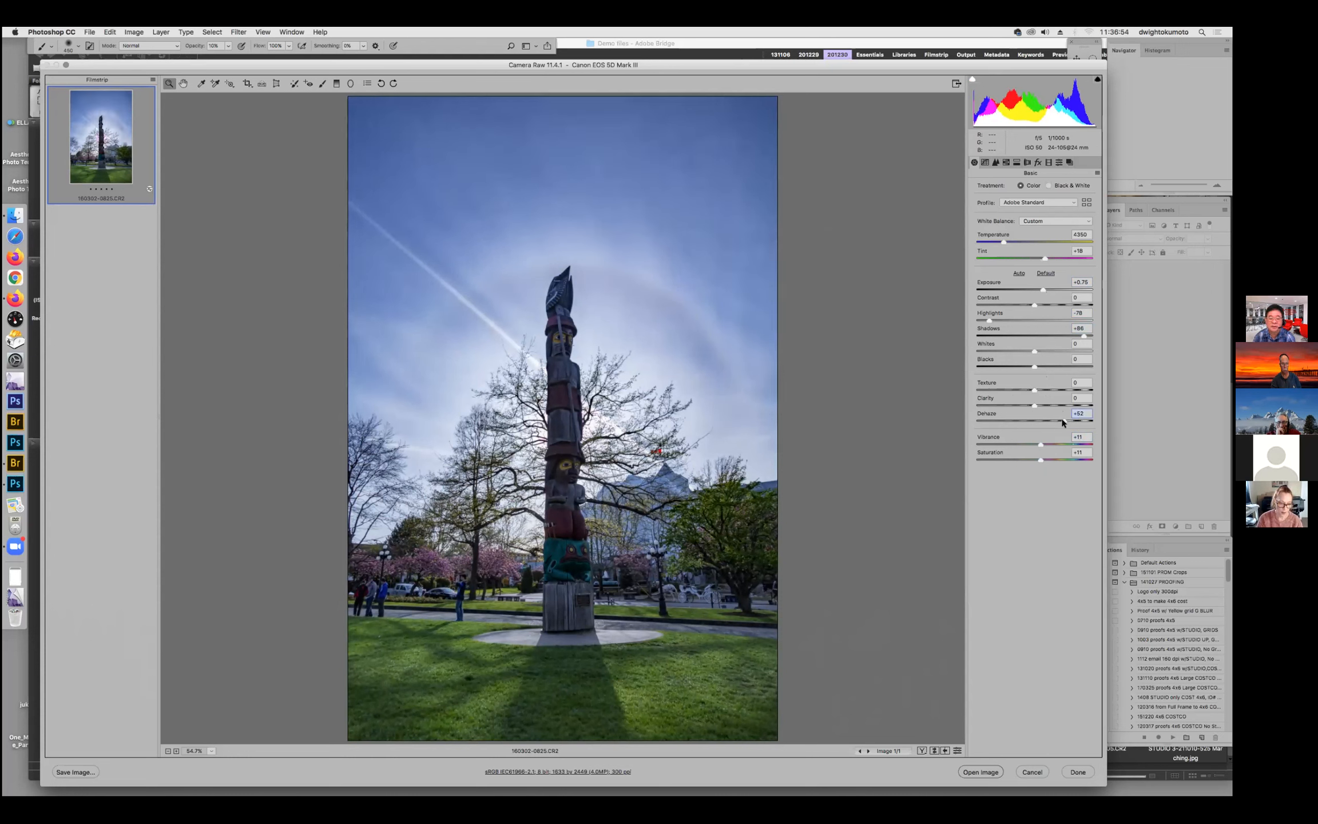
drag(1059, 418, 1071, 421)
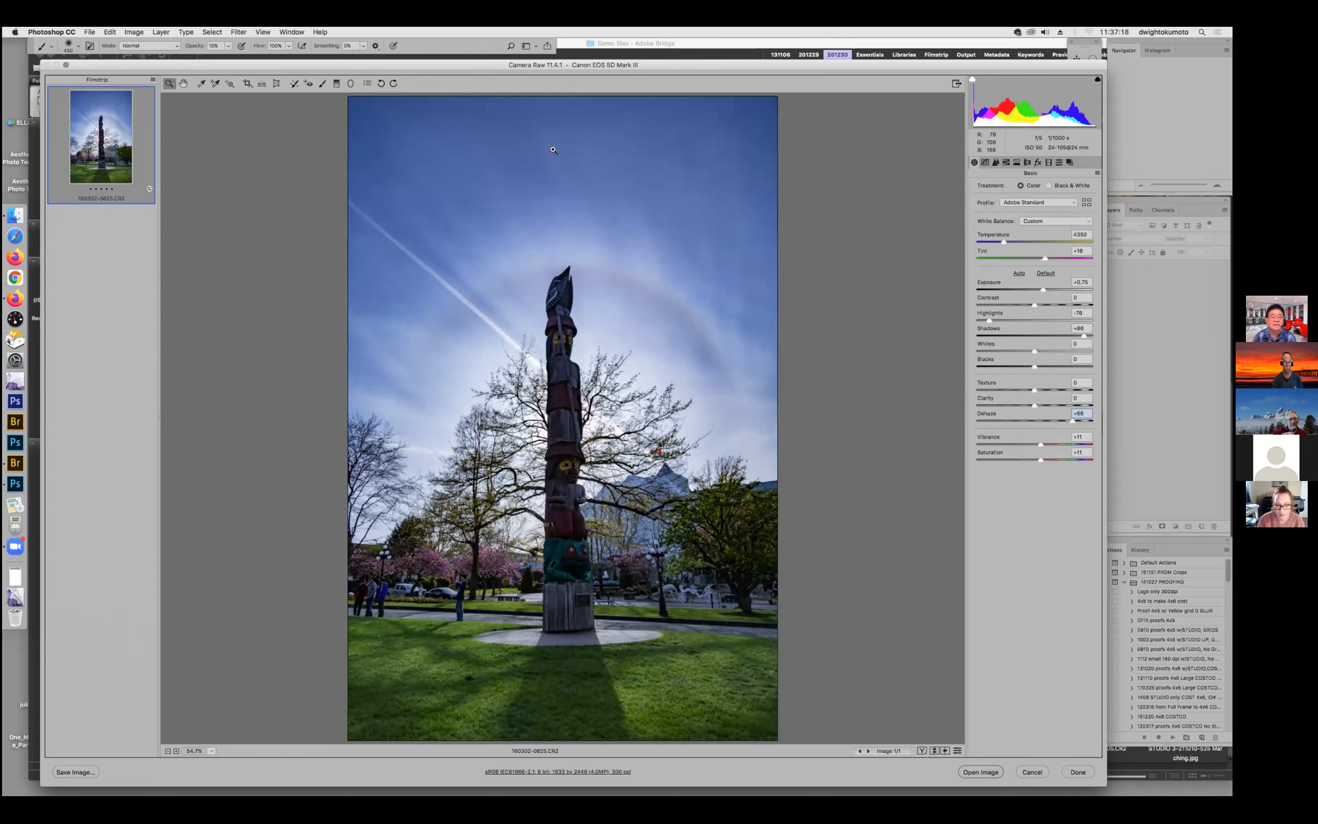
Add a narrow vertical radial filter over the totem pole, reset its local correction settings and set Feather to 65.
click(351, 84)
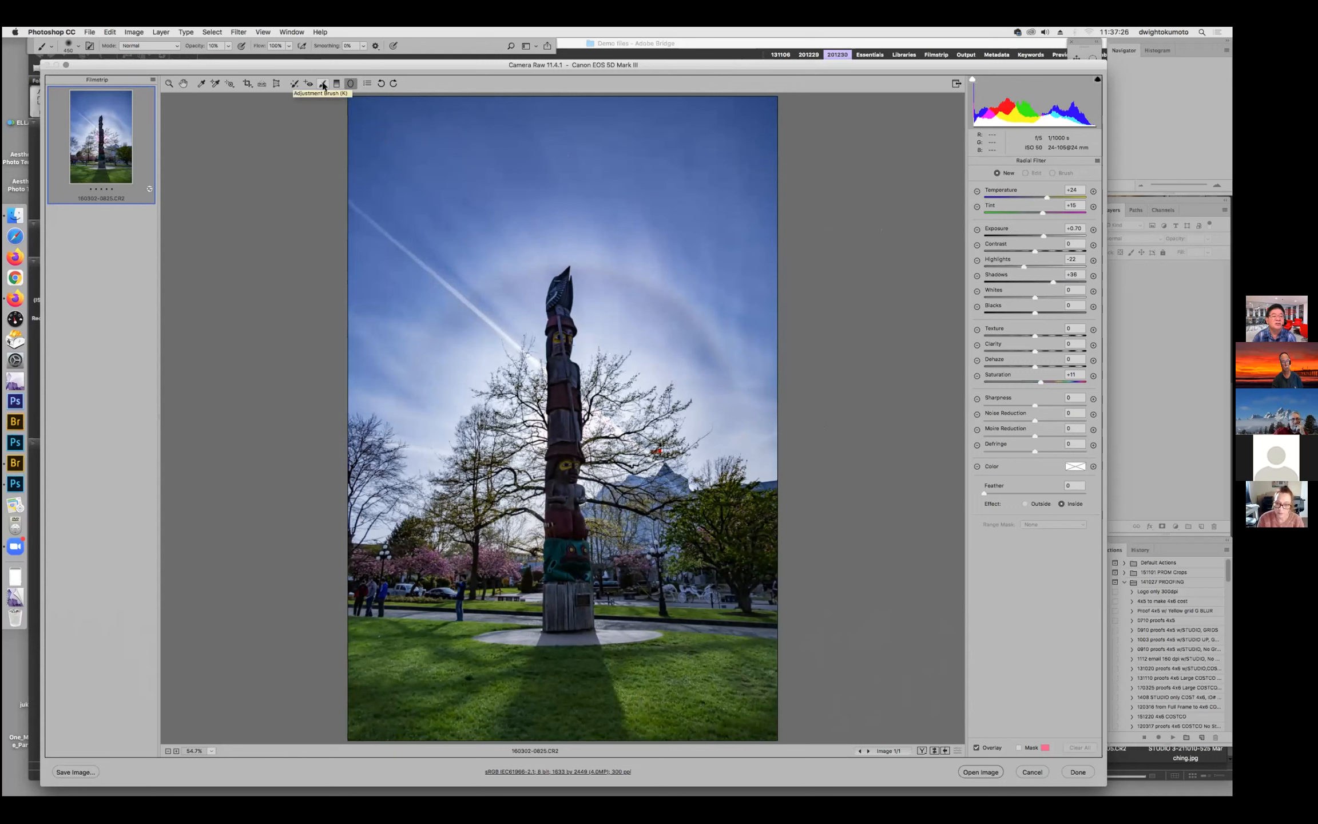
mouse_move(569, 412)
mouse_down()
mouse_move(594, 616)
mouse_move(564, 423)
mouse_move(560, 441)
mouse_up()
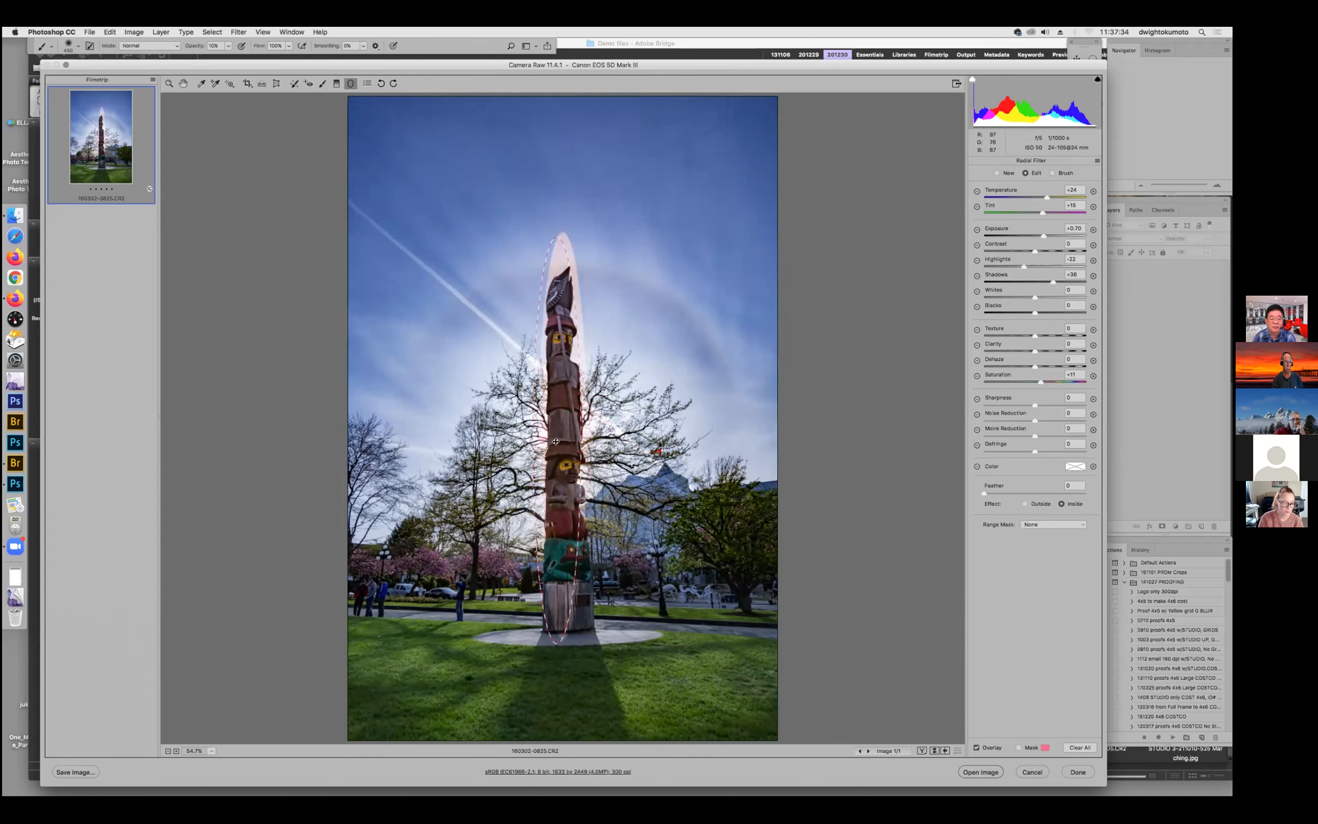
click(1097, 161)
click(1117, 183)
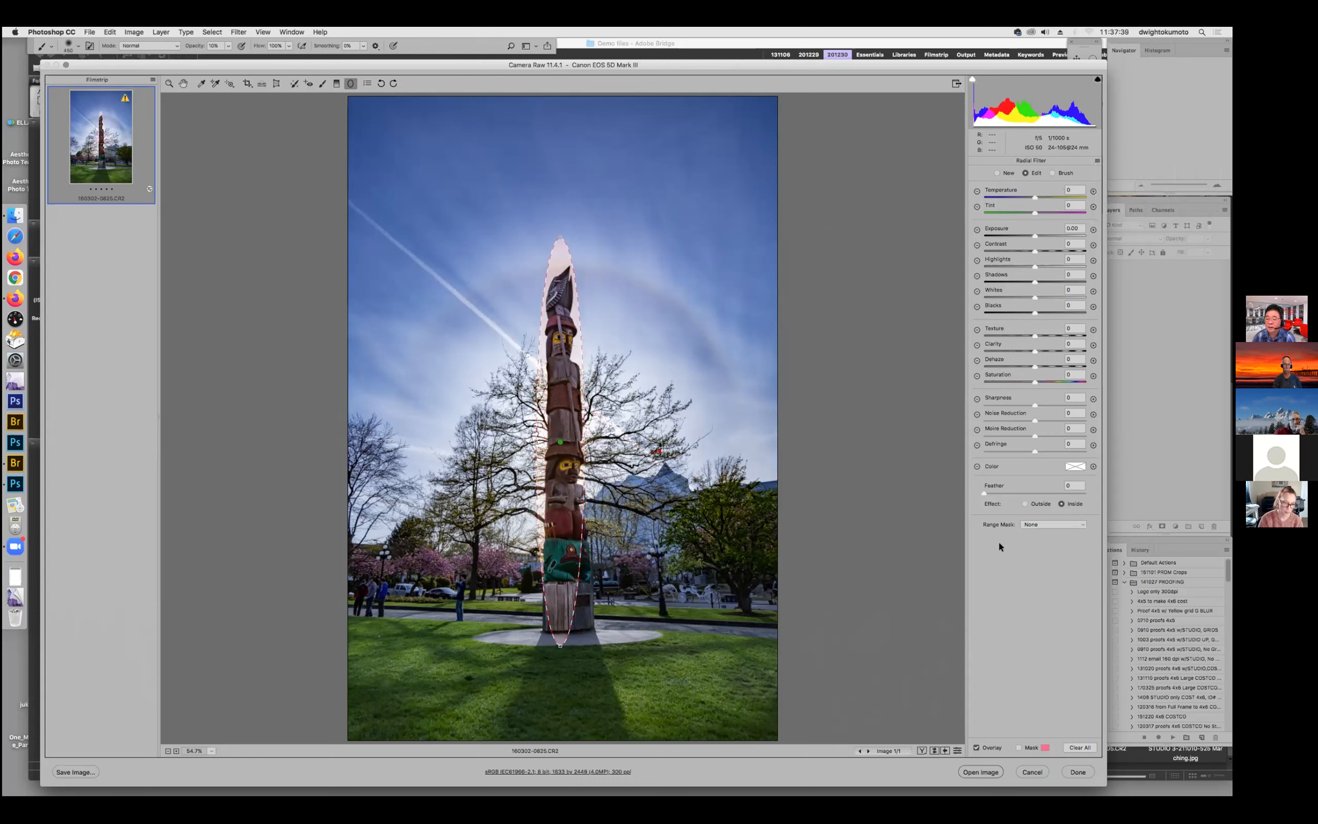
drag(1059, 492, 1050, 493)
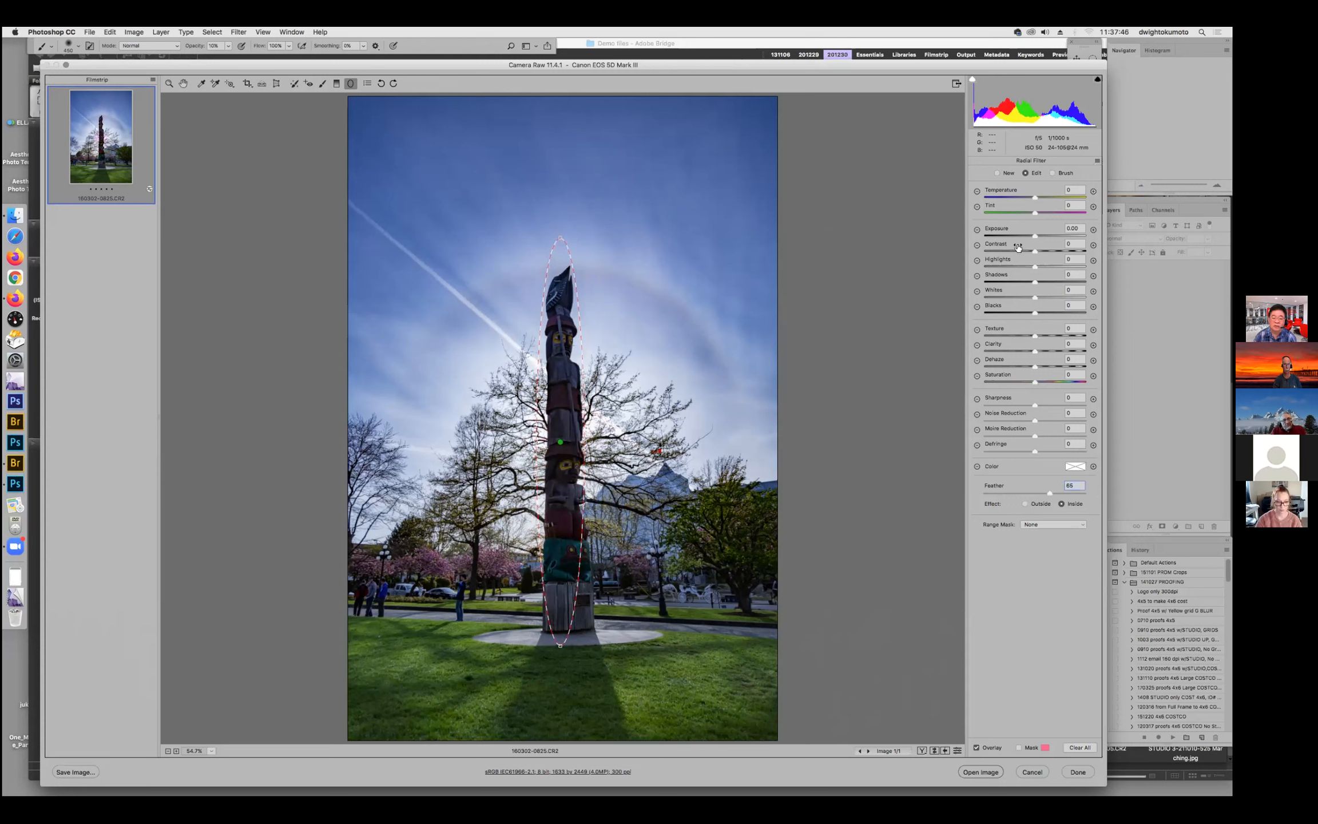
Set the totem pole filter to Exposure +2.25, Temperature +28, Shadows +21 and Highlights +59, raise its Saturation, and shift it slightly right.
drag(1039, 233, 1062, 231)
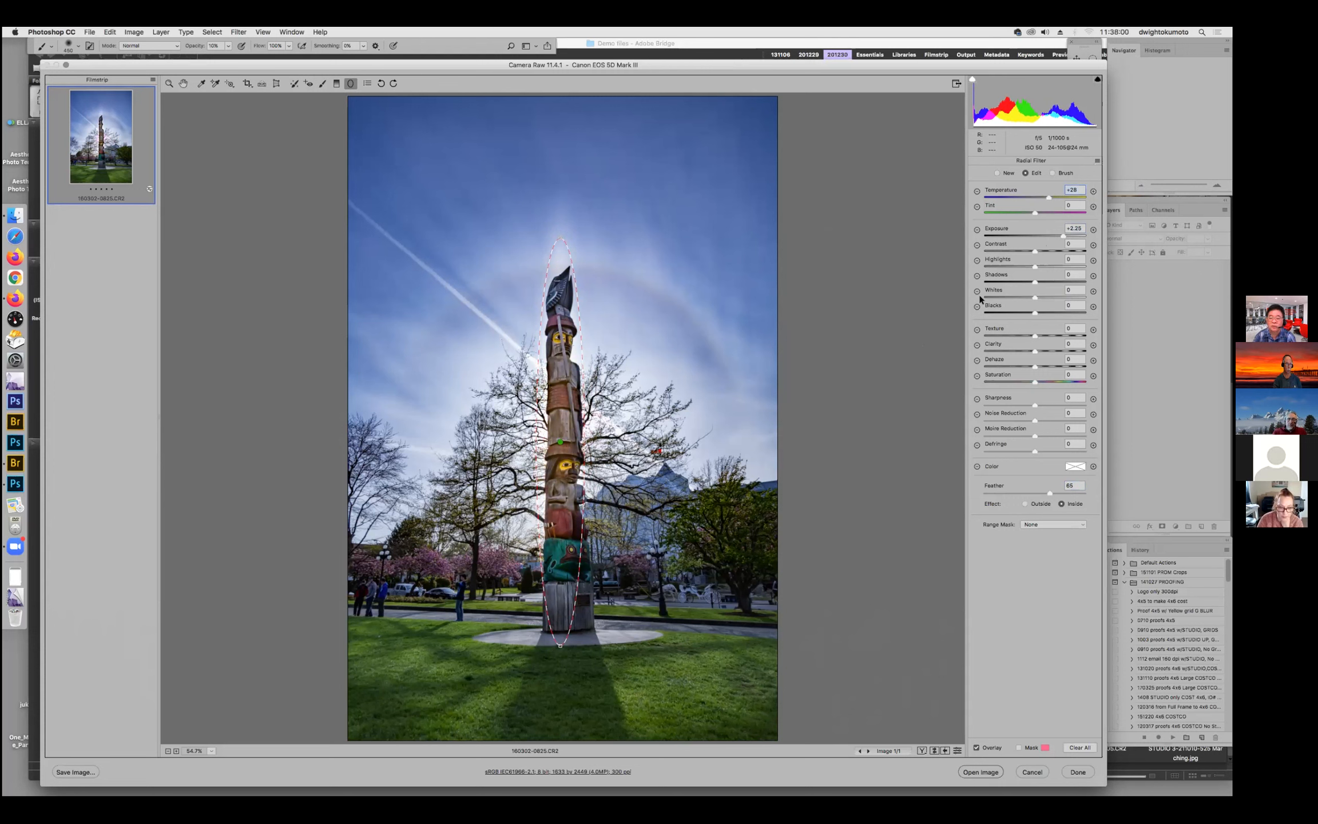
drag(1034, 282, 1048, 284)
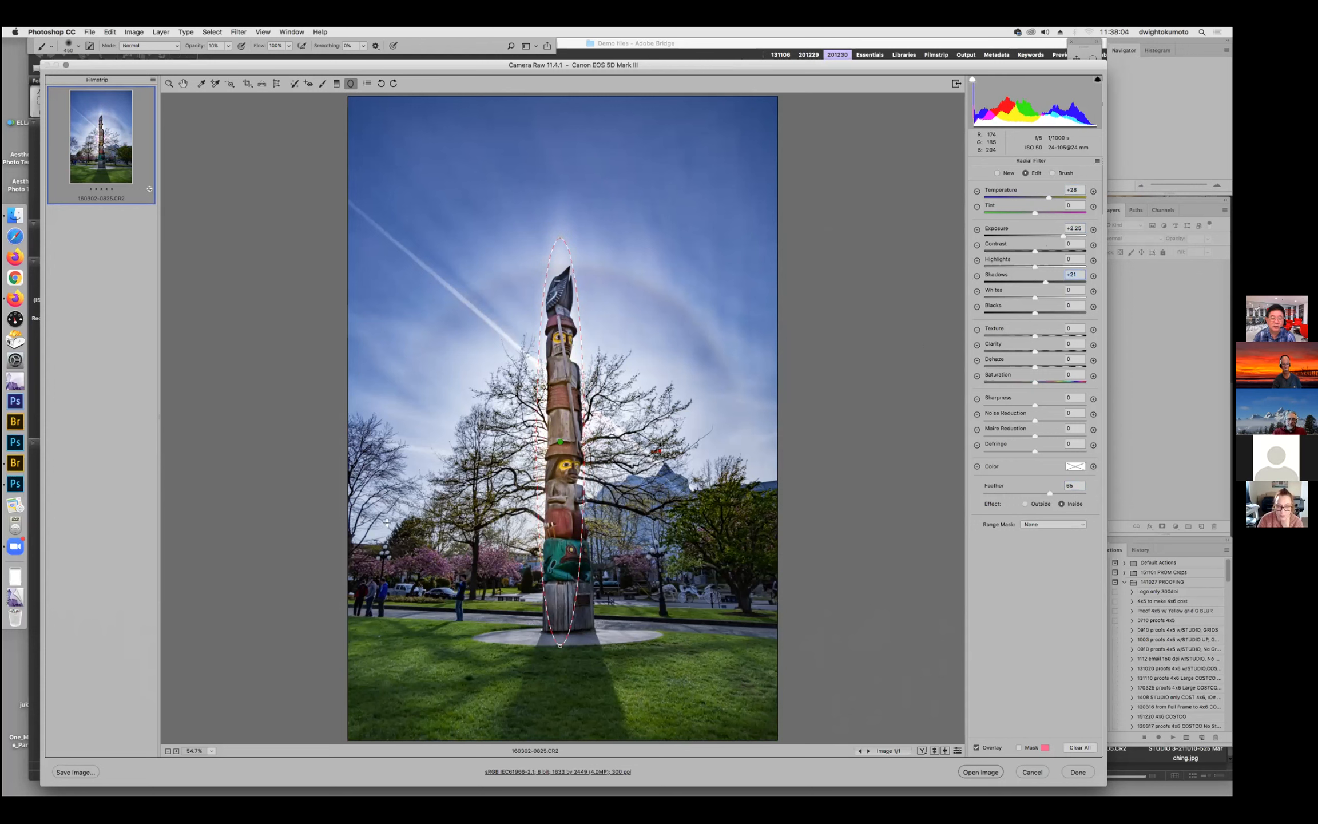
drag(537, 441, 544, 443)
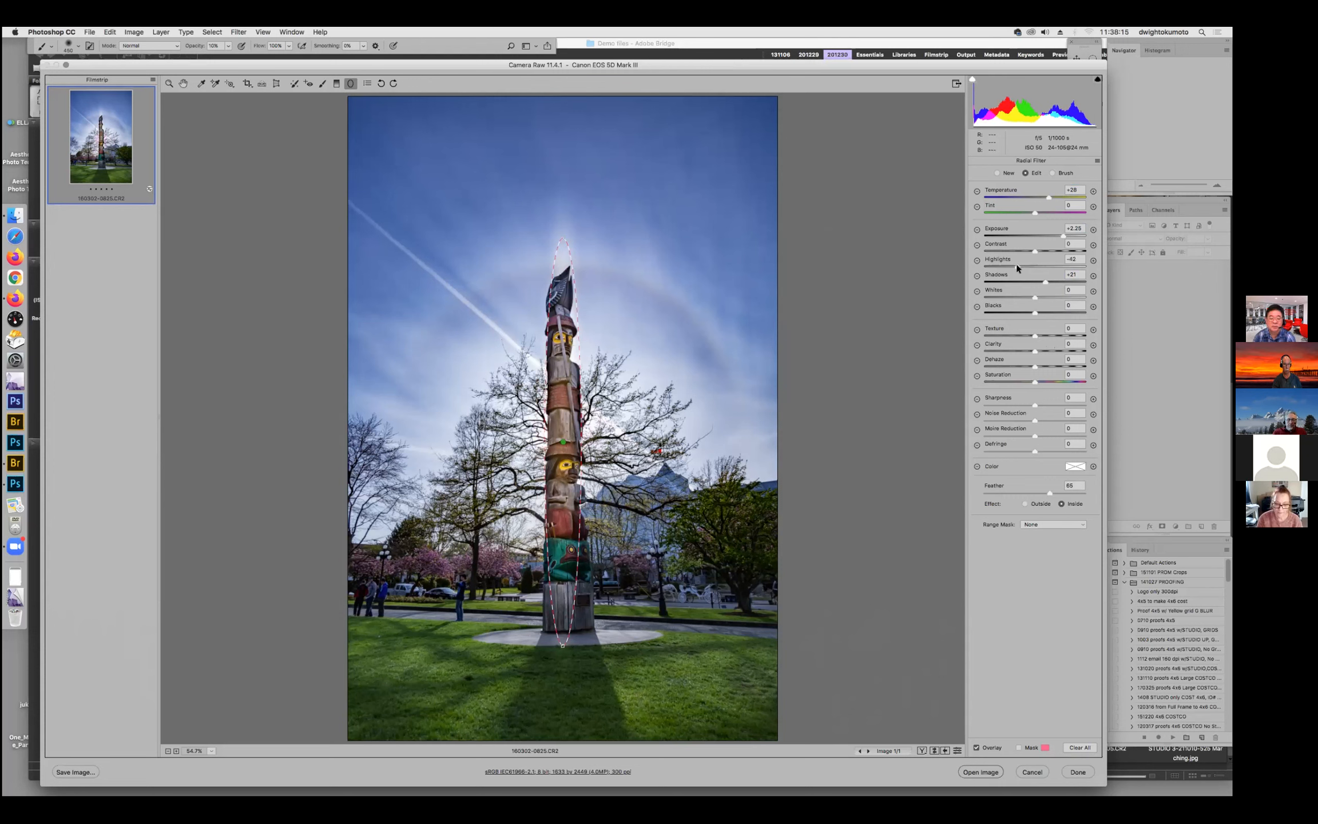
drag(1034, 266, 1063, 265)
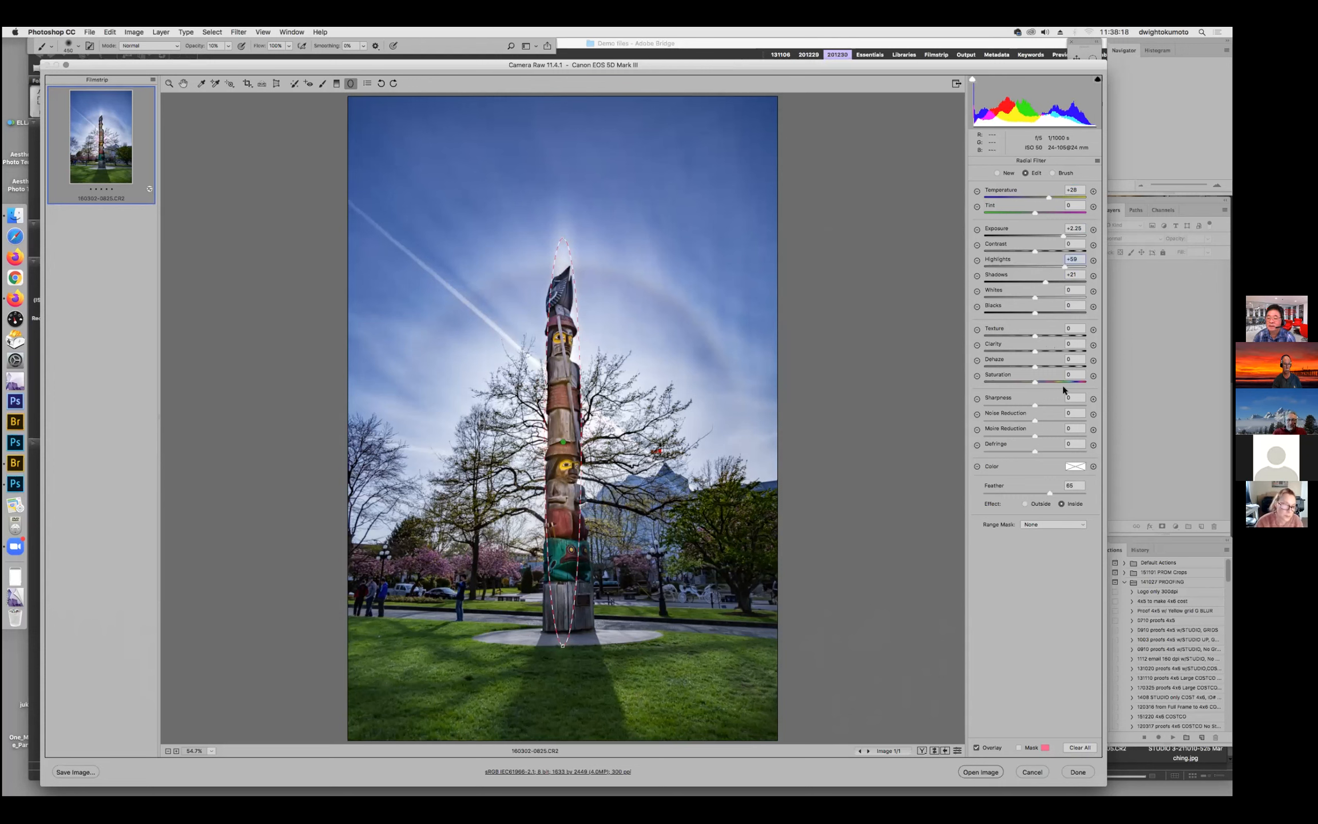
drag(1034, 381, 1076, 381)
click(168, 84)
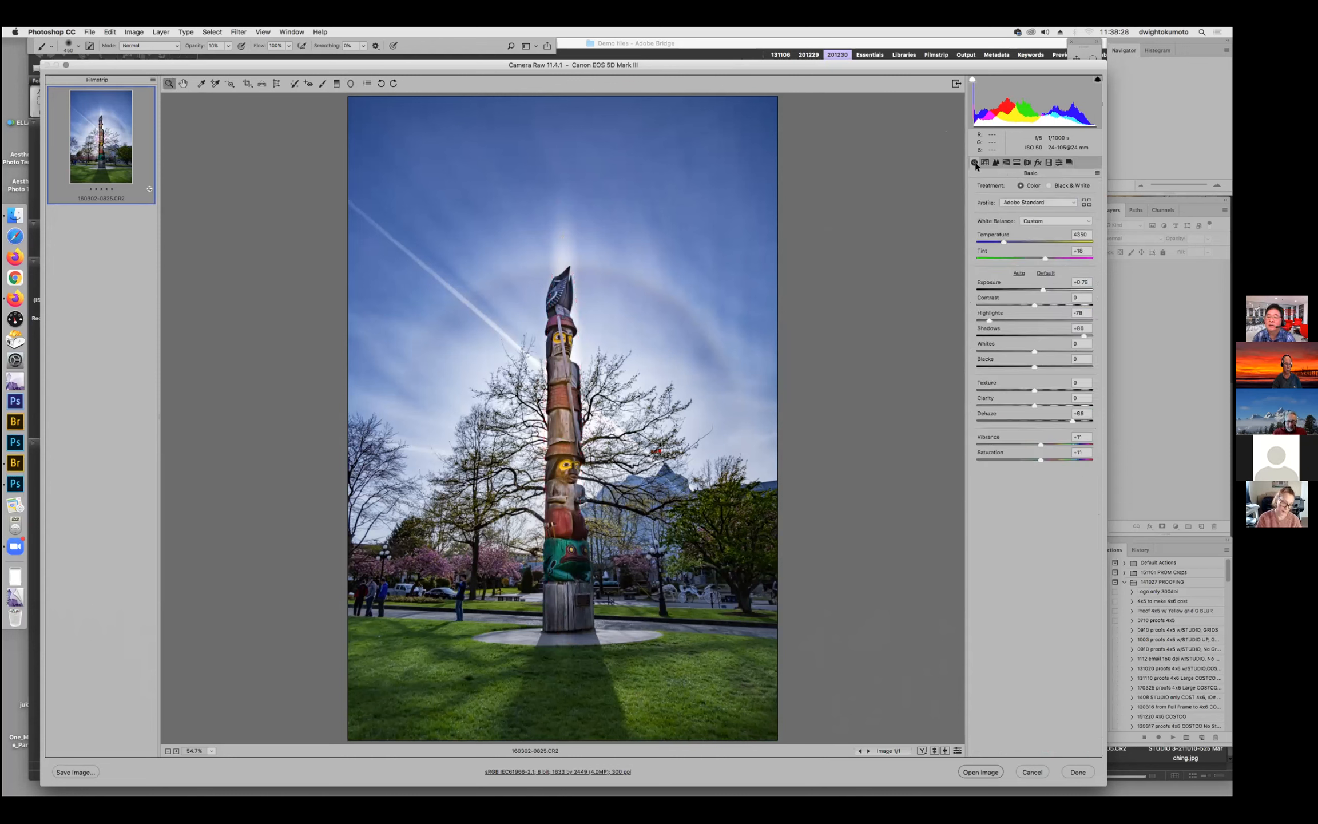
Adjust the HSL hues, setting Oranges to -27 and Greens to +14.
click(1006, 162)
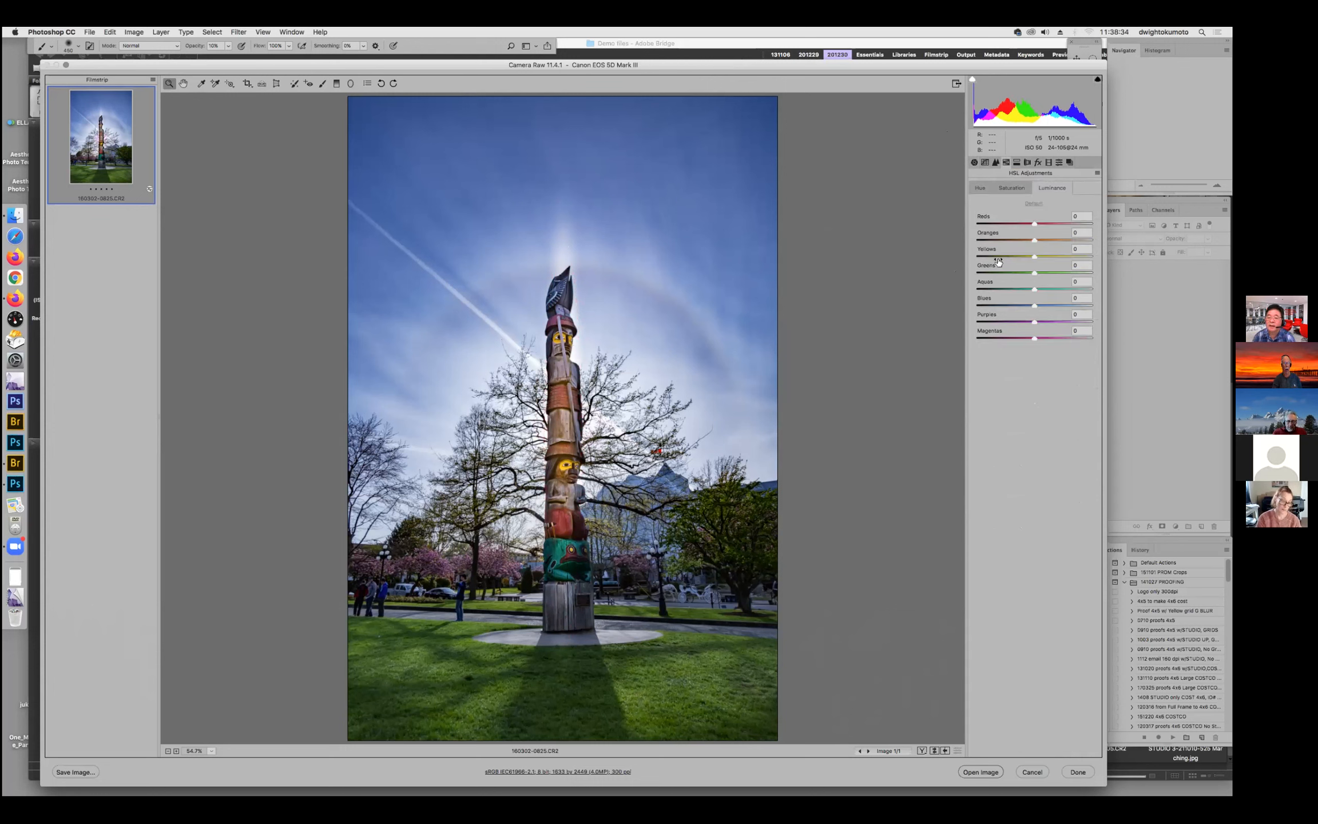
click(980, 190)
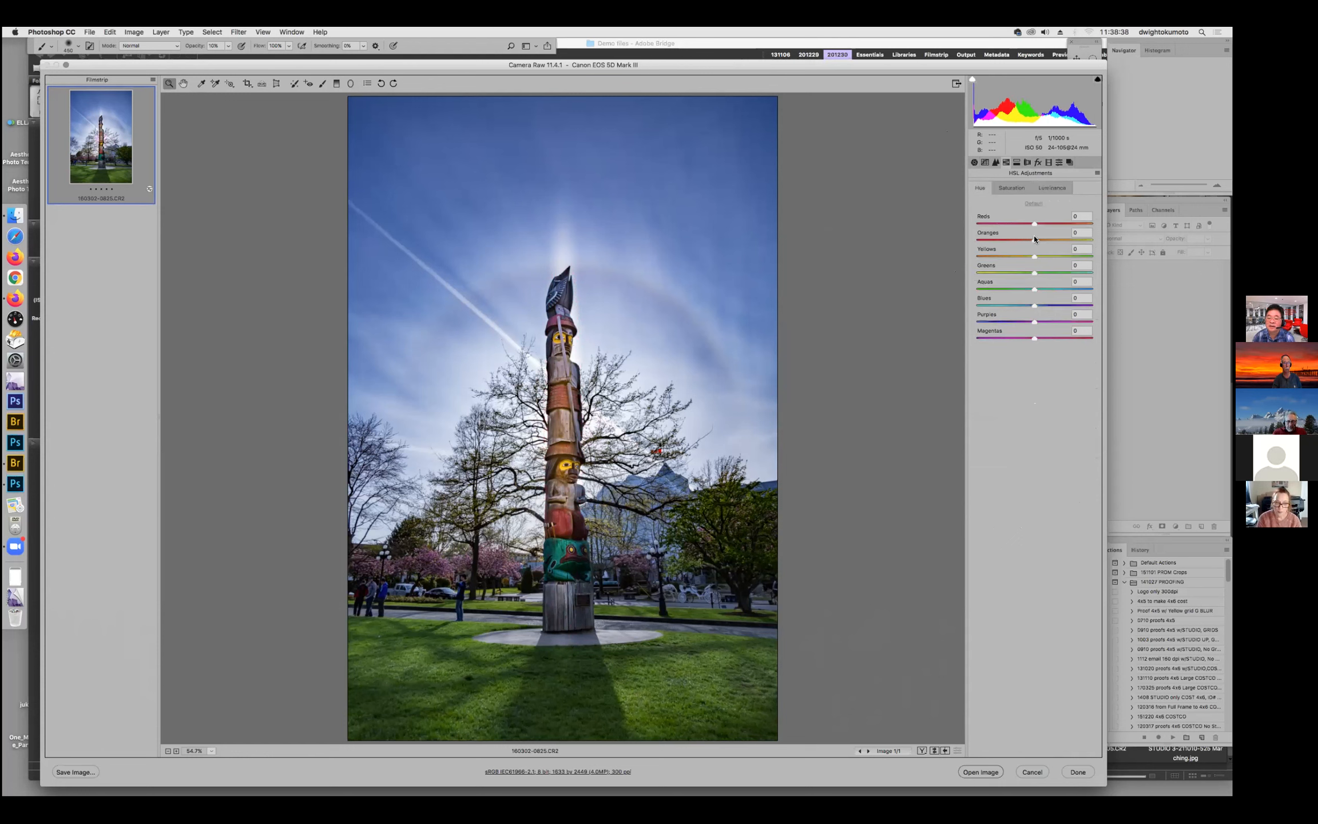
drag(1035, 239, 1020, 239)
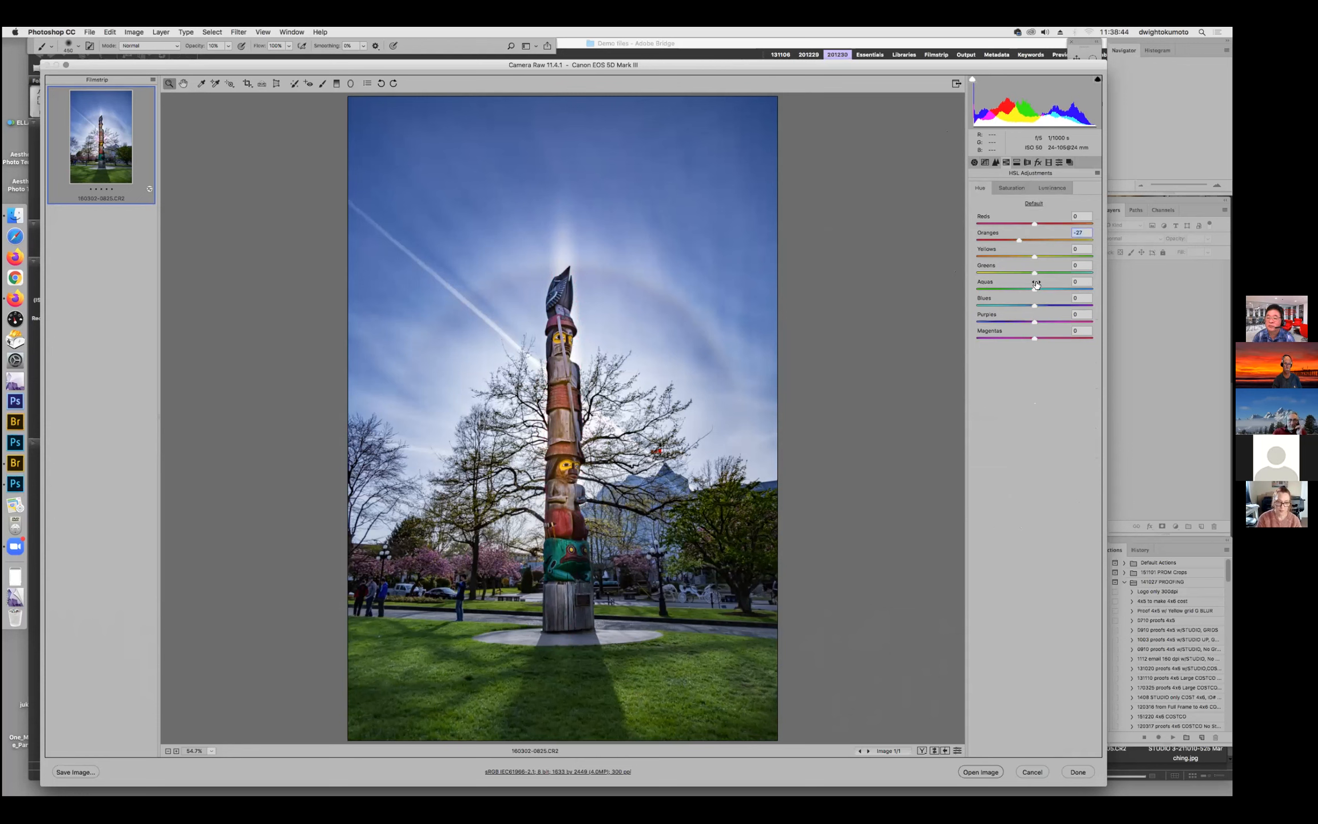
drag(1037, 273, 1042, 273)
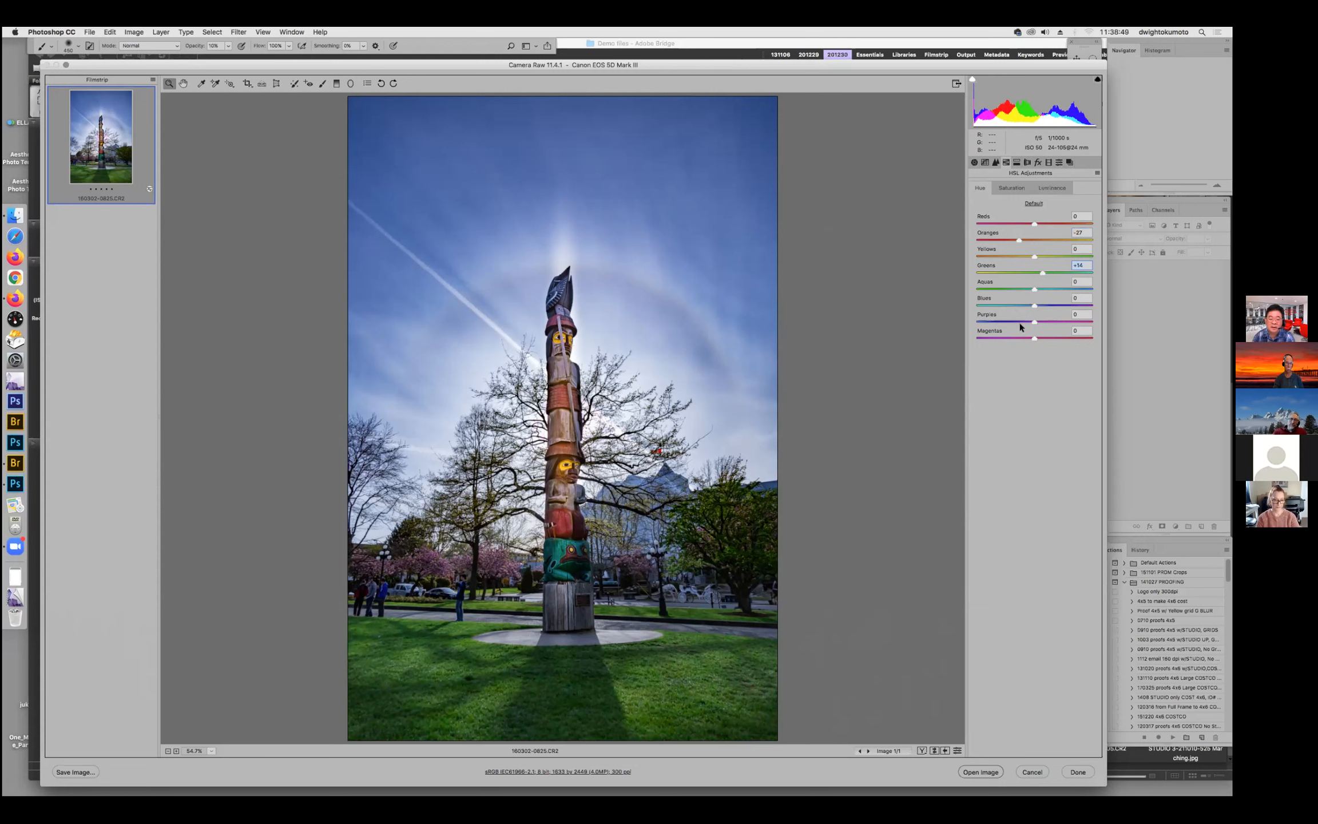
Set the HSL luminance of Blues to -28 and Greens to +27, and compare the photo before and after side by side.
click(1048, 189)
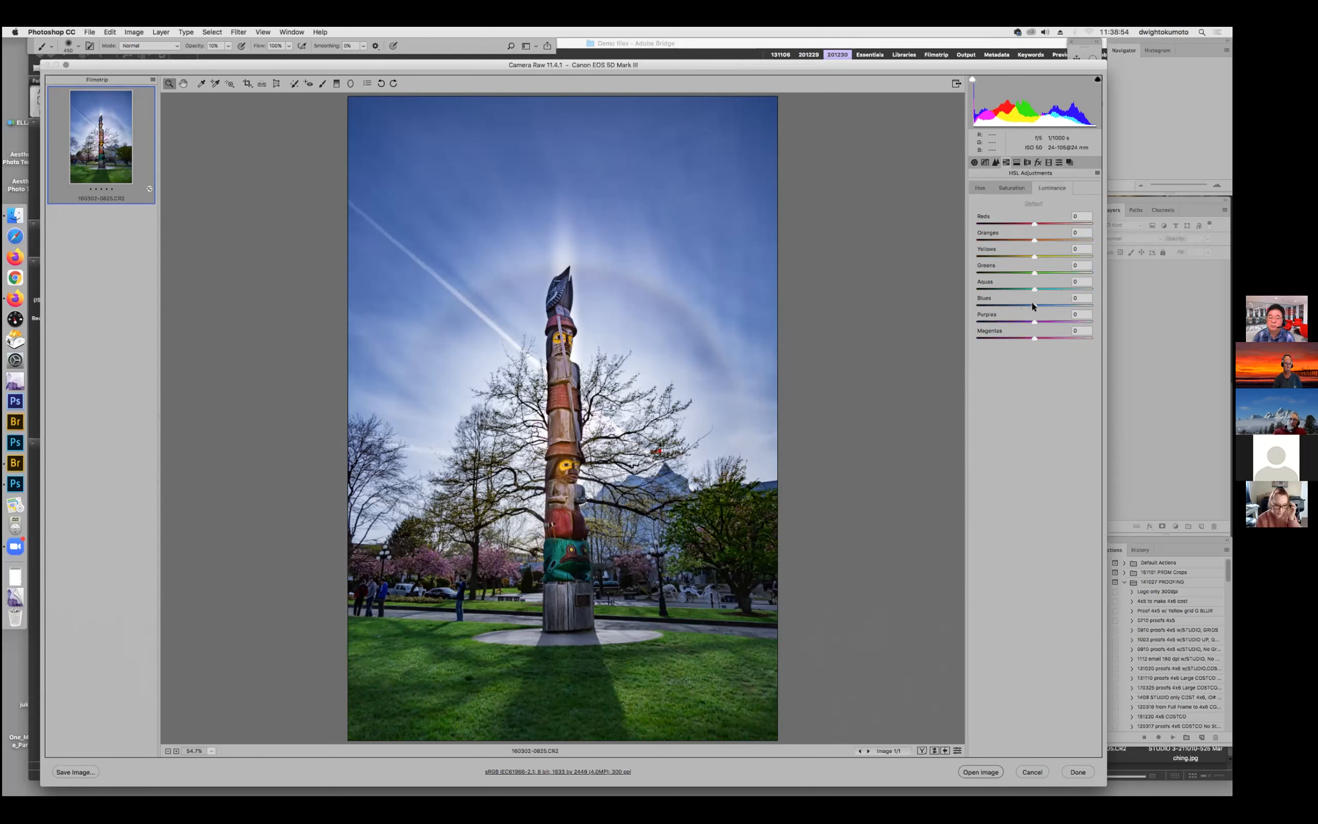
drag(1029, 306, 1017, 306)
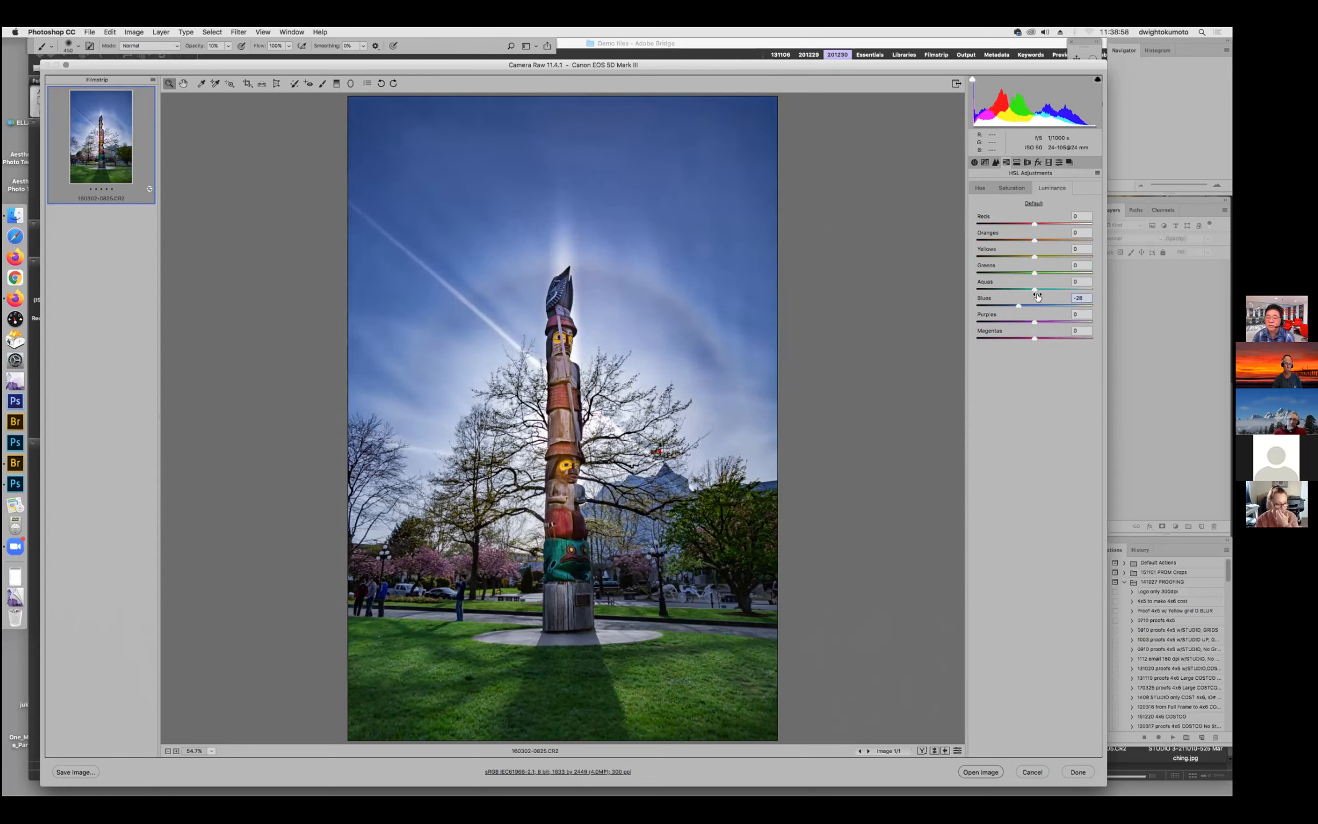
drag(1036, 272, 1049, 270)
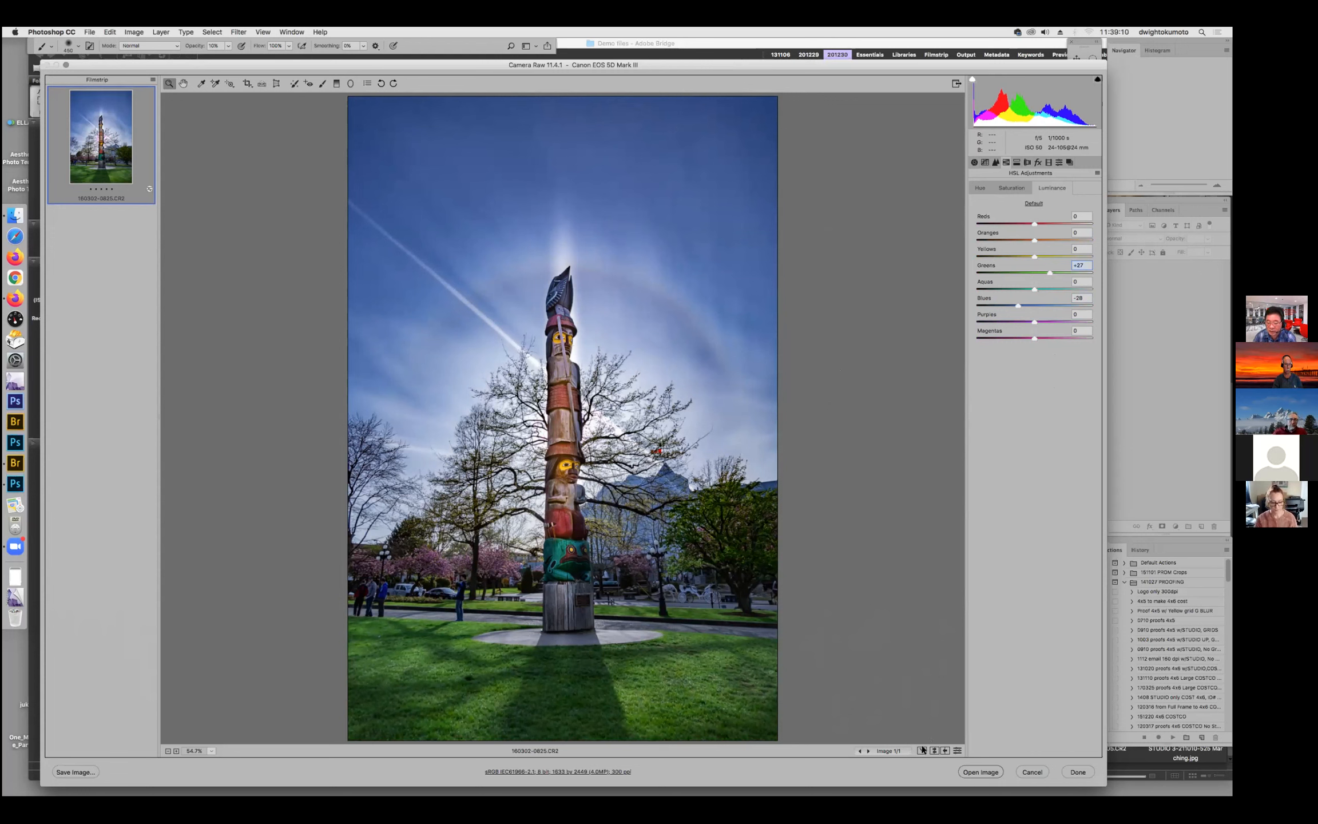
click(922, 750)
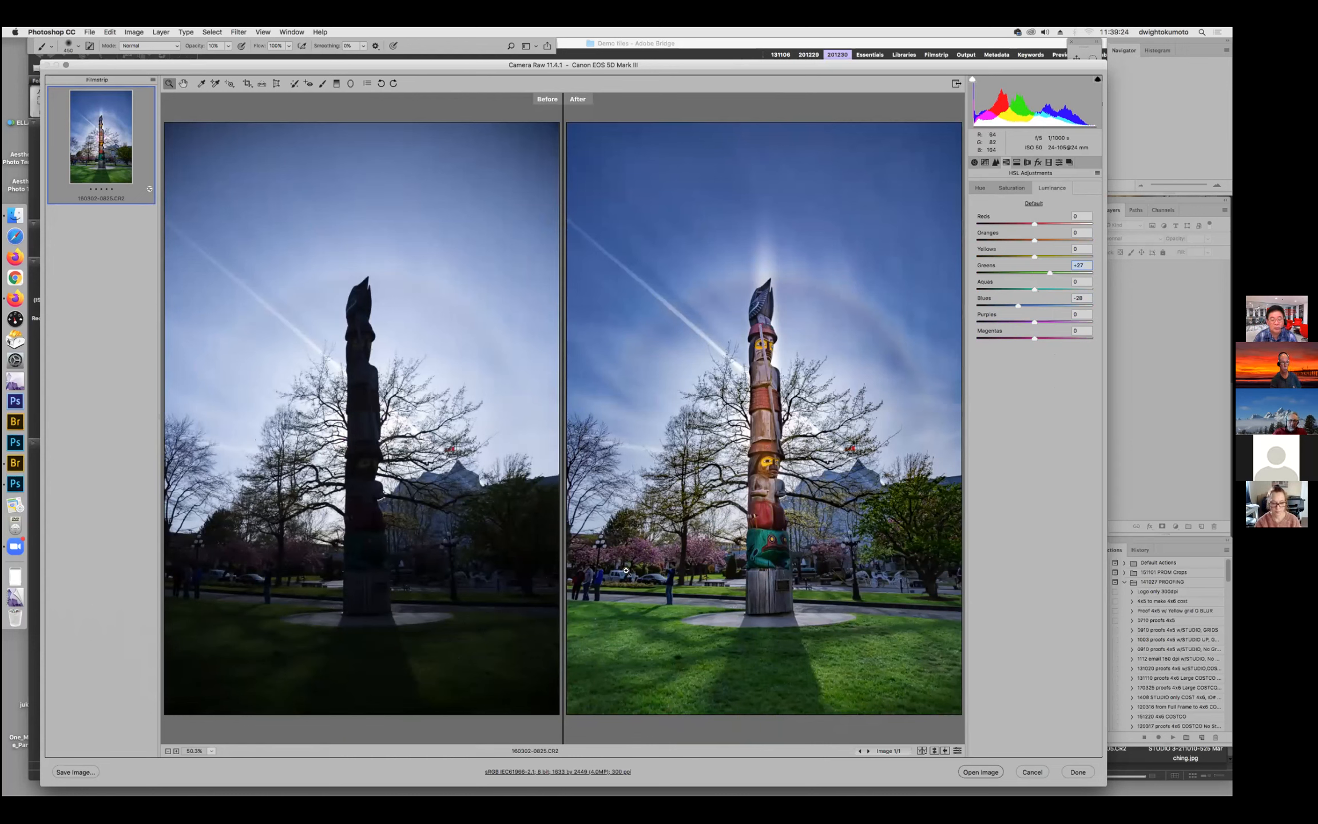
Return to the single view and heal away the people near the photo's left edge, sampling from the lawn and path right of the totem pole.
click(922, 754)
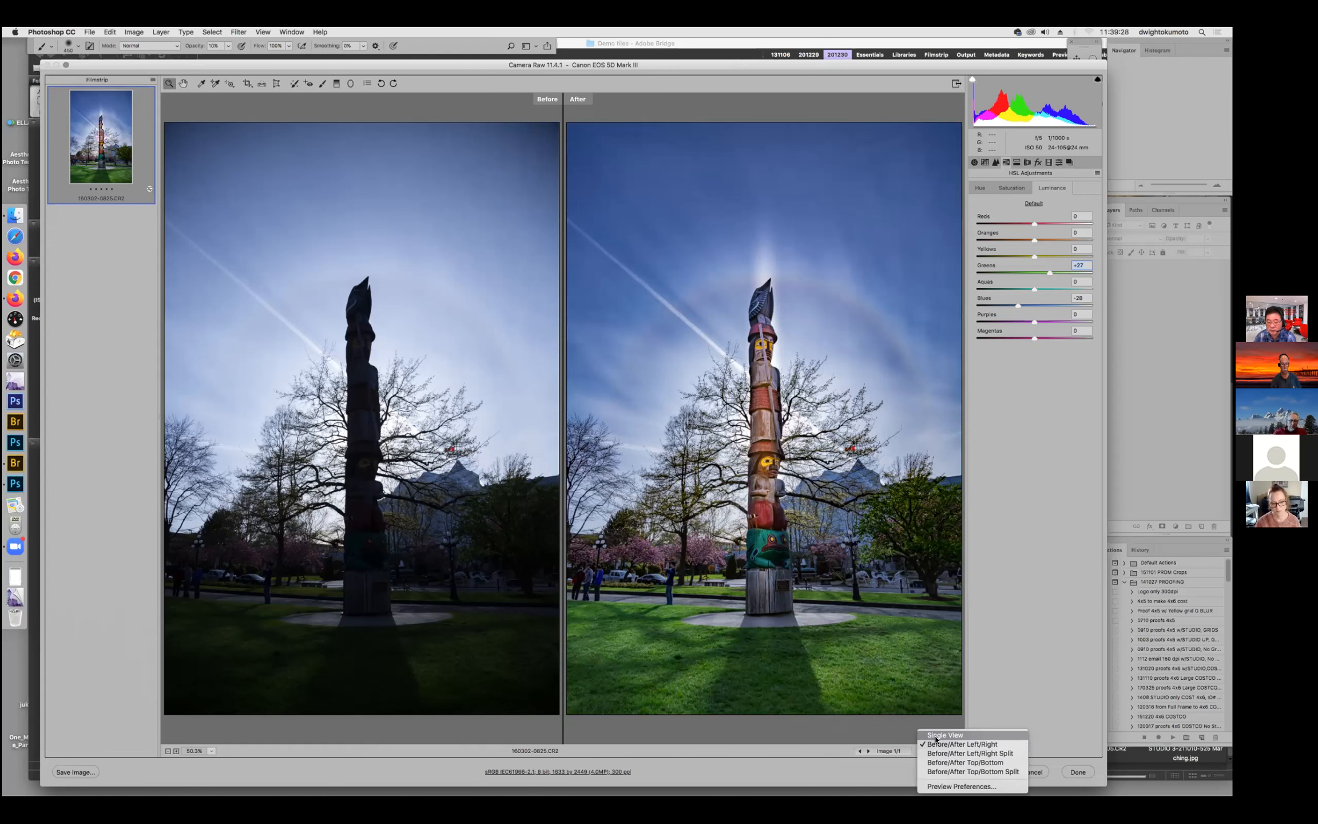
click(930, 735)
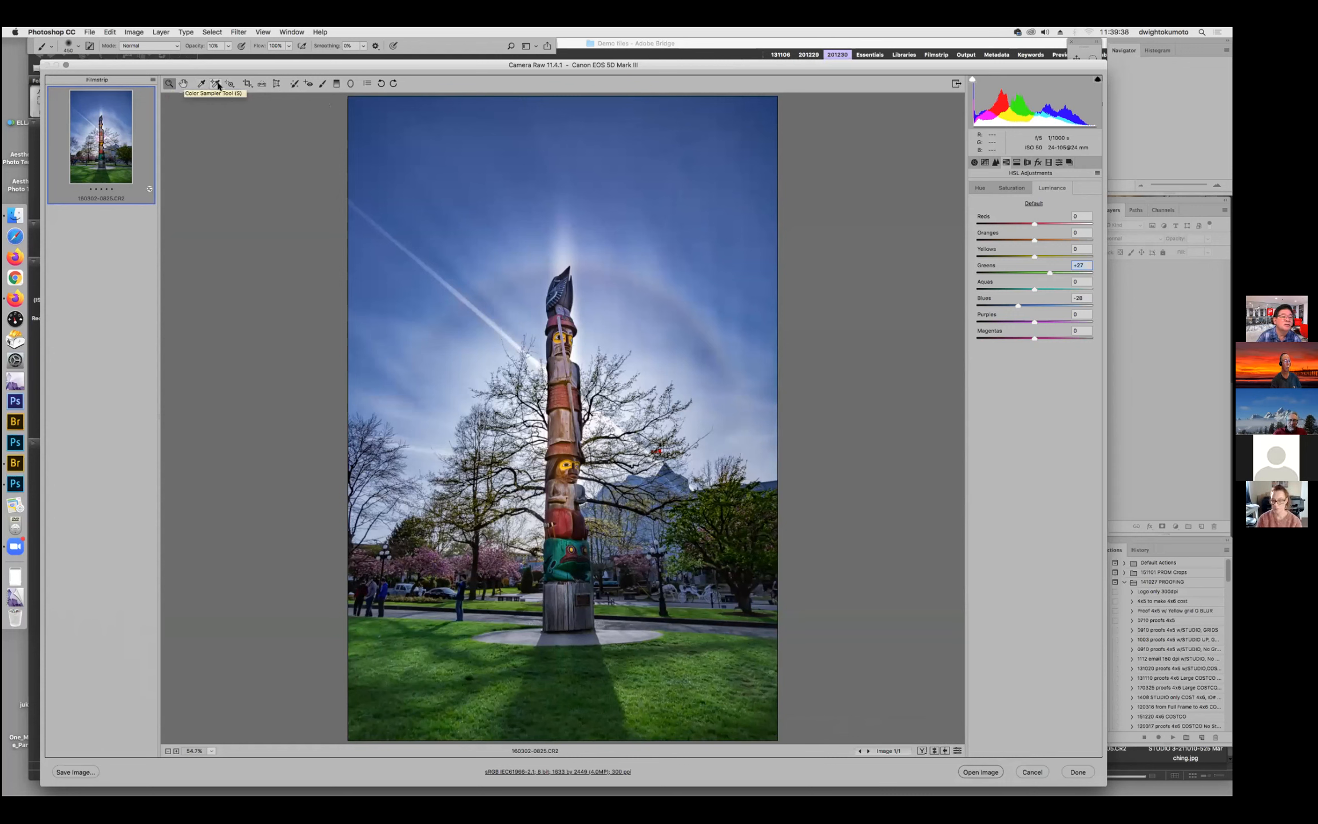
click(295, 86)
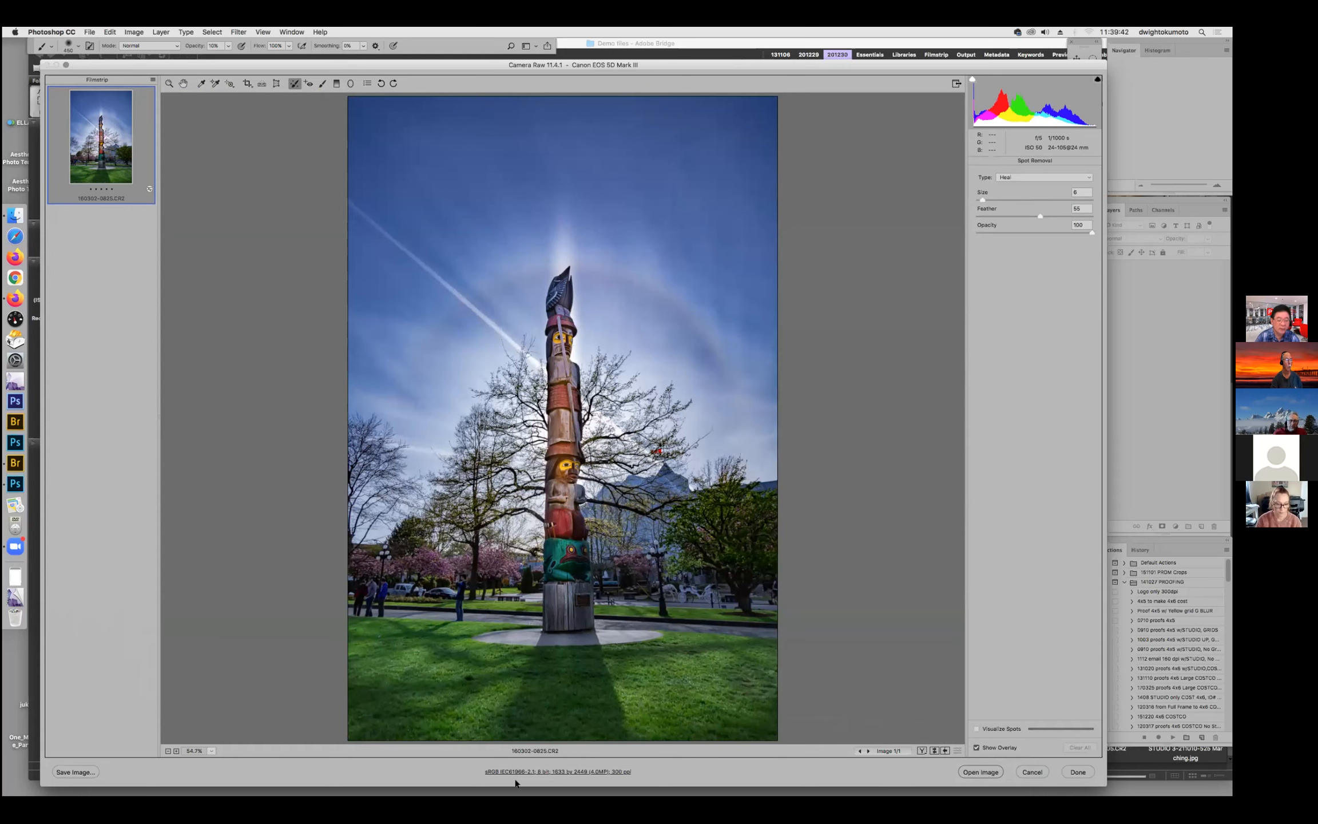
mouse_move(380, 575)
mouse_down()
mouse_move(392, 594)
mouse_move(380, 611)
mouse_move(369, 589)
mouse_move(356, 608)
mouse_move(362, 589)
mouse_move(373, 624)
mouse_move(366, 598)
mouse_move(404, 615)
mouse_move(391, 603)
mouse_up()
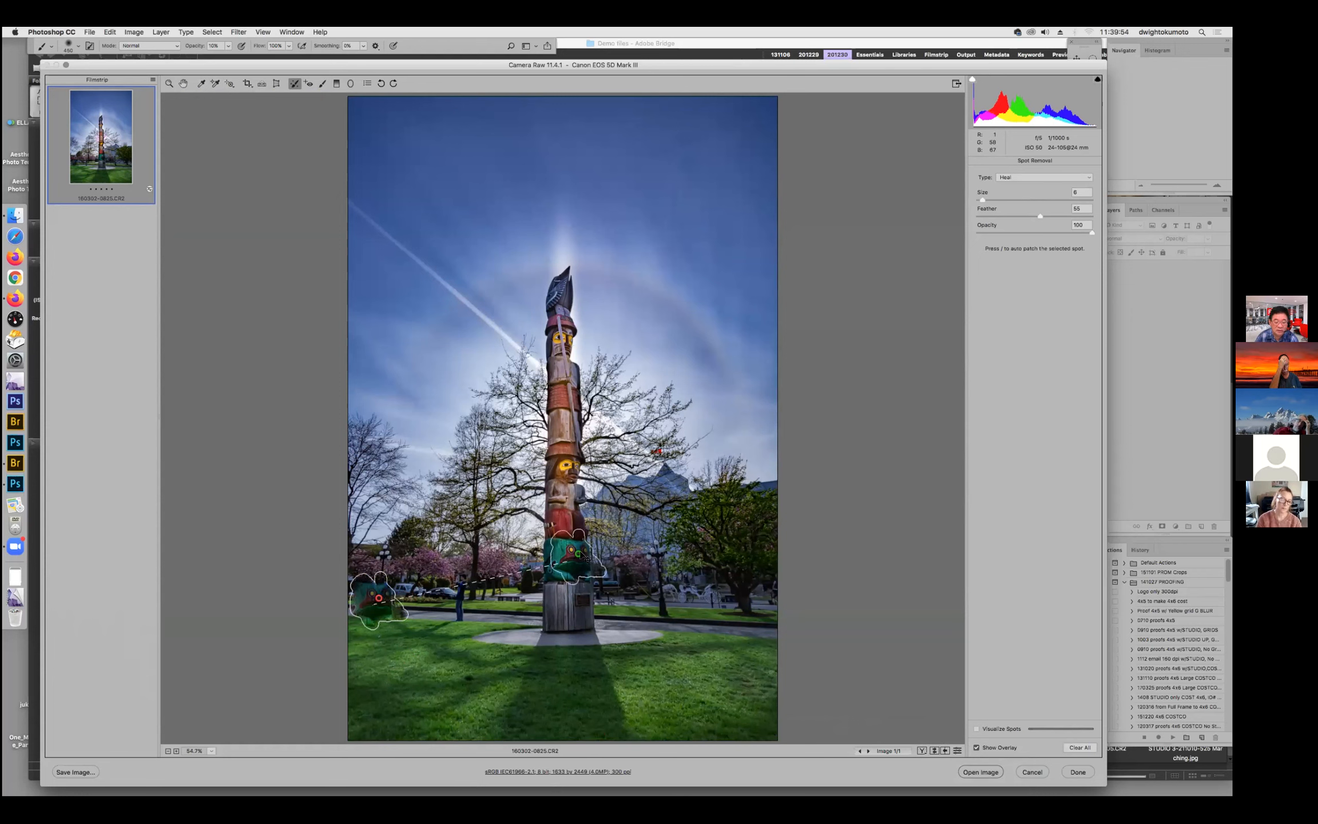
mouse_move(586, 559)
mouse_down()
mouse_move(715, 651)
mouse_move(694, 609)
mouse_move(709, 623)
mouse_up()
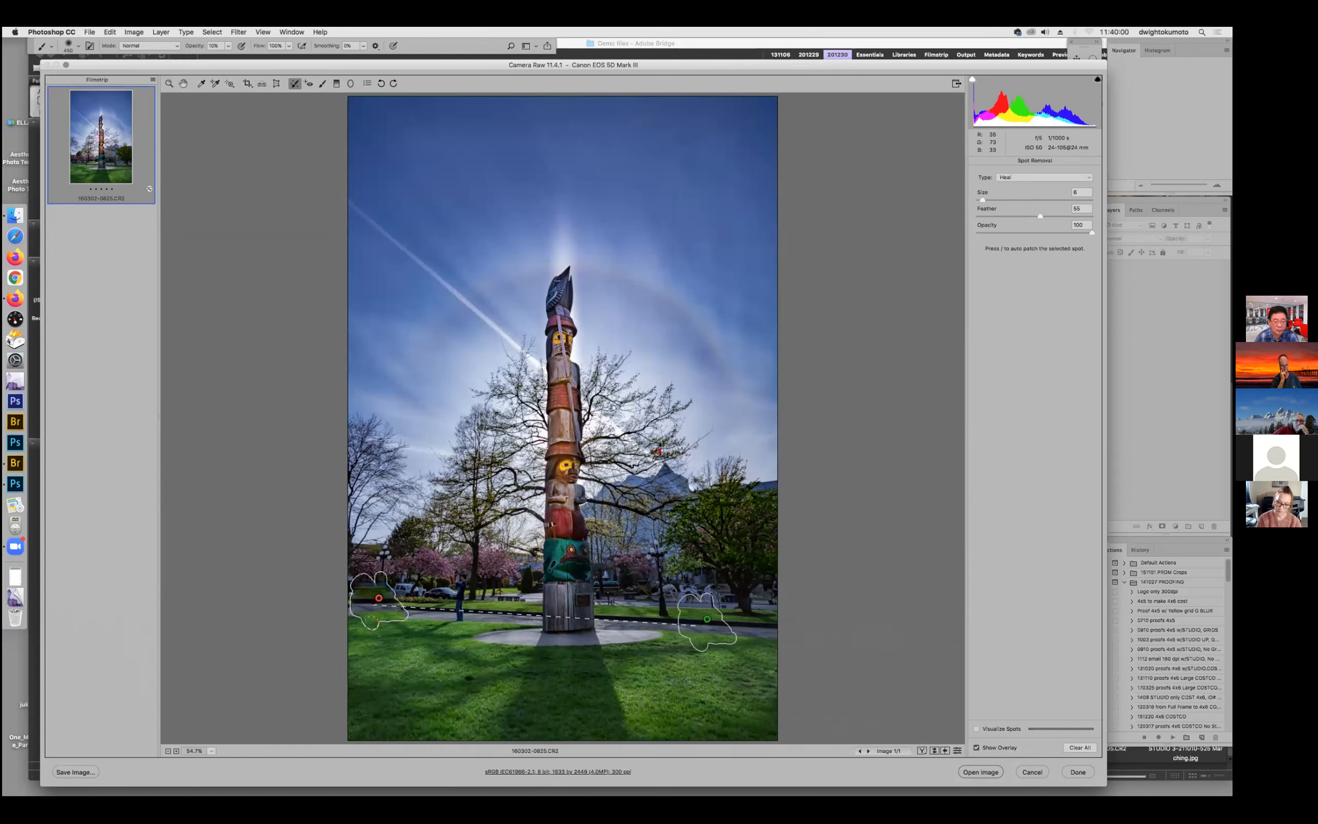
click(168, 84)
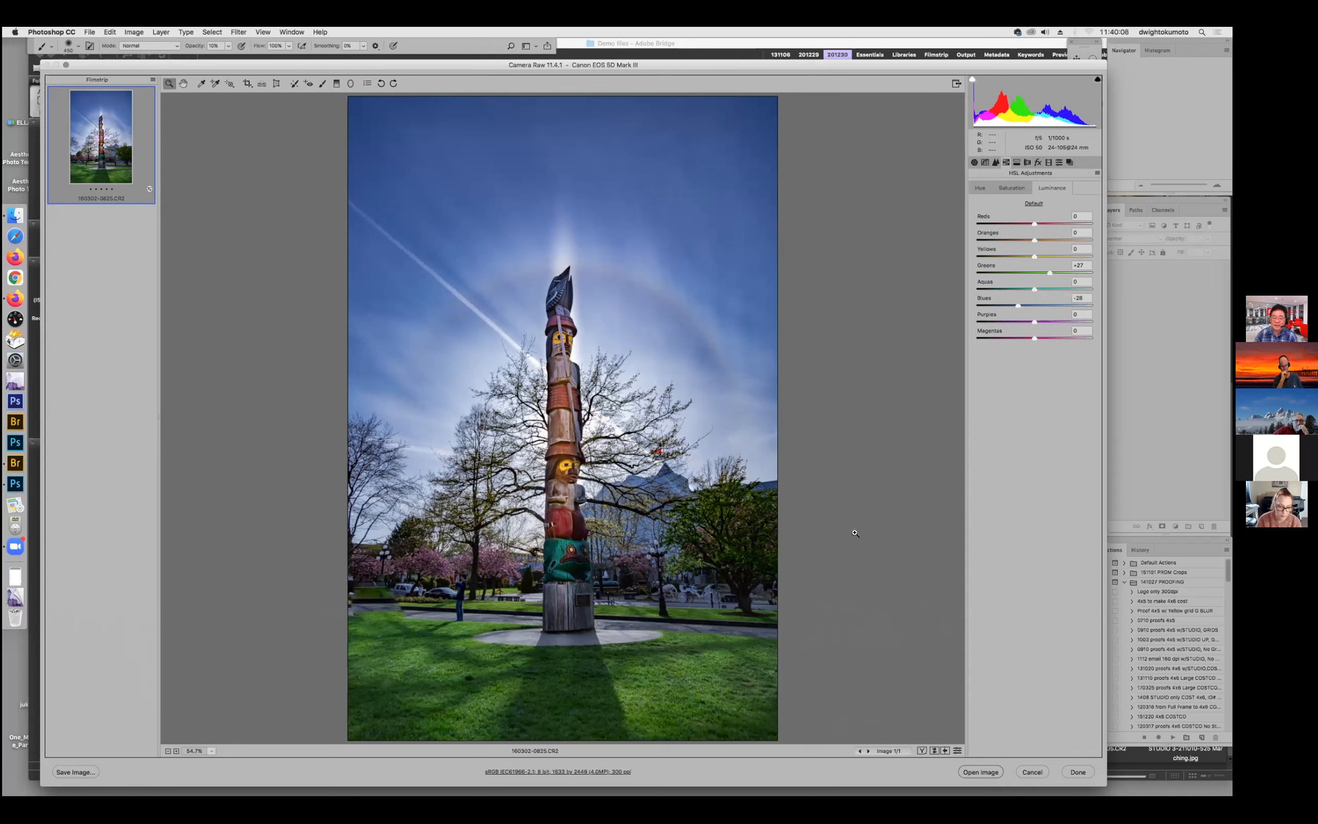
Compare the healed totem pole photo before and after side by side.
click(919, 751)
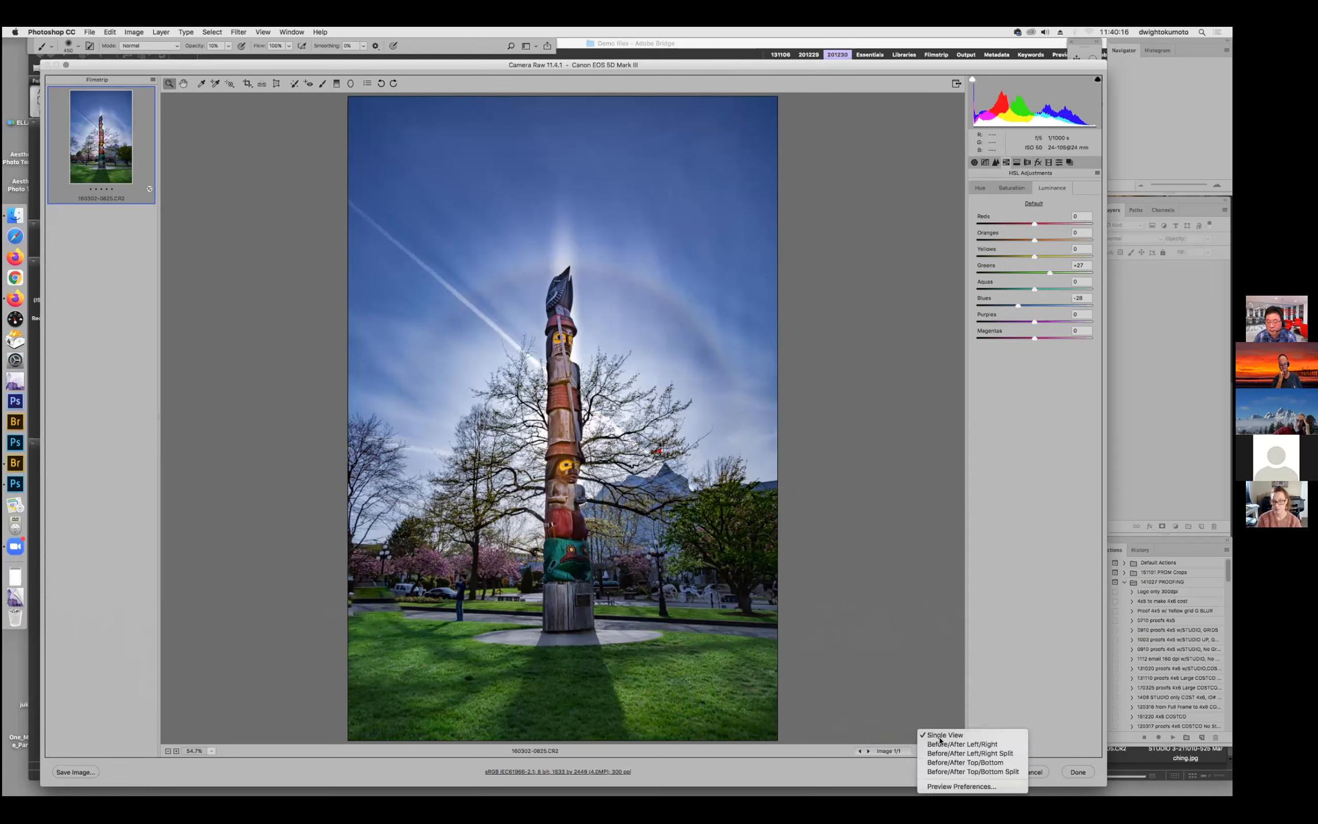
click(938, 735)
click(922, 751)
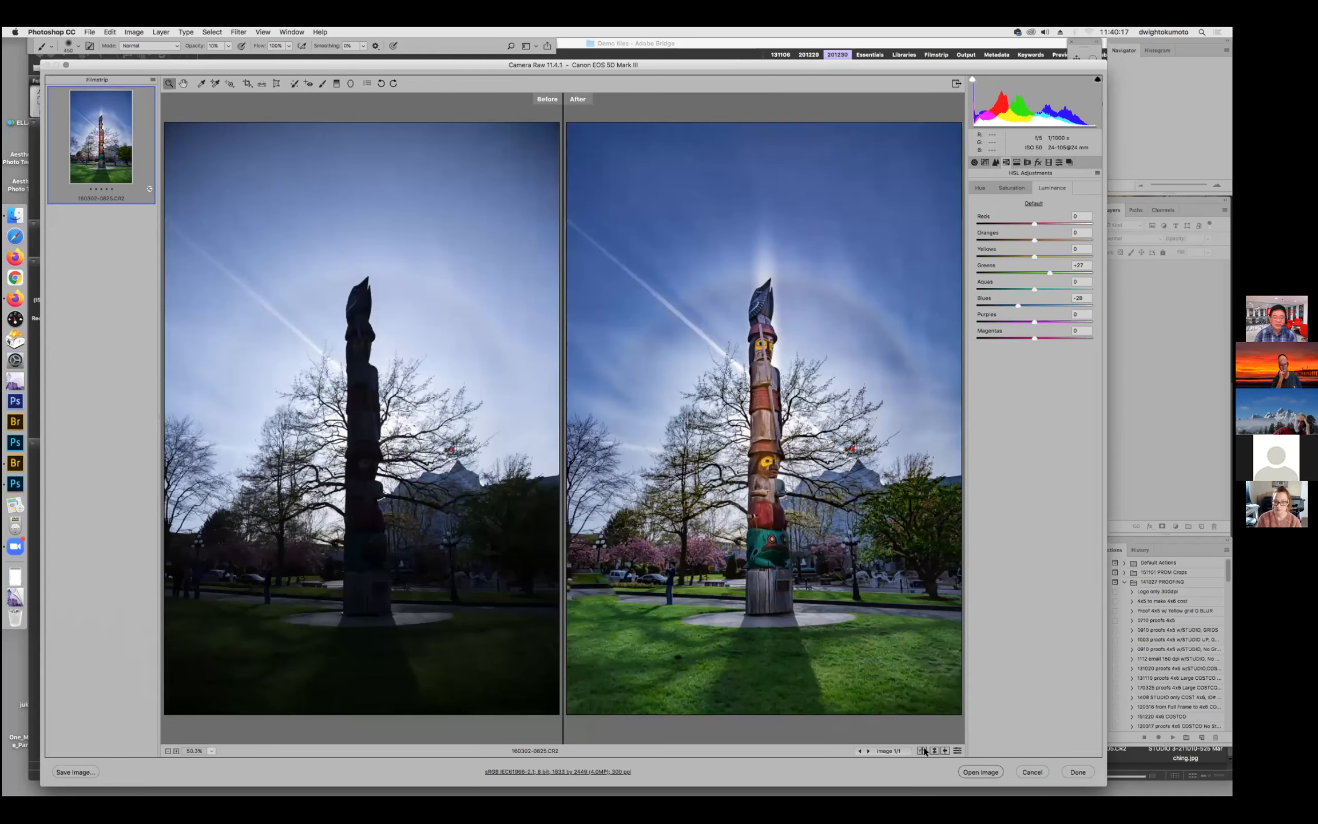